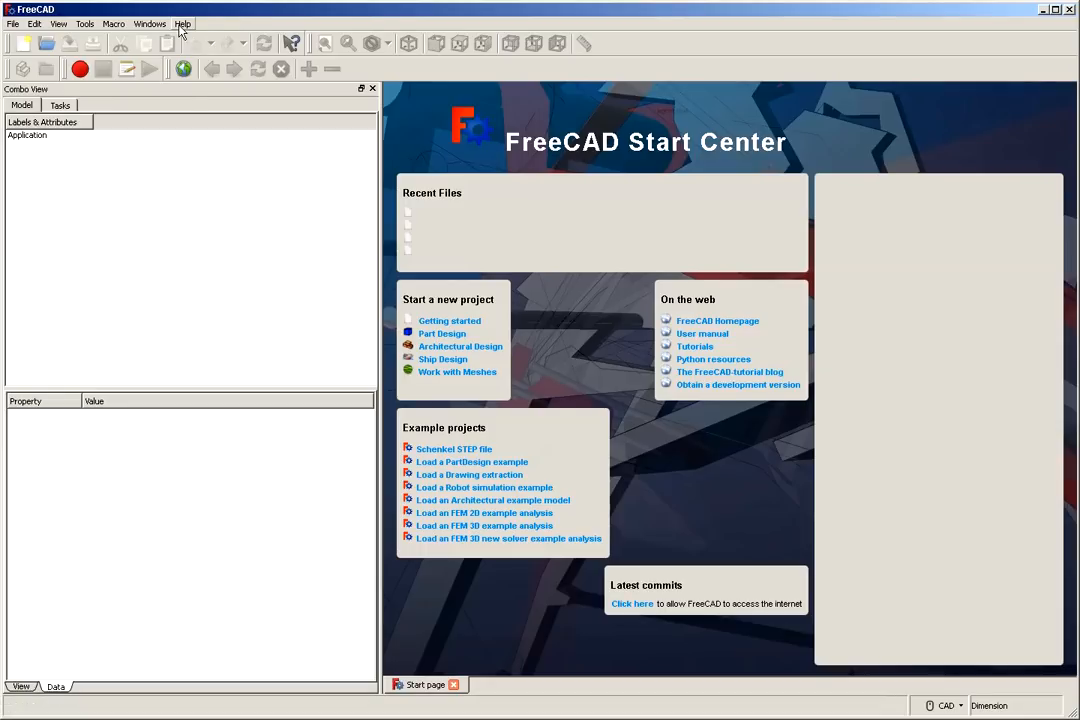
Look up the installed FreeCAD version and build details, and close the information window
{"action": "left_click", "coordinate": [183, 23]}
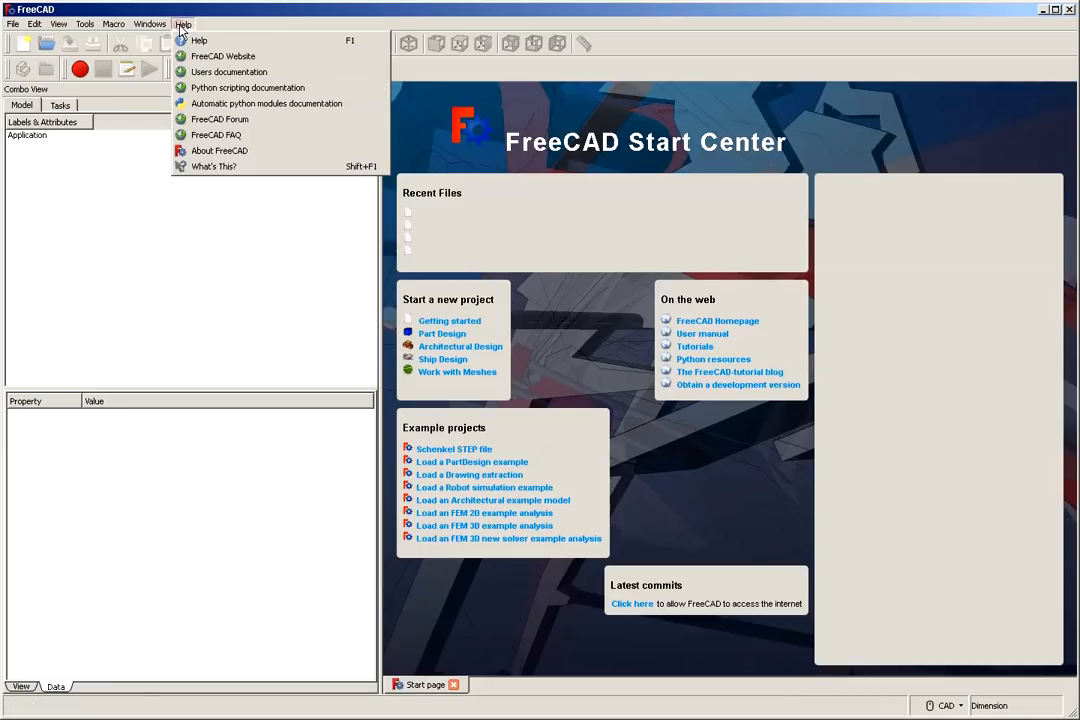
{"action": "left_click", "coordinate": [212, 150]}
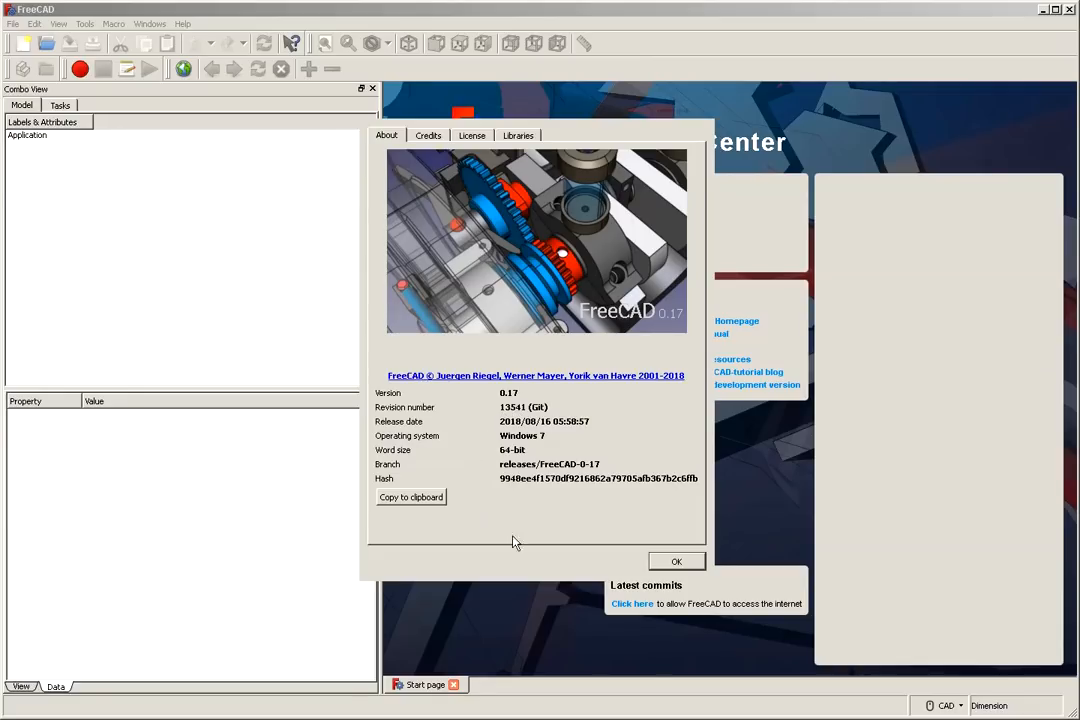
{"action": "left_click", "coordinate": [658, 562]}
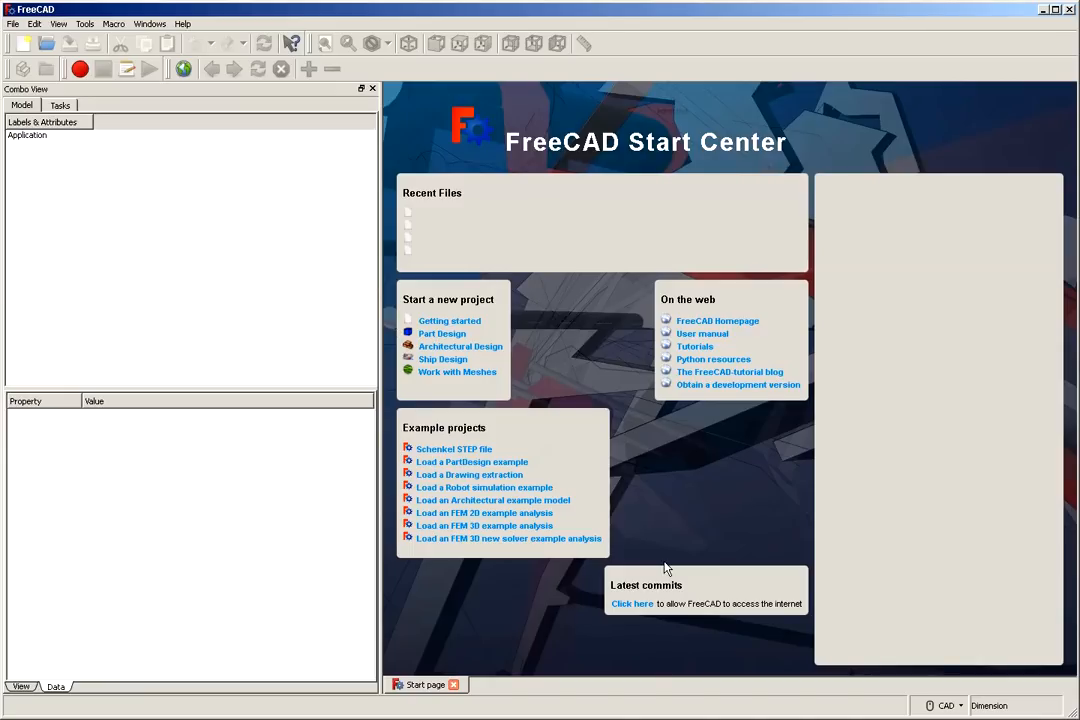
Set the mouse navigation style to Gesture and switch to the Part Design workbench
{"action": "left_click", "coordinate": [945, 707]}
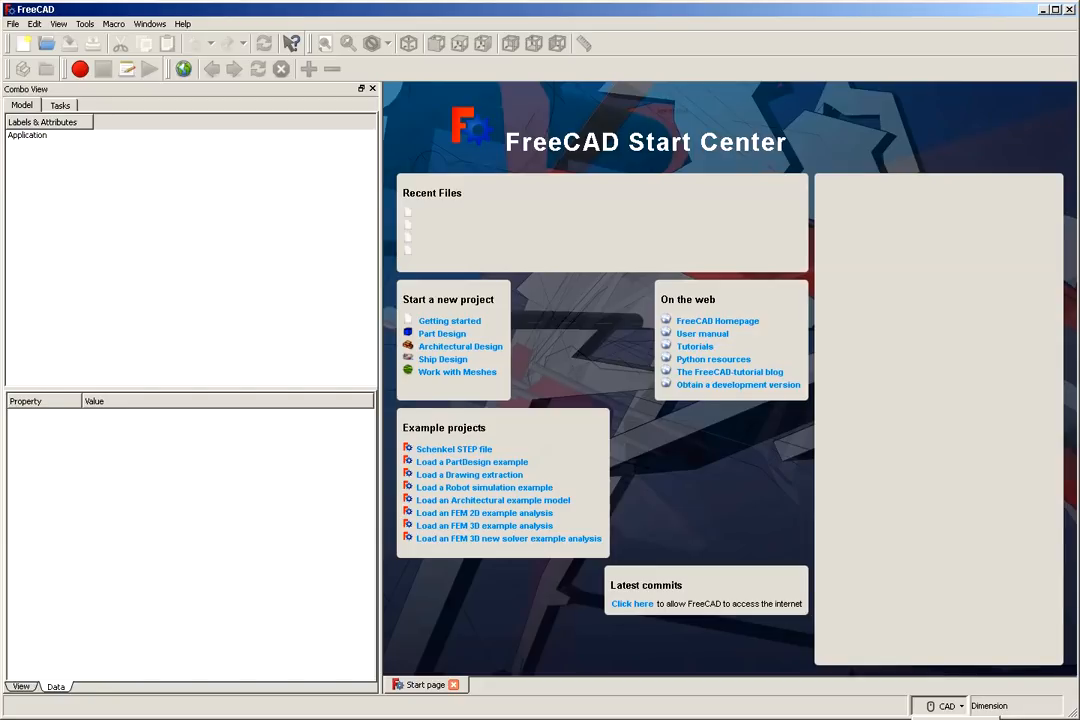
{"action": "left_click", "coordinate": [950, 718]}
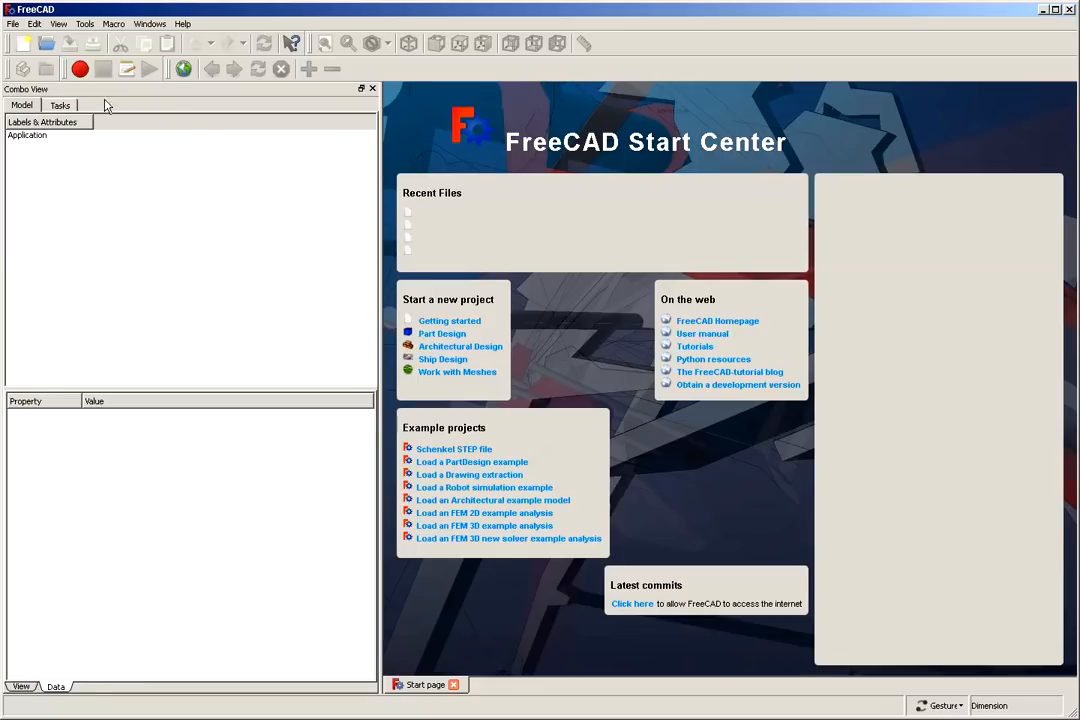
{"action": "left_click", "coordinate": [86, 23]}
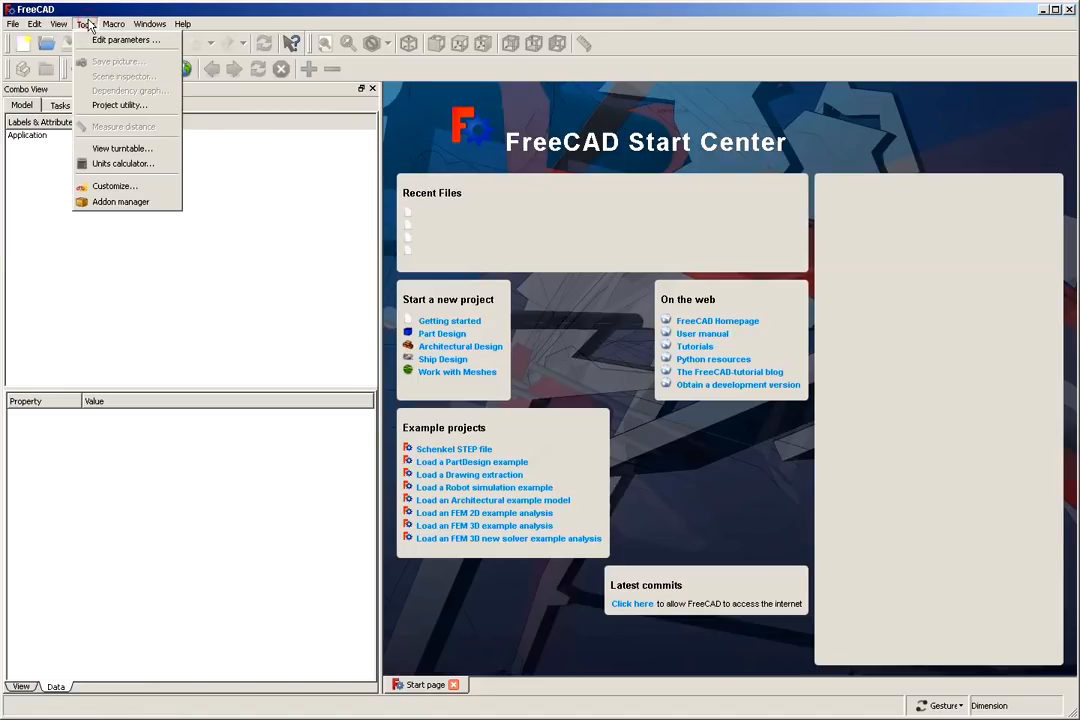
{"action": "mouse_move", "coordinate": [34, 24]}
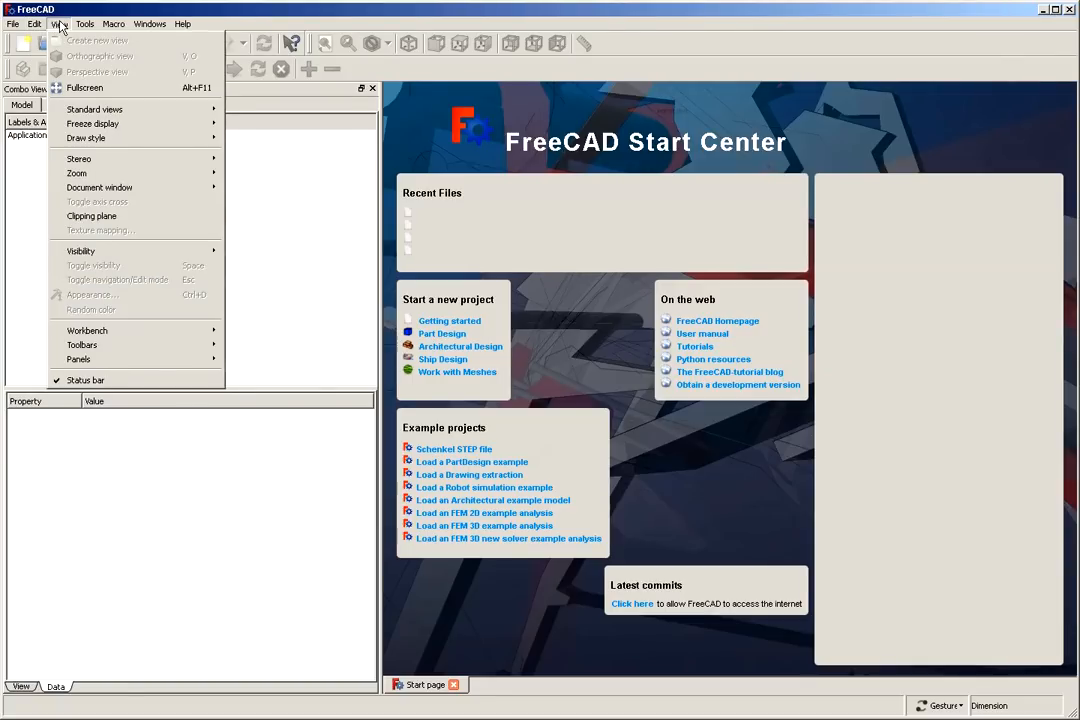
{"action": "mouse_move", "coordinate": [120, 331]}
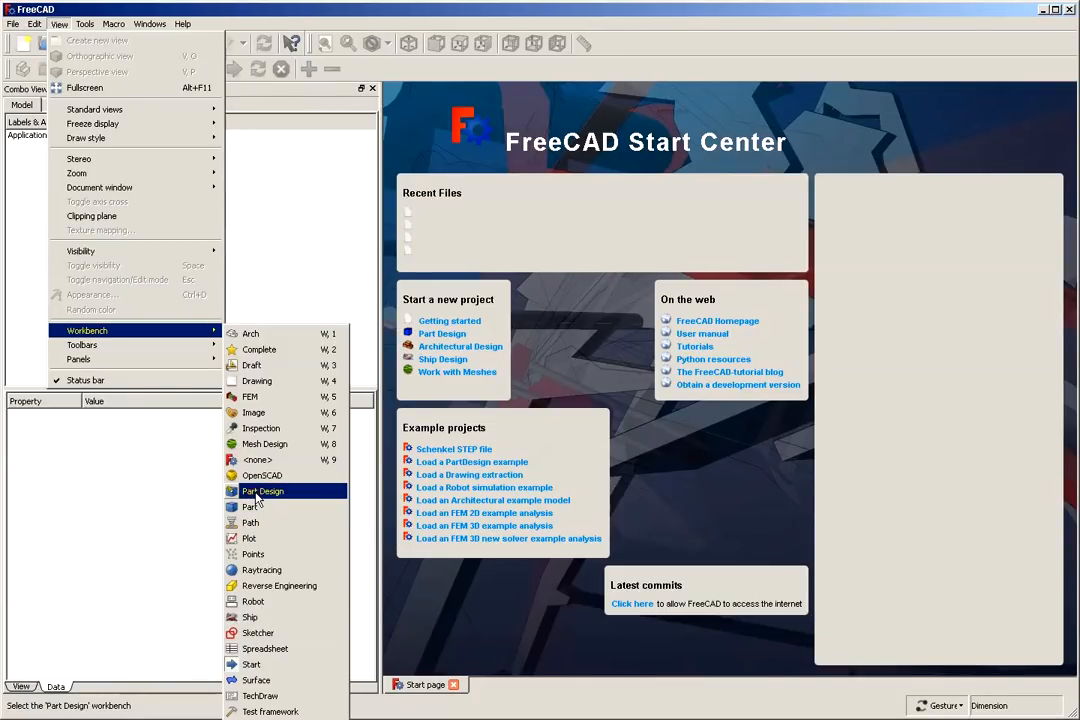
{"action": "left_click", "coordinate": [257, 494]}
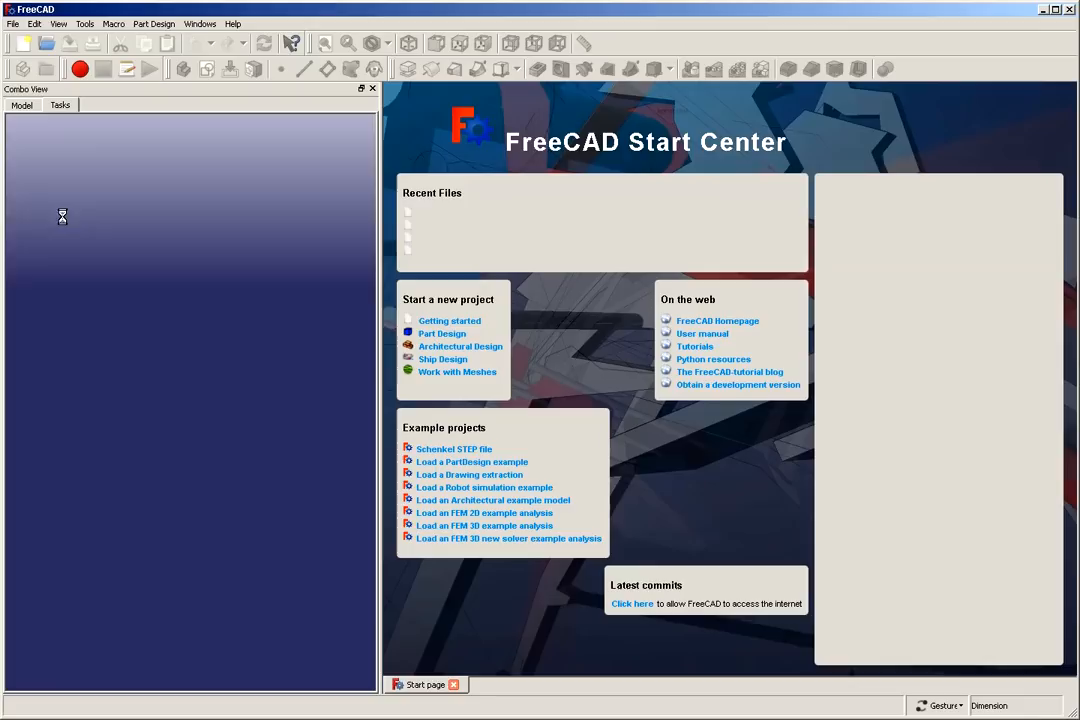
Create a new empty document and add a body to it
{"action": "left_click", "coordinate": [24, 45]}
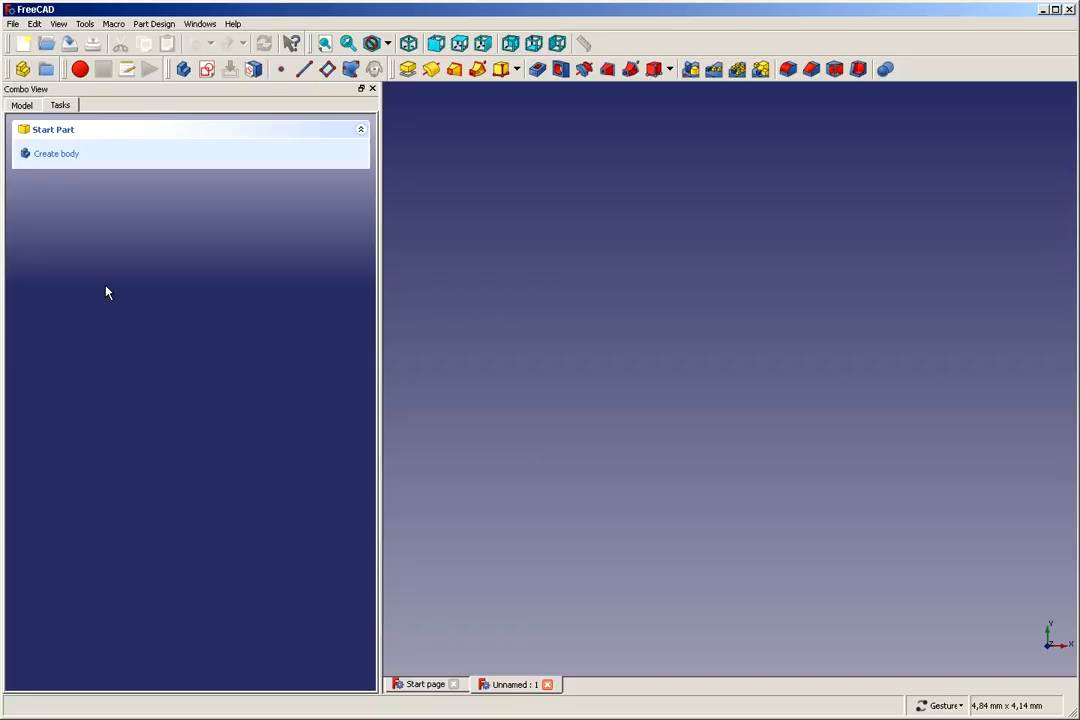
{"action": "left_click", "coordinate": [54, 157]}
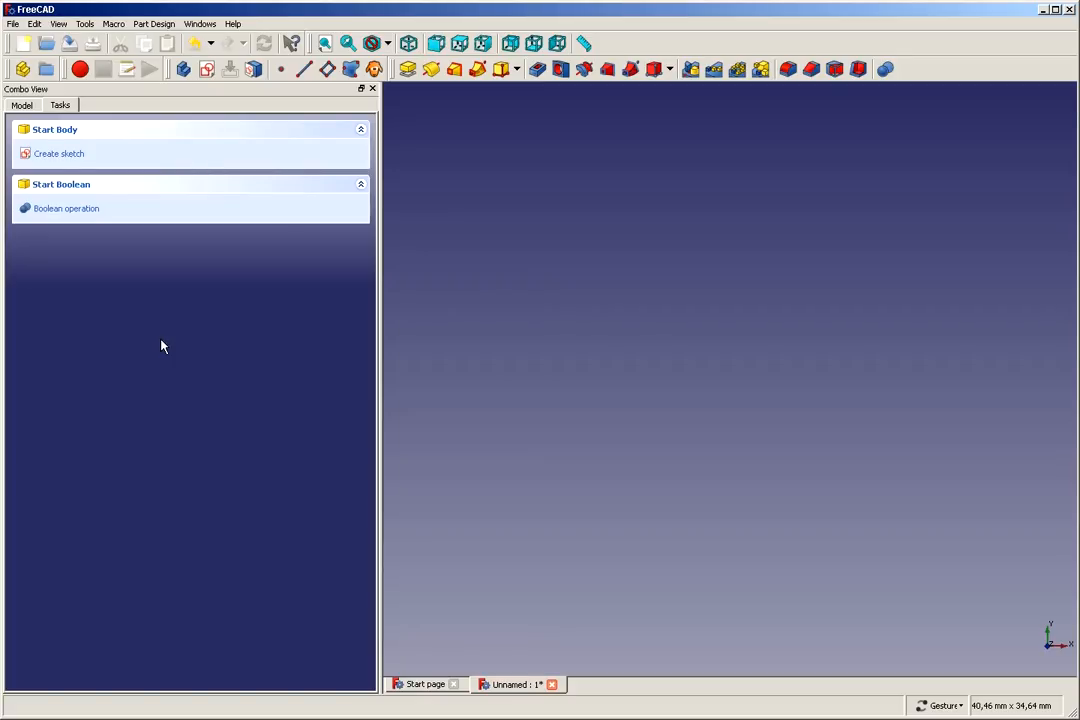
Create a sketch in the body, preview the three base planes, and choose XY_Plane as its support
{"action": "left_click", "coordinate": [63, 157]}
{"action": "left_click", "coordinate": [63, 157]}
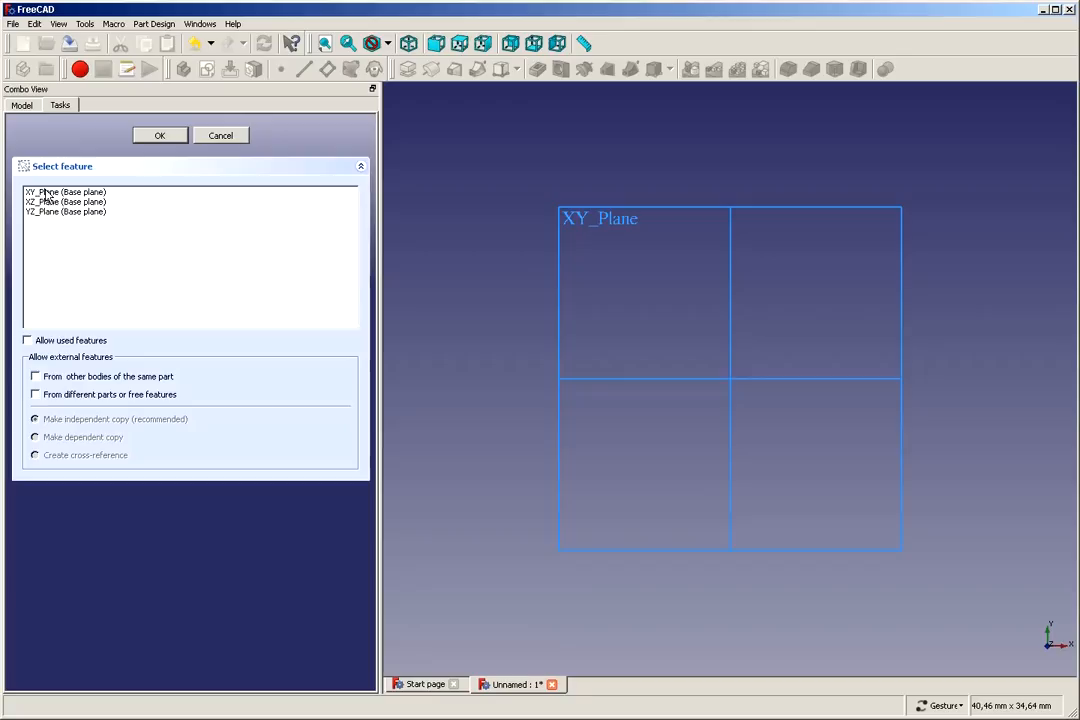
{"action": "left_click", "coordinate": [46, 193]}
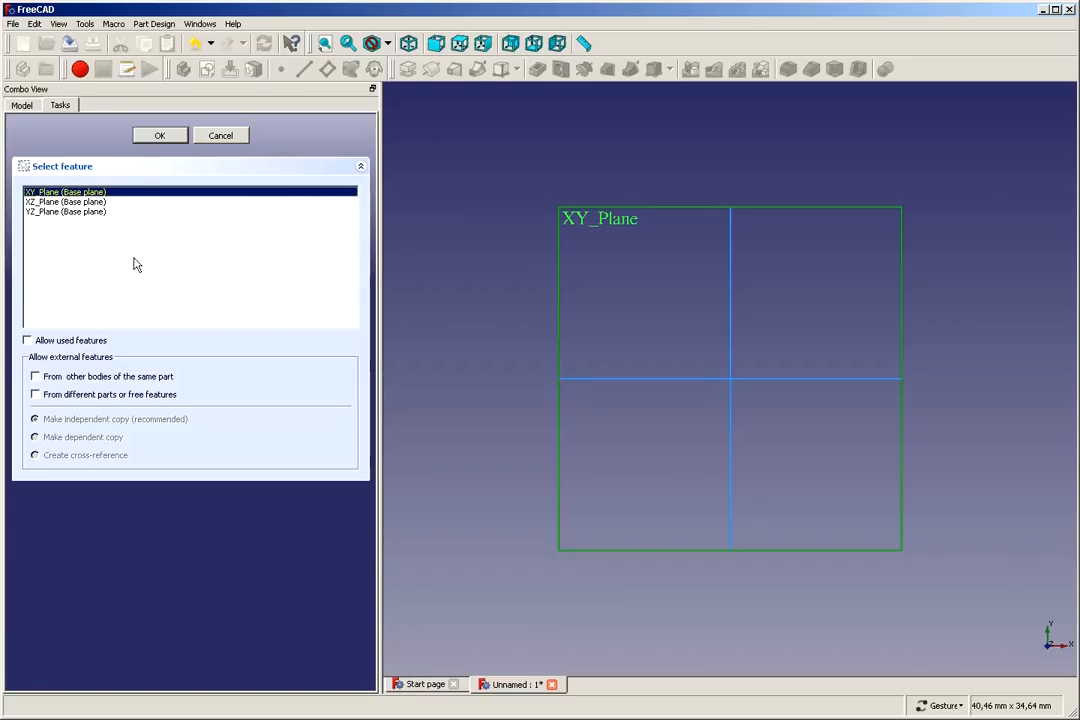
{"action": "left_click", "coordinate": [74, 203]}
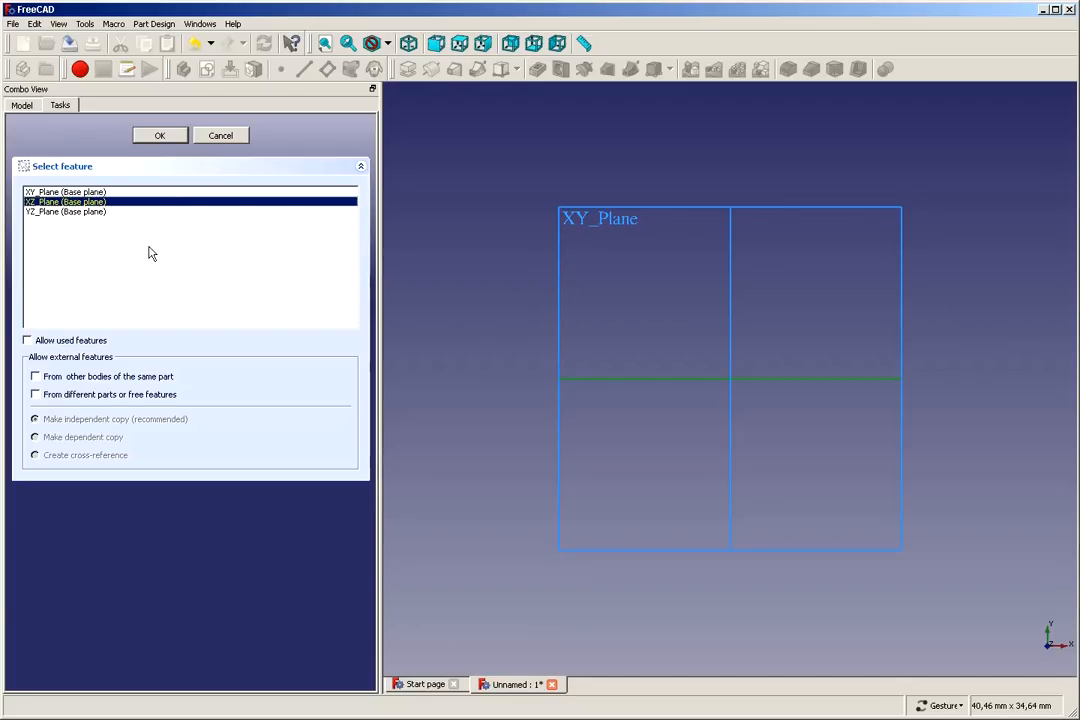
{"action": "left_click", "coordinate": [70, 212]}
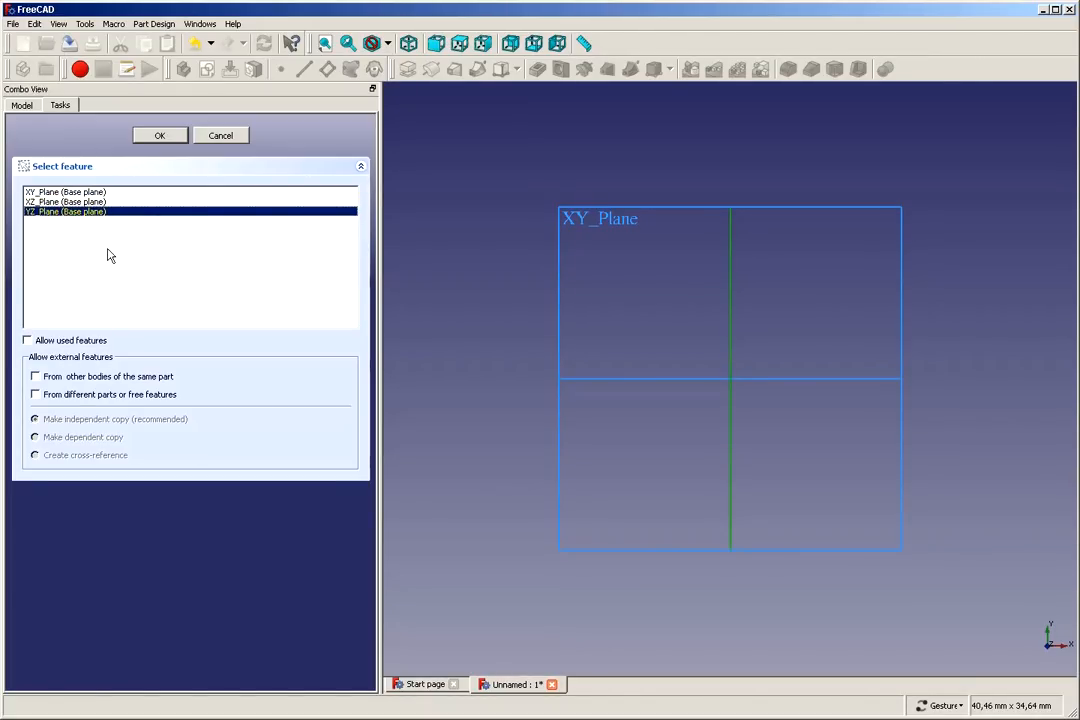
{"action": "left_click", "coordinate": [72, 201]}
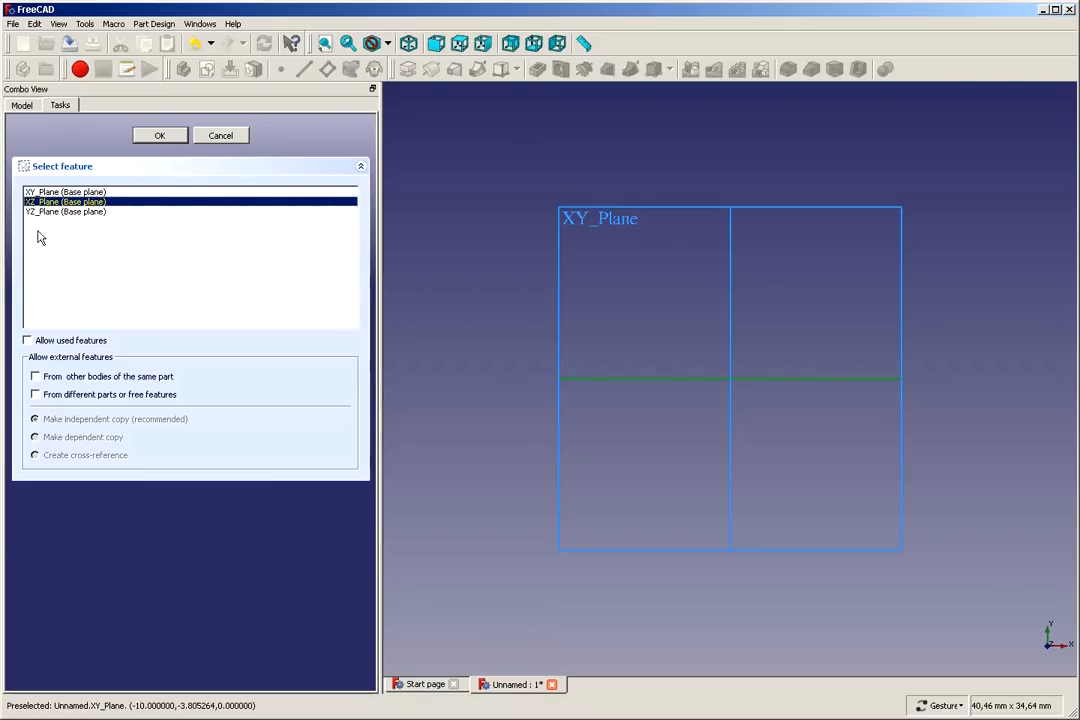
{"action": "left_click", "coordinate": [58, 191]}
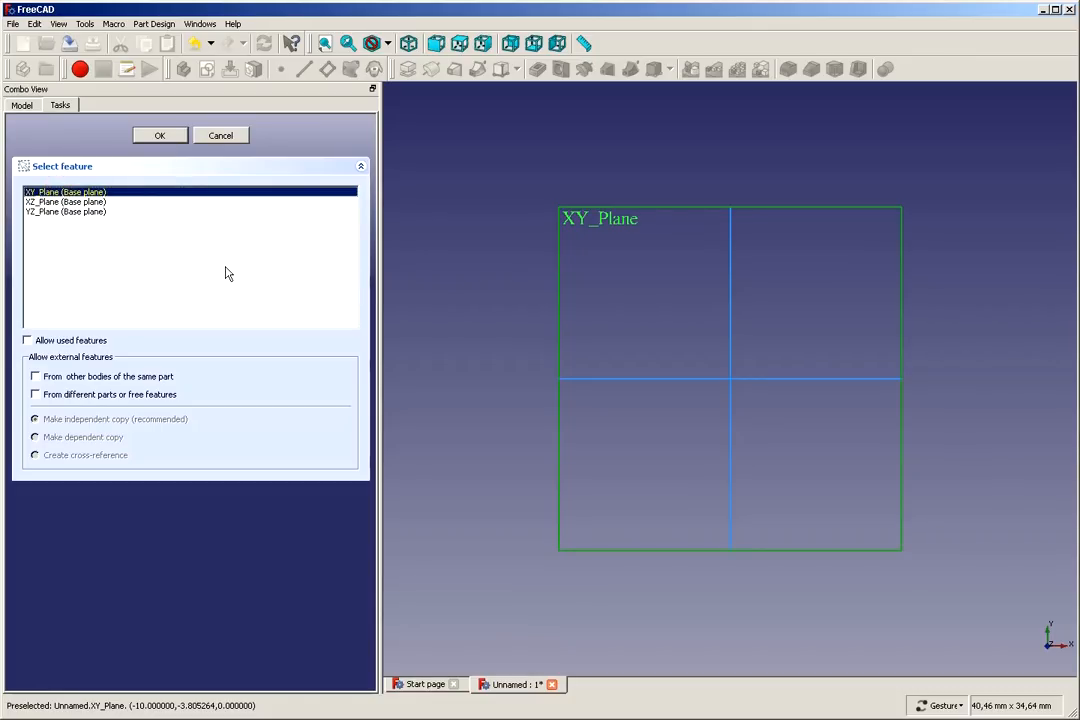
{"action": "left_click", "coordinate": [159, 136]}
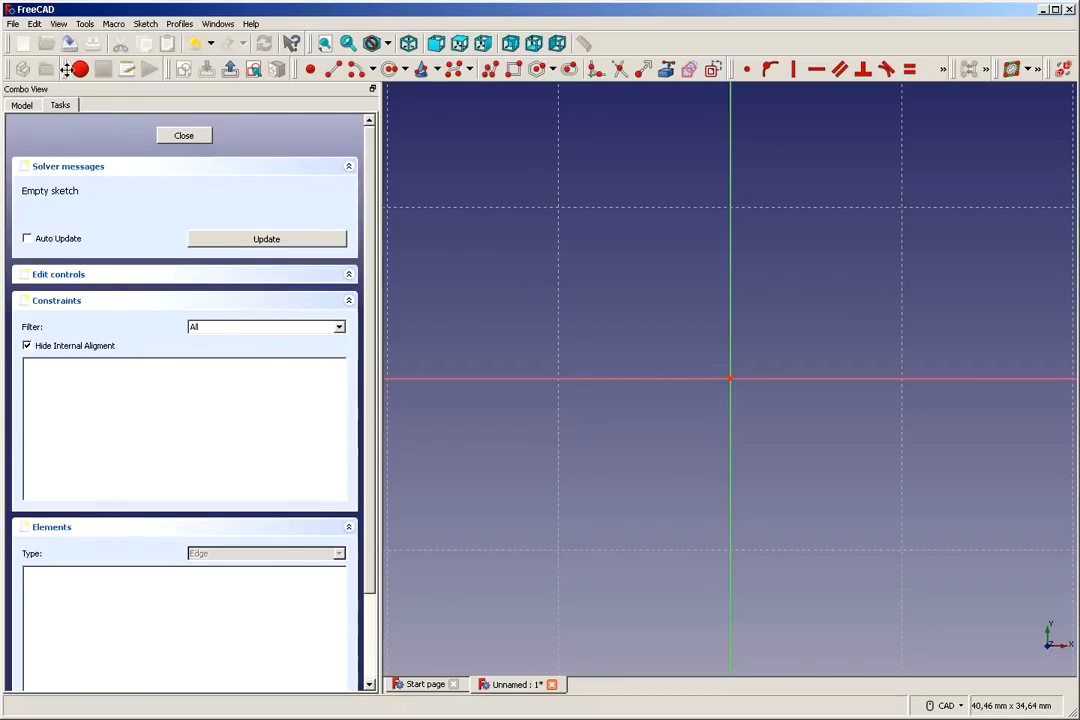
Rearrange the toolbars by moving the macro, structure, sketcher tools and sketch commands up to the first row, giving the geometry and constraint tools more room
{"action": "left_click_drag", "start_coordinate": [65, 69], "coordinate": [622, 47]}
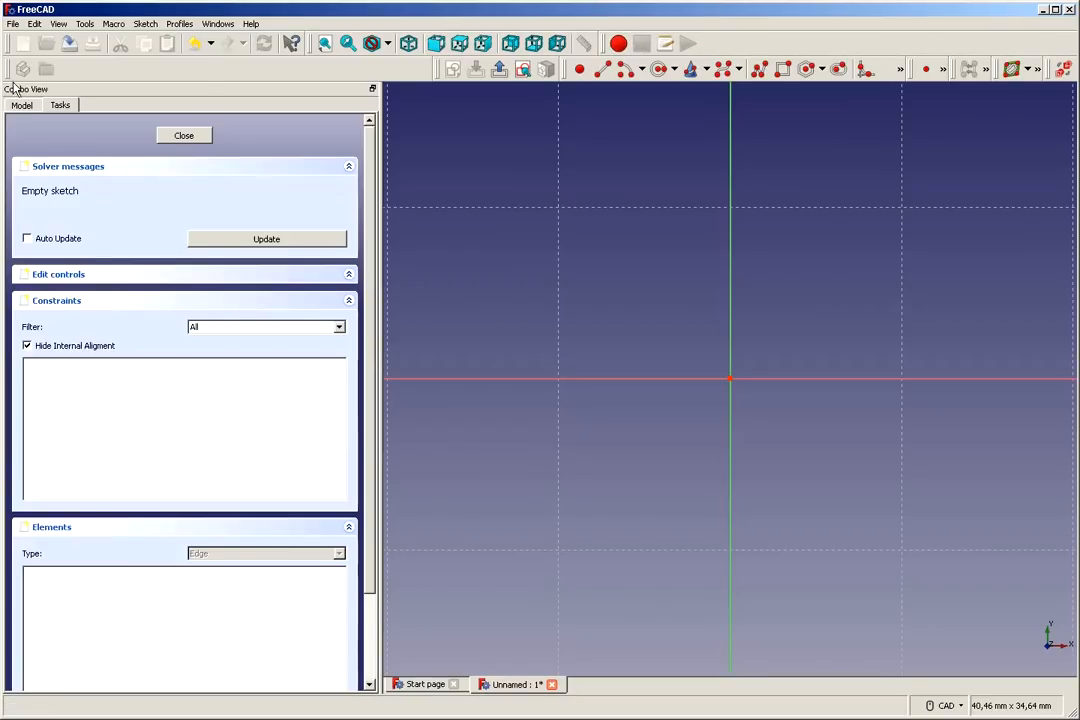
{"action": "left_click_drag", "start_coordinate": [3, 68], "coordinate": [718, 44]}
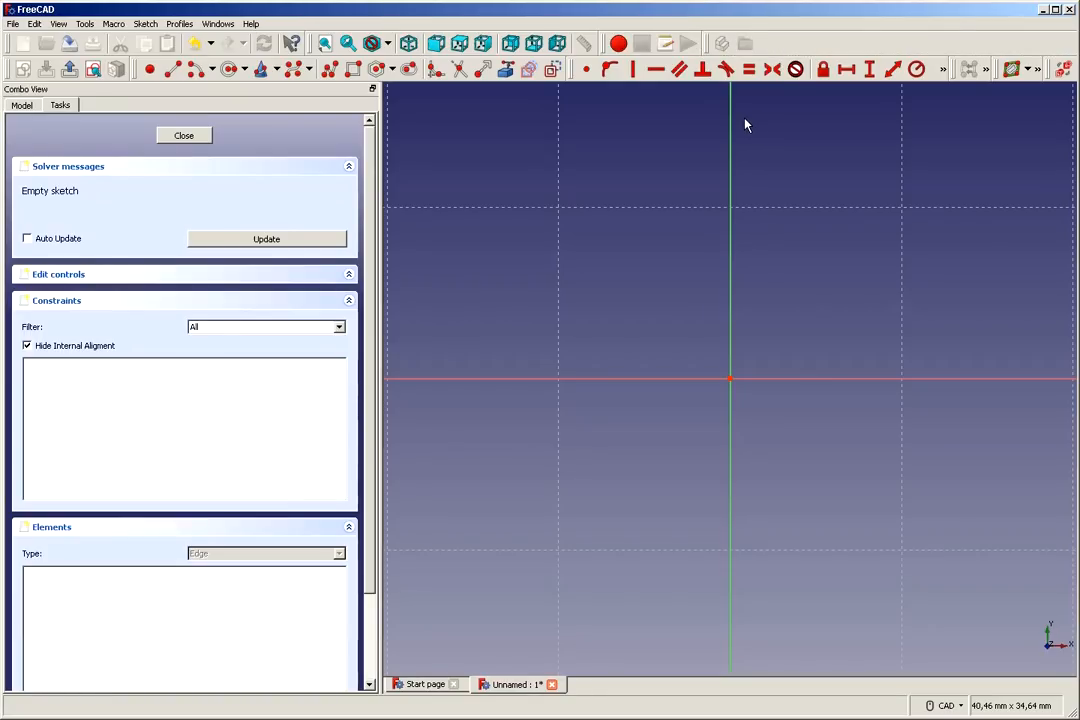
{"action": "mouse_move", "coordinate": [960, 68]}
{"action": "left_mouse_down"}
{"action": "mouse_move", "coordinate": [945, 39]}
{"action": "mouse_move", "coordinate": [993, 50]}
{"action": "left_mouse_up"}
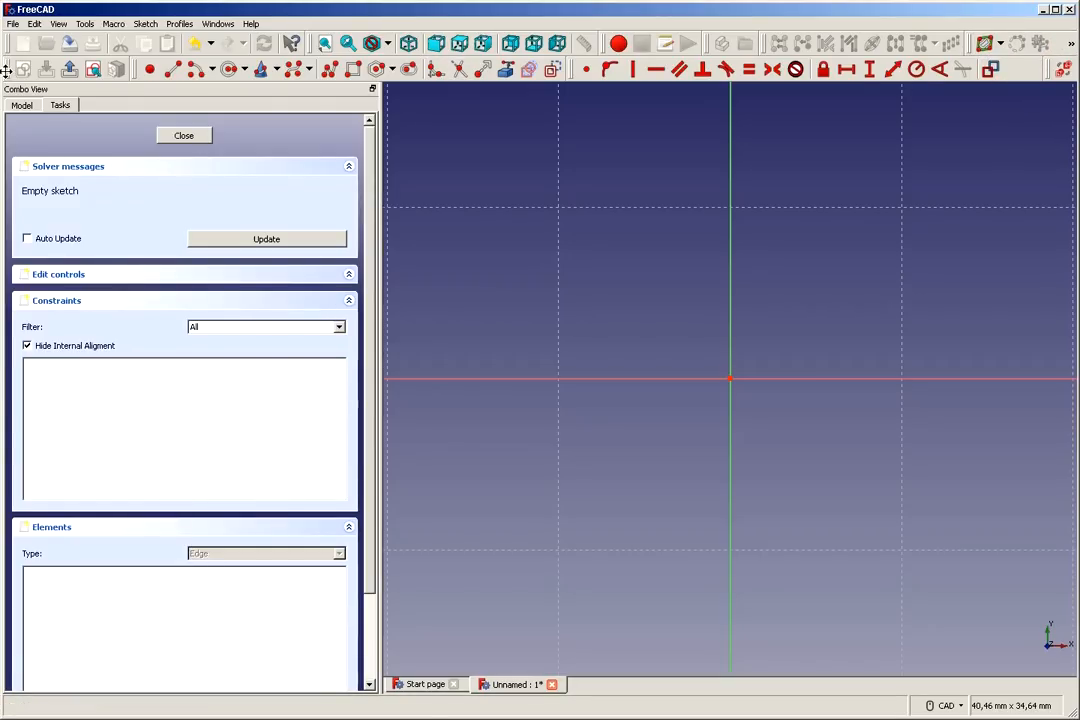
{"action": "mouse_move", "coordinate": [5, 70]}
{"action": "left_mouse_down"}
{"action": "mouse_move", "coordinate": [465, 40]}
{"action": "mouse_move", "coordinate": [326, 47]}
{"action": "left_mouse_up"}
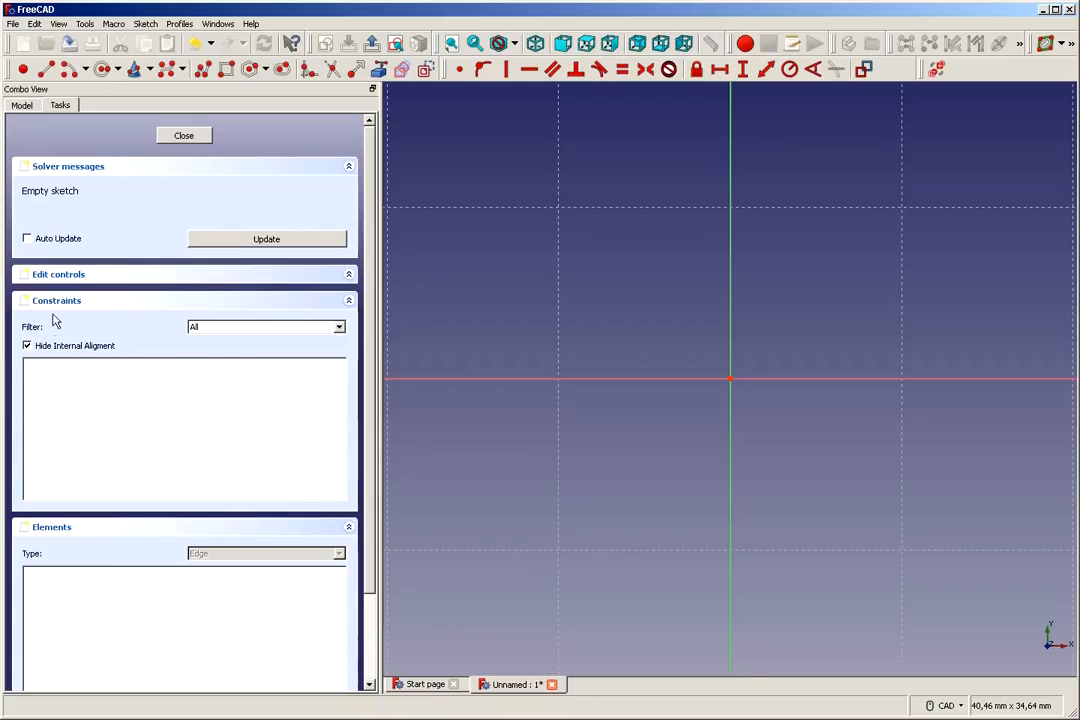
Expand the sketch's edit controls and try switching the grid display and auto constraints off and on again
{"action": "left_click", "coordinate": [31, 276]}
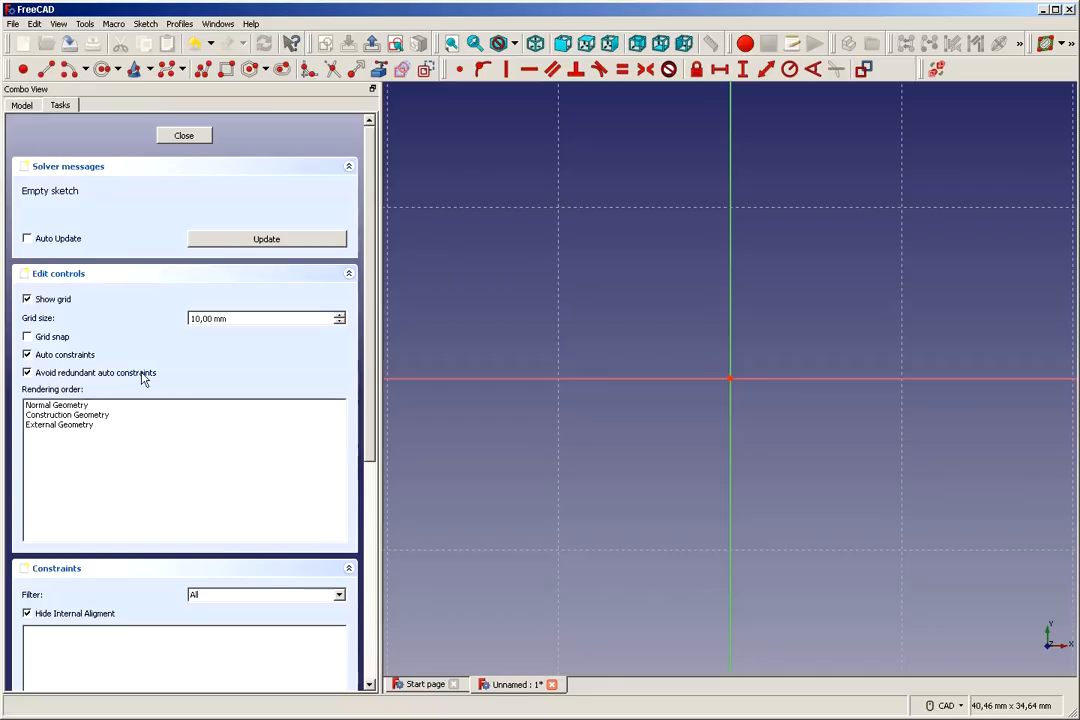
{"action": "left_click", "coordinate": [27, 300]}
{"action": "left_click", "coordinate": [27, 300]}
{"action": "left_click", "coordinate": [27, 300]}
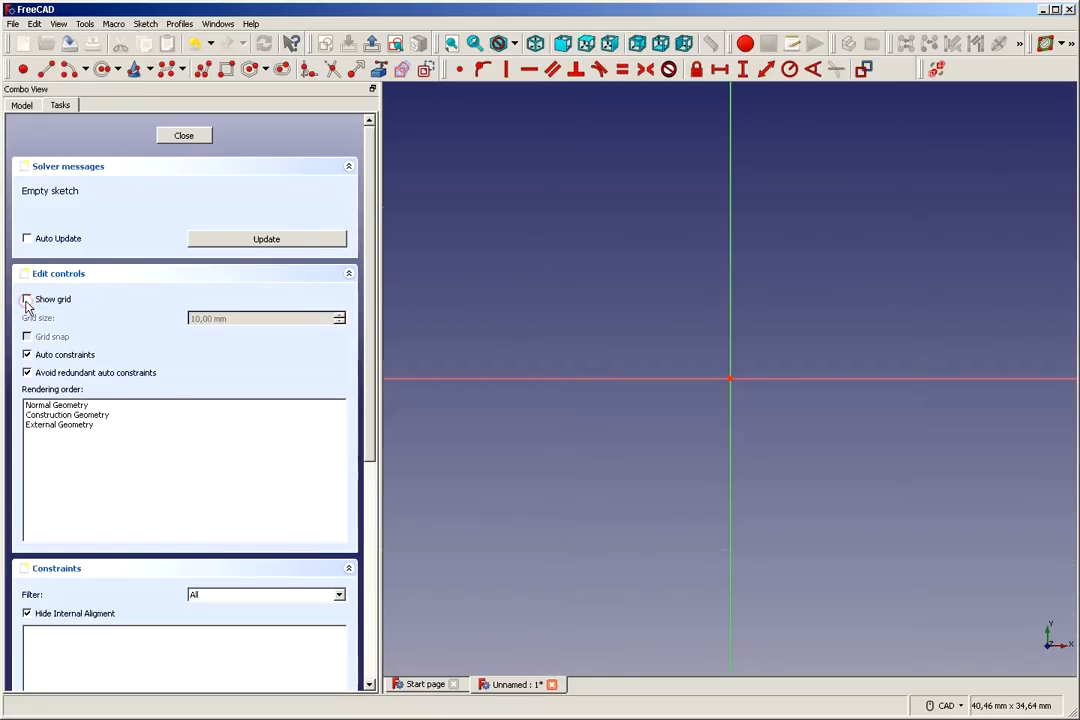
{"action": "left_click", "coordinate": [27, 302]}
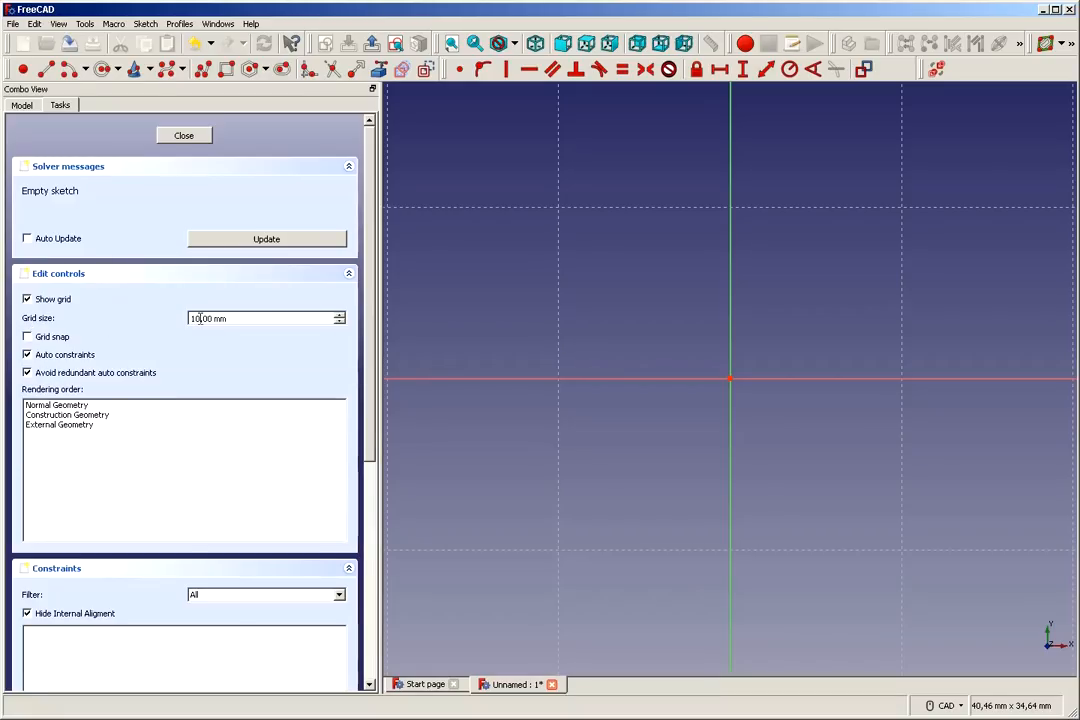
{"action": "left_click", "coordinate": [27, 337]}
{"action": "left_click", "coordinate": [27, 355]}
{"action": "left_click", "coordinate": [27, 355]}
Draw a diagonal line from the upper-left to the lower-right quadrant, and a vertical line to its left crossing the horizontal axis
{"action": "left_click", "coordinate": [42, 70]}
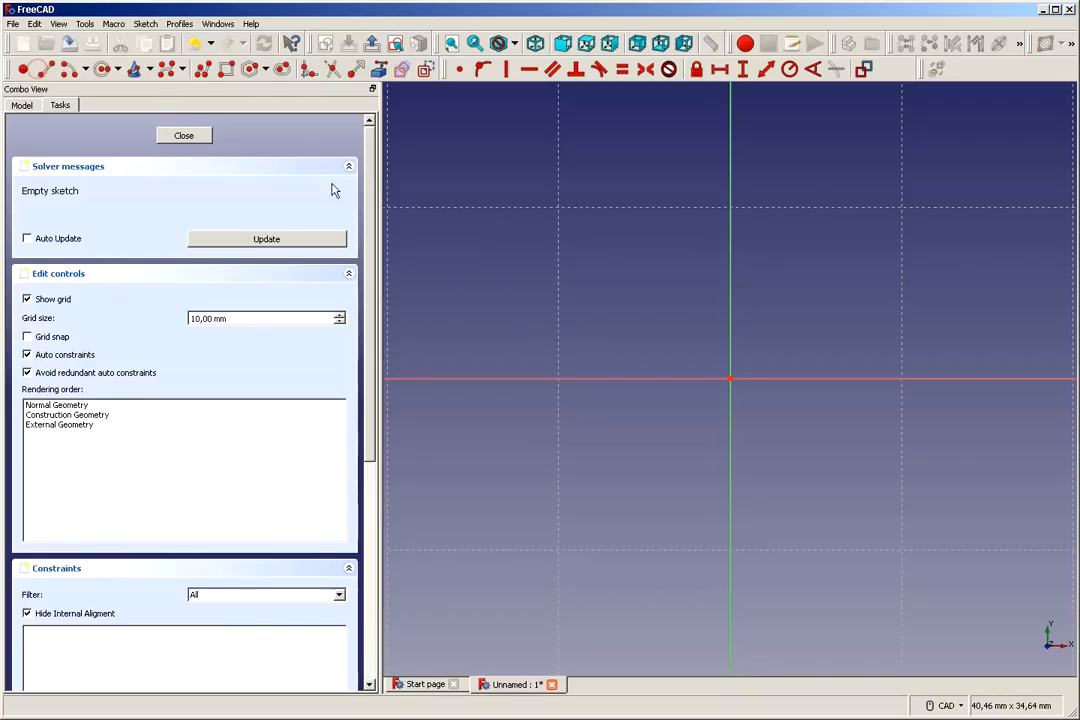
{"action": "left_click", "coordinate": [588, 257]}
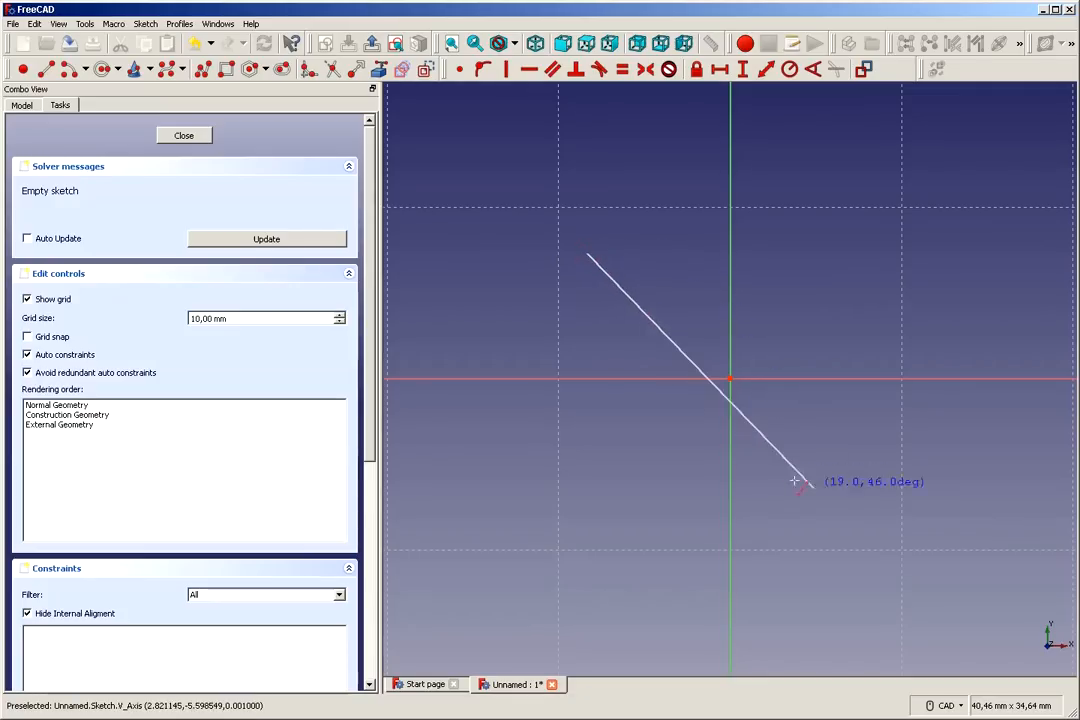
{"action": "left_click", "coordinate": [843, 496]}
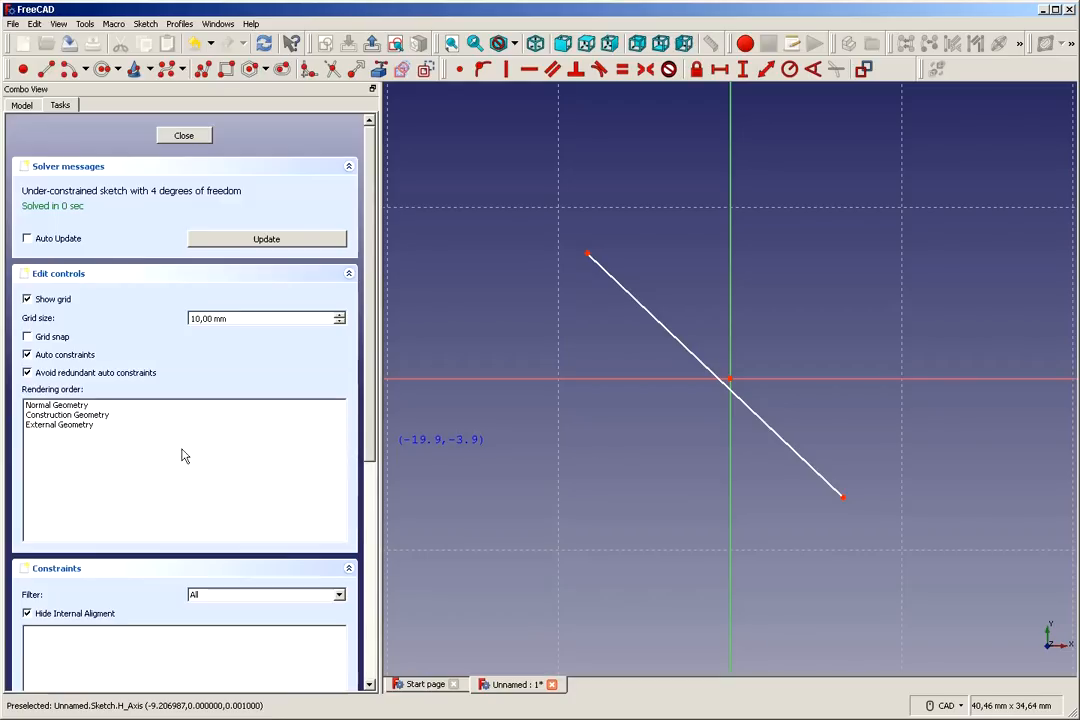
{"action": "left_click", "coordinate": [480, 253]}
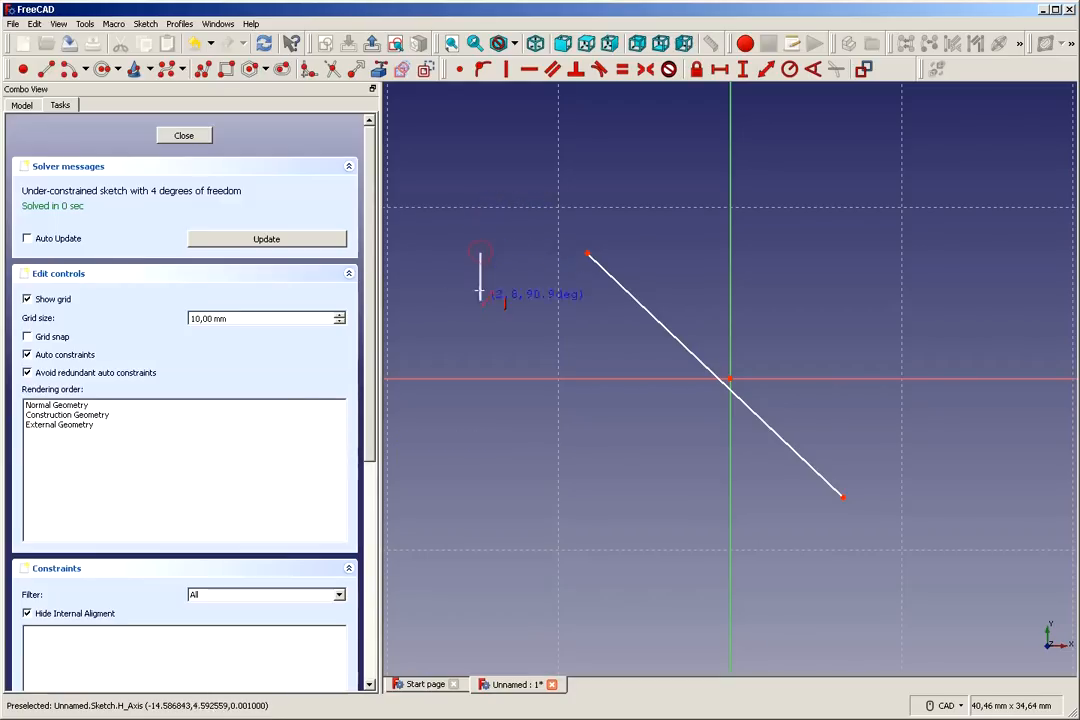
{"action": "left_click", "coordinate": [484, 461]}
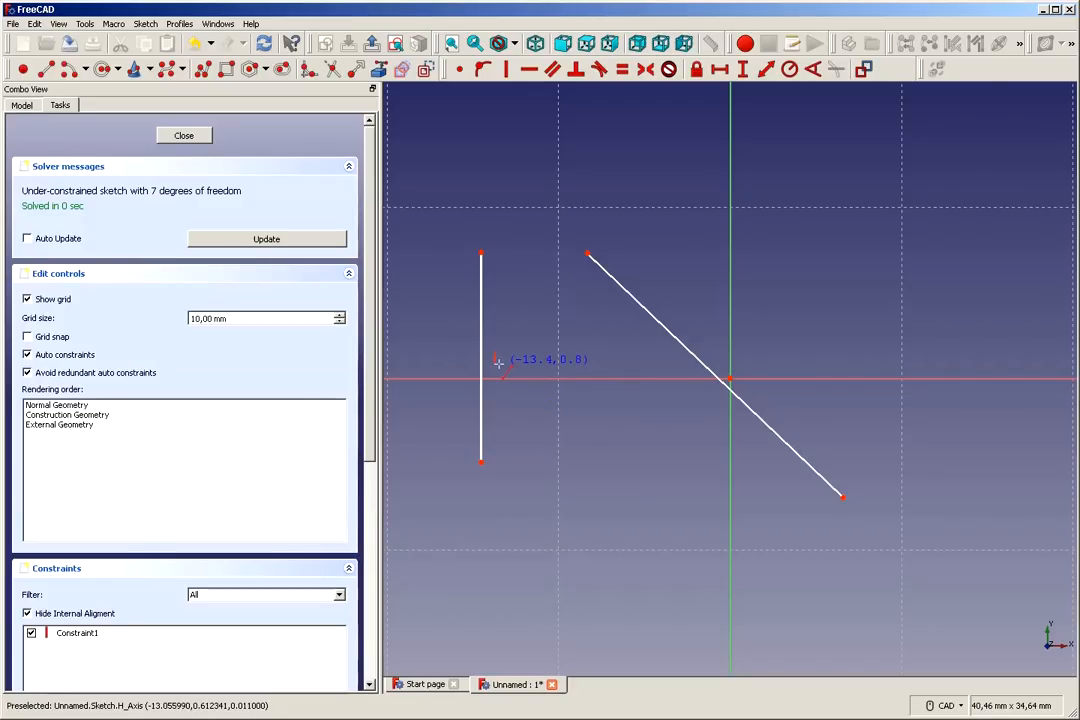
Draw a slightly sloping line from the vertical line's upper part towards the diagonal, and a horizontal line in the upper-right quadrant
{"action": "left_click", "coordinate": [481, 291]}
{"action": "left_click", "coordinate": [620, 306]}
{"action": "left_click", "coordinate": [815, 297]}
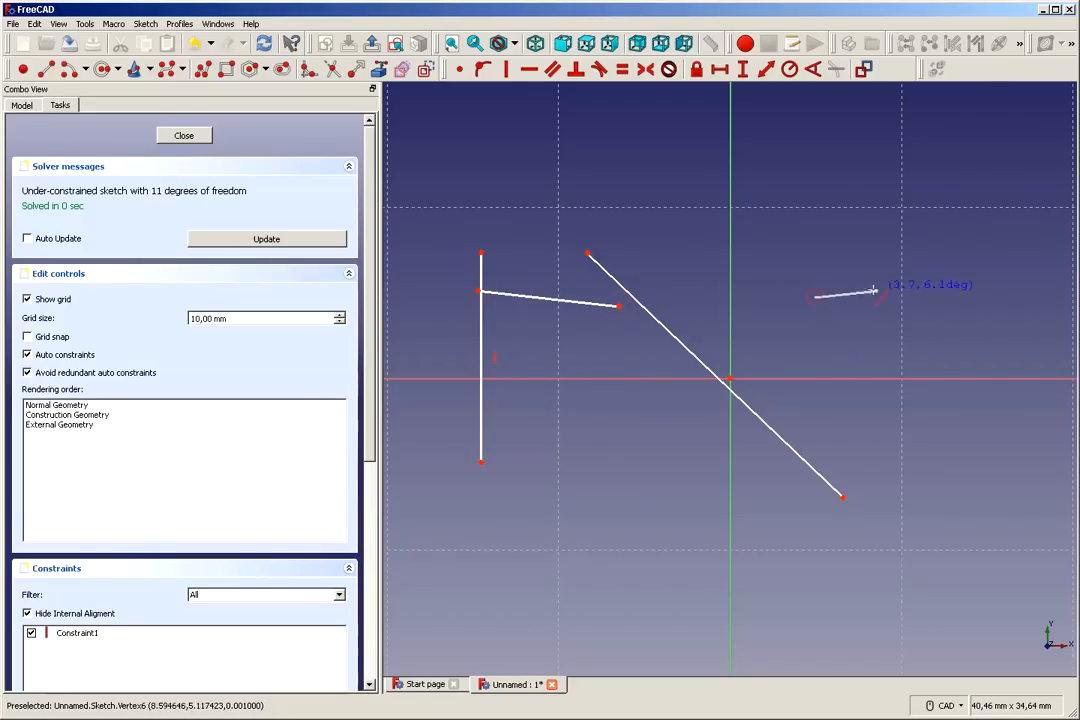
{"action": "left_click", "coordinate": [968, 297]}
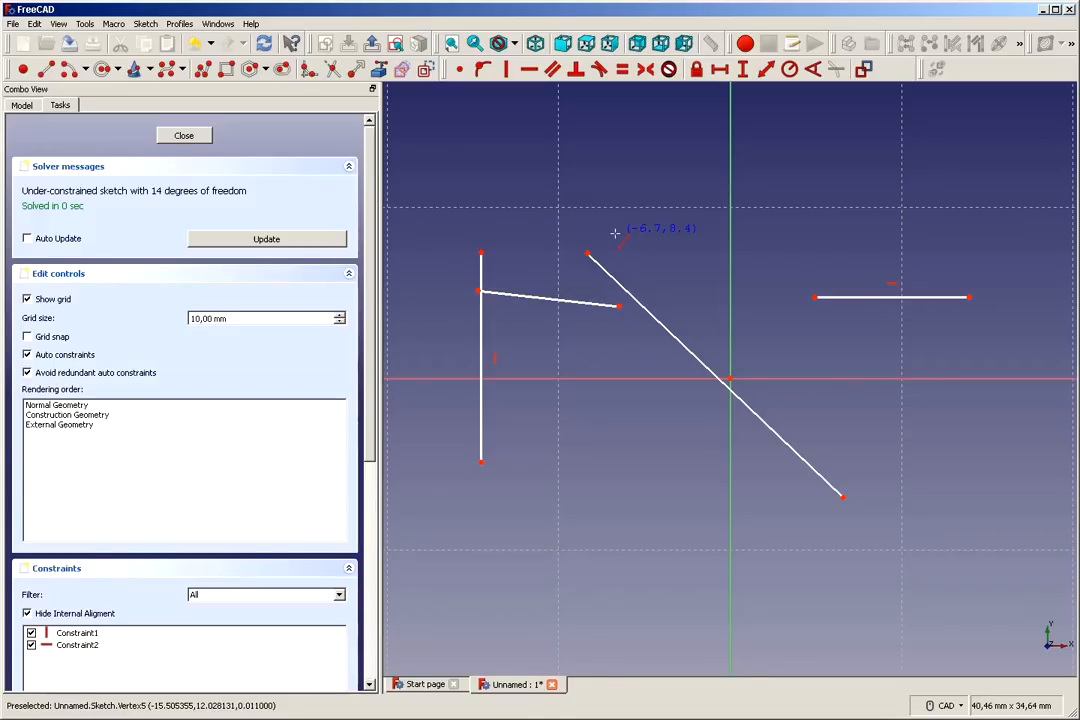
{"action": "key", "text": "Escape"}
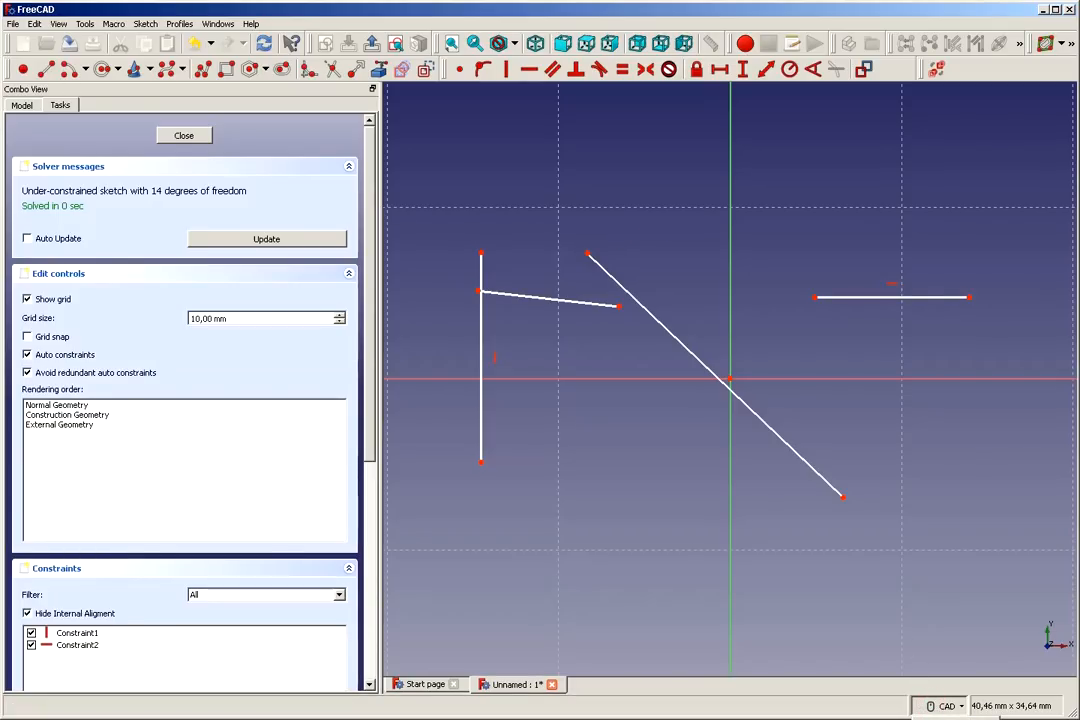
Set the mouse navigation style to Gesture and bring up the context commands on an empty area of the sketch
{"action": "left_click", "coordinate": [945, 719]}
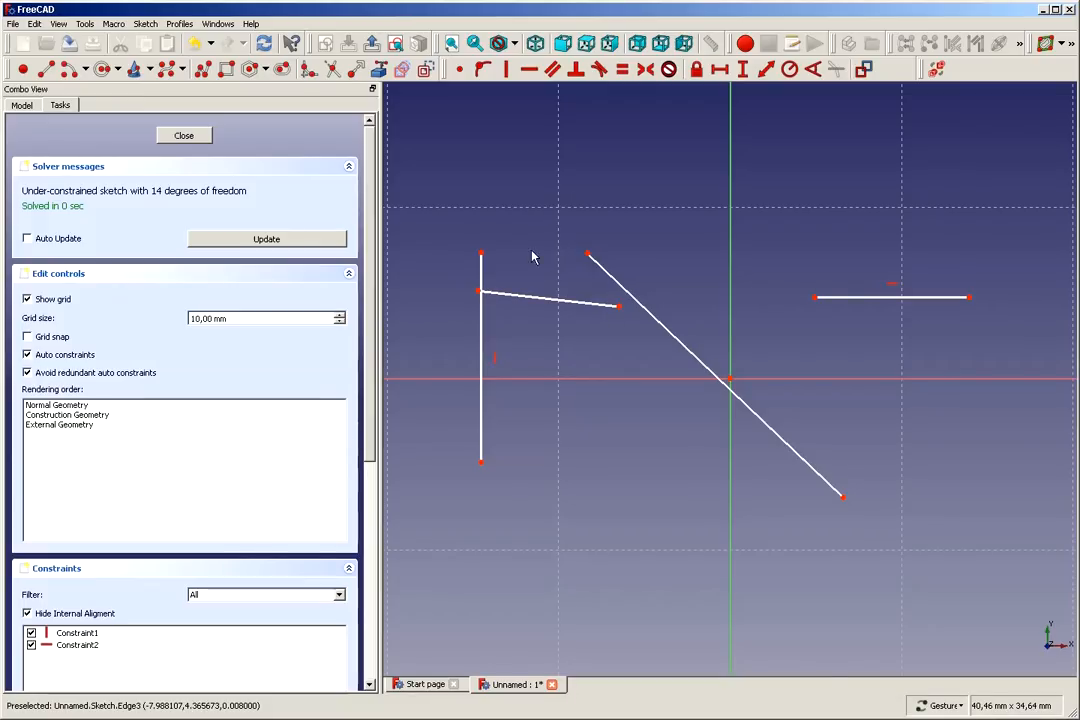
{"action": "right_click", "coordinate": [467, 205]}
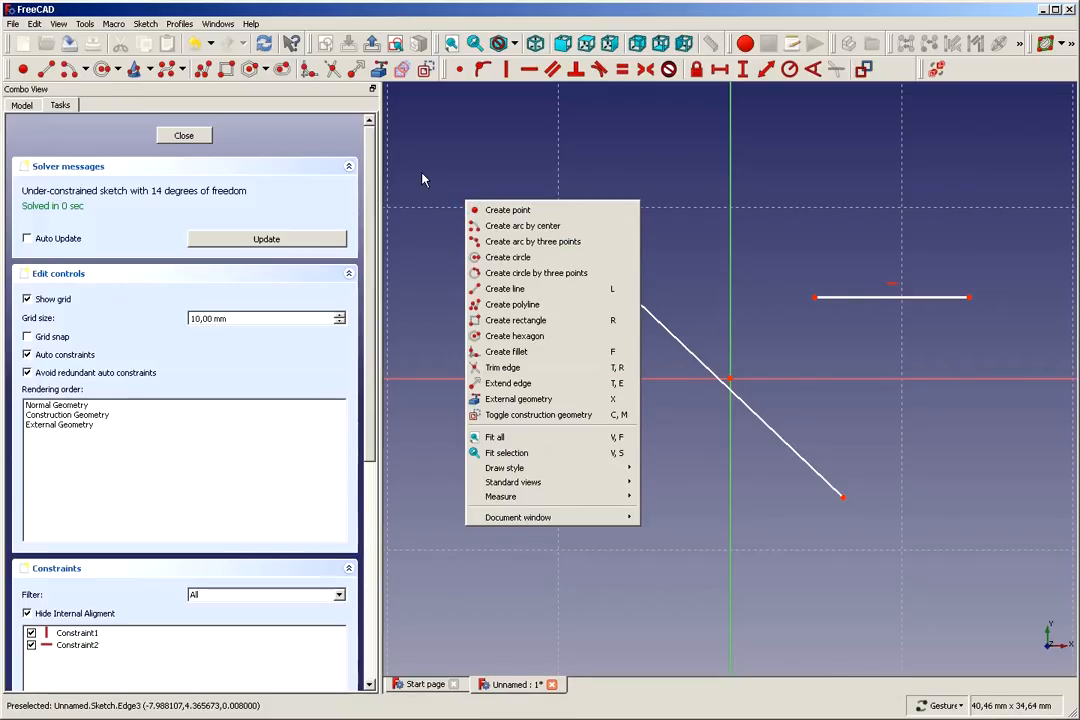
{"action": "right_click", "coordinate": [436, 164]}
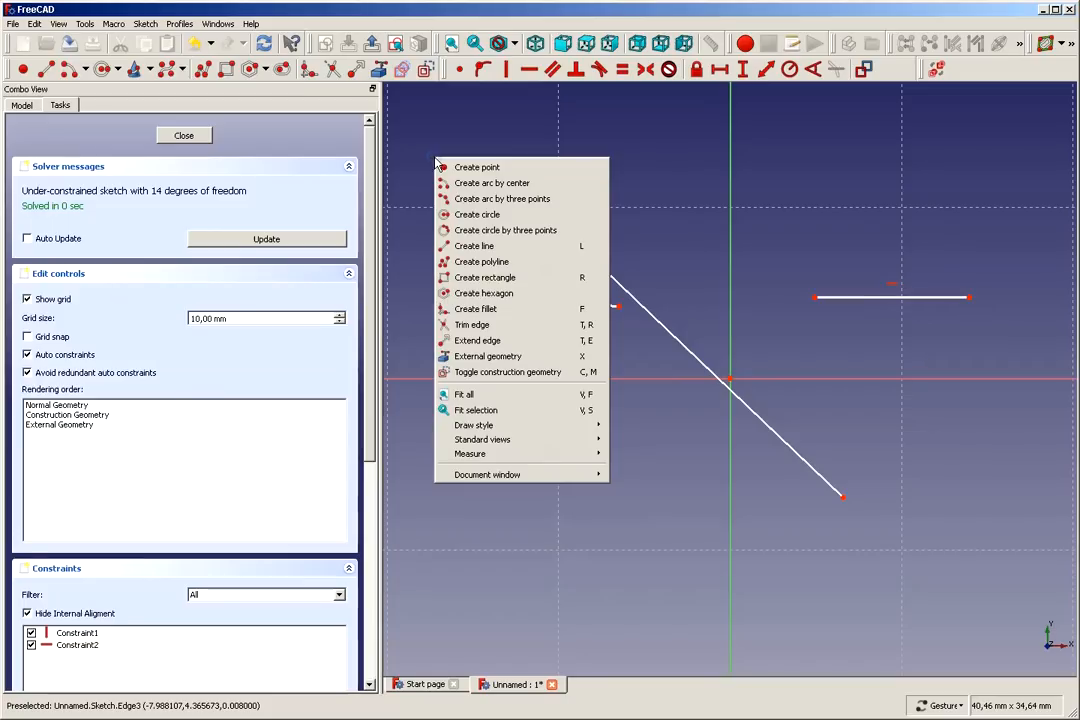
{"action": "left_click", "coordinate": [743, 286]}
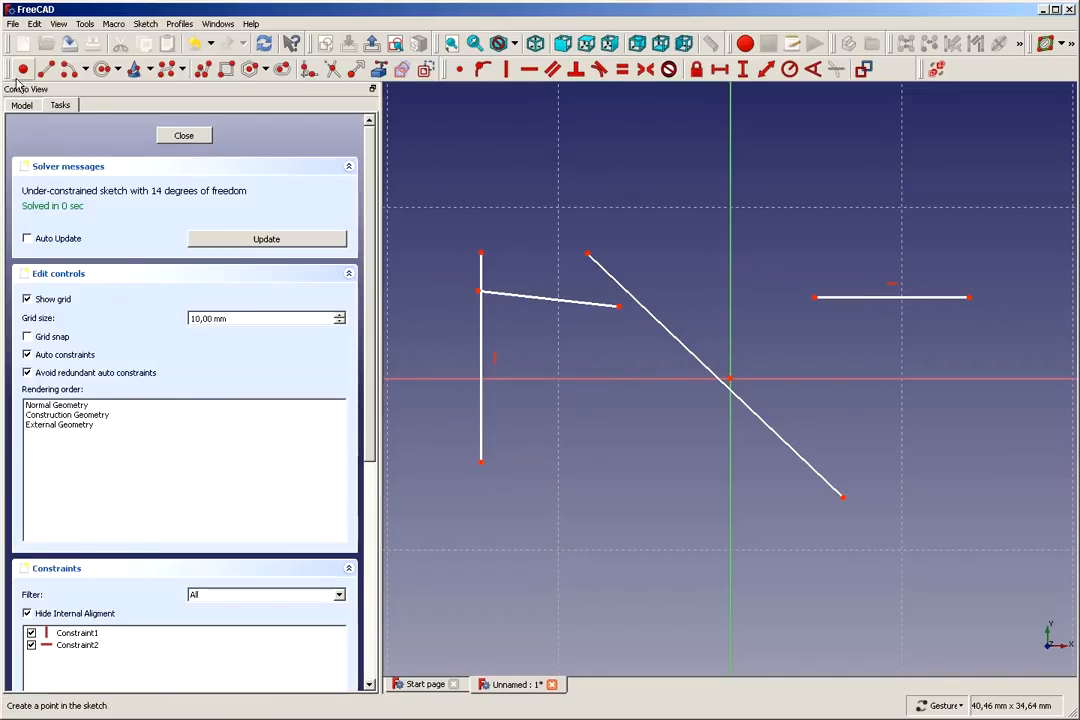
Draw a slightly sloping line above the upper-left lines, and a nearly vertical line just left of the vertical axis
{"action": "left_click", "coordinate": [46, 68]}
{"action": "left_click", "coordinate": [476, 209]}
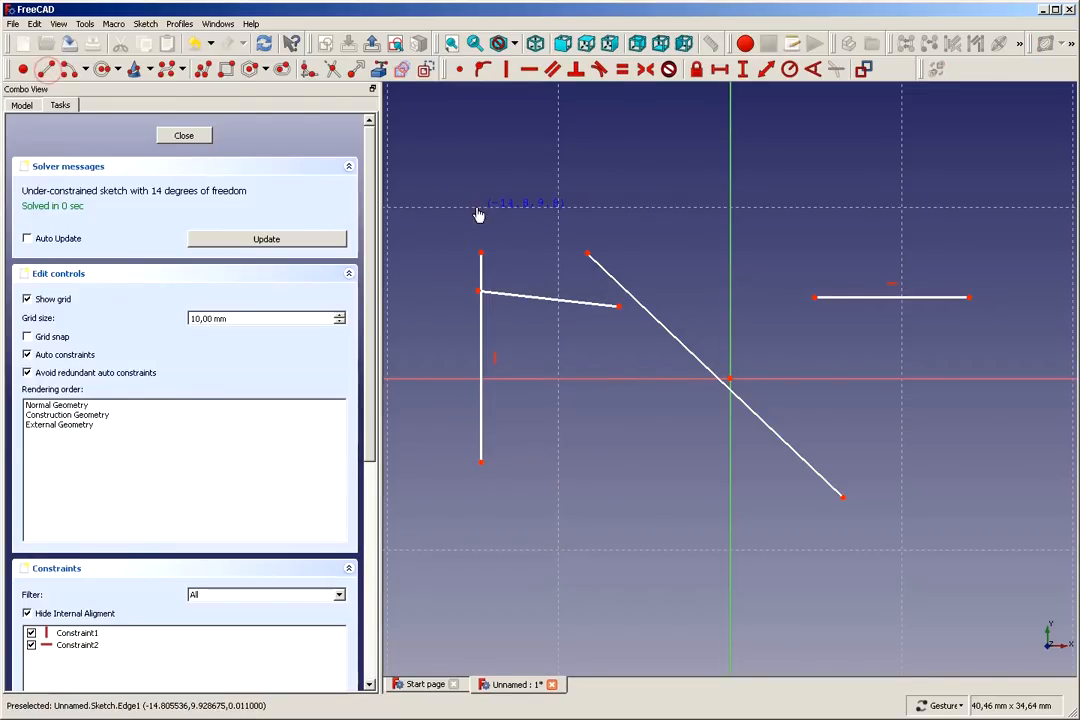
{"action": "left_click", "coordinate": [643, 217]}
{"action": "left_click", "coordinate": [705, 180]}
{"action": "left_click", "coordinate": [709, 285]}
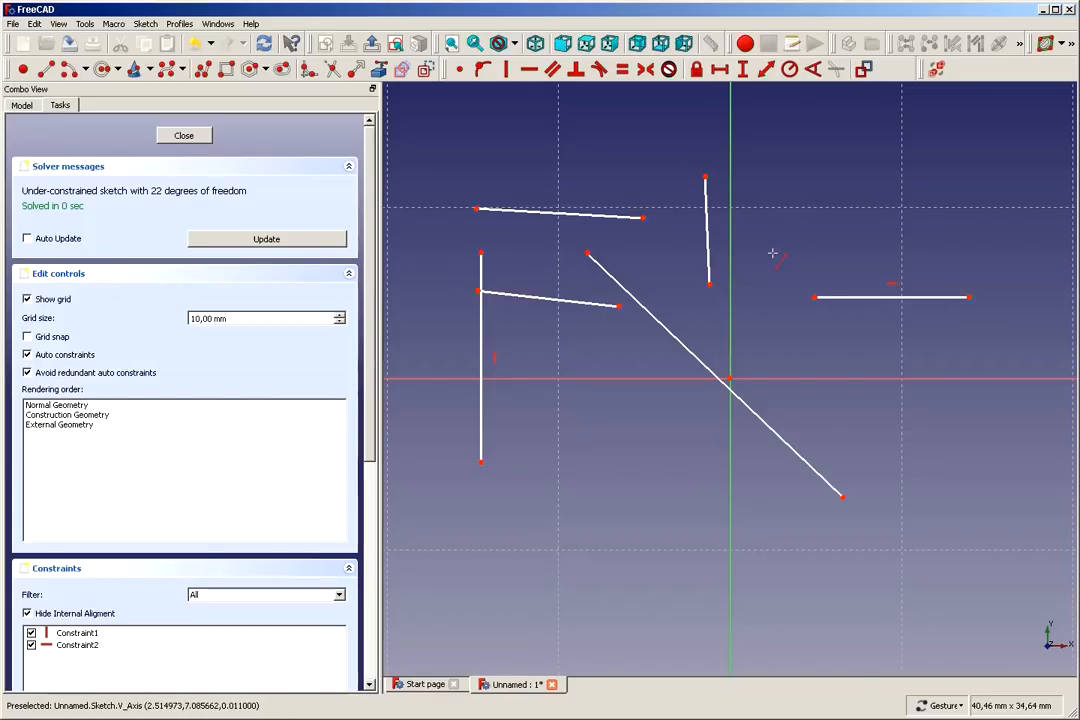
Delete all the lines in the sketch
{"action": "mouse_move", "coordinate": [407, 125]}
{"action": "left_mouse_down"}
{"action": "mouse_move", "coordinate": [540, 260]}
{"action": "mouse_move", "coordinate": [822, 398]}
{"action": "mouse_move", "coordinate": [993, 513]}
{"action": "mouse_move", "coordinate": [1015, 546]}
{"action": "left_mouse_up"}
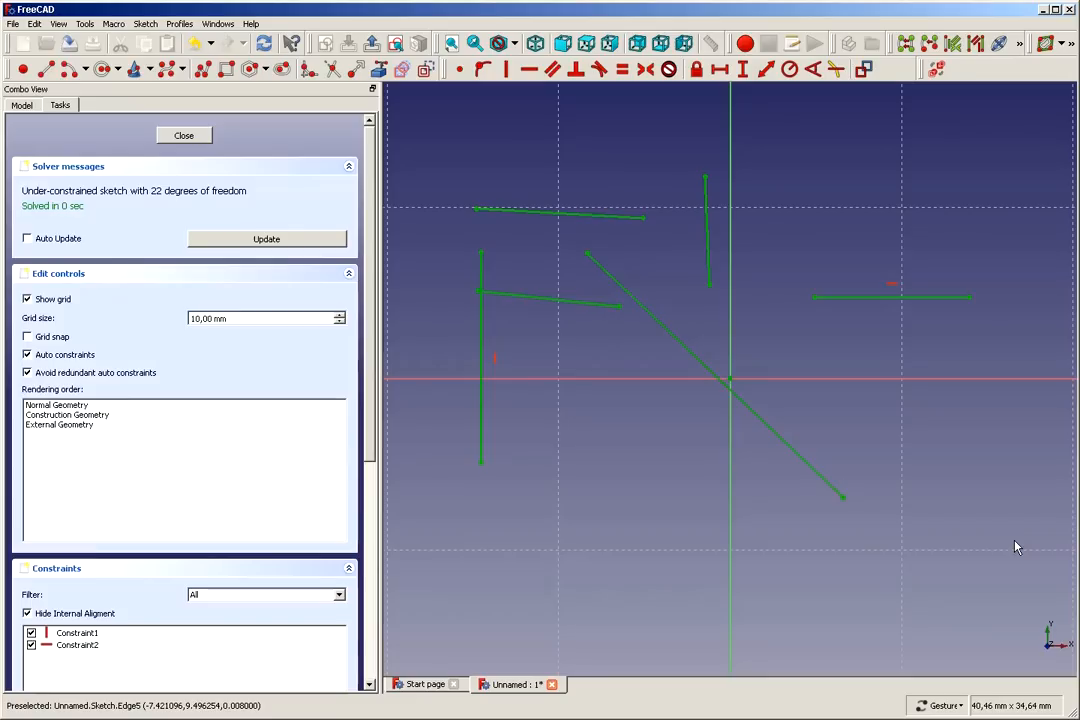
{"action": "key", "text": "Delete"}
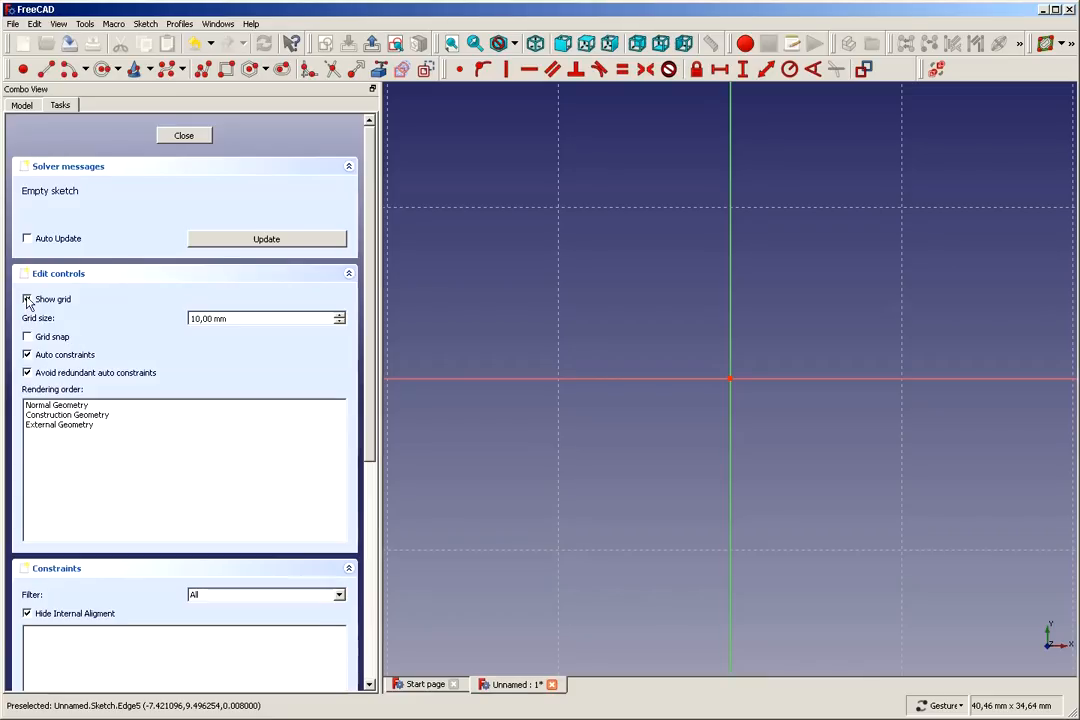
Collapse the sketch's edit controls and narrow the task panel to enlarge the drawing area
{"action": "left_click", "coordinate": [350, 274]}
{"action": "left_click", "coordinate": [350, 274]}
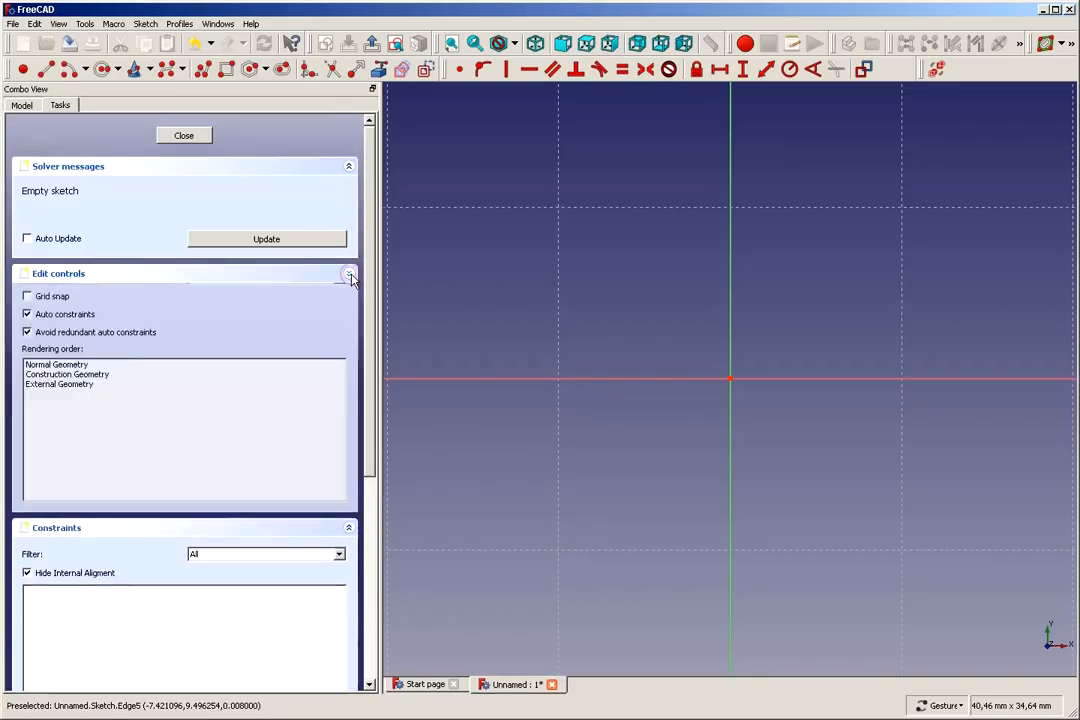
{"action": "left_click", "coordinate": [350, 274]}
{"action": "scroll", "coordinate": [96, 400], "scroll_direction": "down", "scroll_amount": 1}
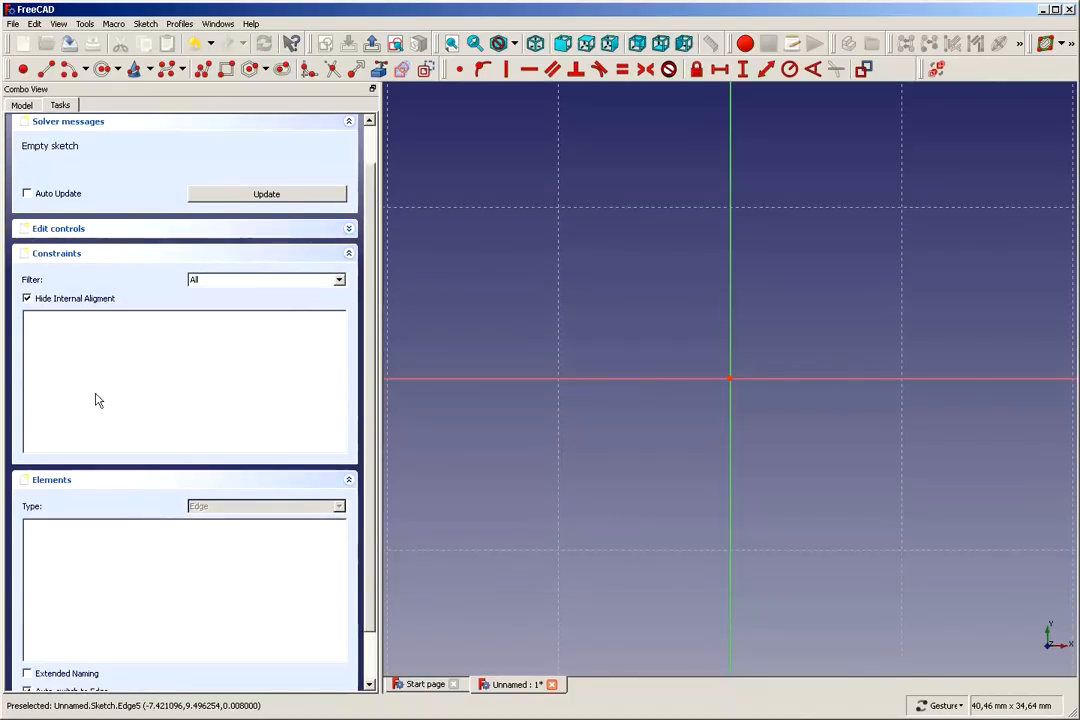
{"action": "scroll", "coordinate": [96, 400], "scroll_direction": "up", "scroll_amount": 1}
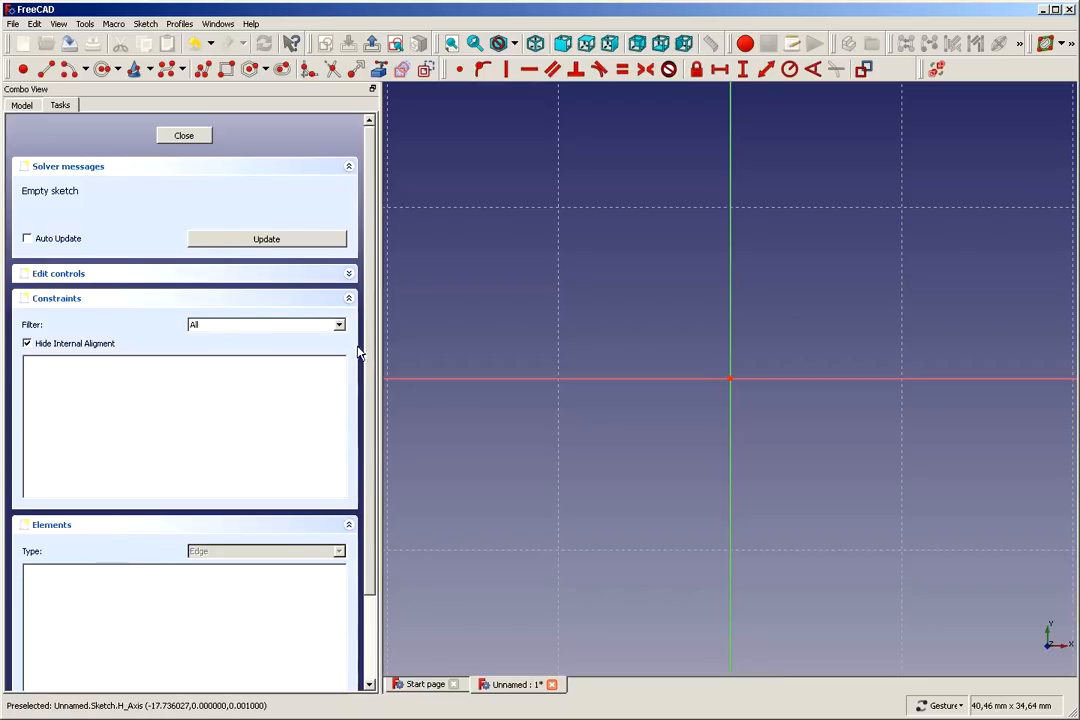
{"action": "left_click_drag", "start_coordinate": [380, 345], "coordinate": [311, 346]}
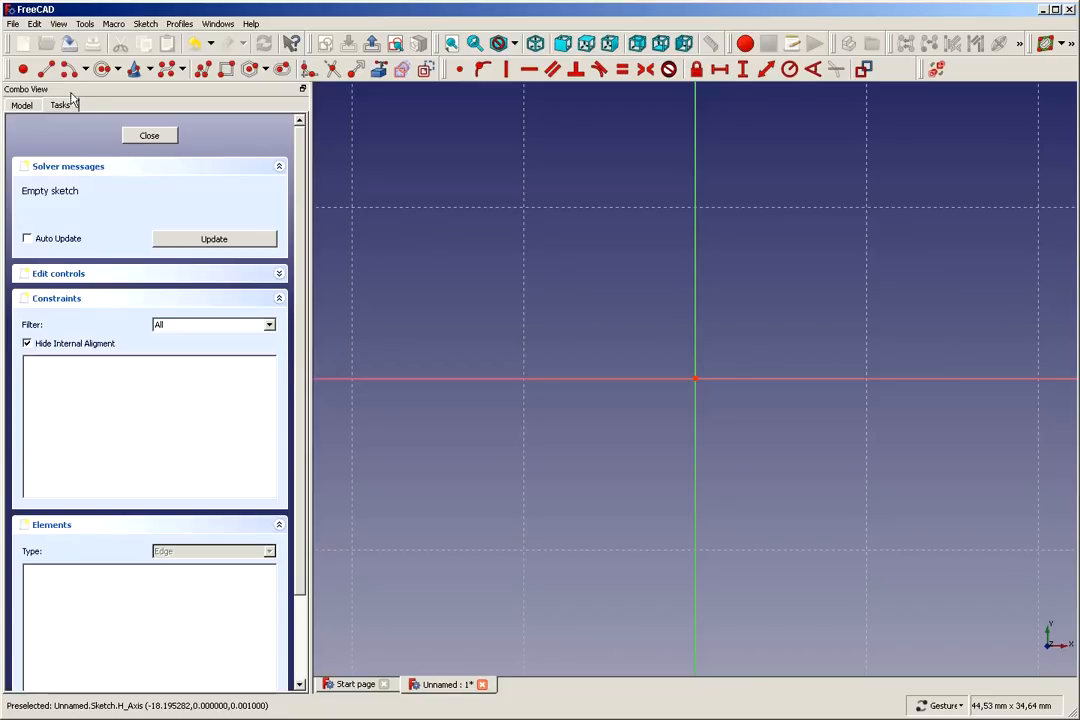
Draw a rectangle about 23.8 mm wide around the origin and leave the rectangle tool
{"action": "left_click", "coordinate": [226, 68]}
{"action": "left_click", "coordinate": [446, 199]}
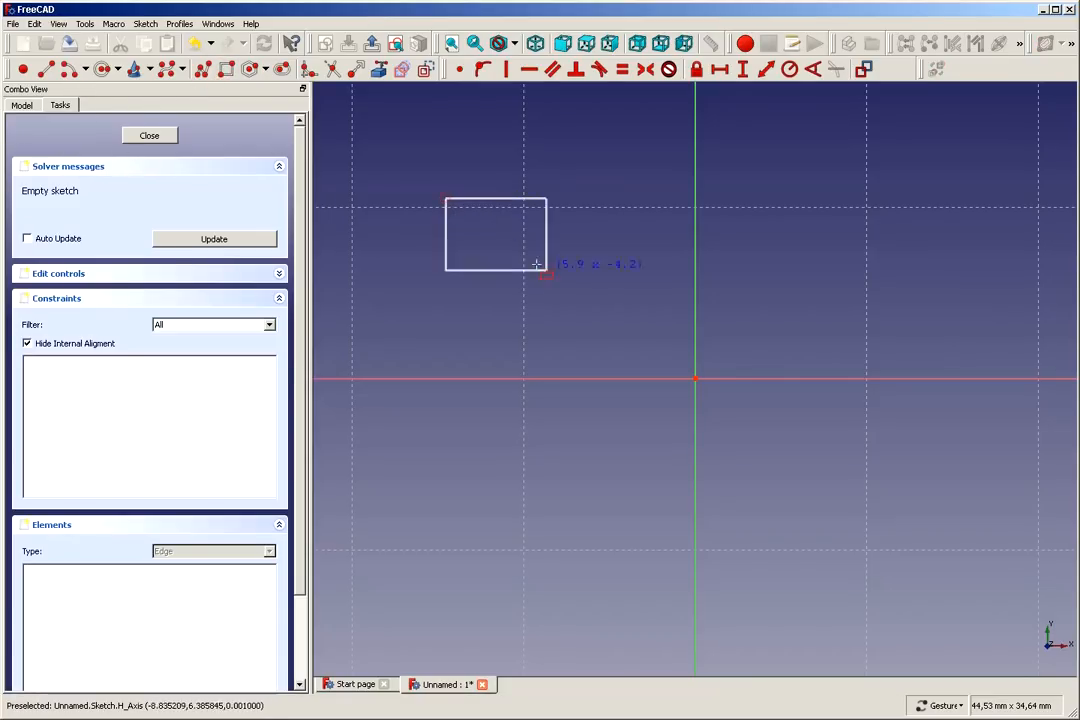
{"action": "left_click", "coordinate": [853, 518]}
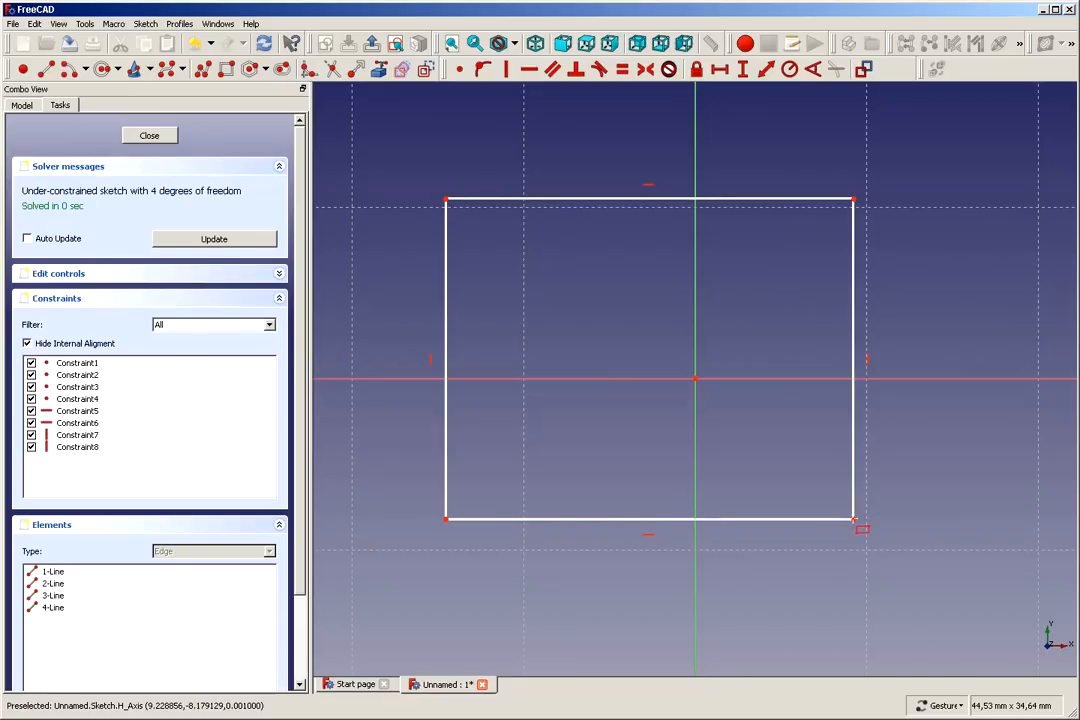
{"action": "right_click", "coordinate": [494, 396]}
{"action": "right_click", "coordinate": [495, 397]}
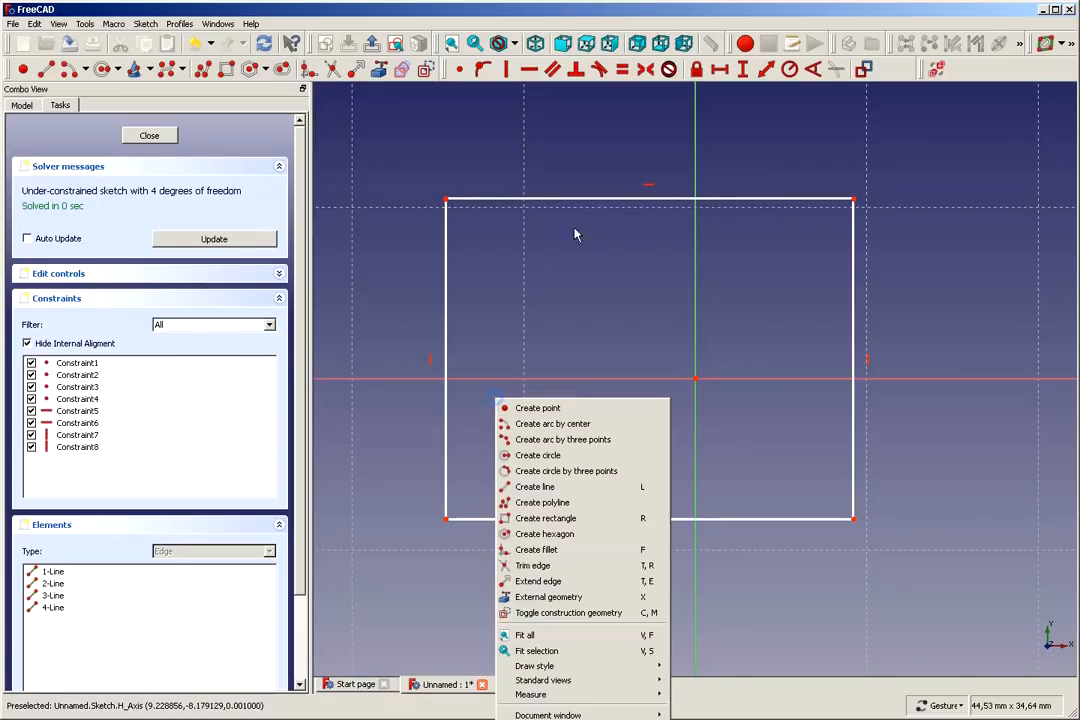
{"action": "left_click", "coordinate": [587, 206]}
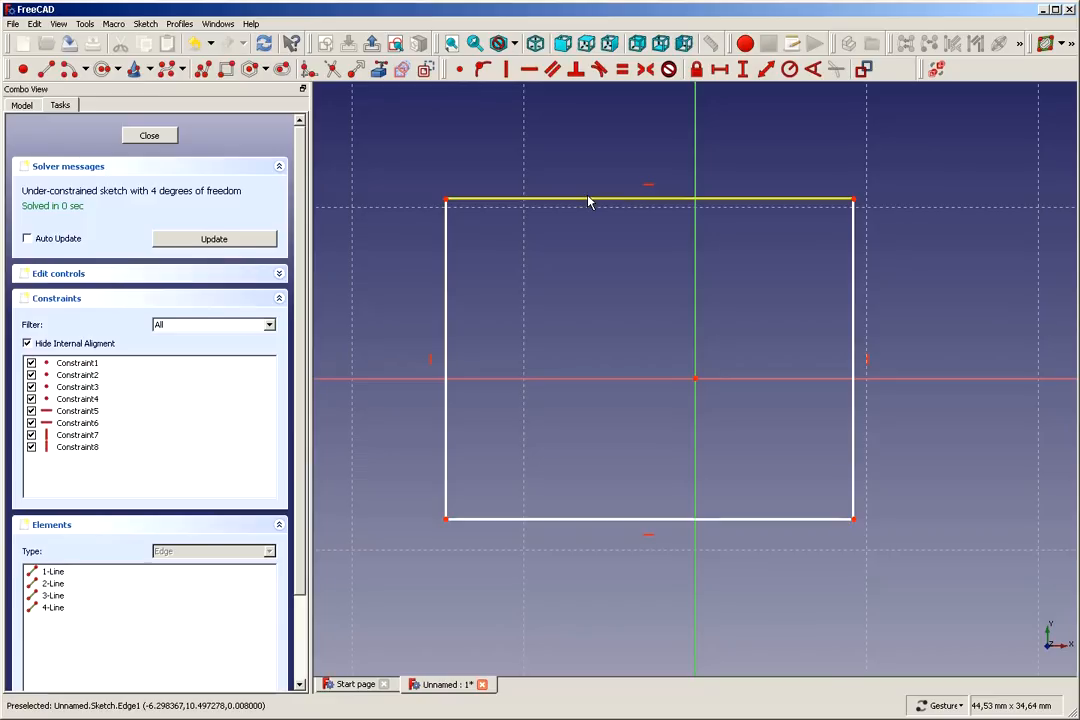
Constrain the horizontal length of the rectangle's top edge to 70 mm and fit the whole sketch in view
{"action": "left_click", "coordinate": [588, 201]}
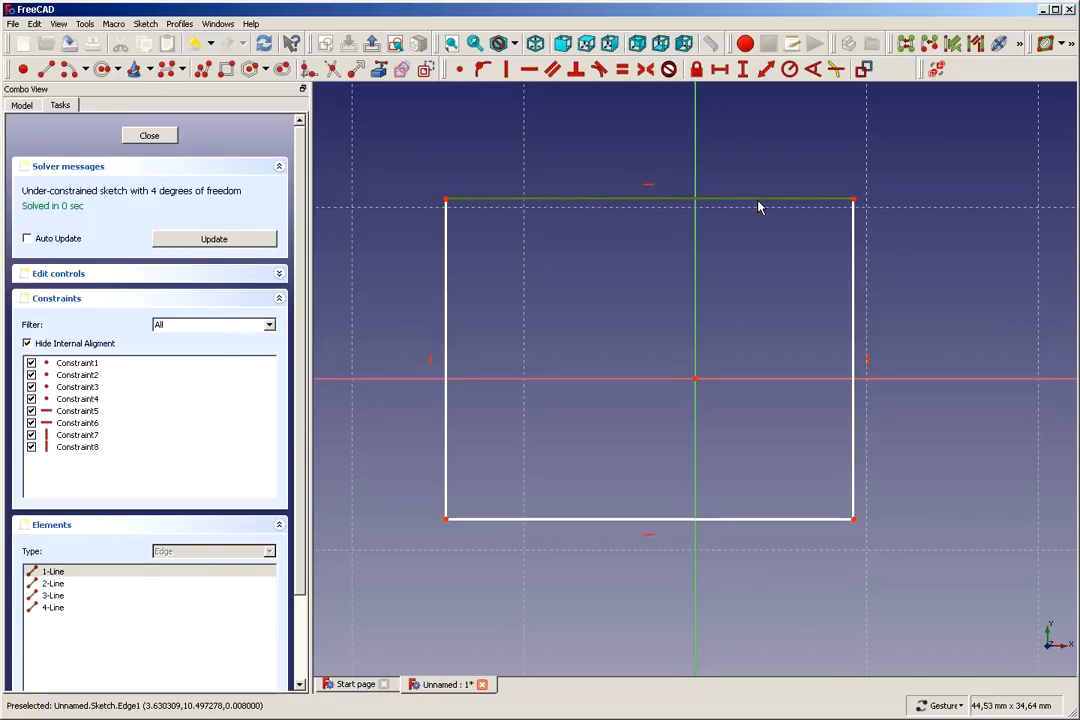
{"action": "left_click", "coordinate": [718, 72]}
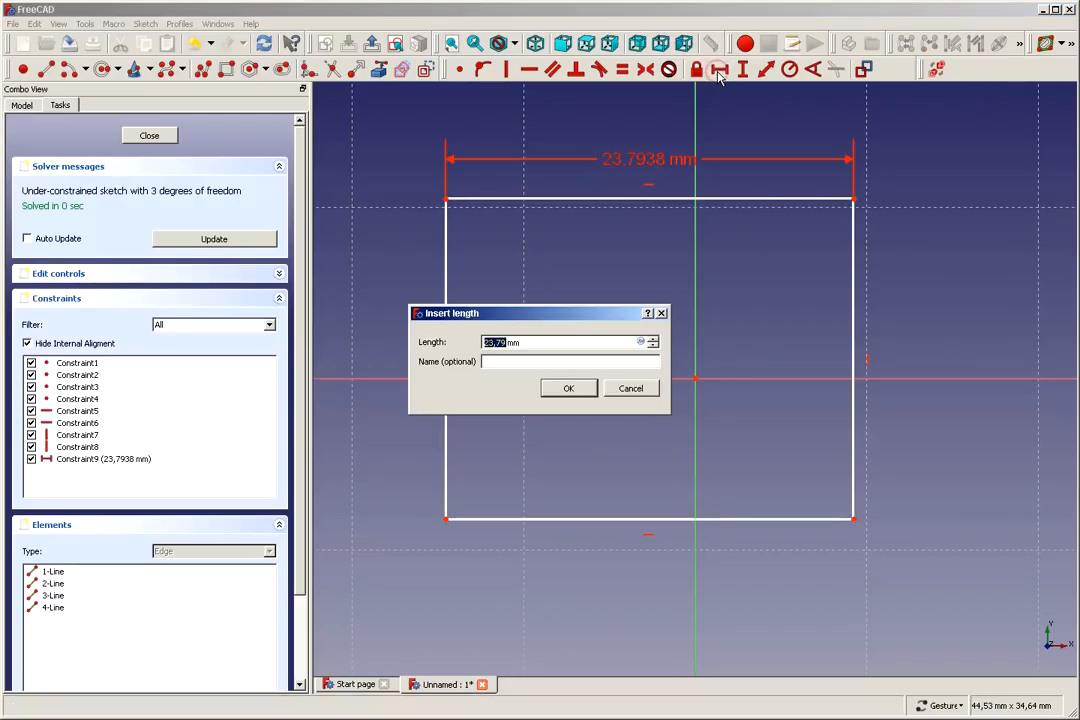
{"action": "type", "text": "70"}
{"action": "left_click", "coordinate": [566, 389]}
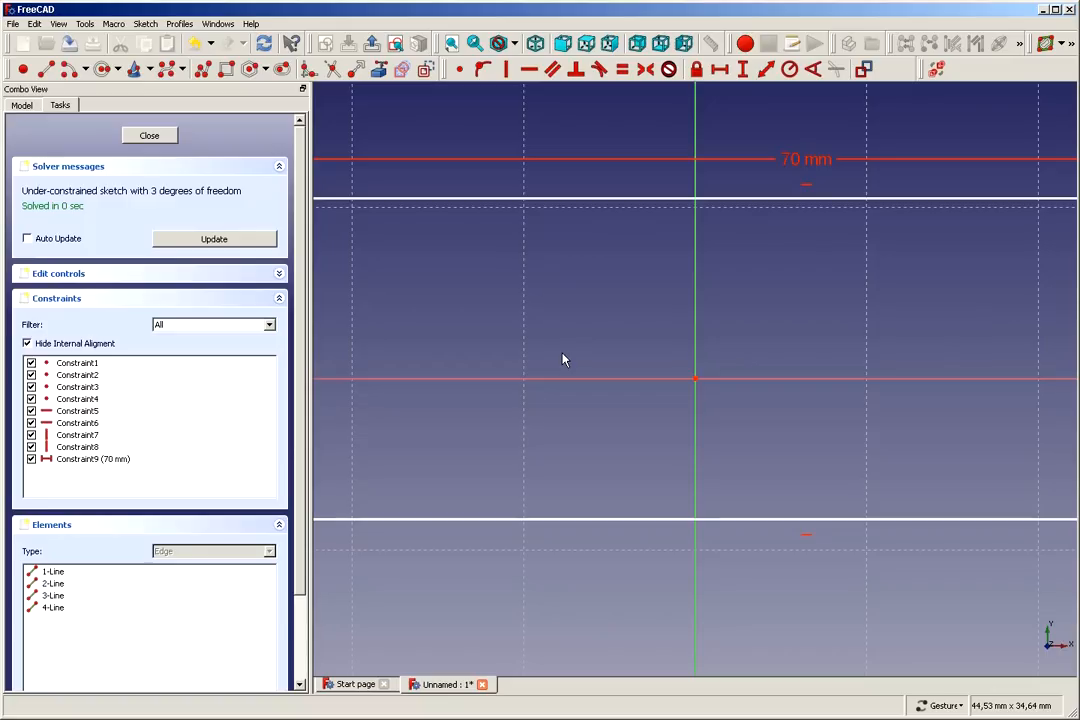
{"action": "left_click", "coordinate": [452, 44]}
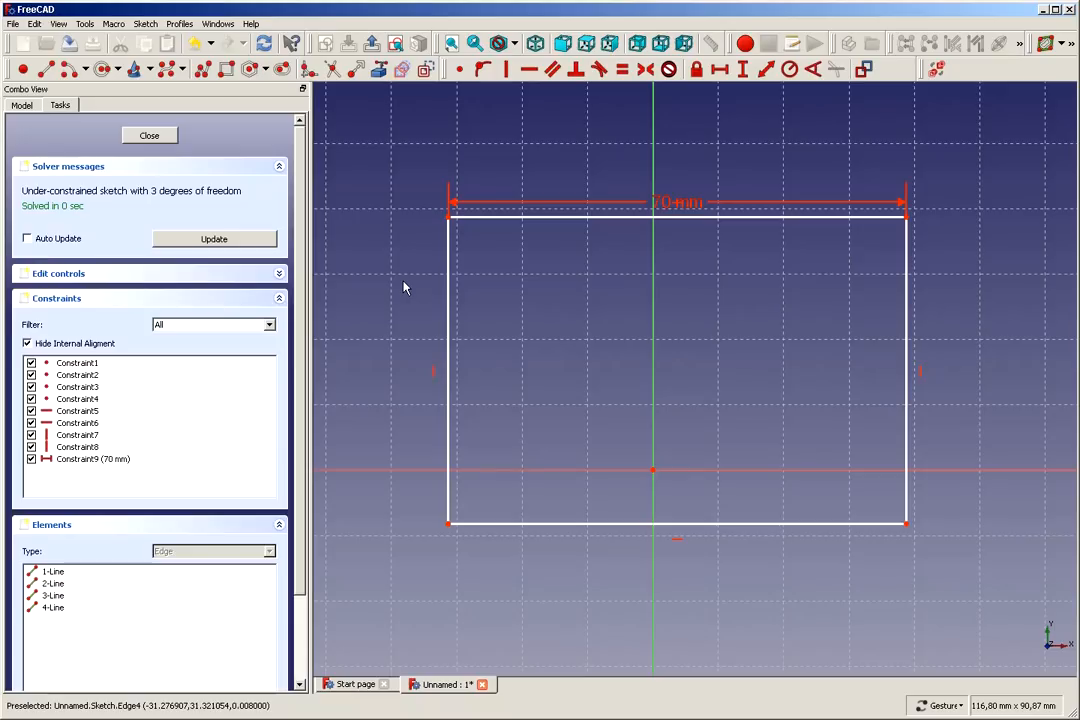
Draw a second rectangle about 28 mm high inside the first one
{"action": "left_click", "coordinate": [226, 68]}
{"action": "left_click", "coordinate": [503, 283]}
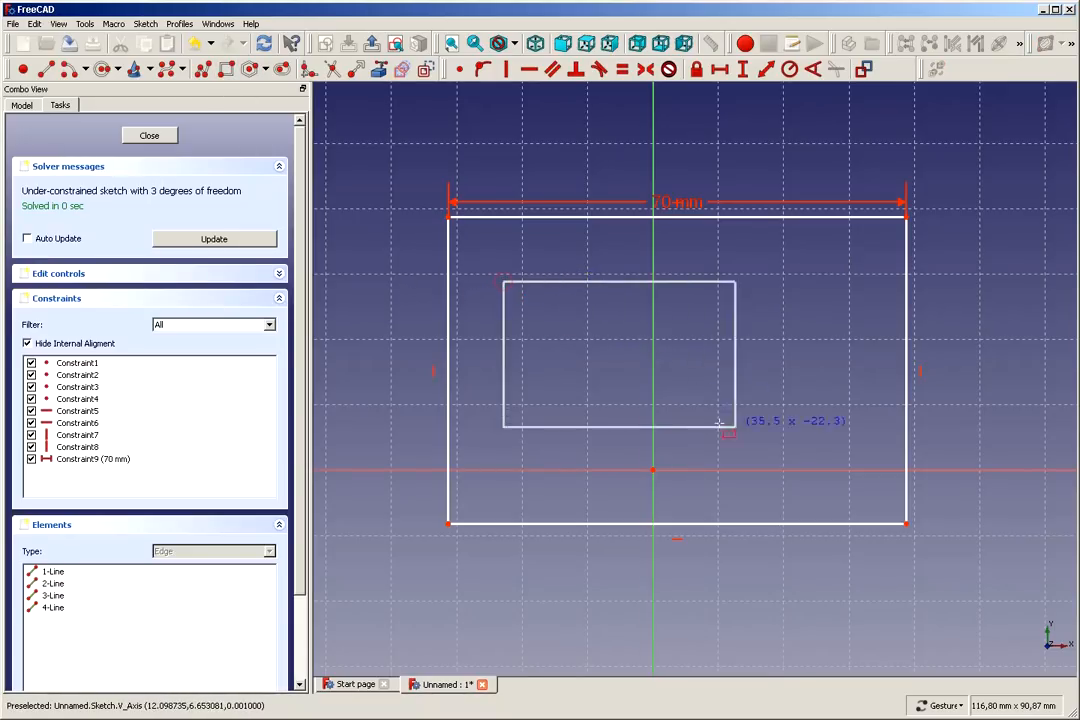
{"action": "left_click", "coordinate": [833, 465]}
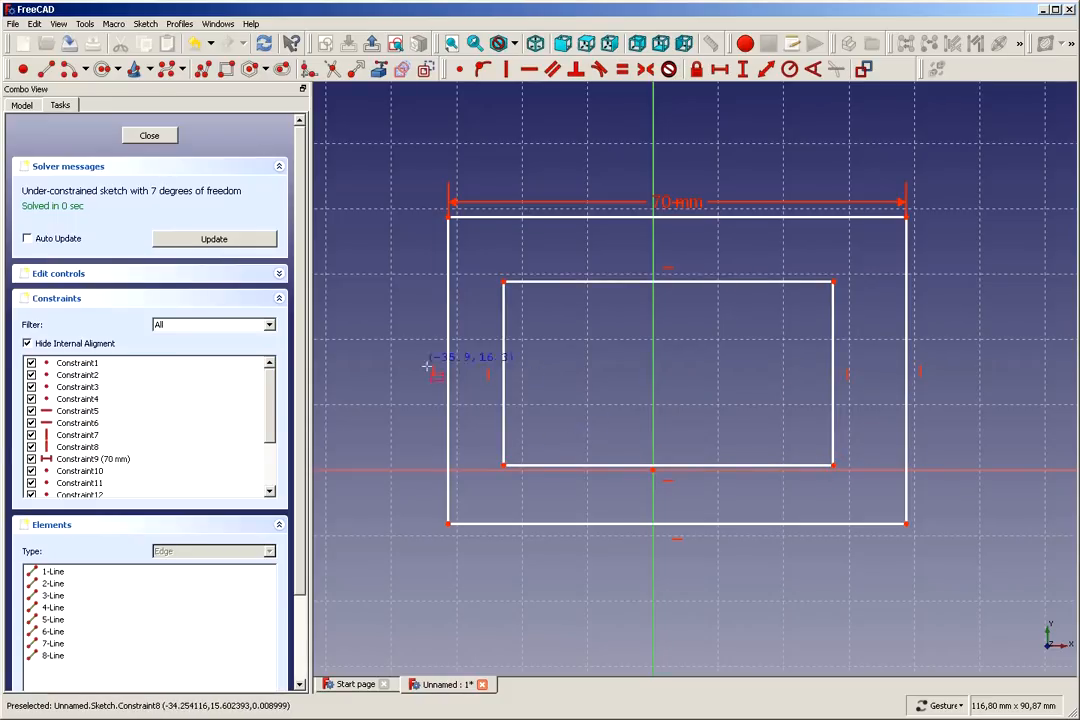
{"action": "right_click", "coordinate": [388, 353]}
Constrain the vertical length of the inner rectangle's left edge to 38.5 mm
{"action": "left_click", "coordinate": [505, 378]}
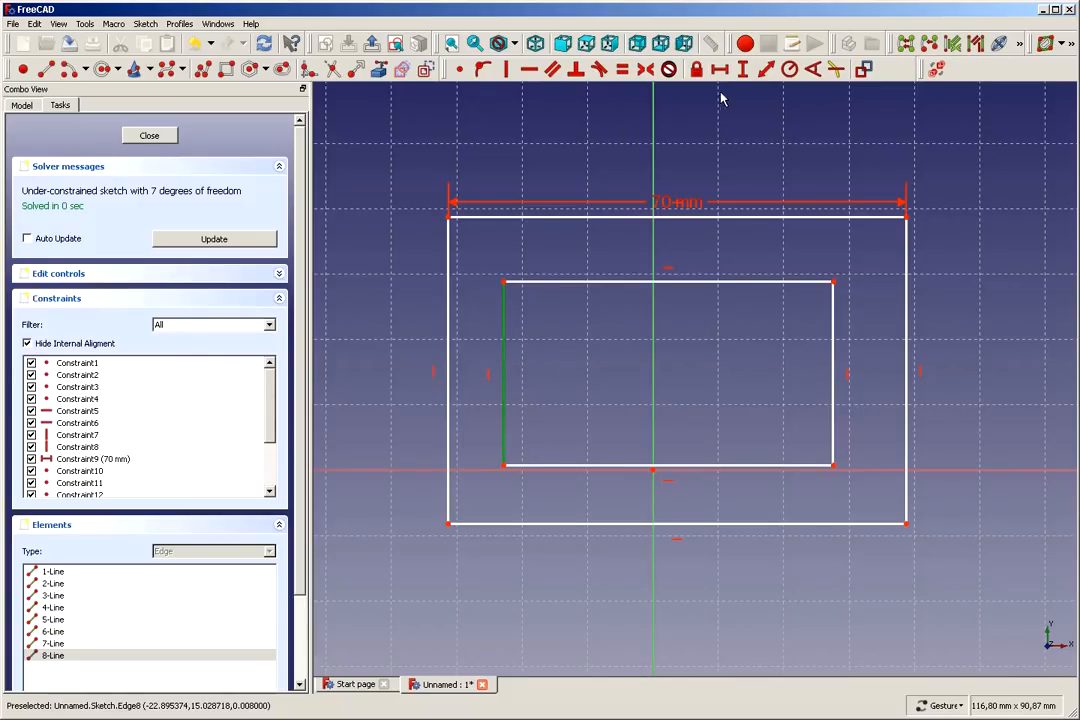
{"action": "left_click", "coordinate": [742, 70]}
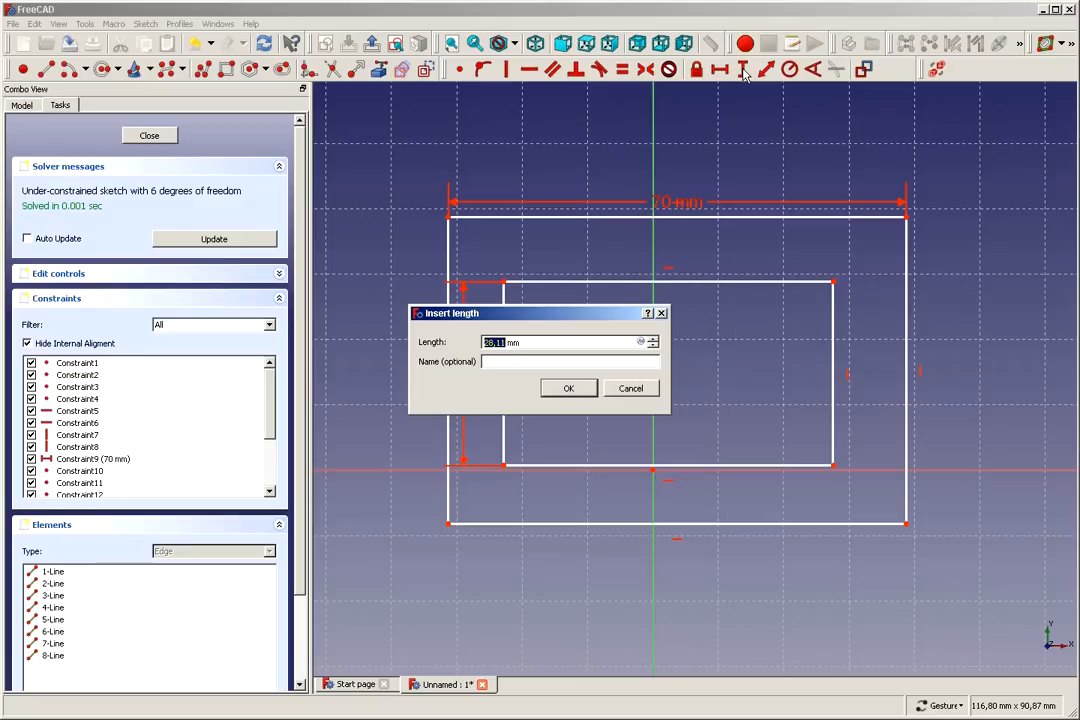
{"action": "type", "text": "38.5"}
{"action": "left_click", "coordinate": [543, 387]}
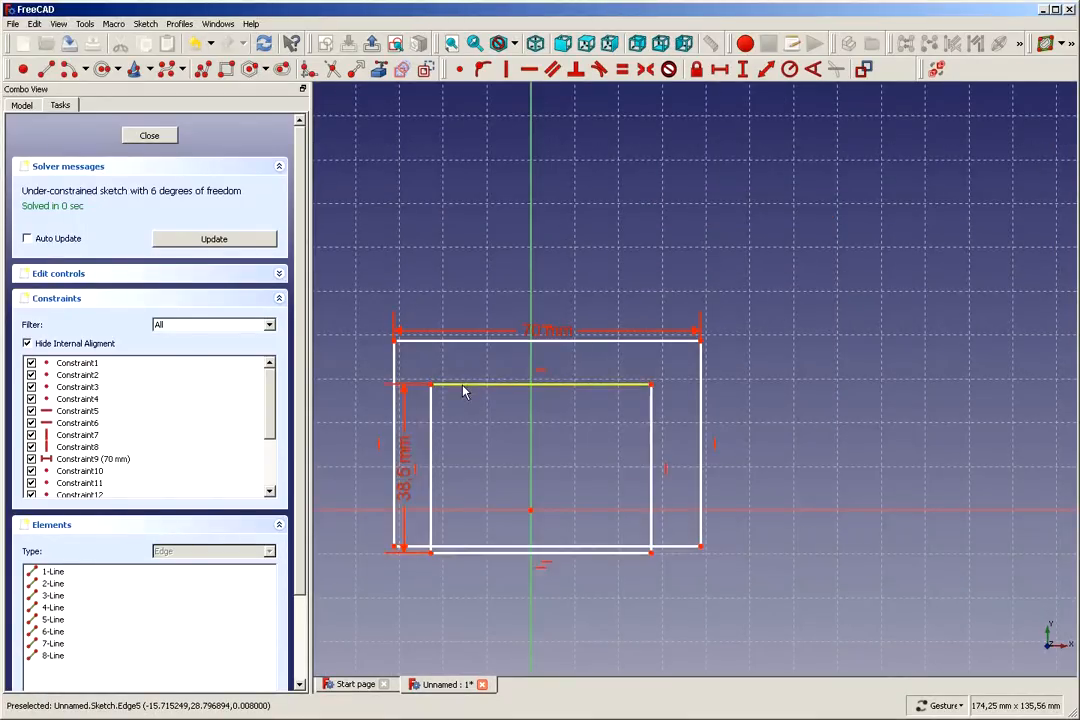
Move the inner rectangle up inside the outer one, and stretch the outer rectangle's bottom edge down and top edge up
{"action": "left_click_drag", "start_coordinate": [462, 385], "coordinate": [460, 360]}
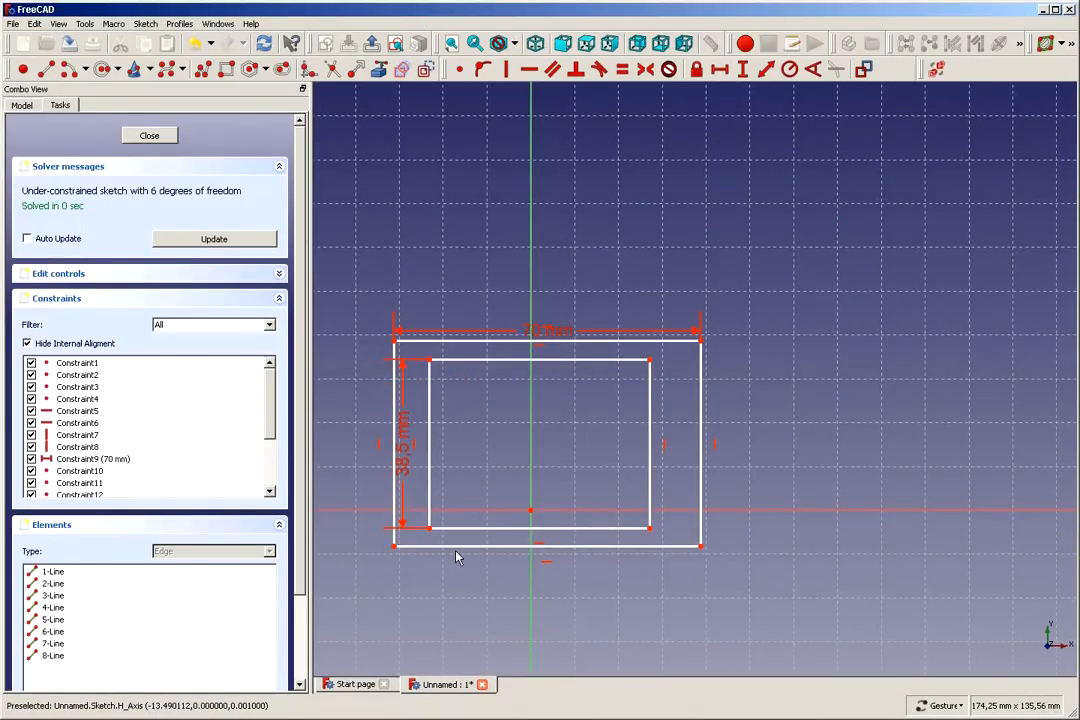
{"action": "left_click_drag", "start_coordinate": [458, 550], "coordinate": [455, 585]}
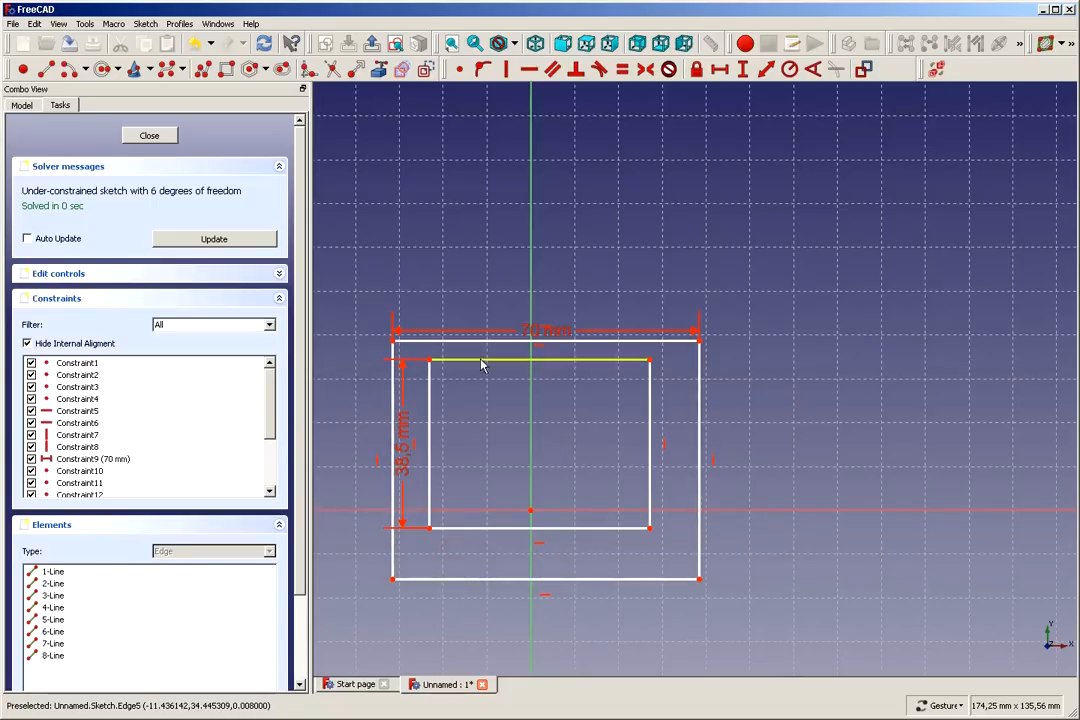
{"action": "left_click_drag", "start_coordinate": [484, 347], "coordinate": [485, 322]}
{"action": "left_click_drag", "start_coordinate": [481, 297], "coordinate": [485, 312]}
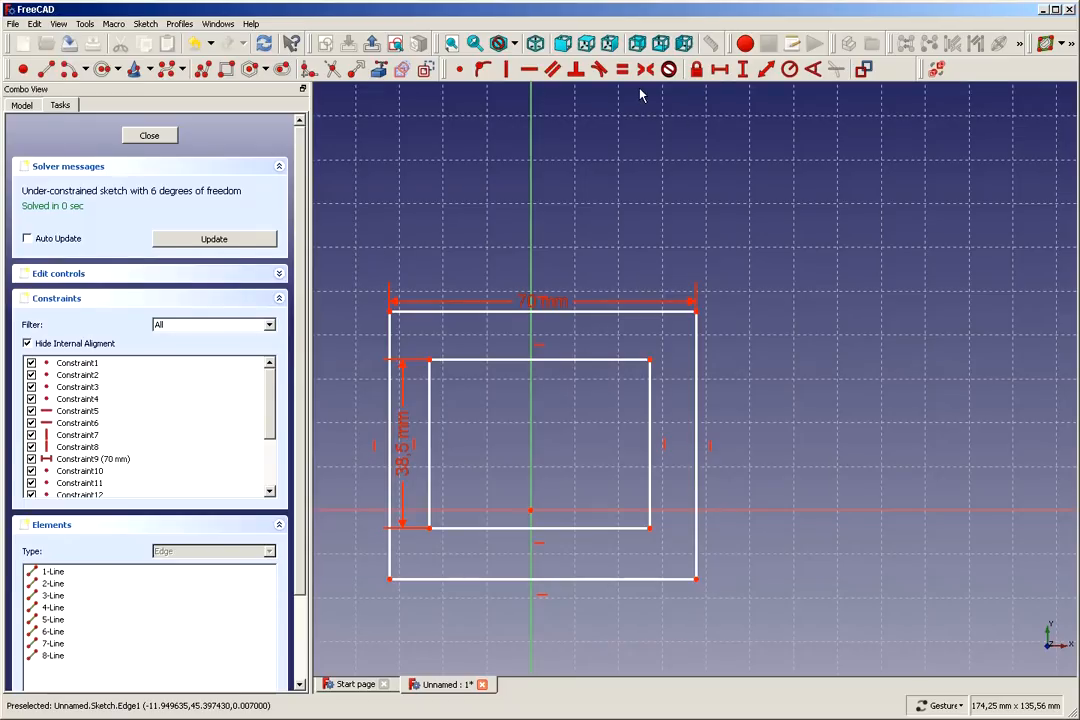
Constrain the vertical distance between the top-left corners of the inner and outer rectangles to 4 mm
{"action": "left_click", "coordinate": [742, 74]}
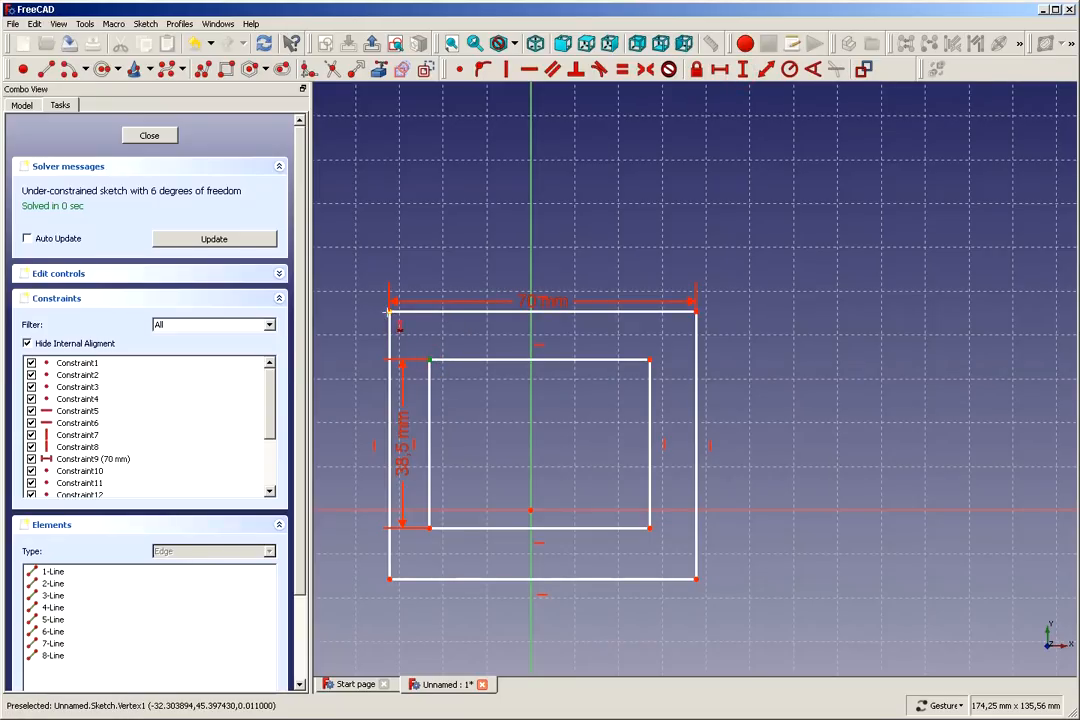
{"action": "left_click", "coordinate": [390, 312]}
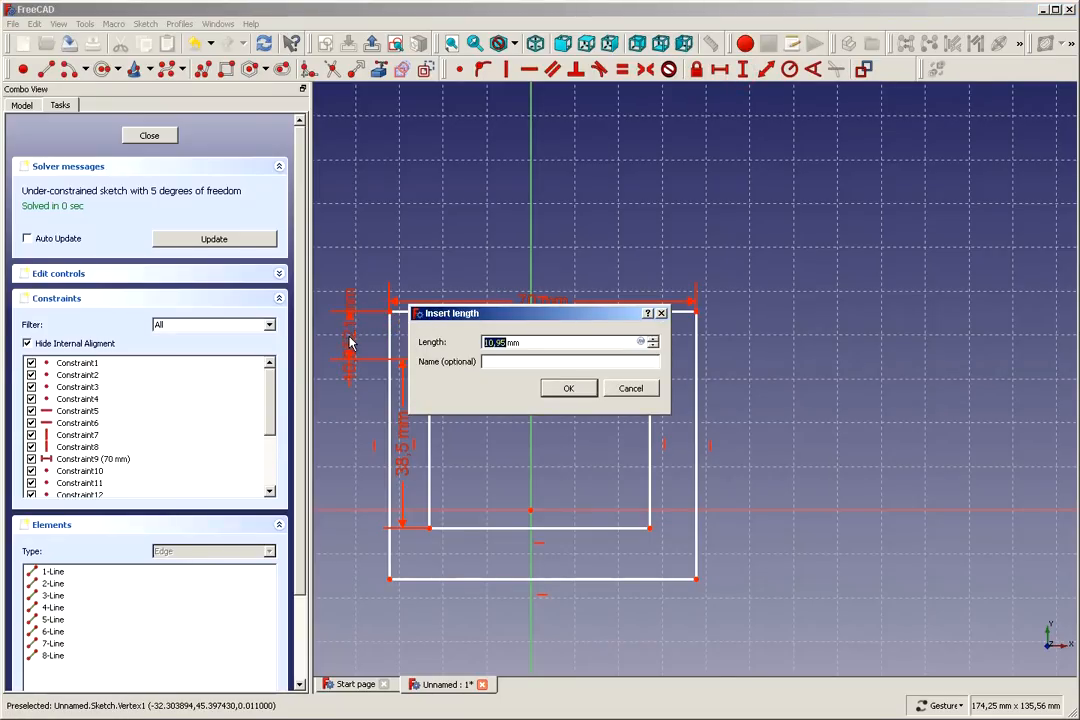
{"action": "type", "text": "4"}
{"action": "left_click", "coordinate": [565, 390]}
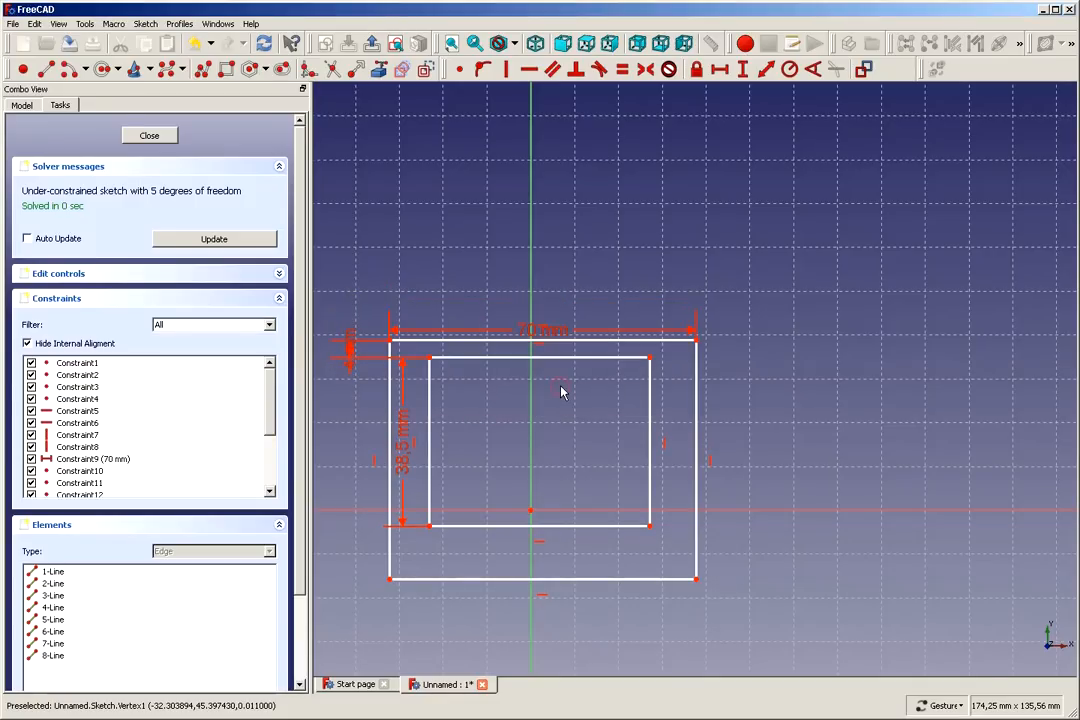
Constrain the vertical distance between the bottom-left corners of the inner and outer rectangles to 4 mm
{"action": "left_click", "coordinate": [428, 525]}
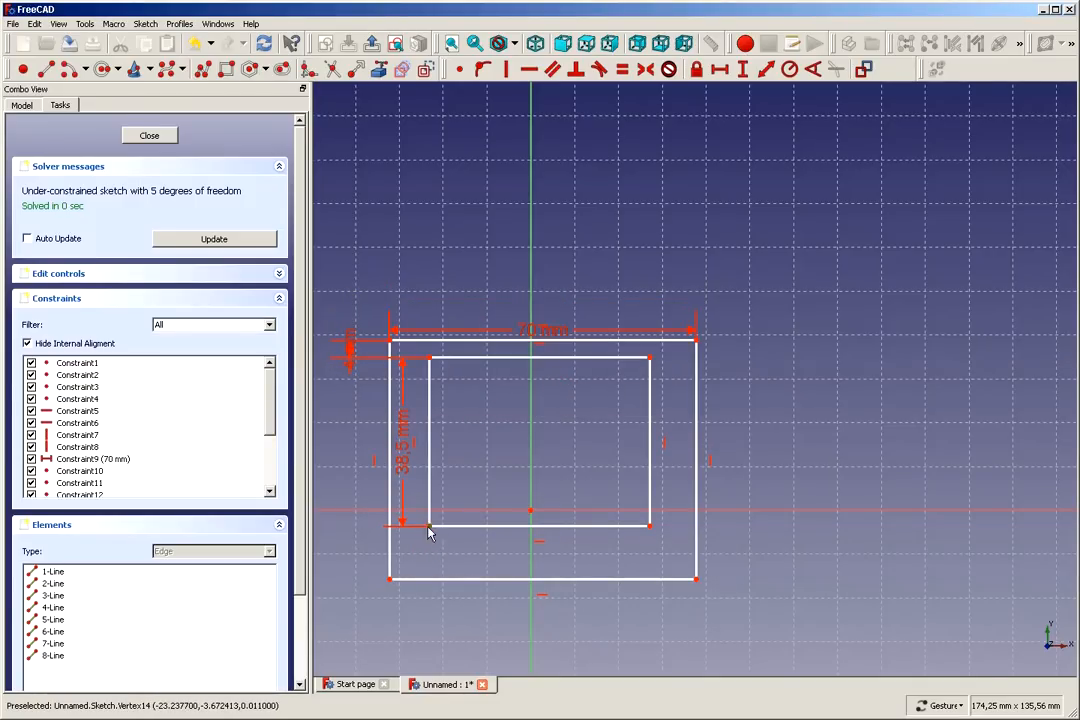
{"action": "left_click", "coordinate": [389, 579]}
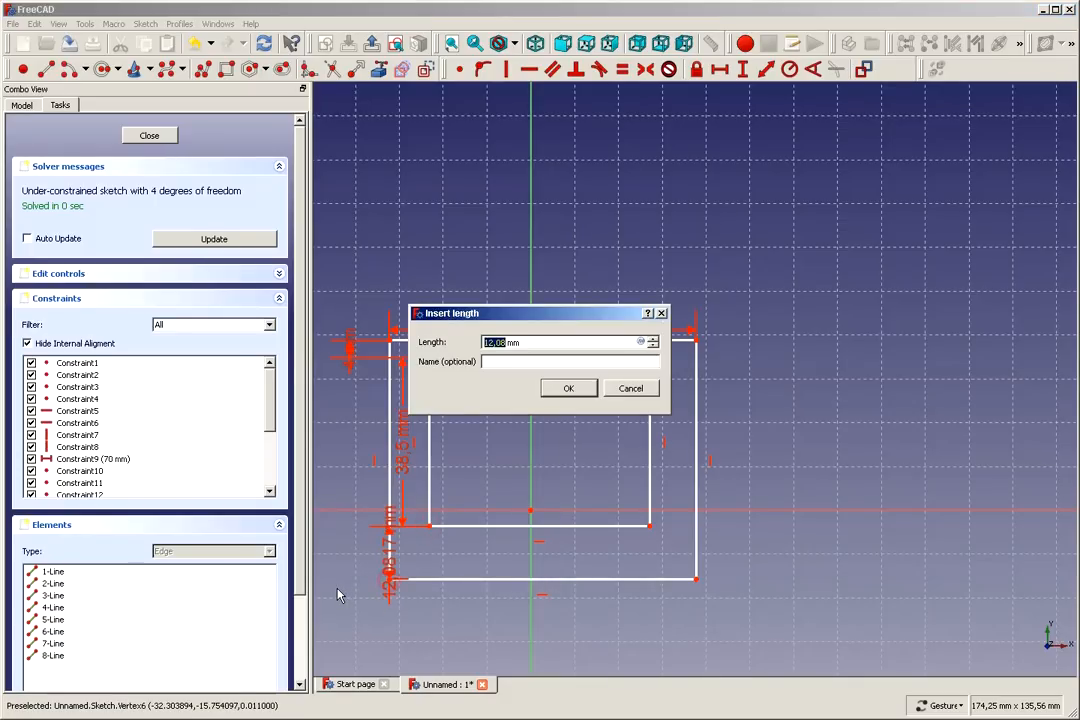
{"action": "type", "text": "4"}
{"action": "key", "text": "Return"}
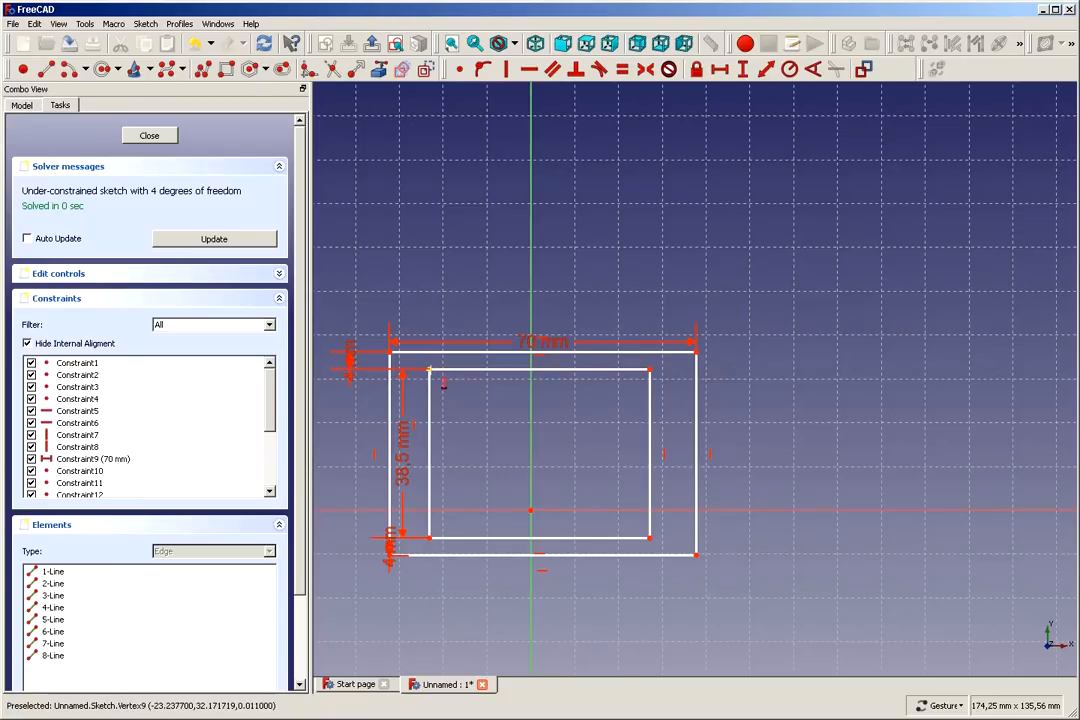
{"action": "left_click", "coordinate": [430, 370]}
{"action": "left_click", "coordinate": [390, 352]}
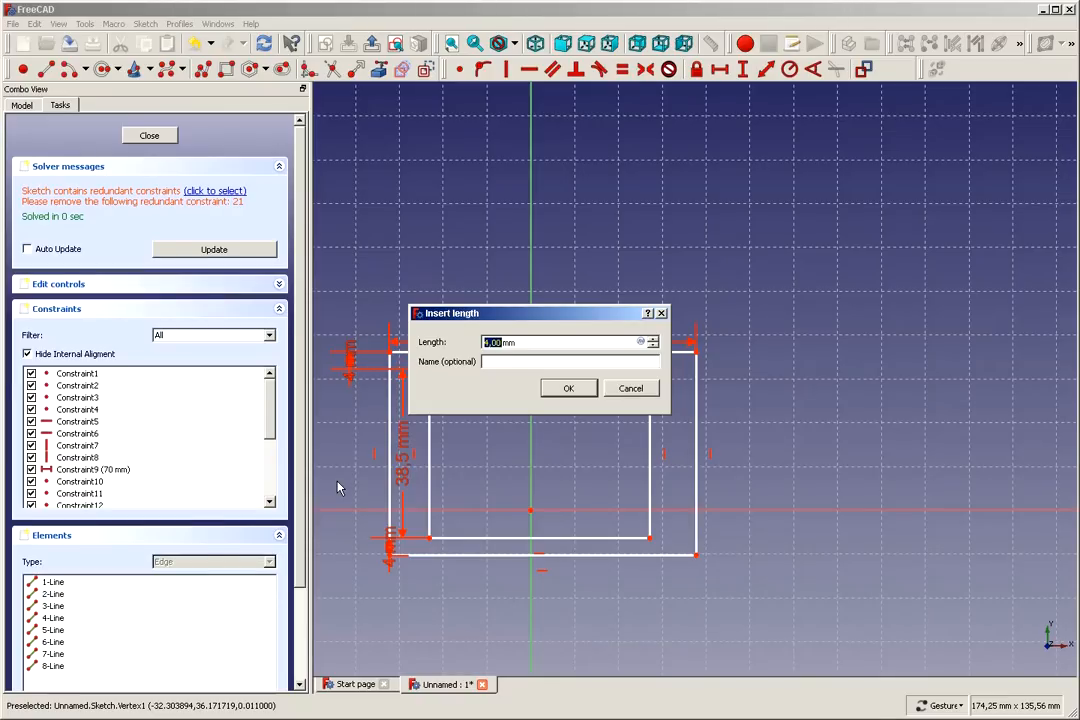
{"action": "left_click", "coordinate": [640, 395]}
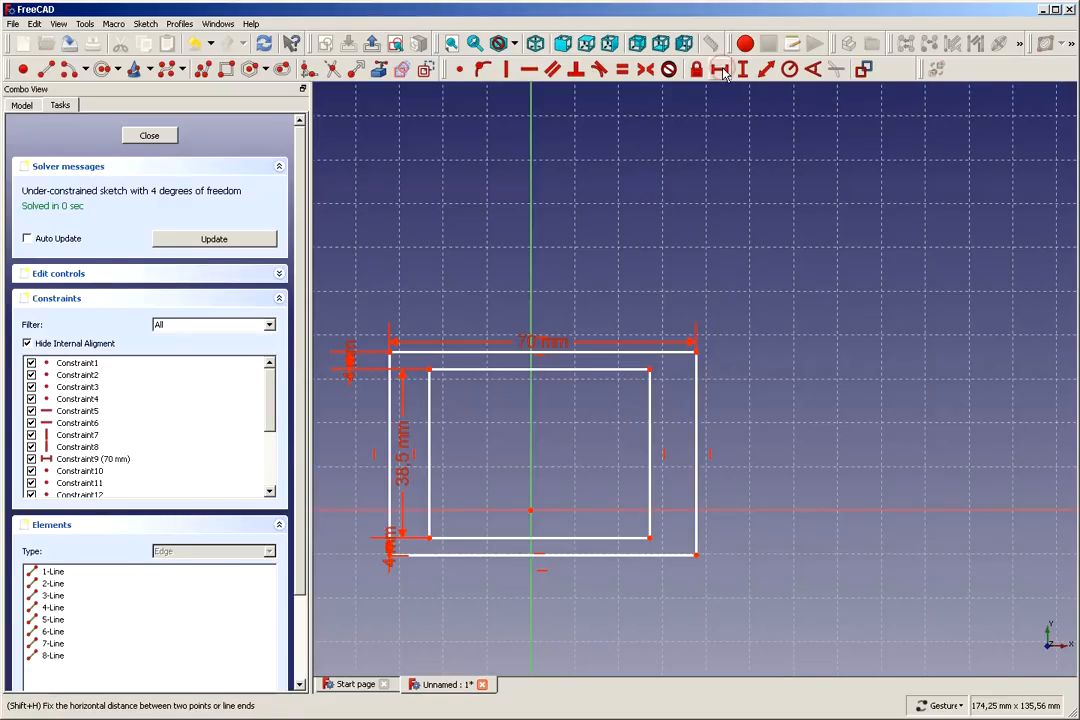
Constrain the horizontal distance between the top-left corners of the outer and inner rectangles to 4 mm
{"action": "left_click", "coordinate": [391, 351]}
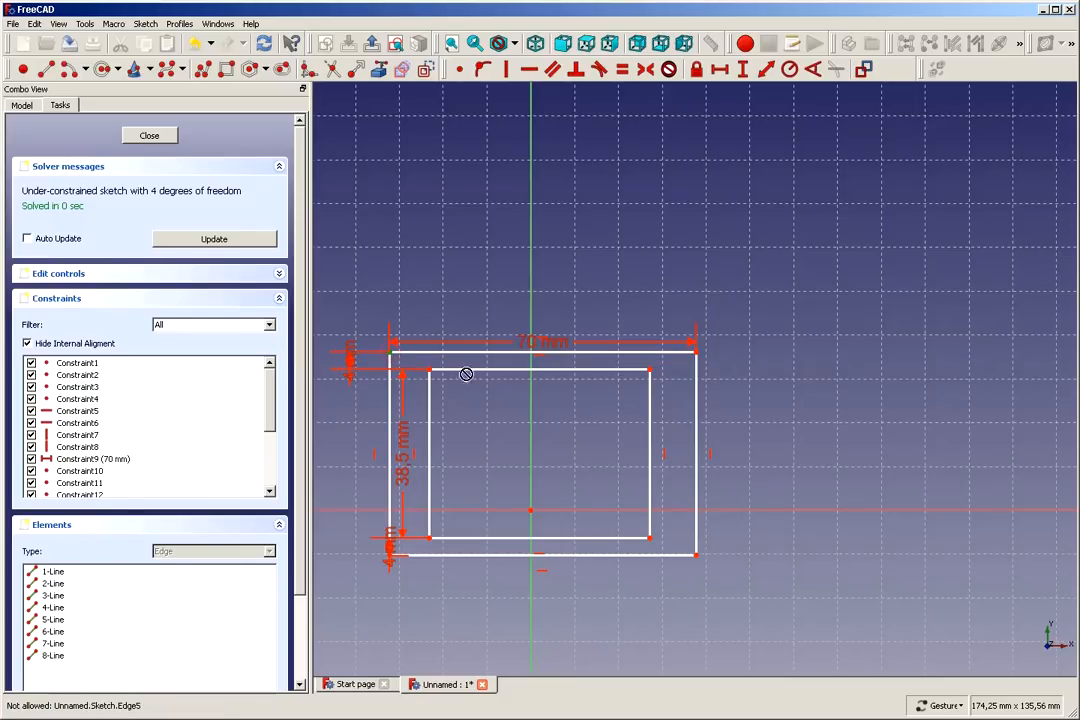
{"action": "left_click", "coordinate": [429, 370]}
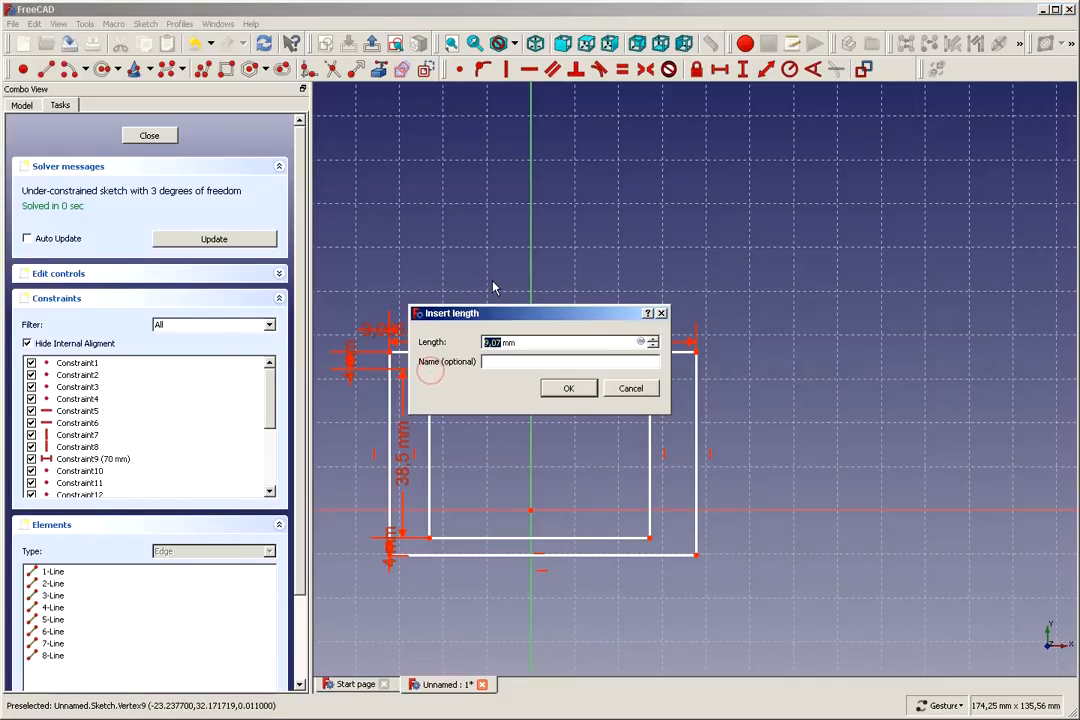
{"action": "type", "text": "4"}
{"action": "left_click", "coordinate": [565, 390]}
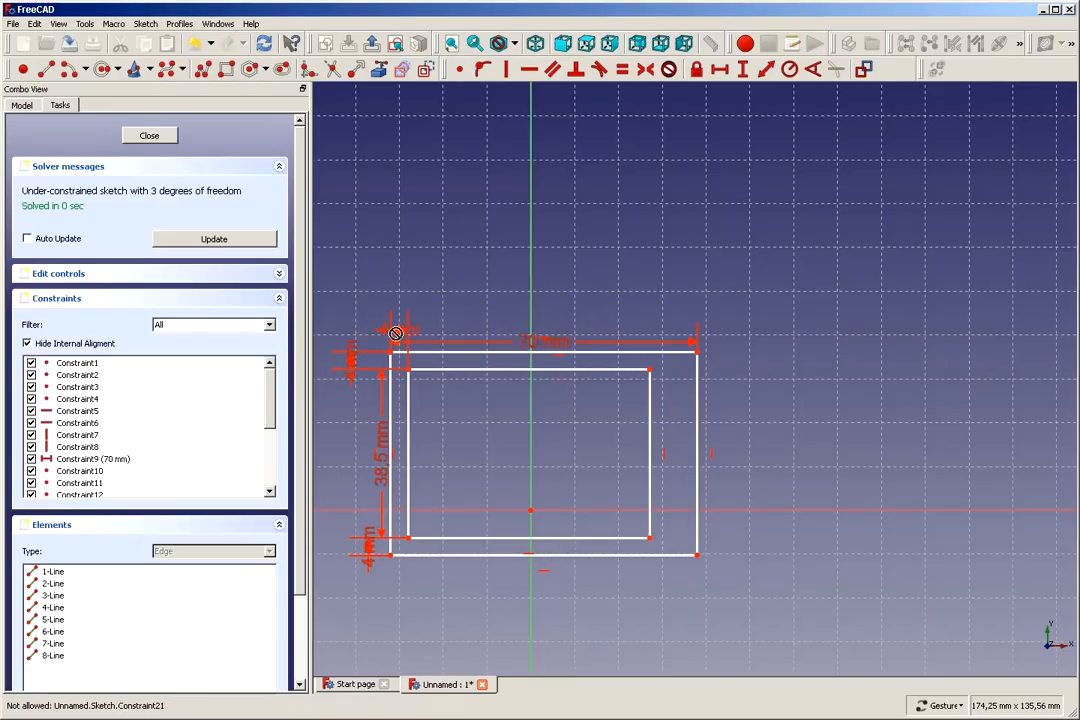
Spread the 70 mm, 38.5 mm and 4 mm dimension labels away from the rectangles and each other for readability
{"action": "left_click_drag", "start_coordinate": [398, 330], "coordinate": [433, 279]}
{"action": "left_click_drag", "start_coordinate": [550, 342], "coordinate": [588, 300]}
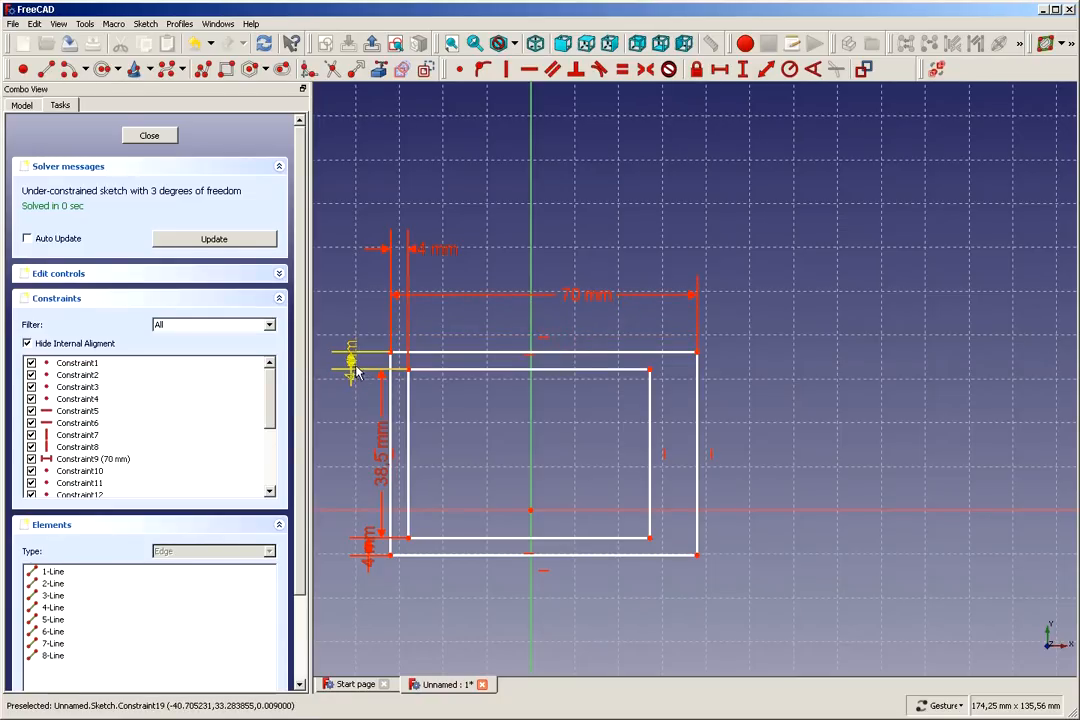
{"action": "left_click_drag", "start_coordinate": [350, 361], "coordinate": [340, 312]}
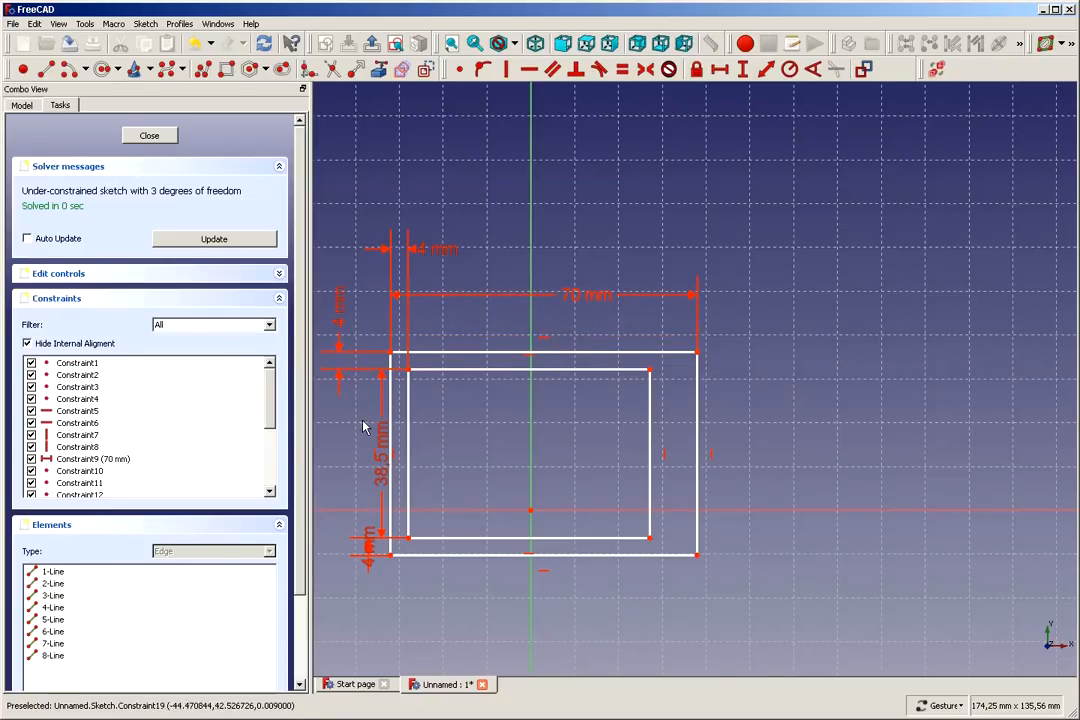
{"action": "left_click_drag", "start_coordinate": [378, 477], "coordinate": [340, 463]}
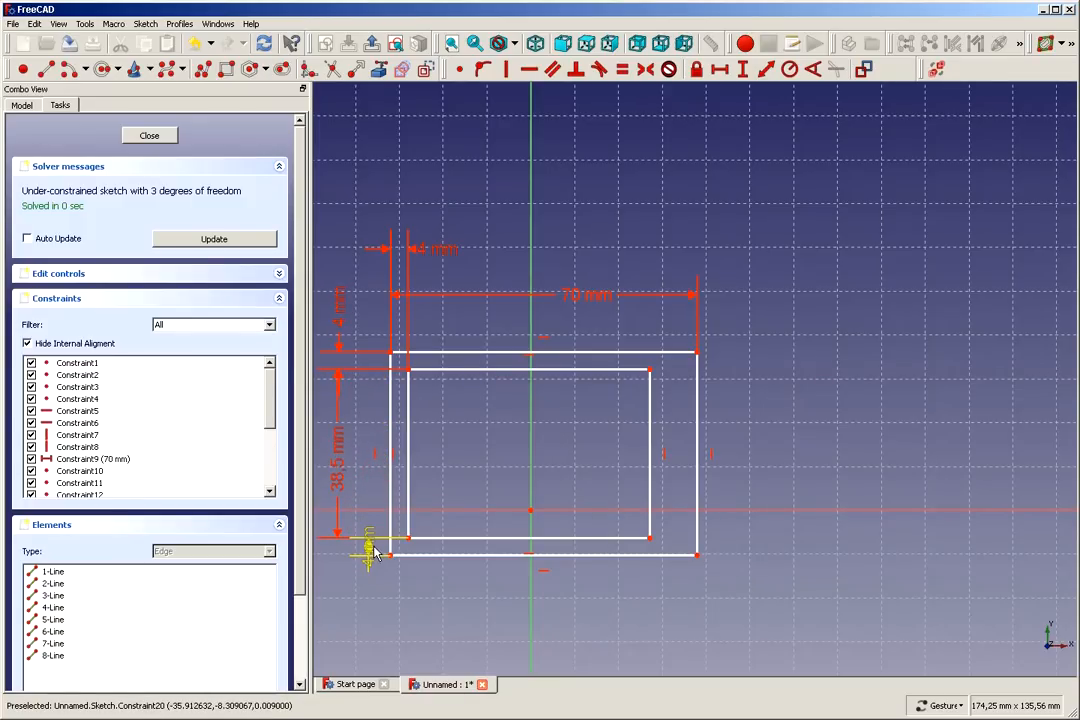
{"action": "left_click_drag", "start_coordinate": [371, 550], "coordinate": [367, 610]}
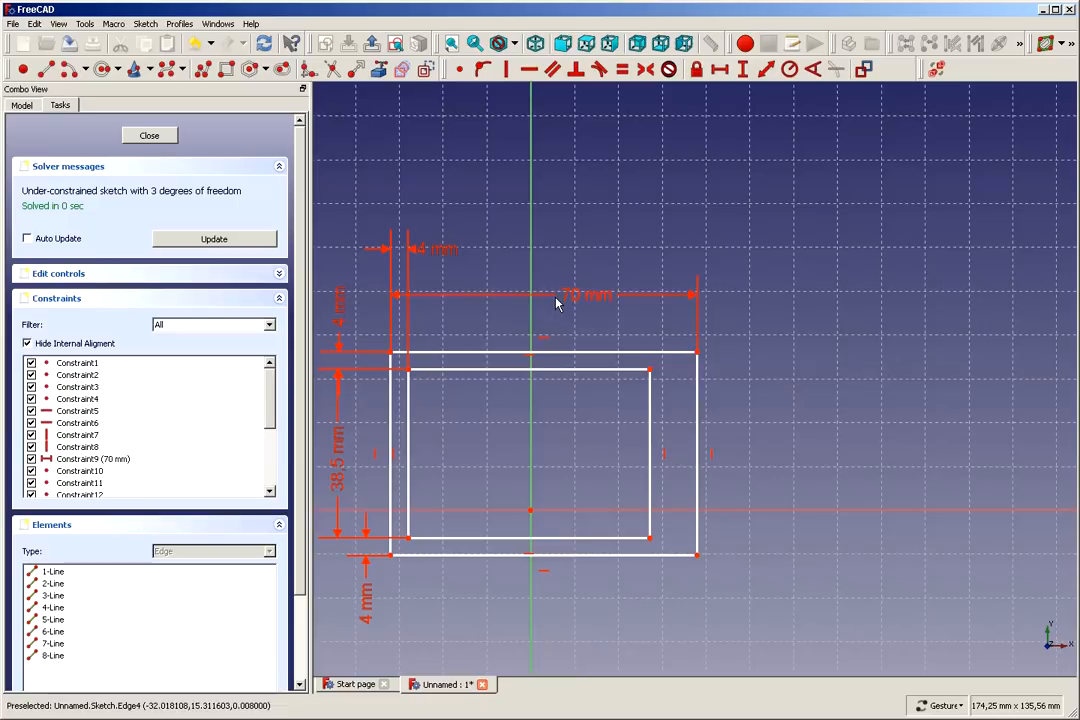
{"action": "left_click_drag", "start_coordinate": [557, 302], "coordinate": [597, 217]}
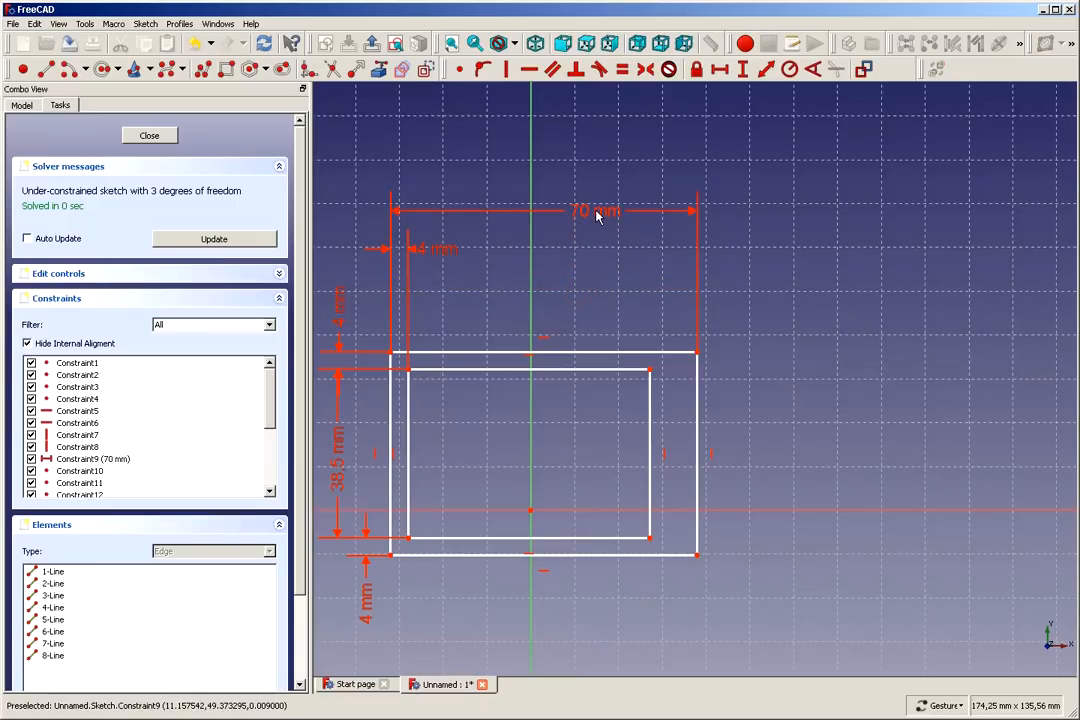
{"action": "left_click_drag", "start_coordinate": [437, 249], "coordinate": [489, 281]}
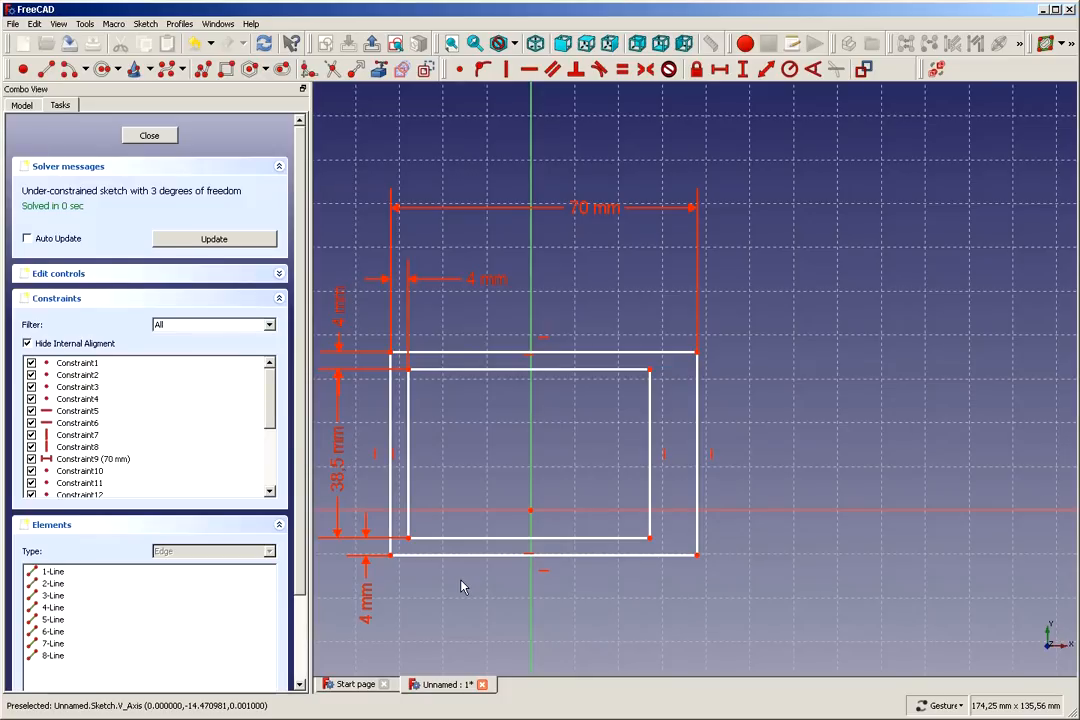
Delete the right vertical edges of both the inner and outer rectangles
{"action": "left_click", "coordinate": [807, 399]}
{"action": "left_click", "coordinate": [650, 415]}
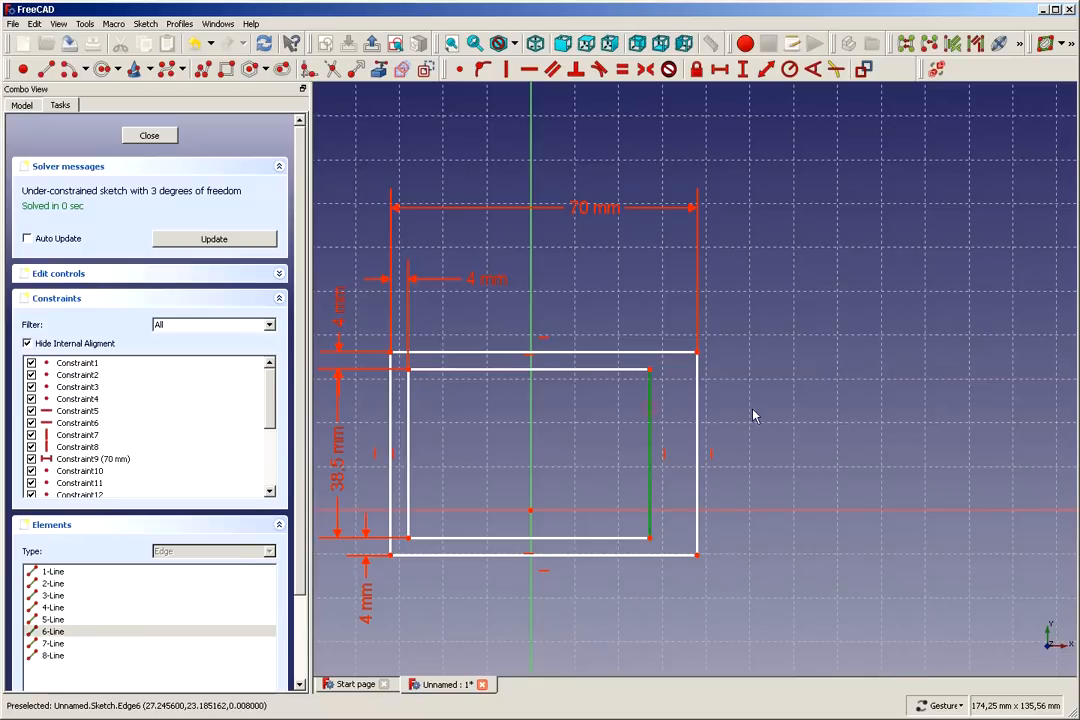
{"action": "left_click", "coordinate": [686, 414]}
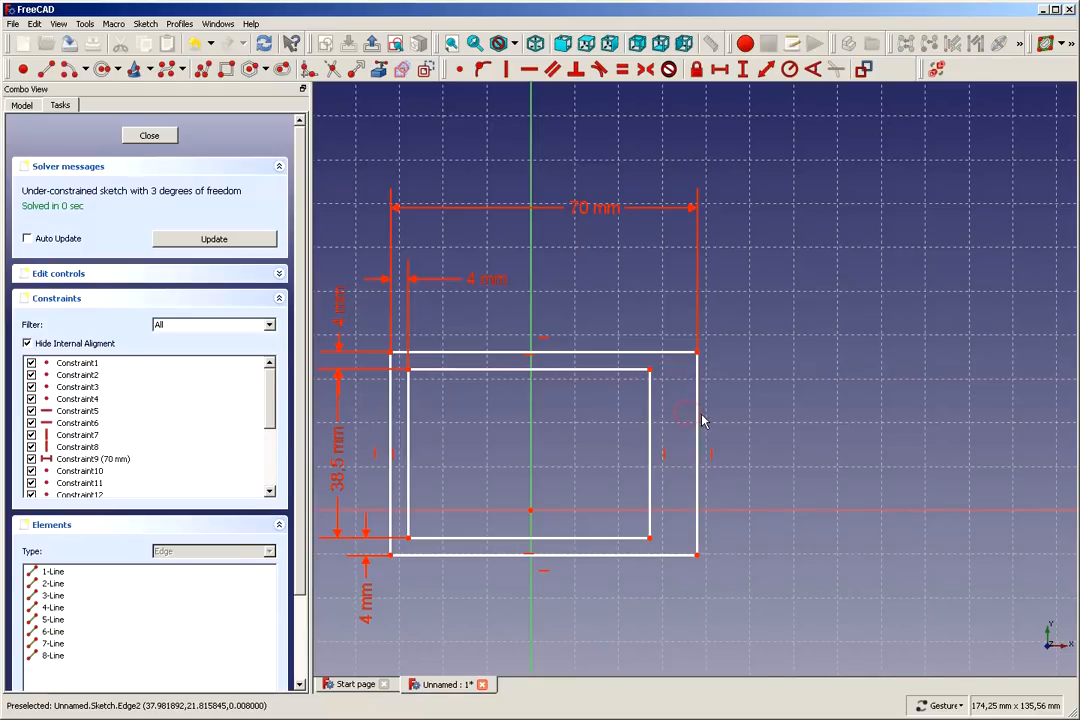
{"action": "left_click", "coordinate": [650, 420]}
{"action": "left_click", "coordinate": [698, 418]}
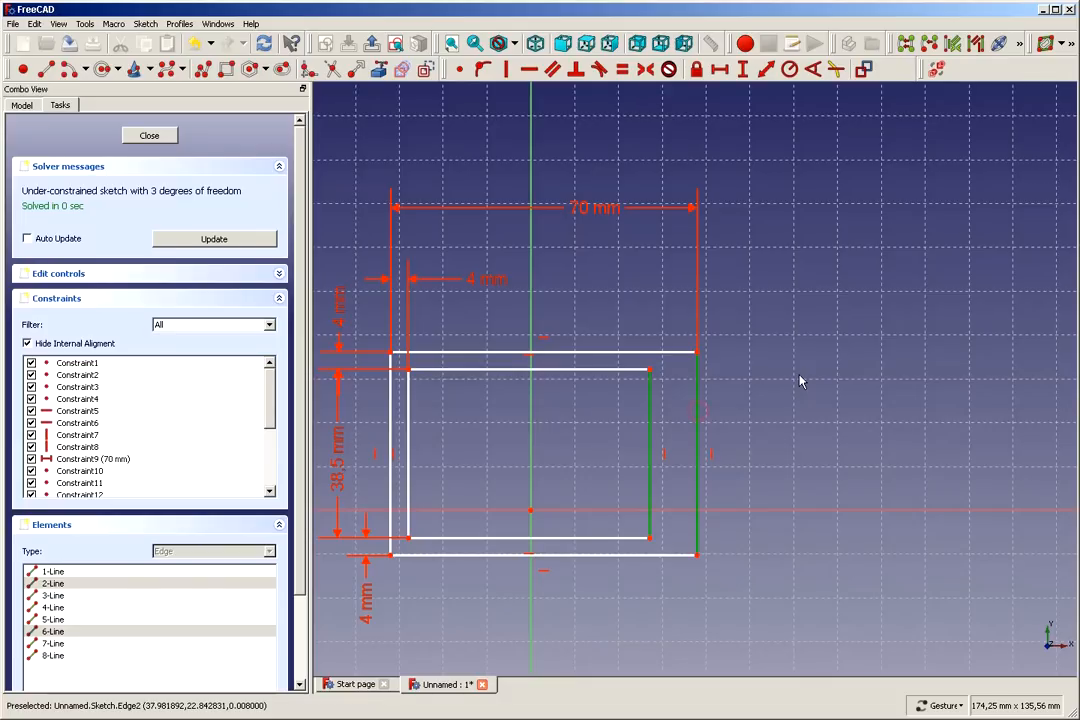
{"action": "key", "text": "Delete"}
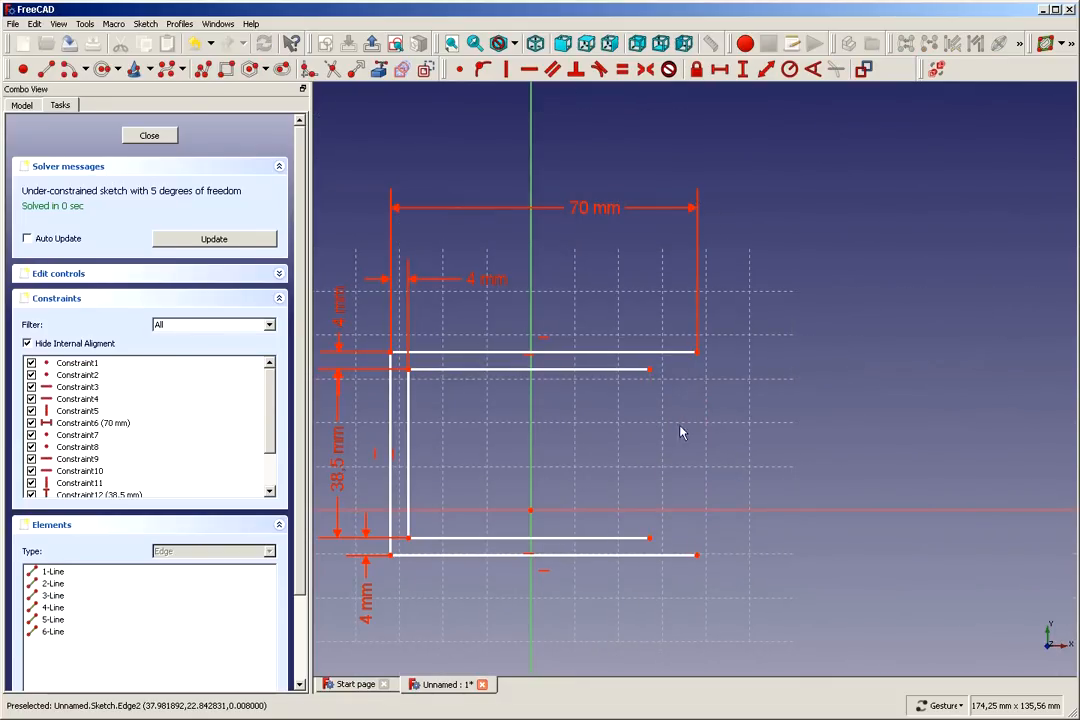
{"action": "scroll", "coordinate": [620, 442], "scroll_direction": "up", "scroll_amount": 2}
{"action": "scroll", "coordinate": [621, 441], "scroll_direction": "down", "scroll_amount": 4}
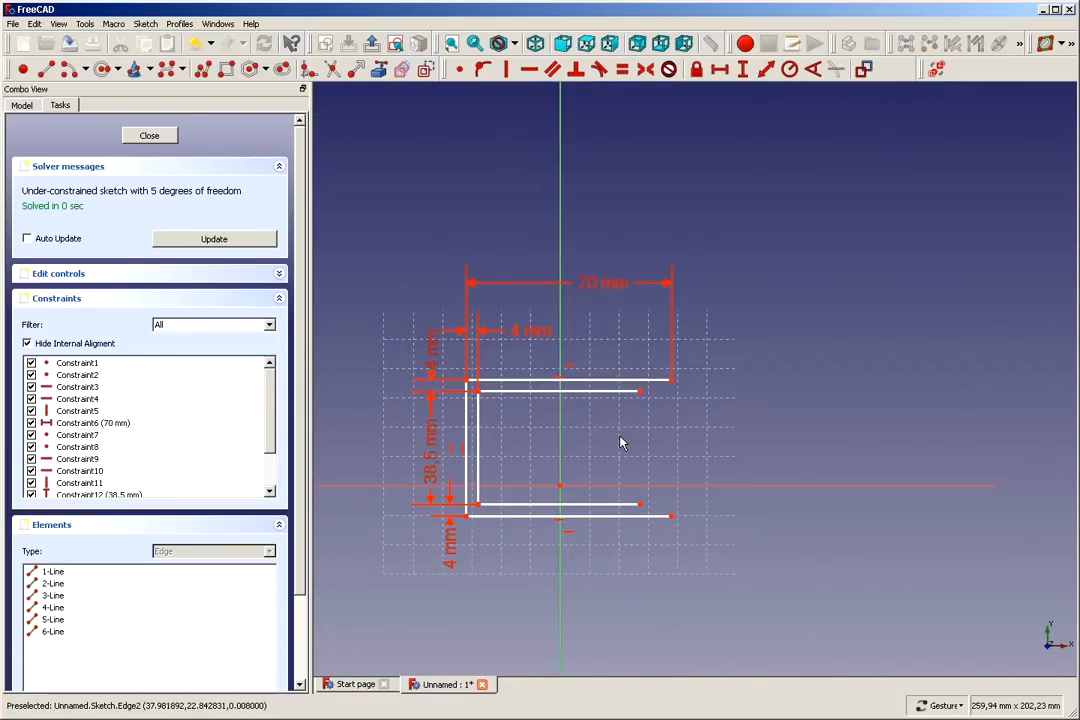
{"action": "scroll", "coordinate": [621, 441], "scroll_direction": "up", "scroll_amount": 3}
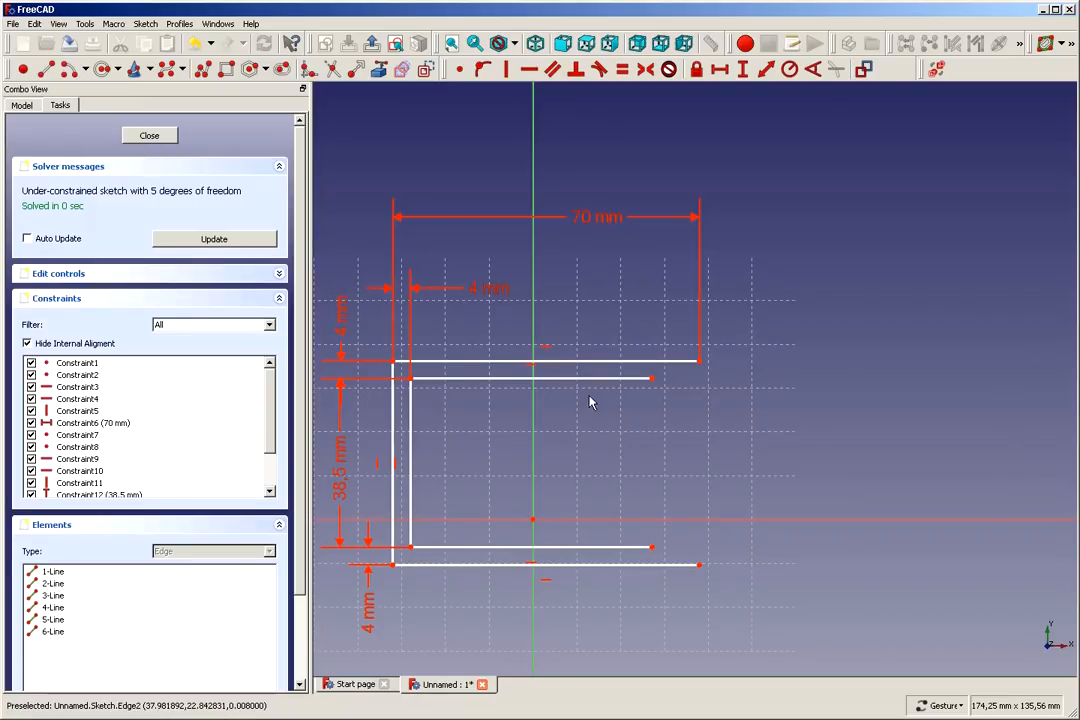
{"action": "left_click", "coordinate": [610, 380]}
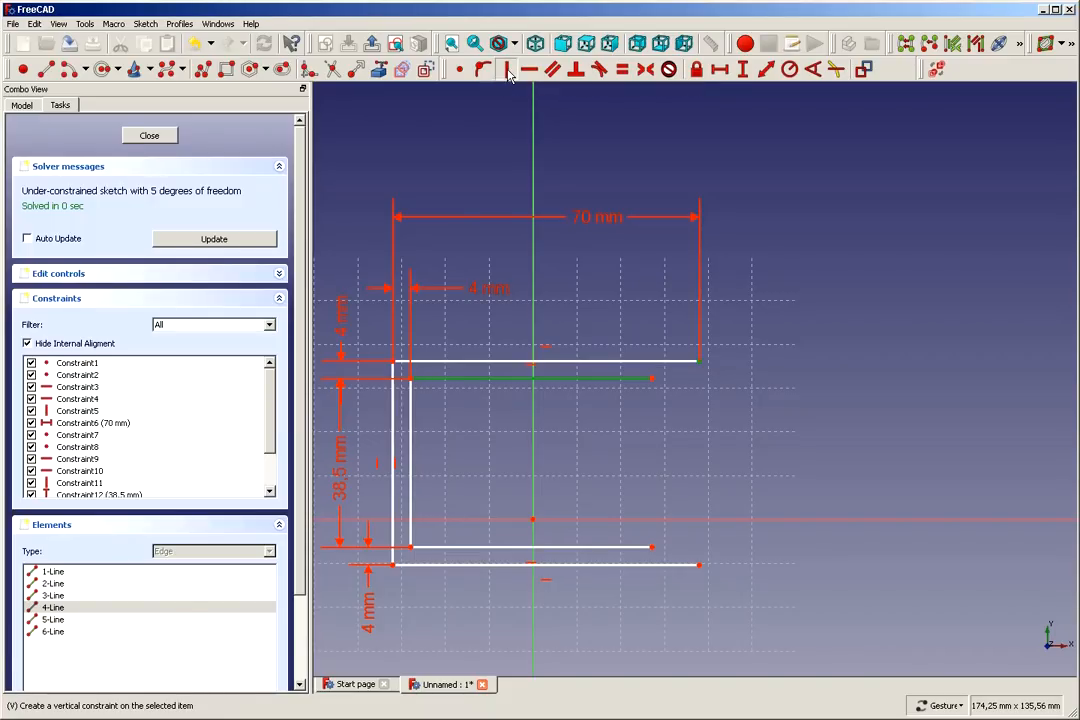
{"action": "left_click", "coordinate": [507, 70]}
{"action": "left_click", "coordinate": [640, 384]}
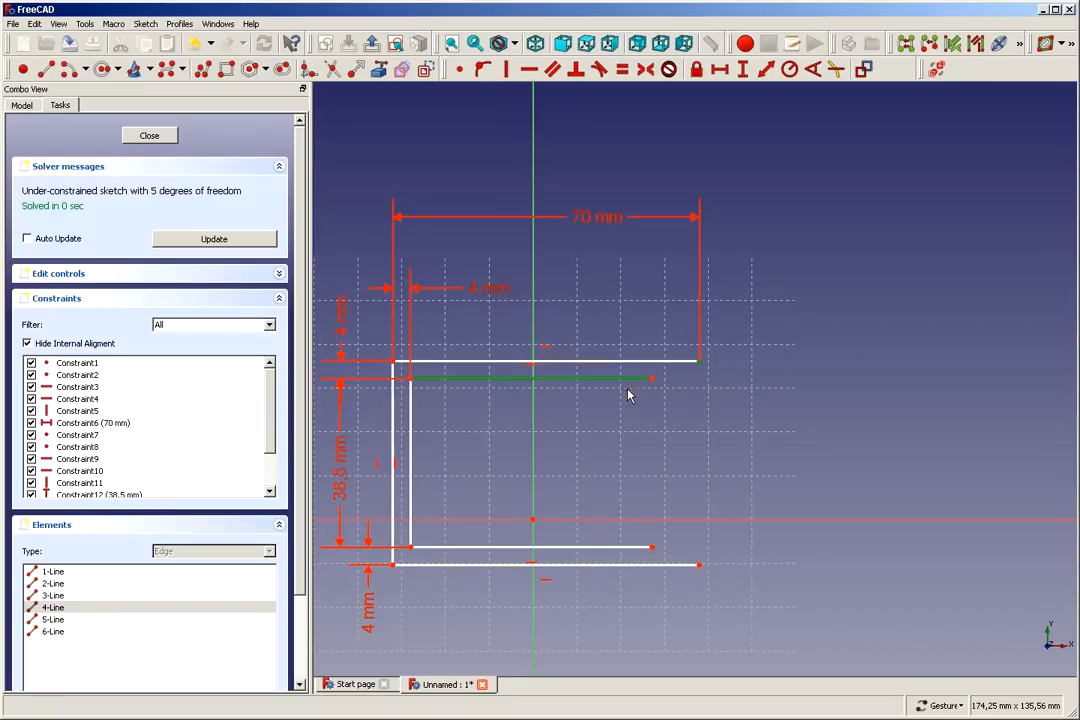
{"action": "left_click", "coordinate": [682, 385]}
Align the right endpoints of the inner and outer top lines with a vertical constraint
{"action": "left_click", "coordinate": [651, 379]}
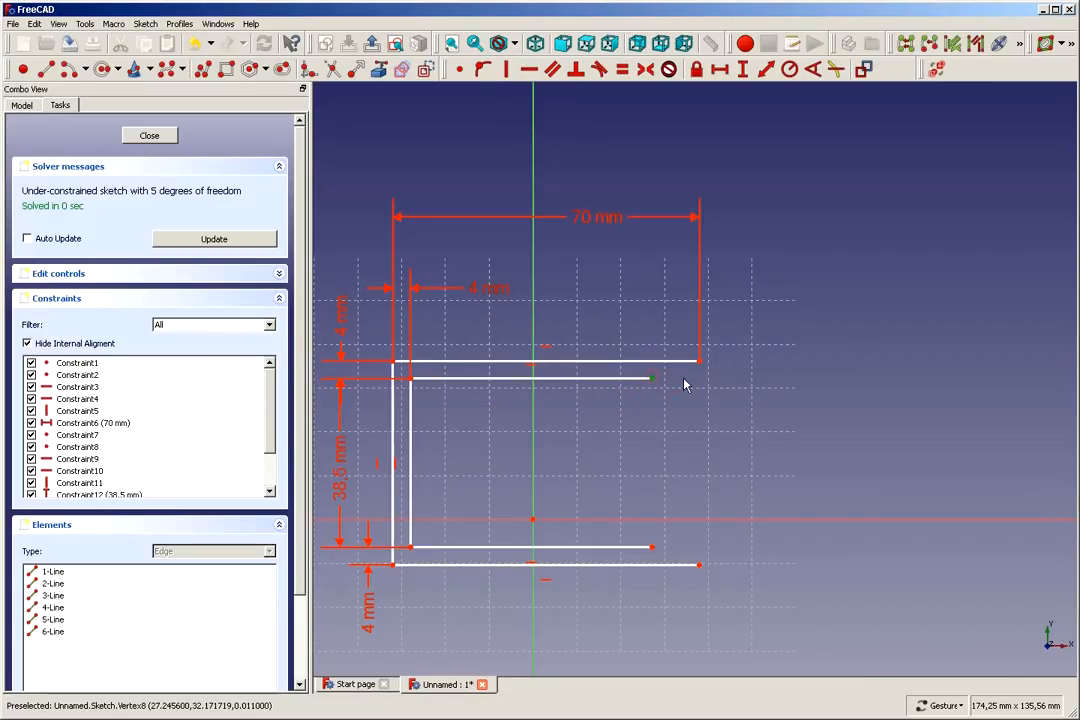
{"action": "left_click", "coordinate": [698, 361]}
{"action": "left_click", "coordinate": [506, 69]}
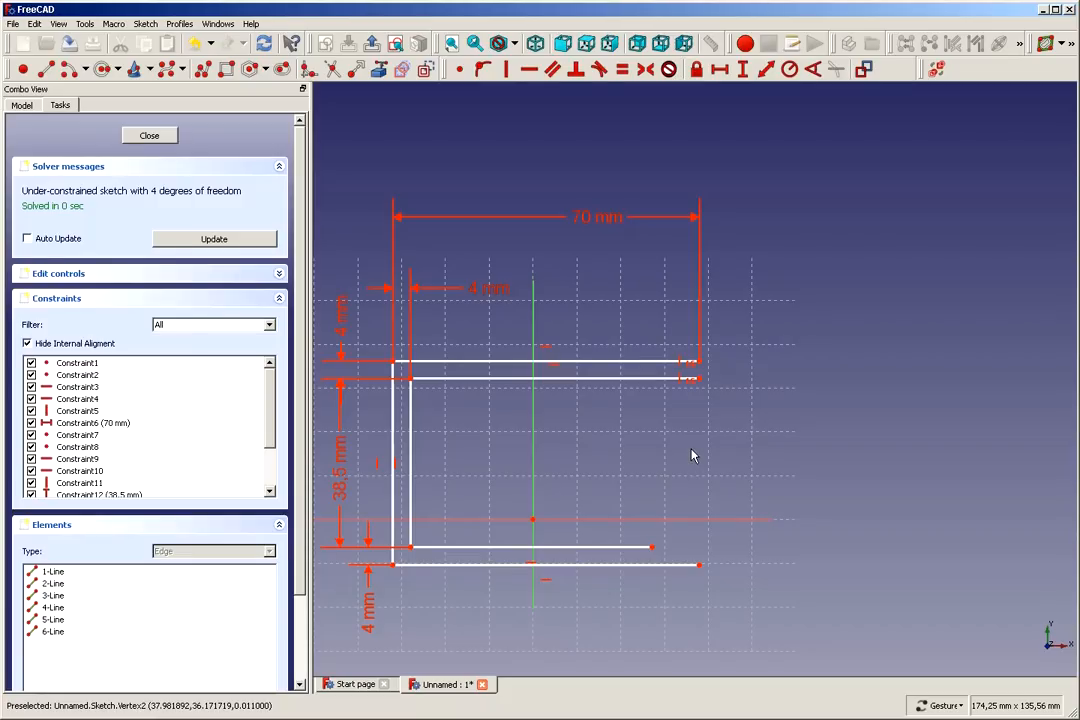
Draw a short slanted line just to the right of the two top lines' open ends
{"action": "scroll", "coordinate": [692, 456], "scroll_direction": "up", "scroll_amount": 5}
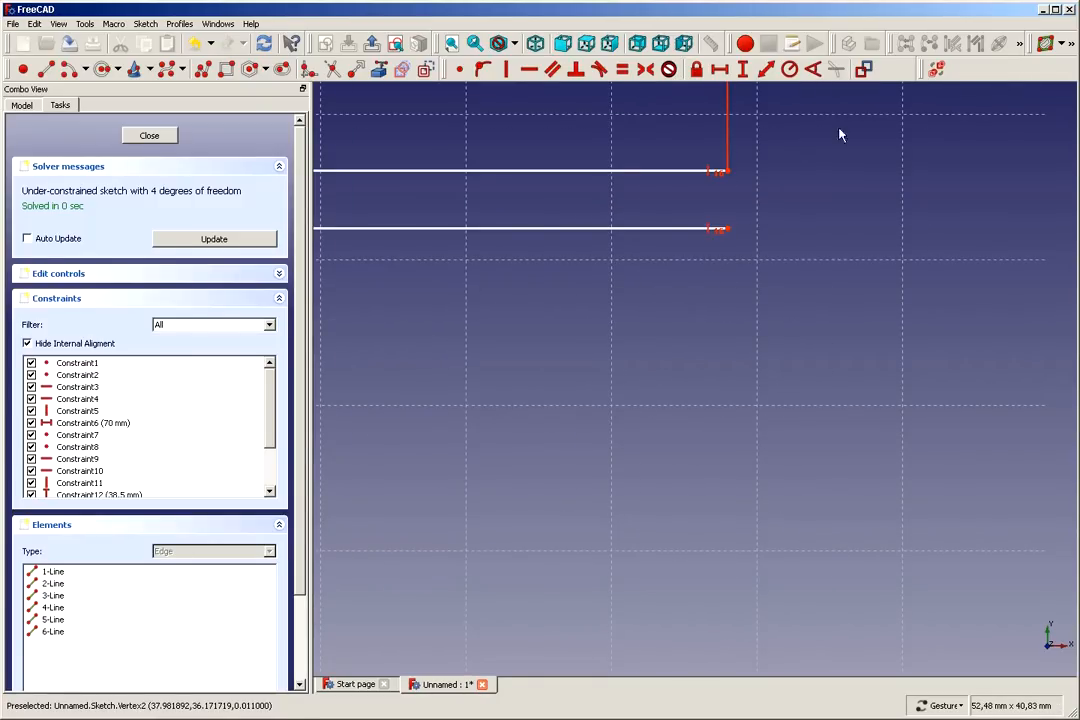
{"action": "left_click", "coordinate": [45, 68]}
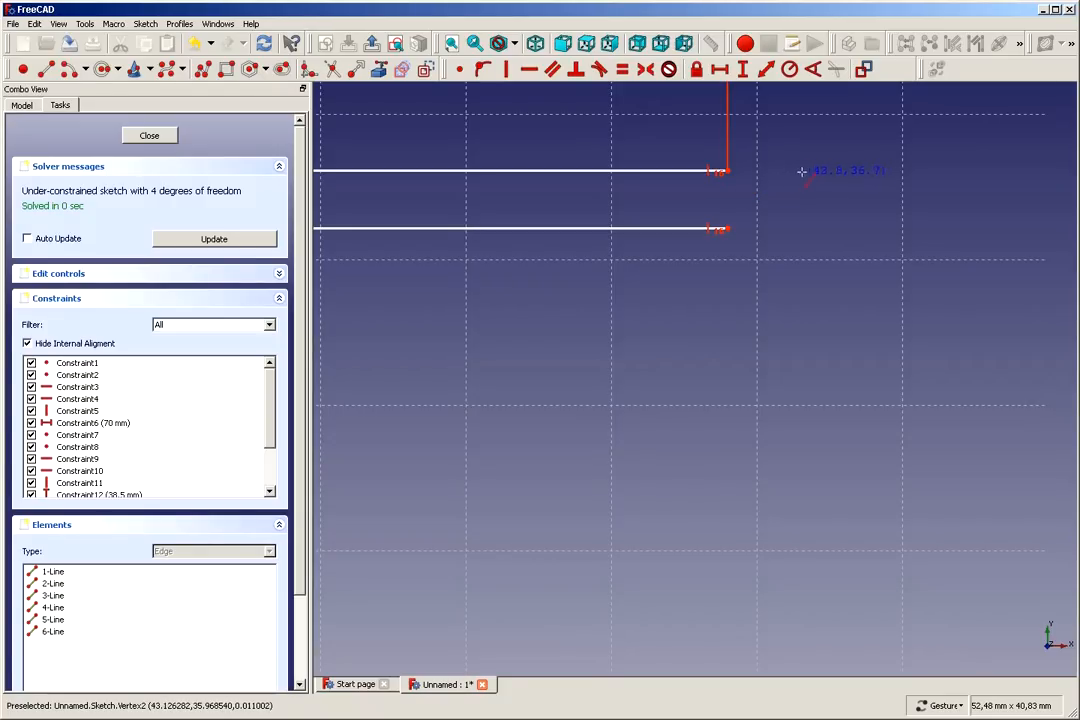
{"action": "left_click", "coordinate": [770, 229]}
{"action": "left_click", "coordinate": [844, 168]}
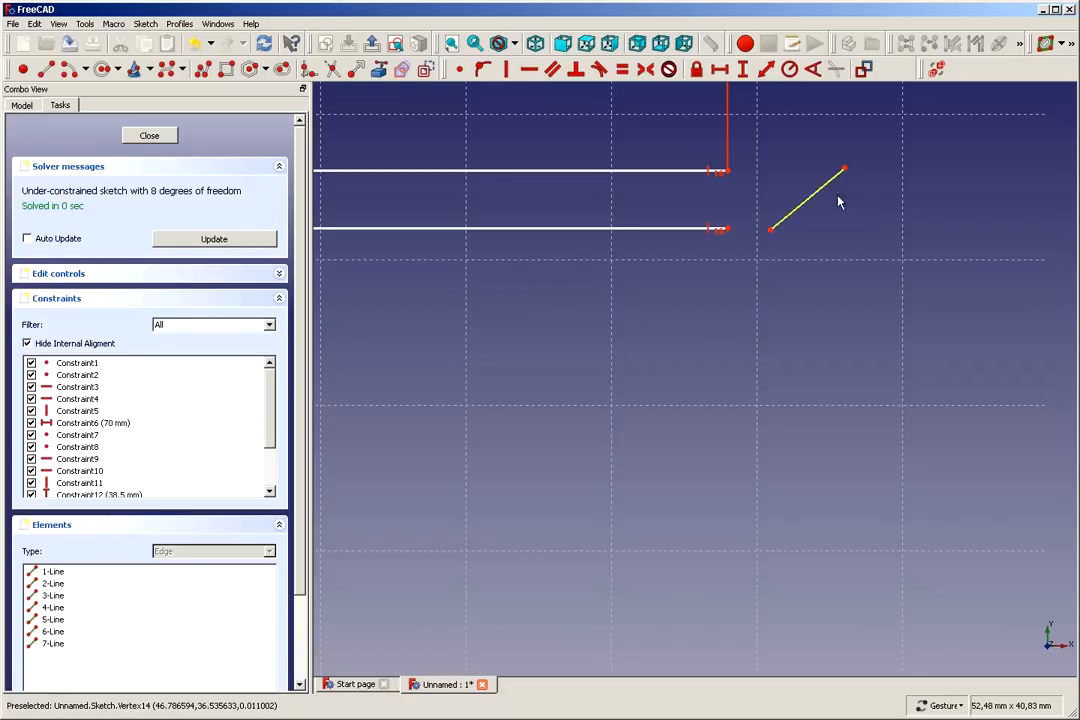
Join the slanted line's lower end to the inner top line's right endpoint and its upper end to the outer one's with coincident constraints
{"action": "left_click", "coordinate": [771, 230]}
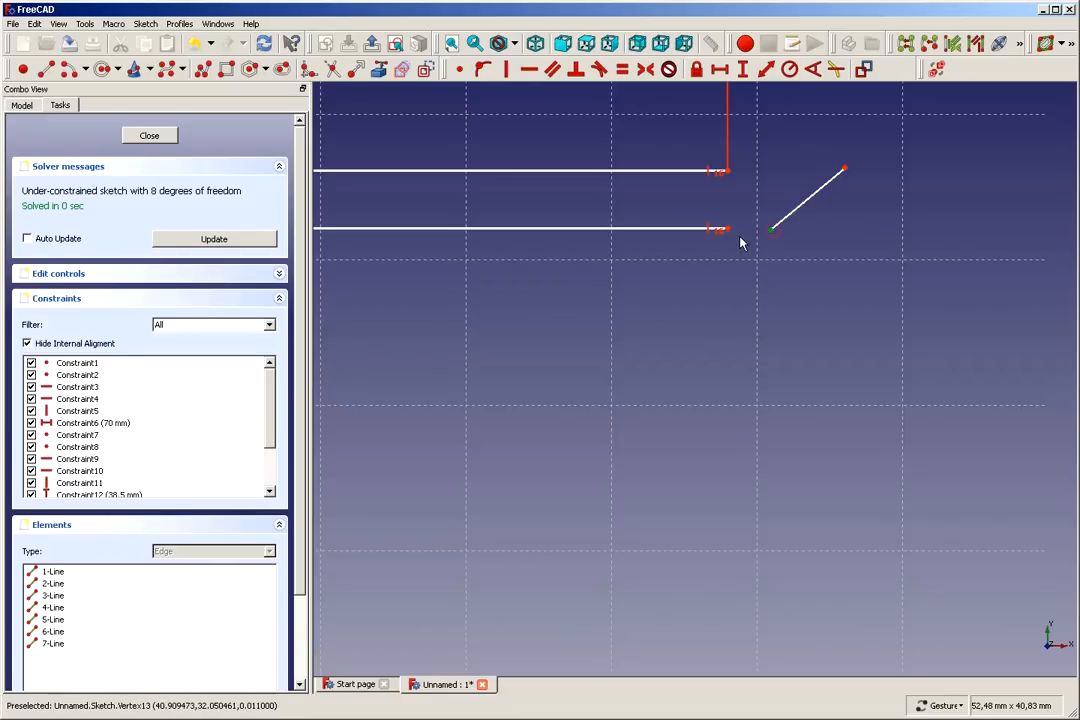
{"action": "left_click", "coordinate": [729, 232]}
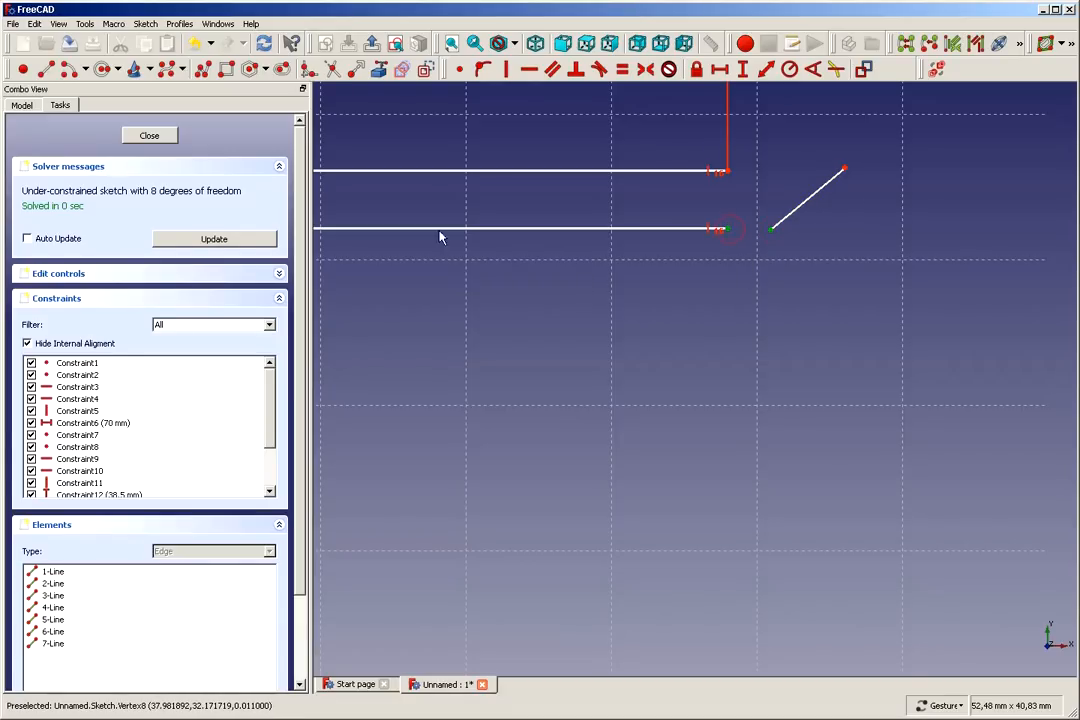
{"action": "left_click", "coordinate": [460, 71]}
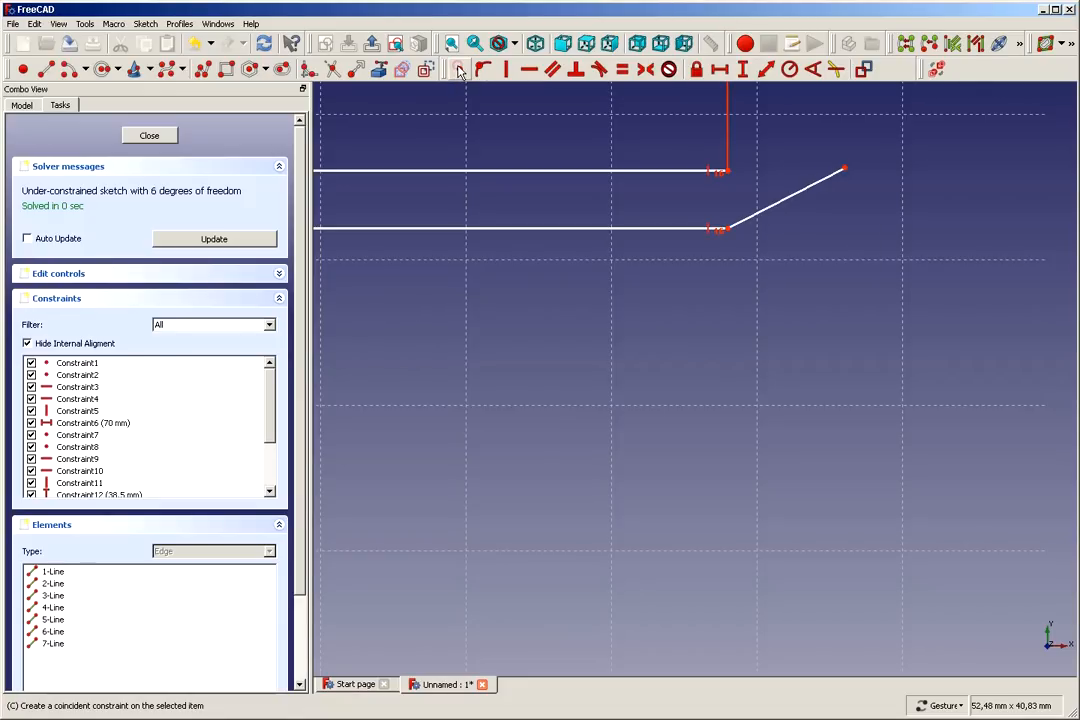
{"action": "left_click", "coordinate": [845, 171]}
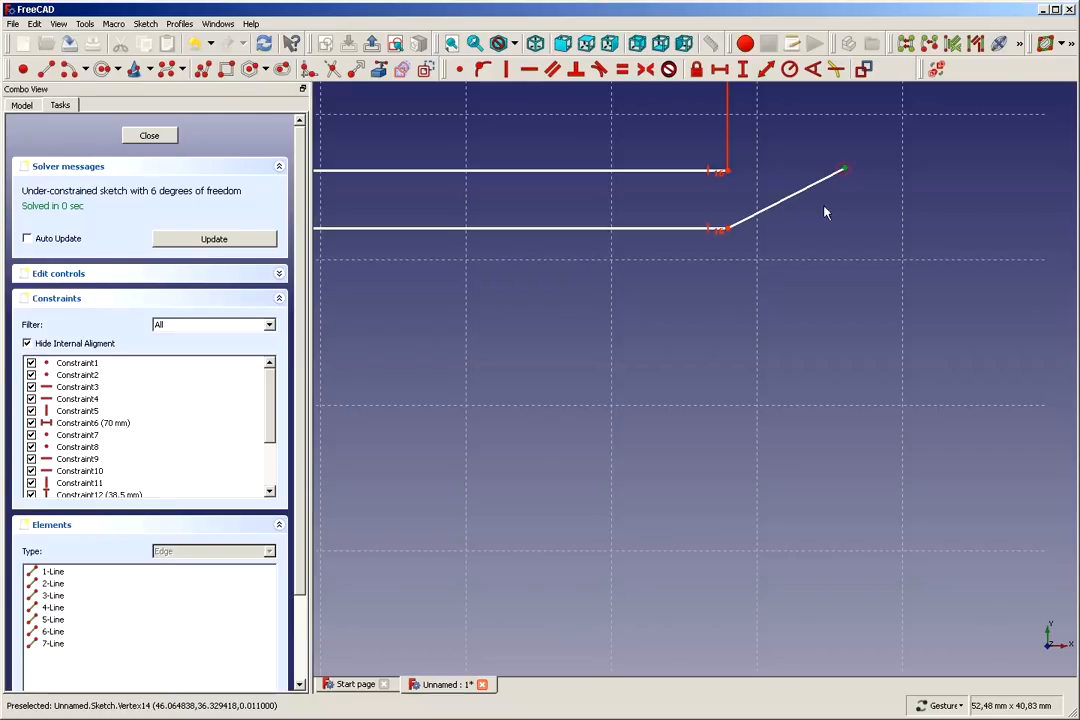
{"action": "left_click", "coordinate": [727, 172]}
{"action": "left_click", "coordinate": [460, 71]}
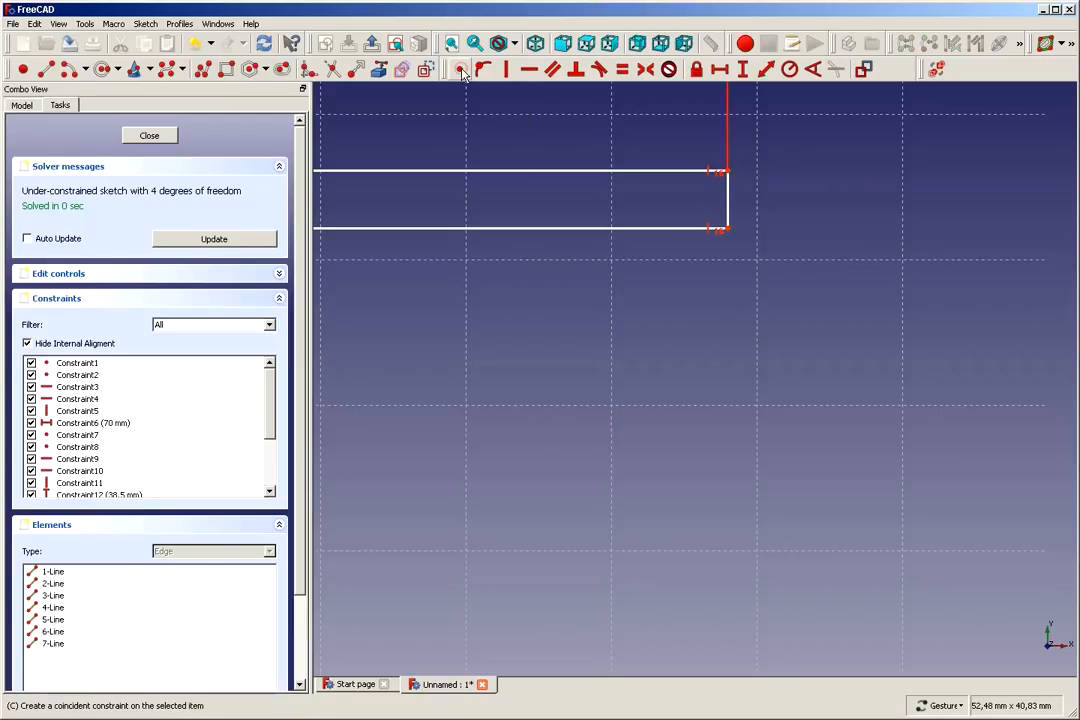
Draw a slanted line about 16 mm long near the open right ends of the two bottom lines
{"action": "scroll", "coordinate": [873, 272], "scroll_direction": "down", "scroll_amount": 3}
{"action": "scroll", "coordinate": [840, 230], "scroll_direction": "up", "scroll_amount": 2}
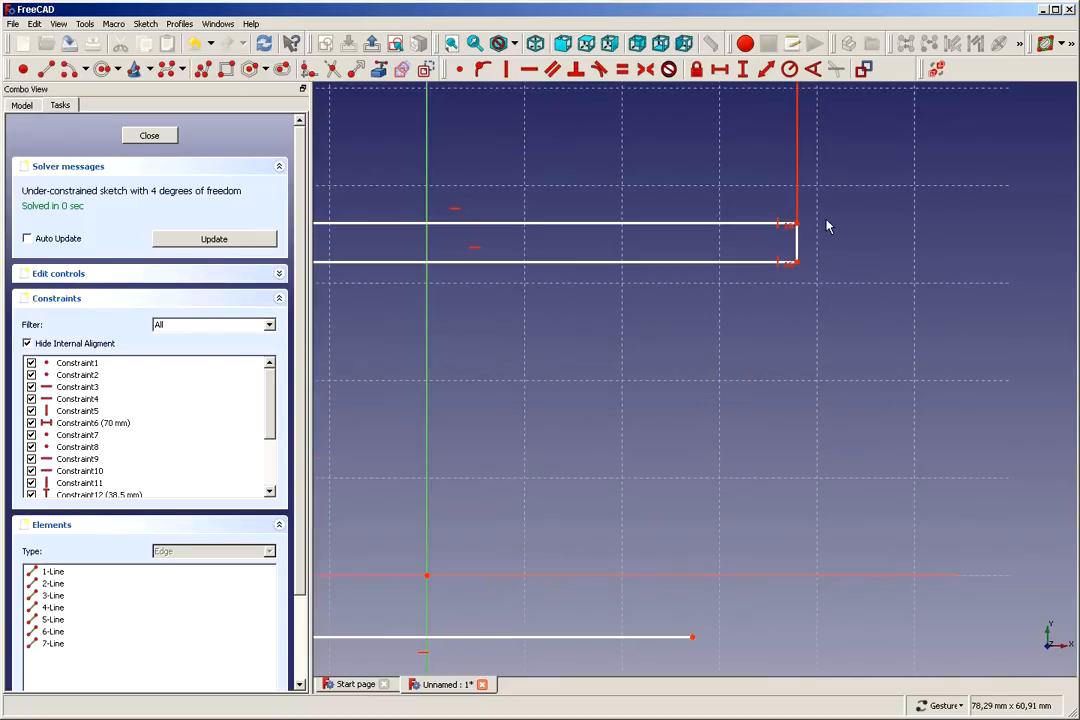
{"action": "scroll", "coordinate": [805, 235], "scroll_direction": "up", "scroll_amount": 2}
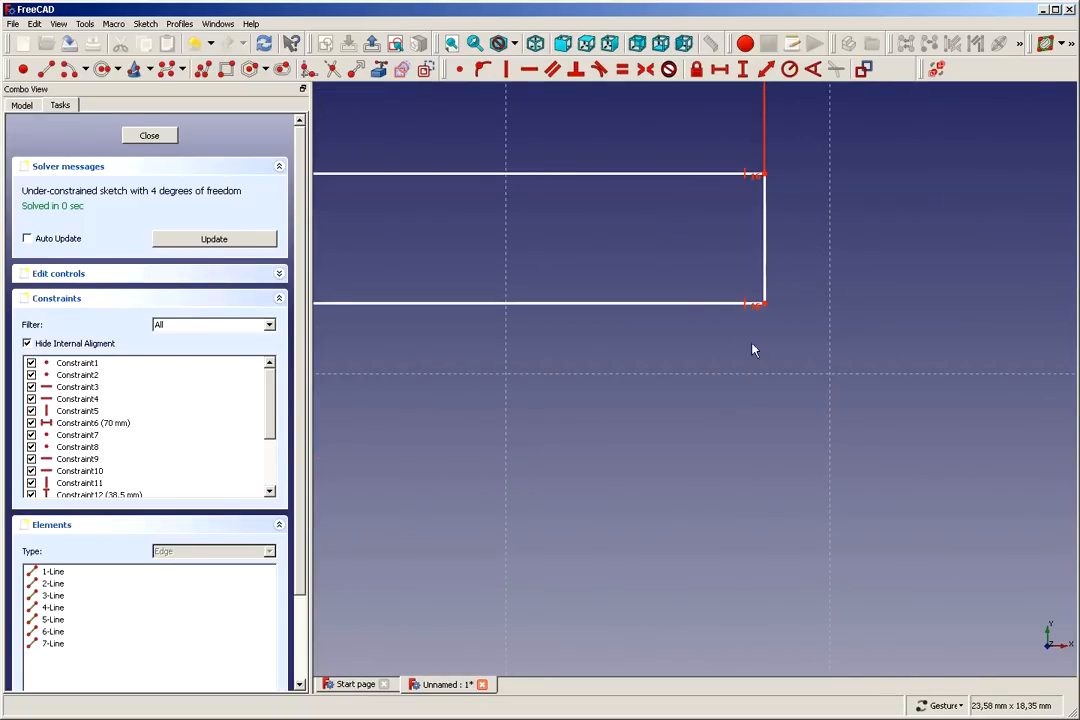
{"action": "scroll", "coordinate": [857, 256], "scroll_direction": "down", "scroll_amount": 3}
{"action": "scroll", "coordinate": [852, 300], "scroll_direction": "up", "scroll_amount": 1}
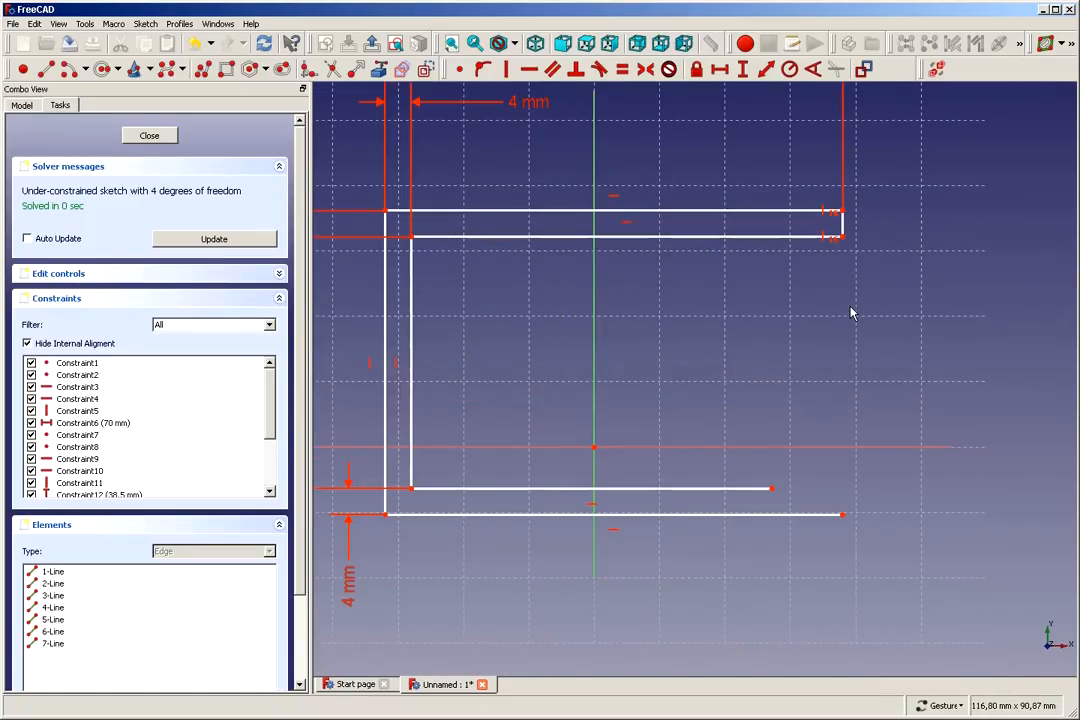
{"action": "scroll", "coordinate": [820, 615], "scroll_direction": "down", "scroll_amount": 4}
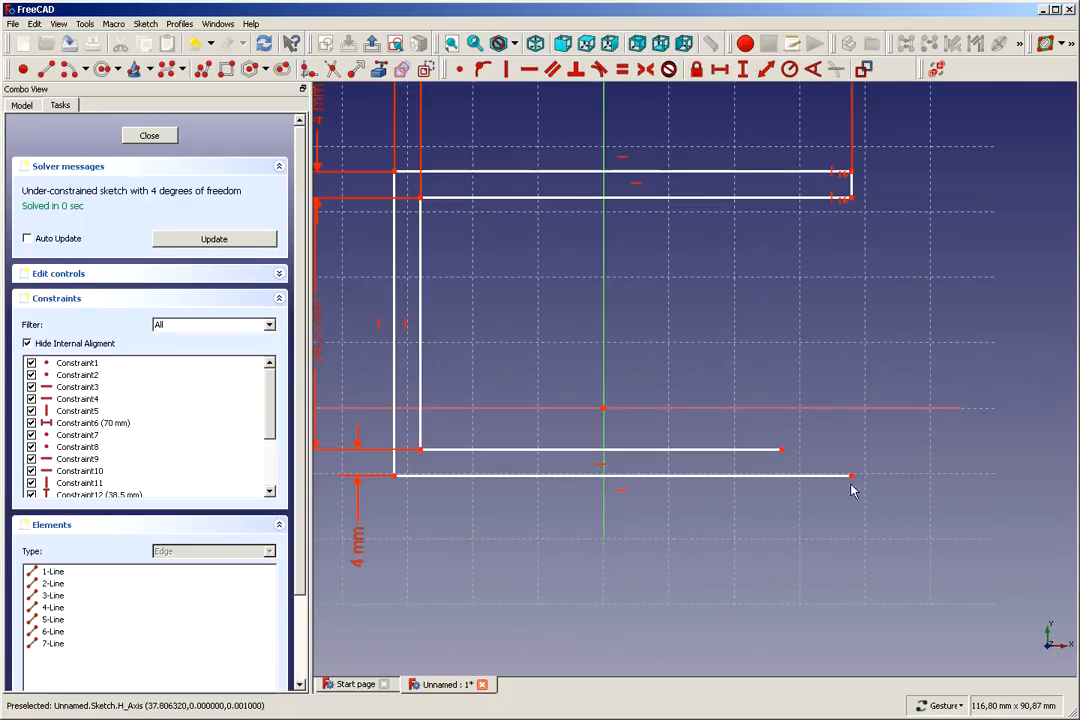
{"action": "scroll", "coordinate": [851, 489], "scroll_direction": "up", "scroll_amount": 2}
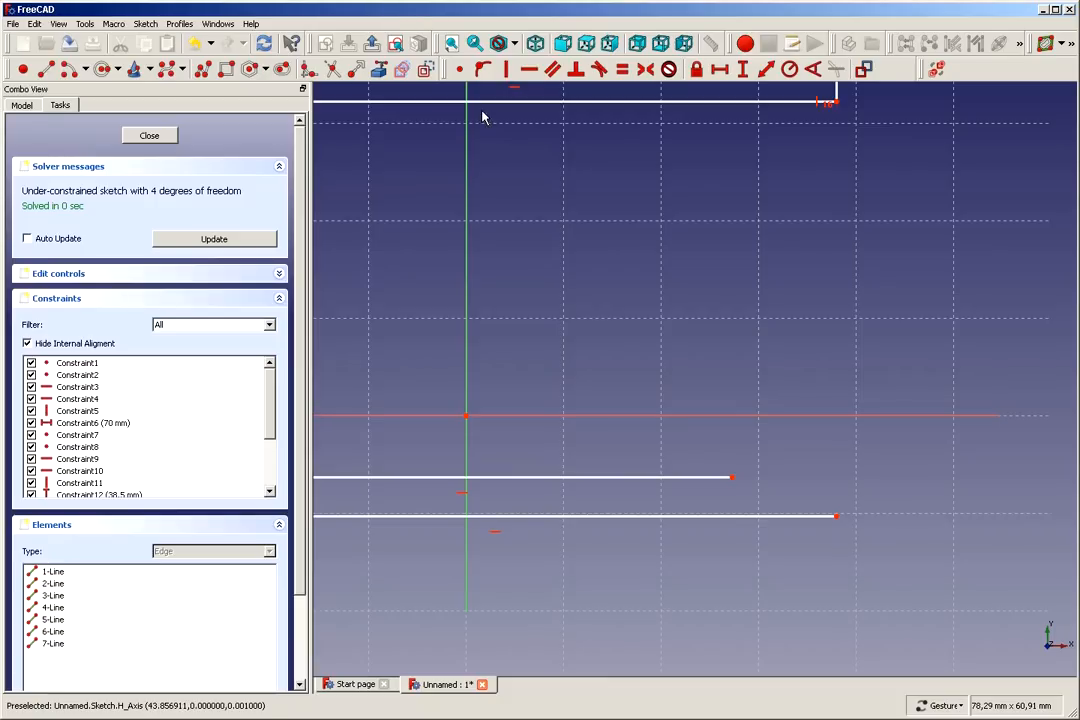
{"action": "left_click", "coordinate": [46, 68]}
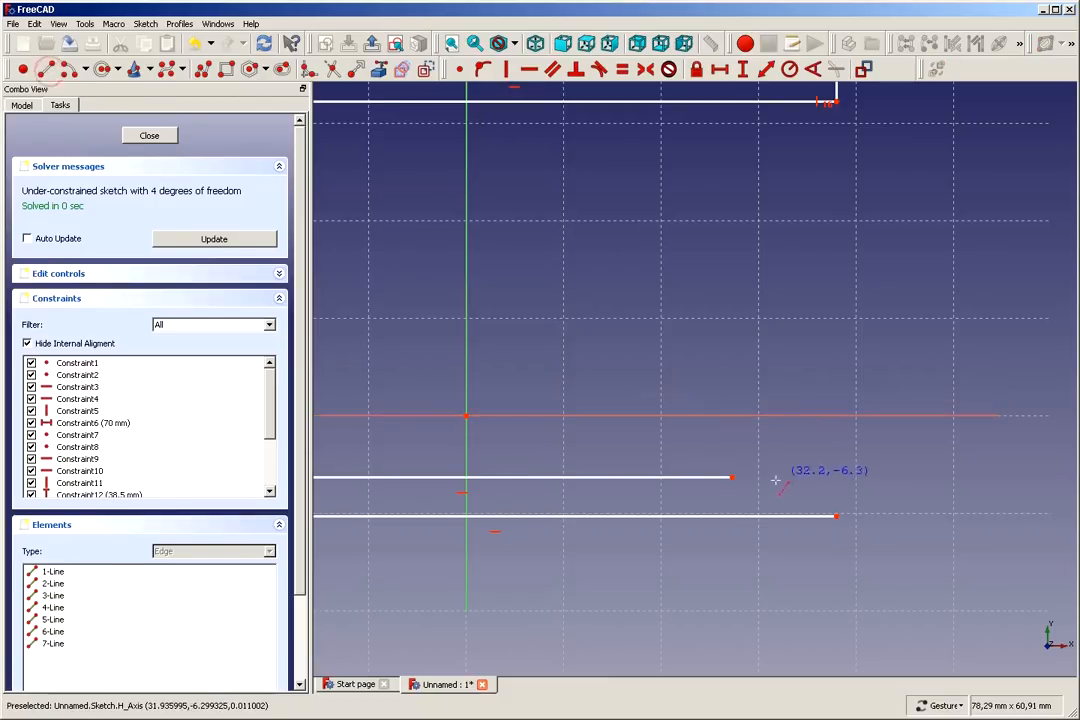
{"action": "left_click", "coordinate": [790, 450]}
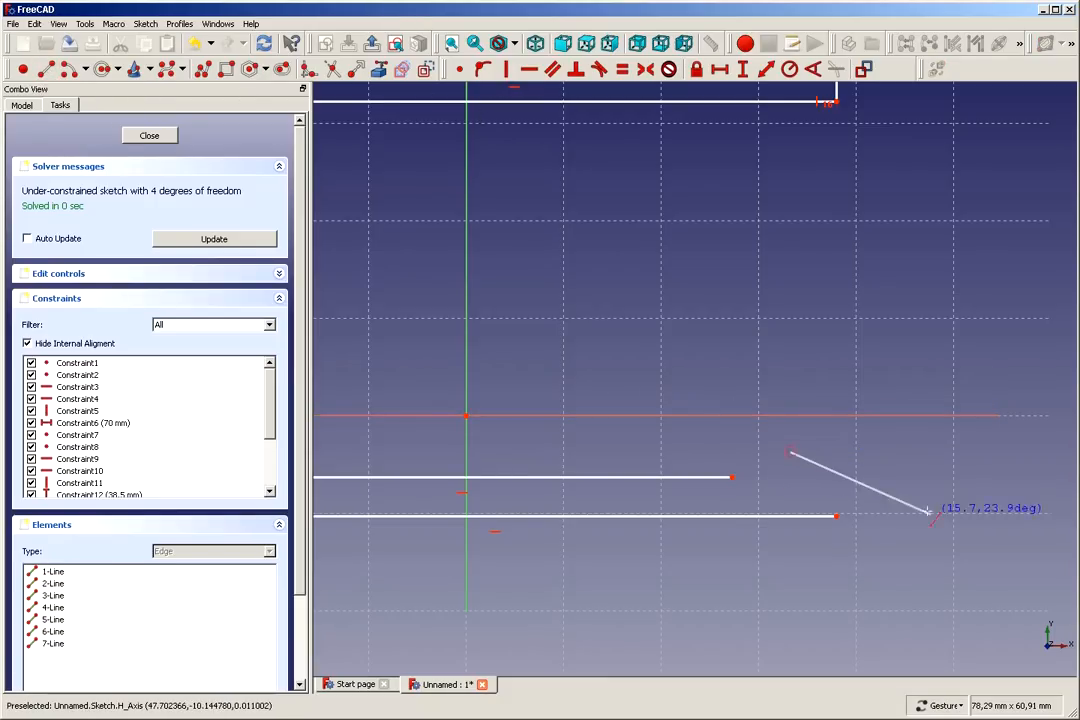
{"action": "left_click", "coordinate": [937, 523]}
{"action": "right_click", "coordinate": [938, 524]}
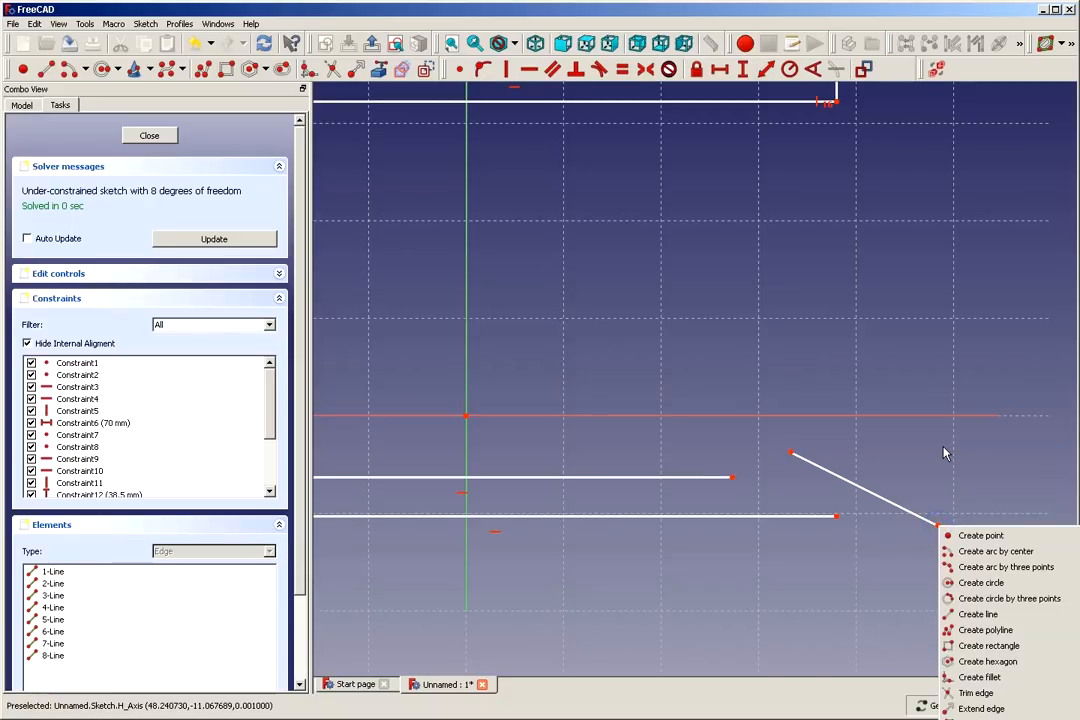
Join the slanted line's upper end to the inner bottom line's right endpoint and its lower end to the outer one's with coincident constraints
{"action": "key", "text": "Escape"}
{"action": "left_click", "coordinate": [790, 455]}
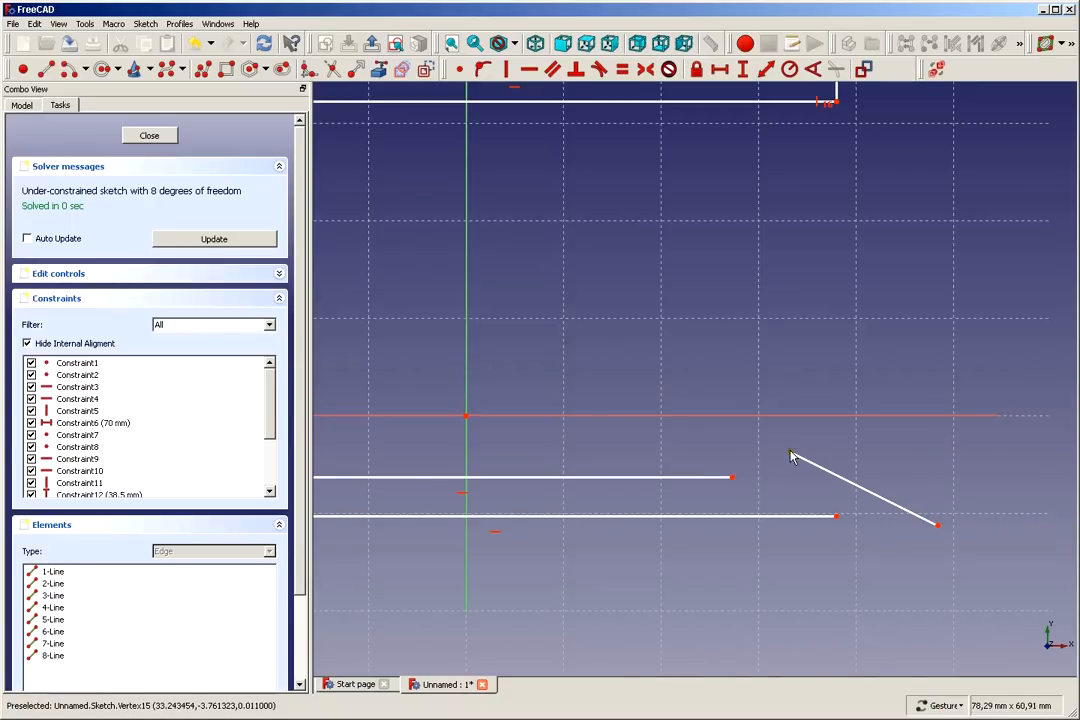
{"action": "left_click", "coordinate": [733, 478]}
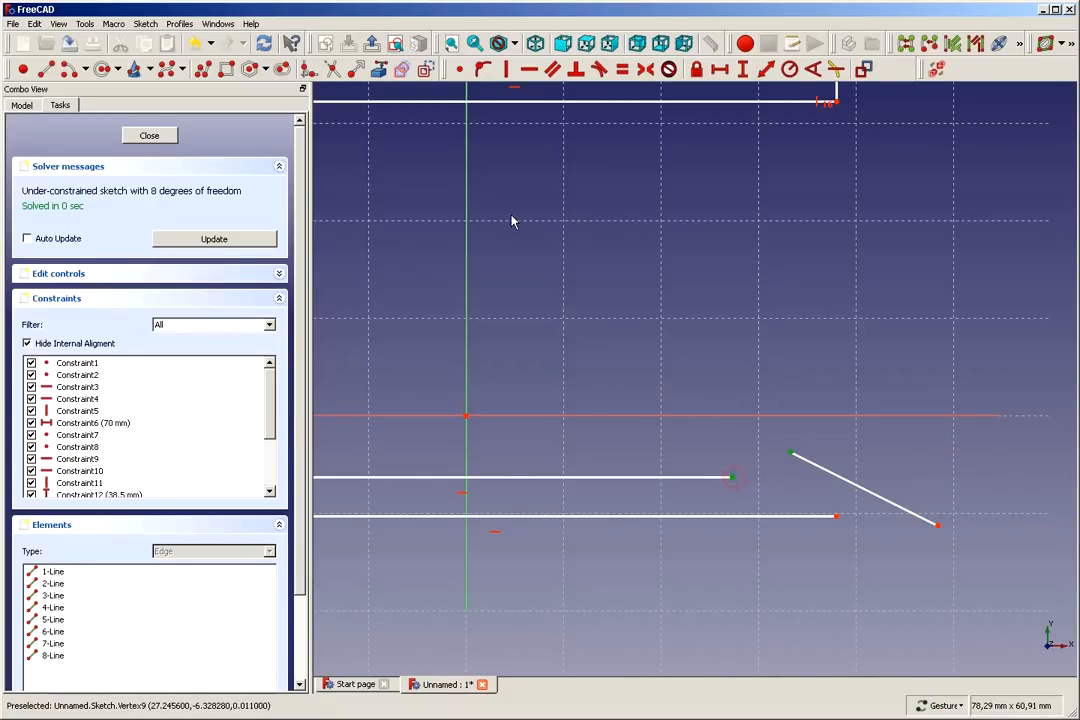
{"action": "left_click", "coordinate": [505, 165]}
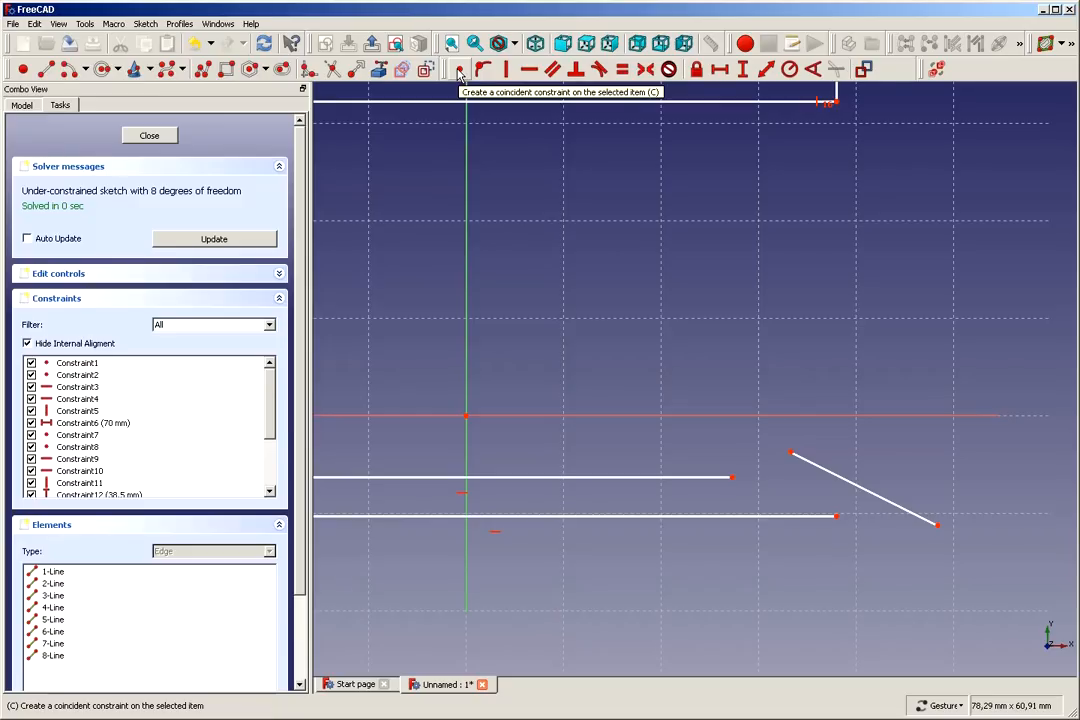
{"action": "left_click", "coordinate": [459, 69]}
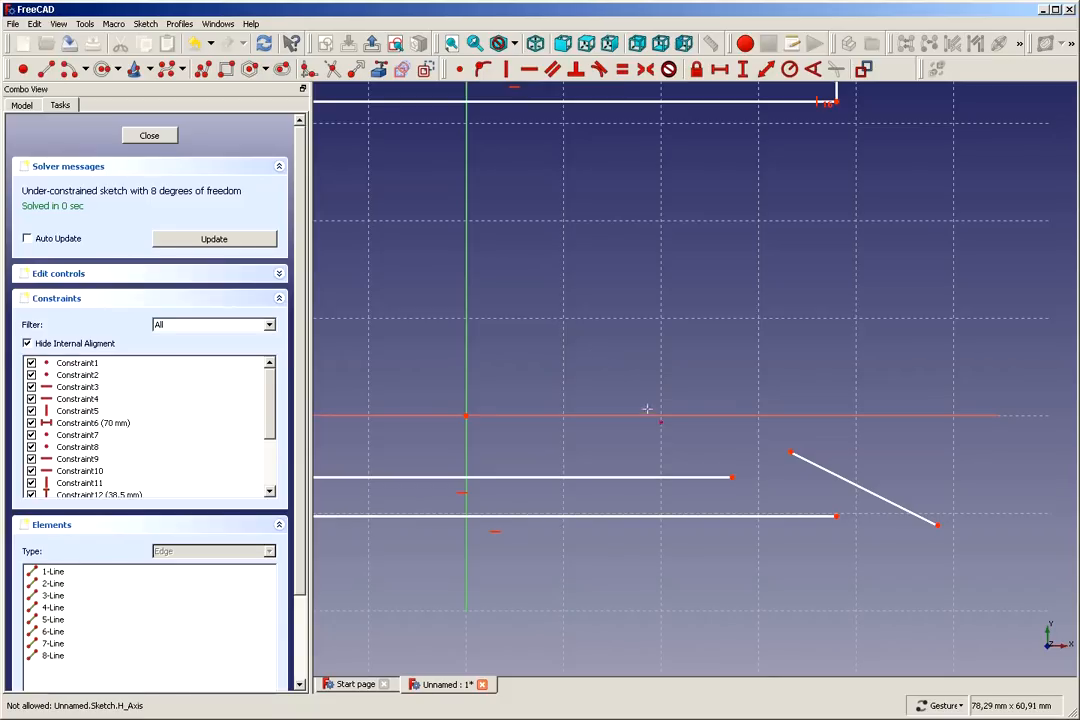
{"action": "left_click", "coordinate": [732, 477]}
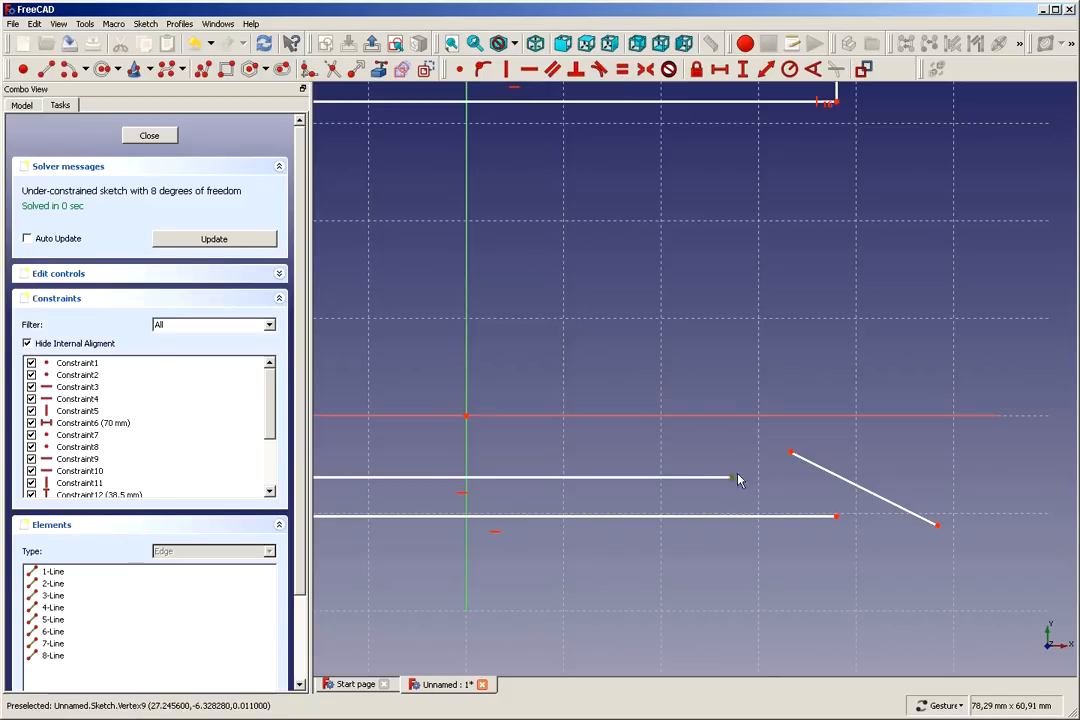
{"action": "left_click", "coordinate": [789, 454]}
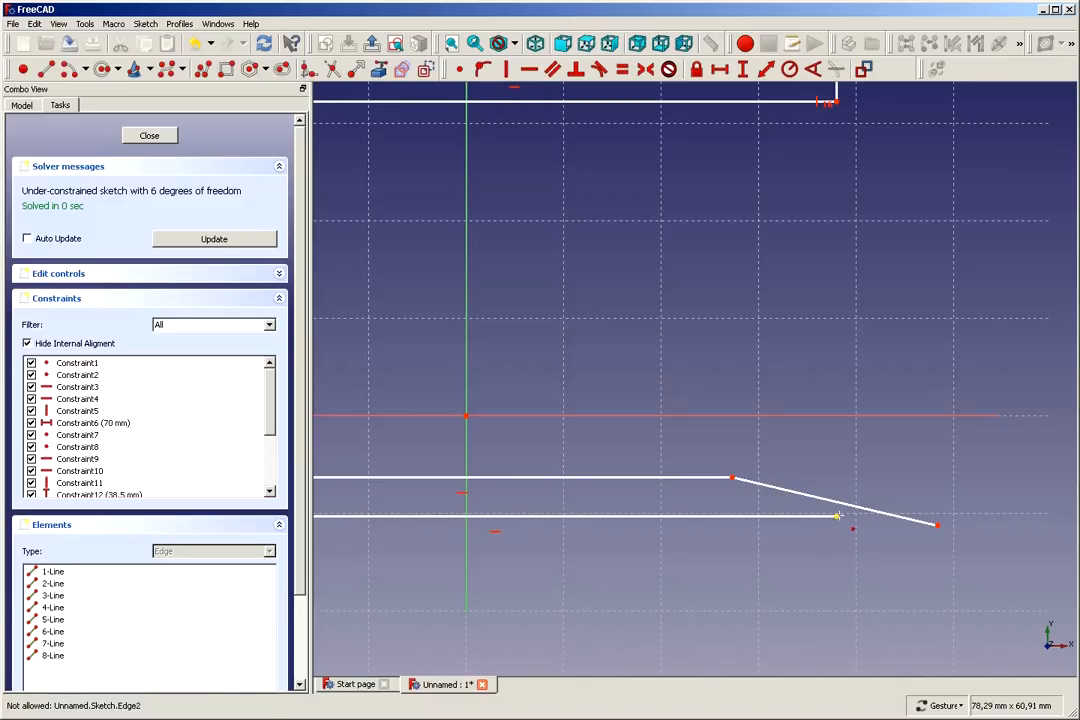
{"action": "left_click", "coordinate": [837, 516]}
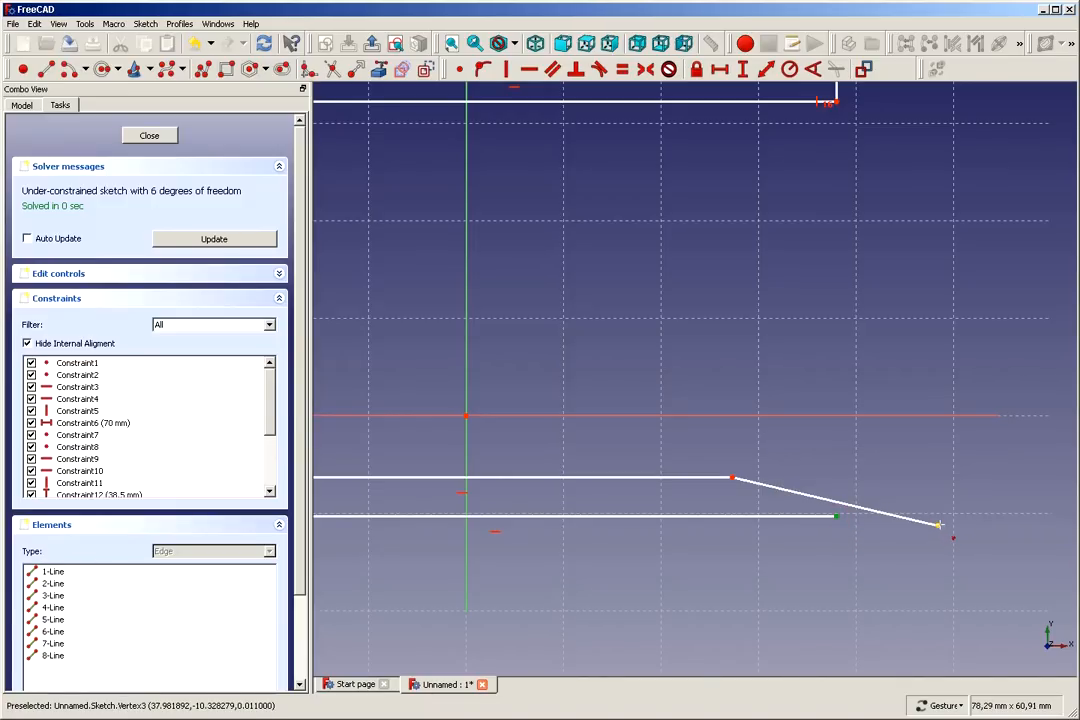
{"action": "left_click", "coordinate": [938, 524]}
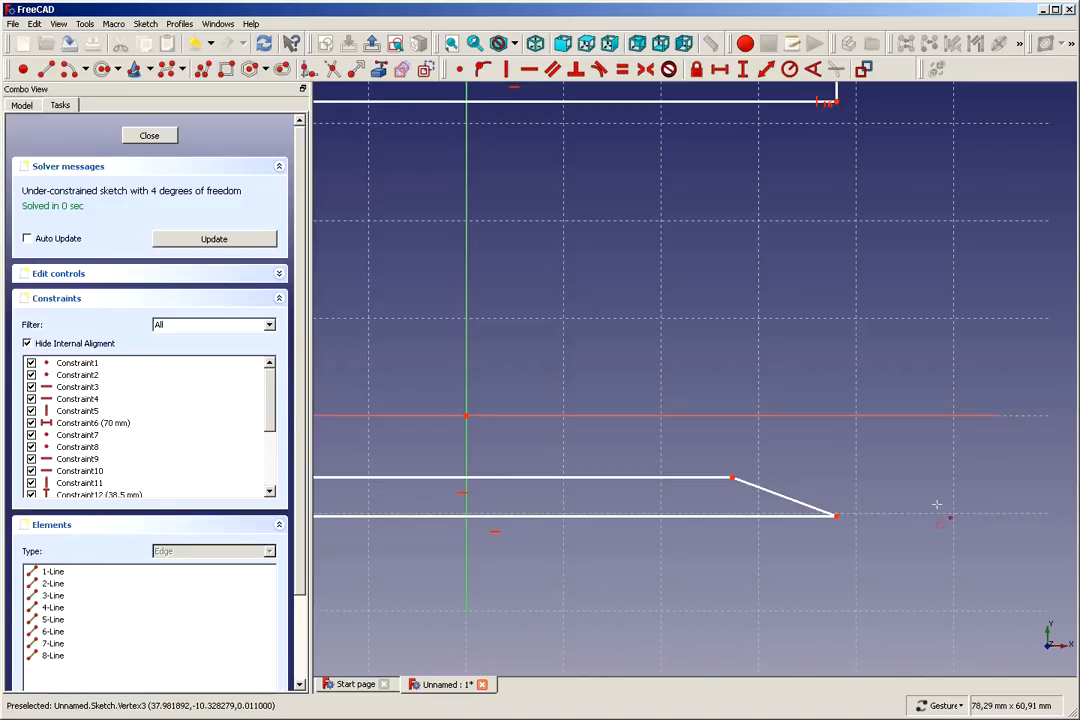
{"action": "right_click", "coordinate": [732, 371]}
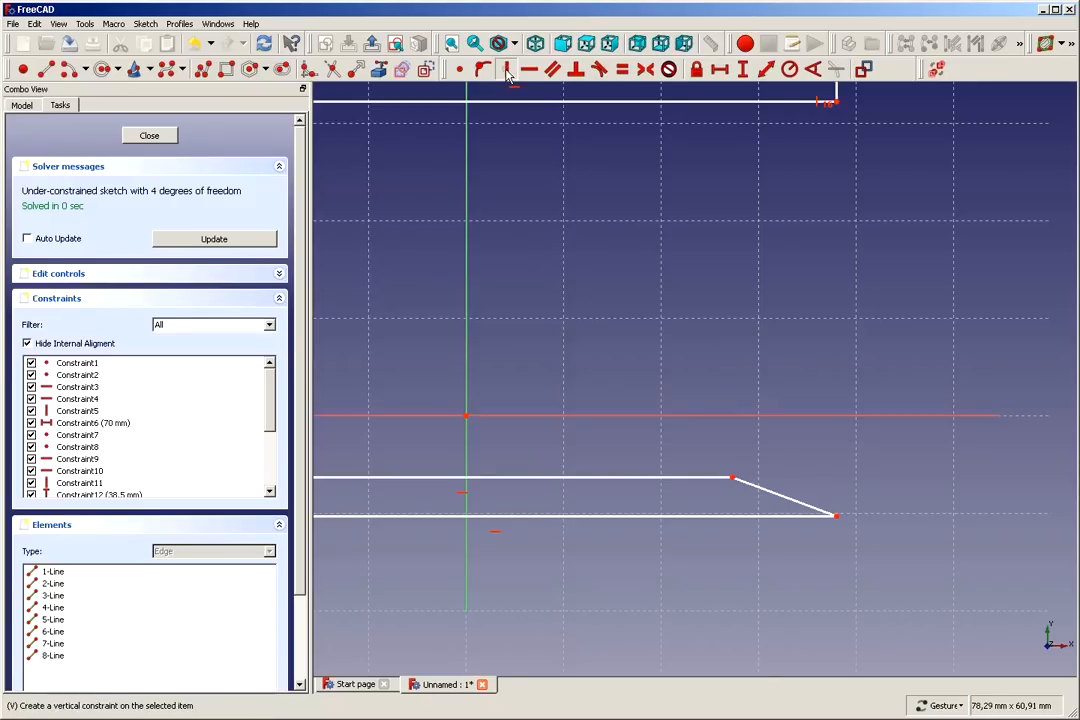
Apply a vertical constraint to the slanted line connecting the right ends of the two bottom lines
{"action": "left_click", "coordinate": [507, 72]}
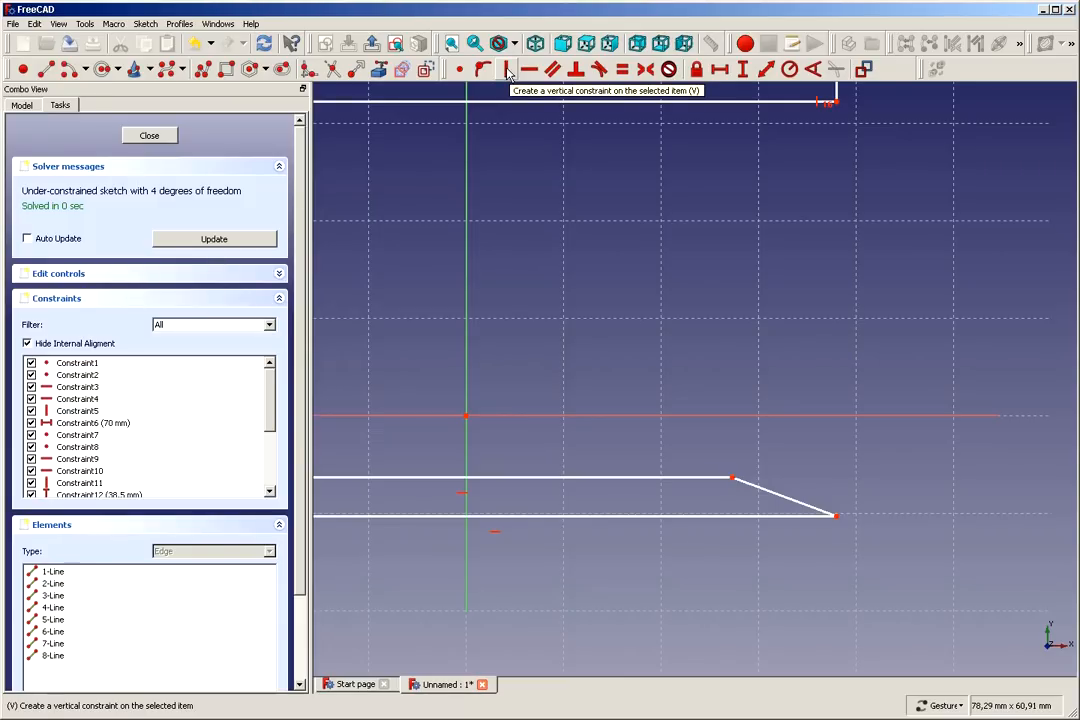
{"action": "left_click", "coordinate": [767, 488]}
{"action": "scroll", "coordinate": [785, 467], "scroll_direction": "down", "scroll_amount": 5}
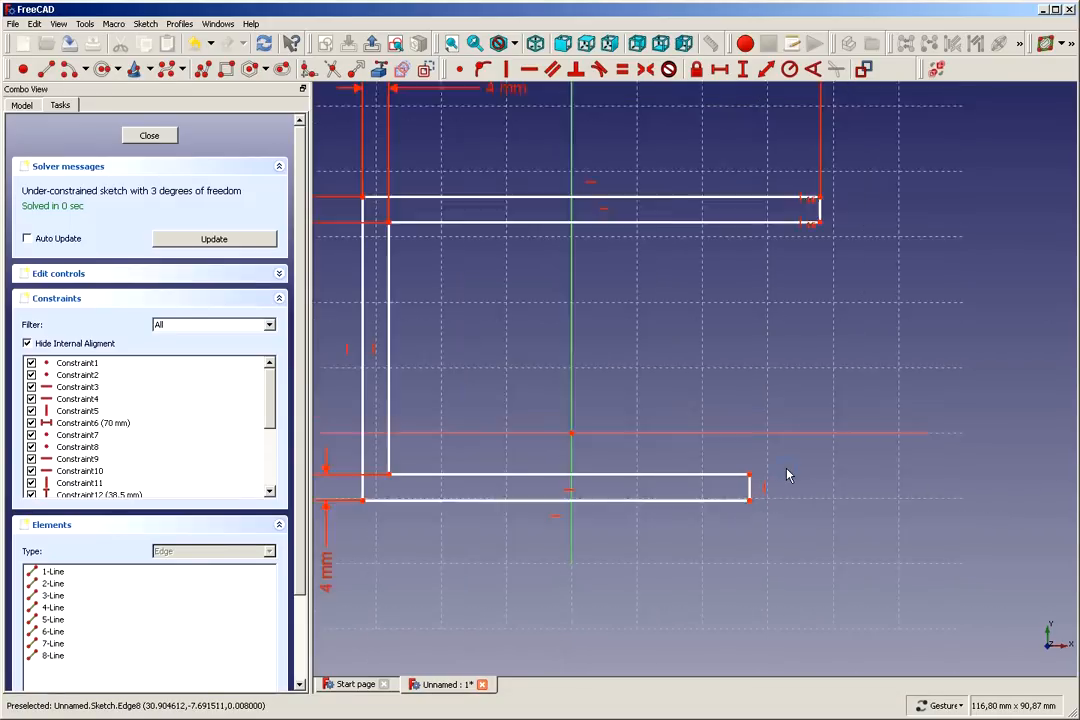
Pull the lower arm's vertical end line inward to shorten the arm
{"action": "scroll", "coordinate": [690, 525], "scroll_direction": "up", "scroll_amount": 5}
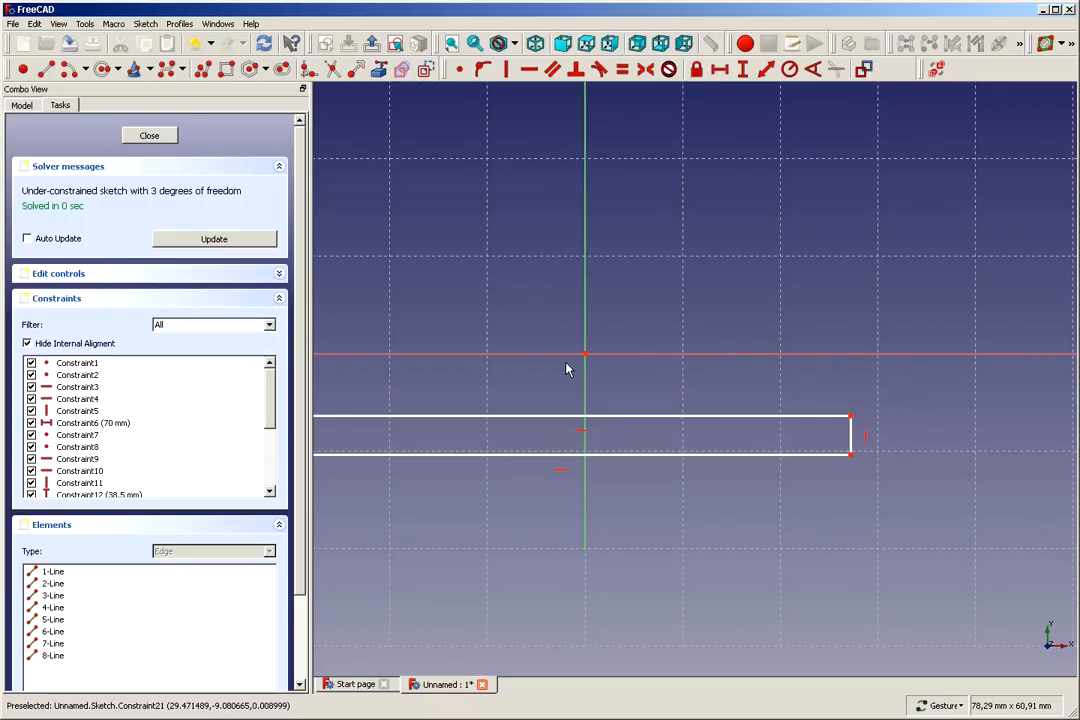
{"action": "scroll", "coordinate": [566, 369], "scroll_direction": "down", "scroll_amount": 3}
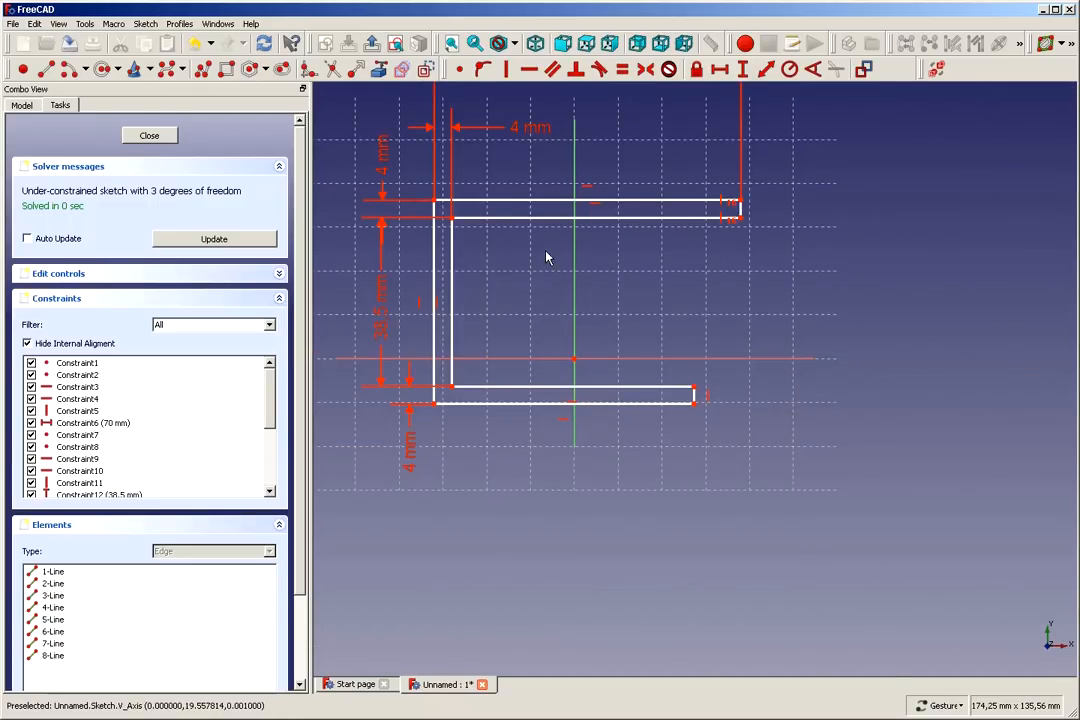
{"action": "scroll", "coordinate": [635, 293], "scroll_direction": "up", "scroll_amount": 2}
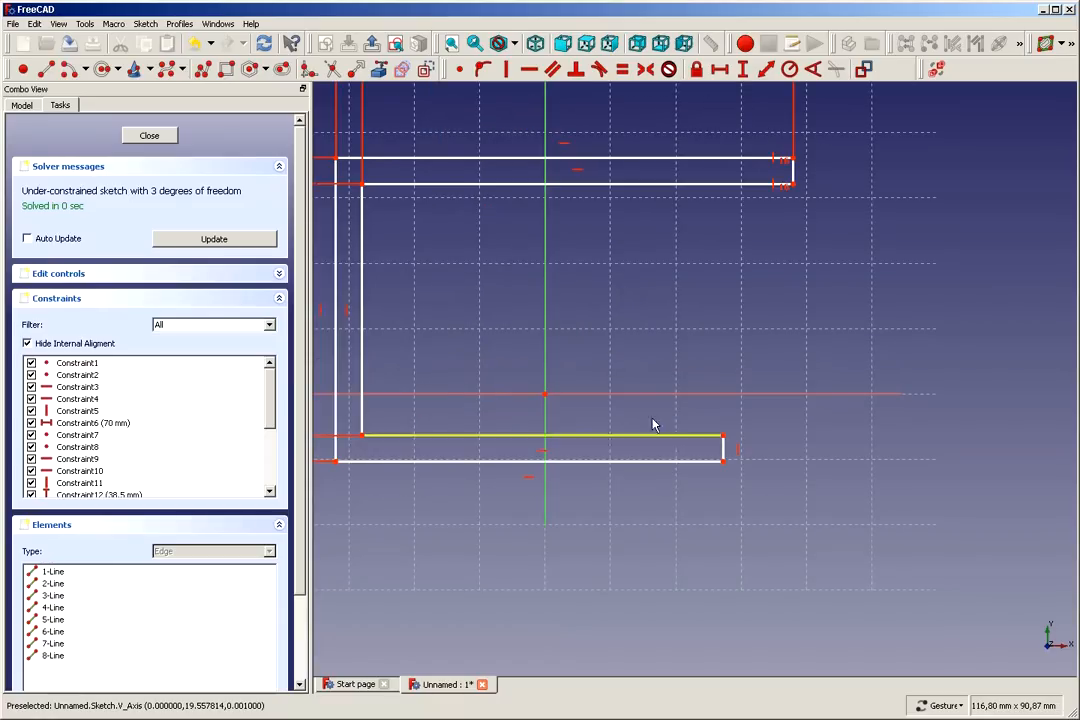
{"action": "mouse_move", "coordinate": [726, 452]}
{"action": "left_mouse_down"}
{"action": "mouse_move", "coordinate": [499, 448]}
{"action": "mouse_move", "coordinate": [677, 446]}
{"action": "left_mouse_up"}
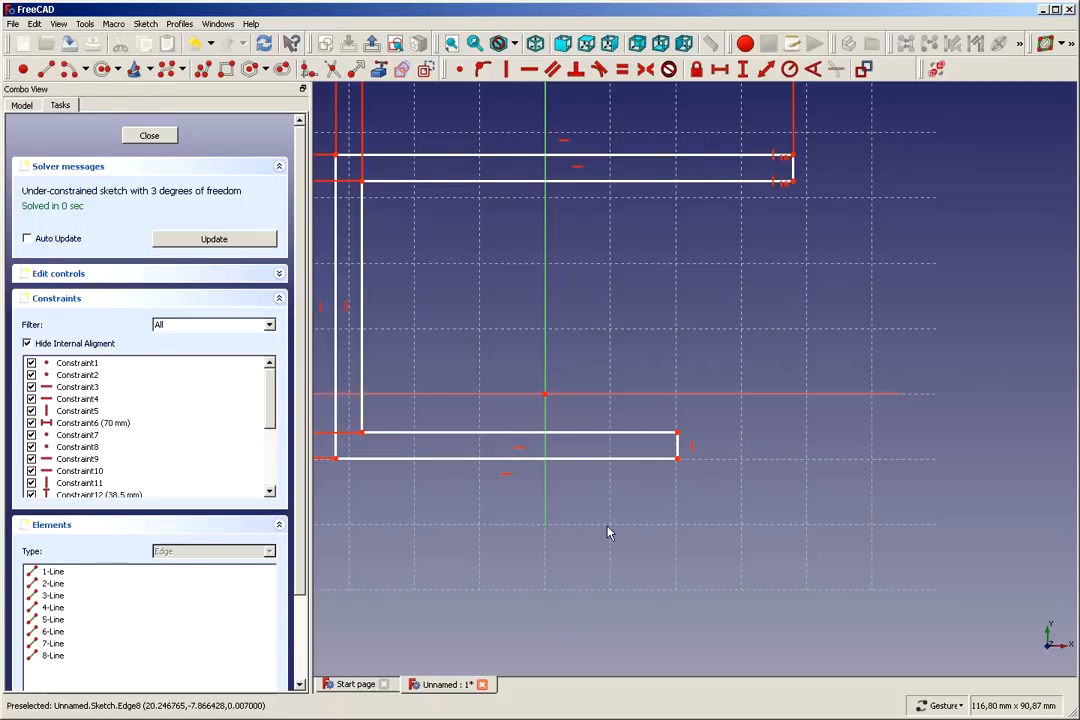
Constrain the inner bottom line's horizontal length to 40 mm and place the dimension label above and right of the lower arm
{"action": "left_click", "coordinate": [474, 434]}
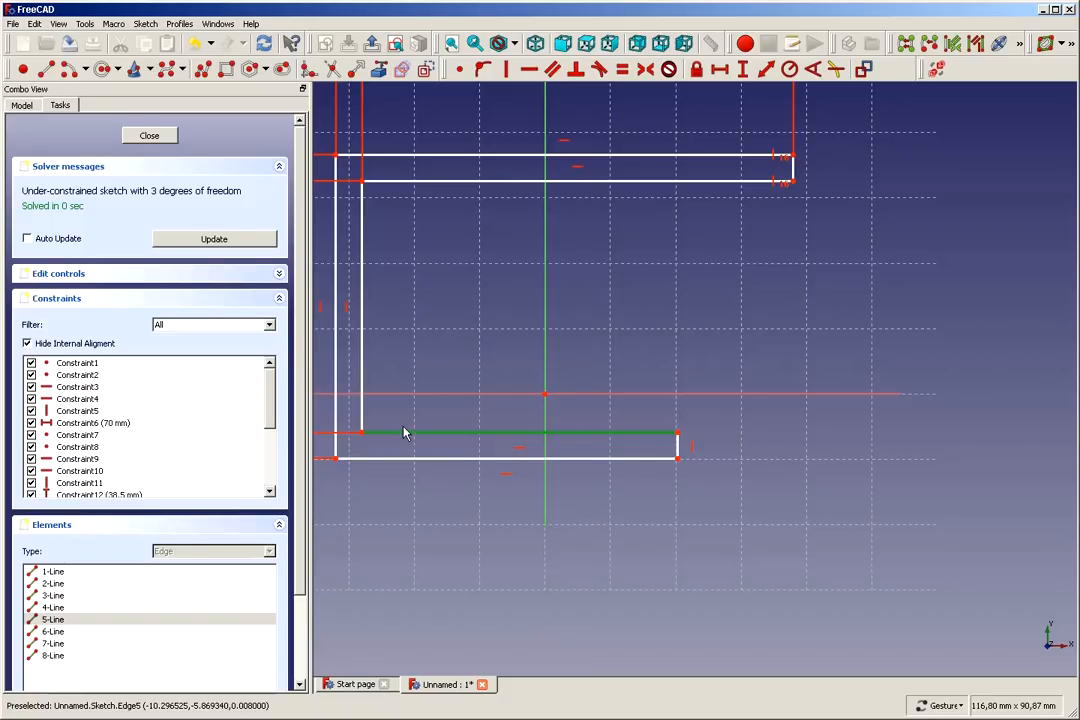
{"action": "left_click", "coordinate": [718, 71]}
{"action": "type", "text": "40"}
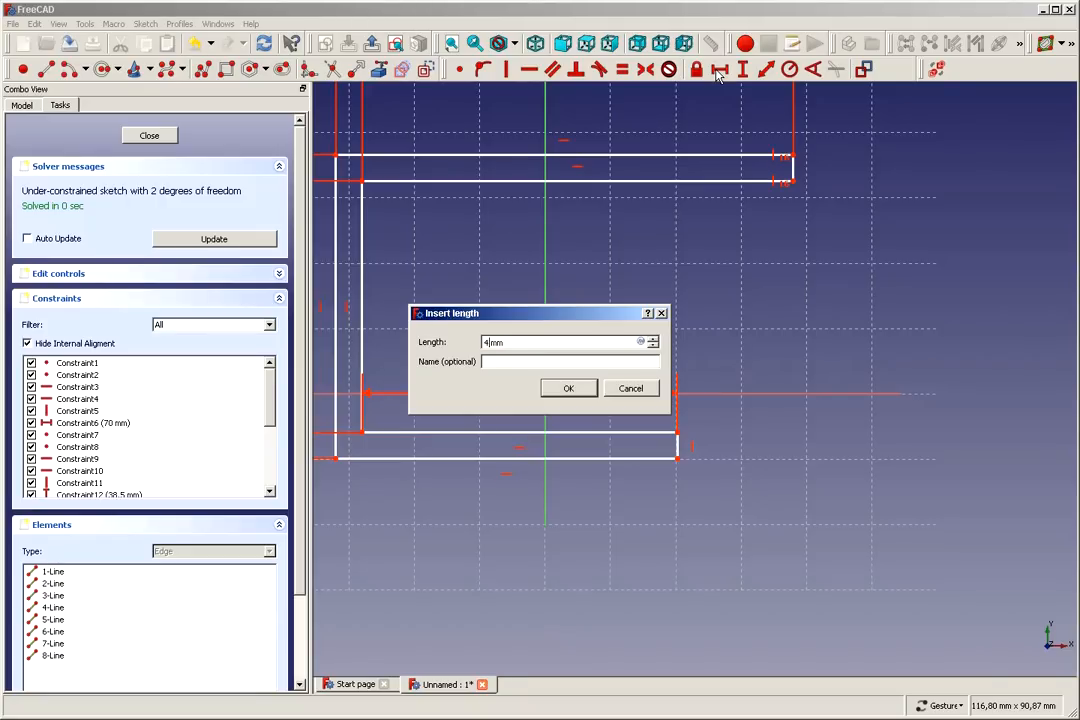
{"action": "left_click", "coordinate": [563, 389]}
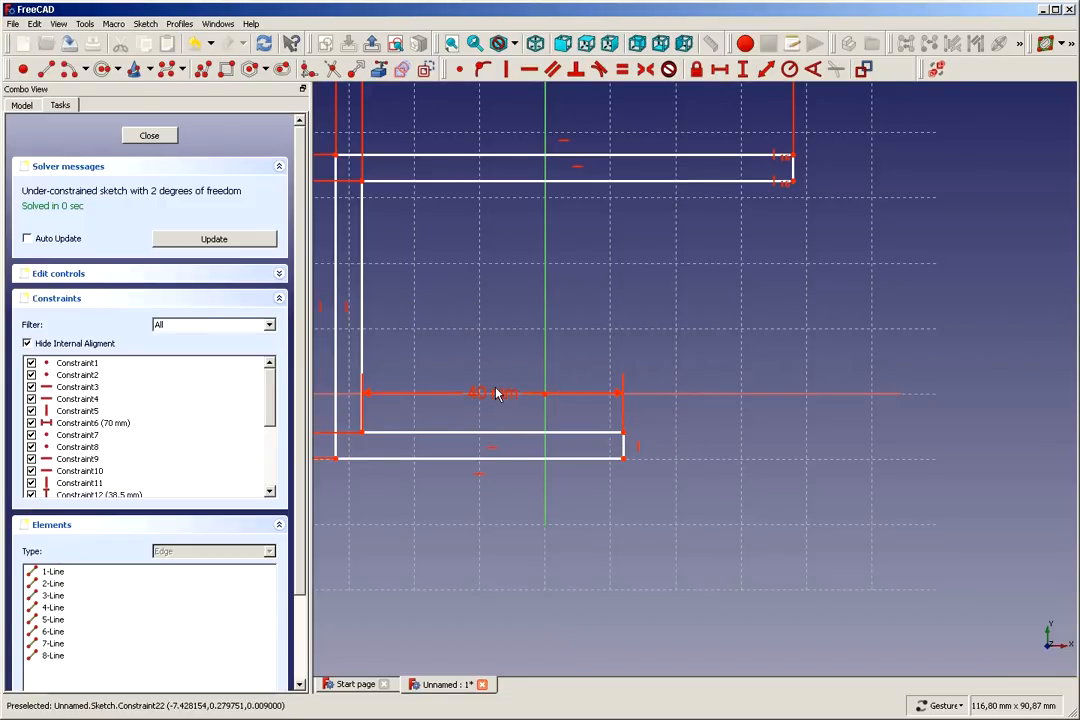
{"action": "left_click_drag", "start_coordinate": [497, 395], "coordinate": [726, 335]}
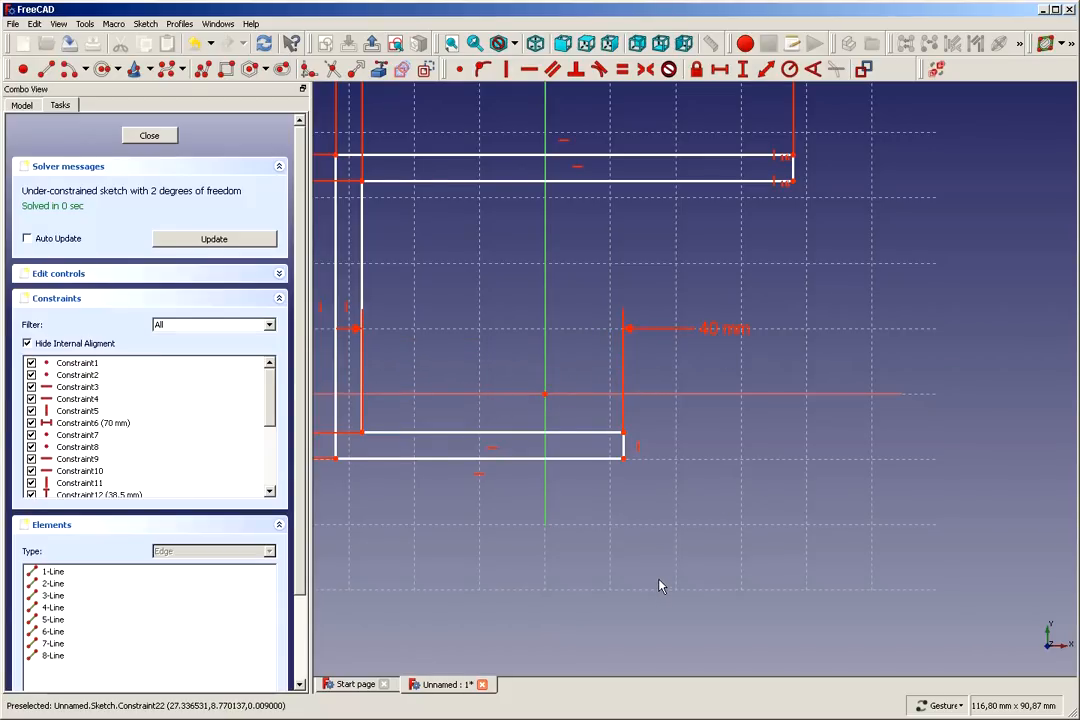
Move the whole profile up and back down by its inner top line to test its remaining freedom
{"action": "scroll", "coordinate": [660, 586], "scroll_direction": "down", "scroll_amount": 2}
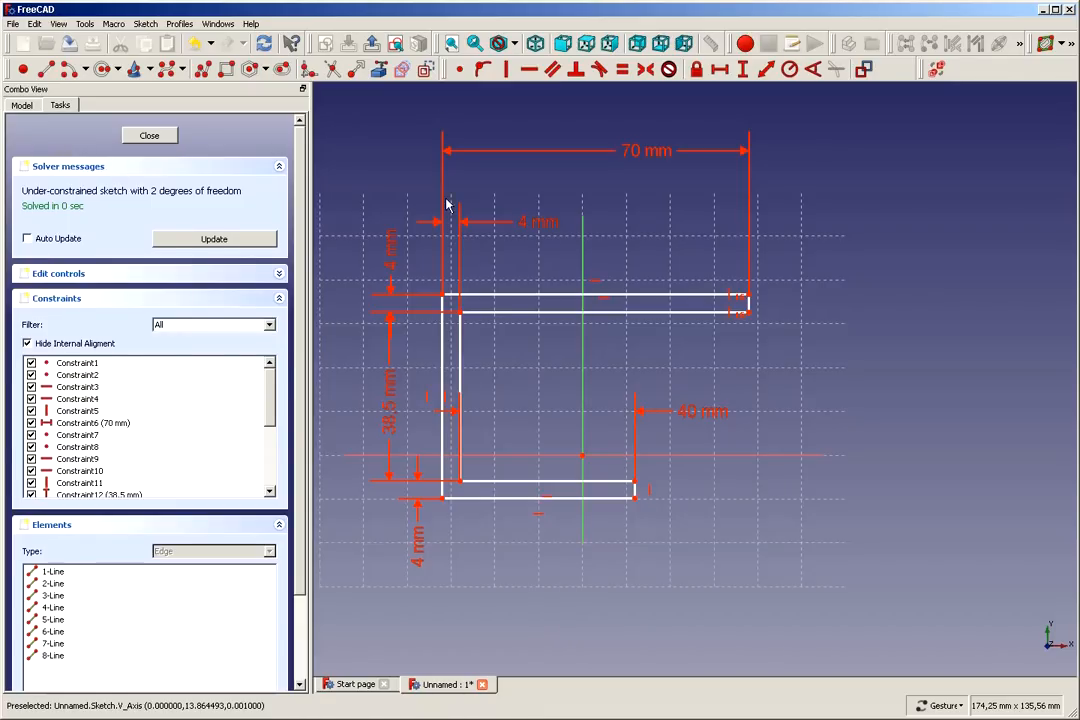
{"action": "scroll", "coordinate": [522, 255], "scroll_direction": "up", "scroll_amount": 2}
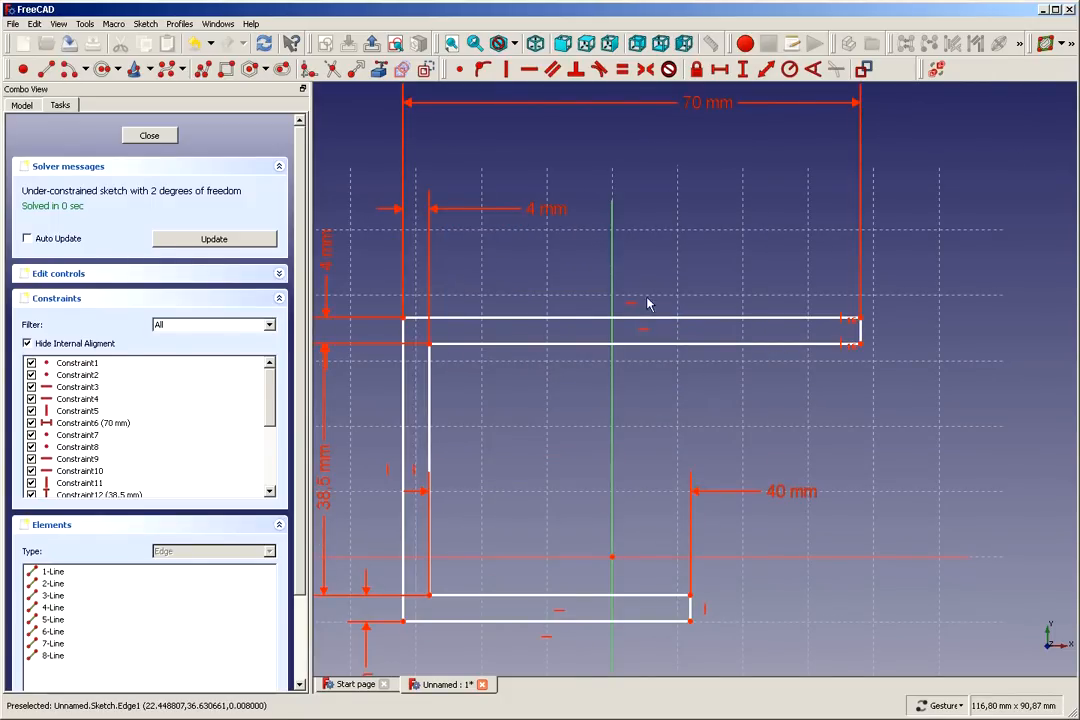
{"action": "scroll", "coordinate": [464, 434], "scroll_direction": "down", "scroll_amount": 2}
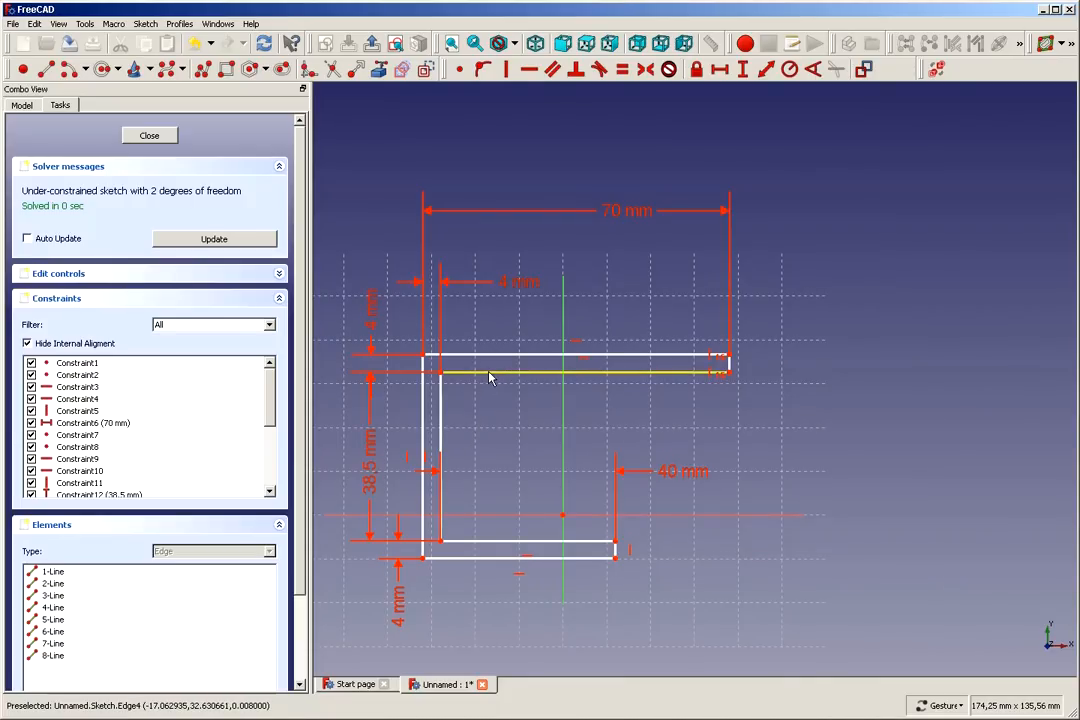
{"action": "mouse_move", "coordinate": [490, 378]}
{"action": "left_mouse_down"}
{"action": "mouse_move", "coordinate": [522, 395]}
{"action": "mouse_move", "coordinate": [571, 326]}
{"action": "mouse_move", "coordinate": [462, 405]}
{"action": "mouse_move", "coordinate": [648, 407]}
{"action": "mouse_move", "coordinate": [514, 309]}
{"action": "left_mouse_up"}
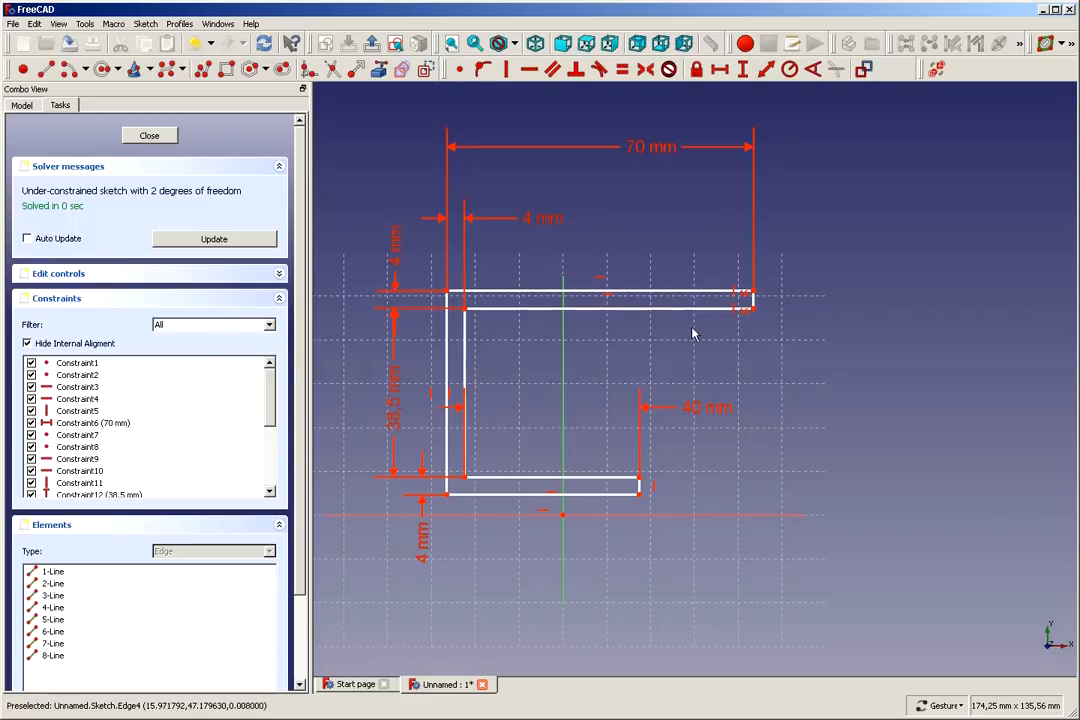
{"action": "mouse_move", "coordinate": [631, 308]}
{"action": "left_mouse_down"}
{"action": "mouse_move", "coordinate": [640, 395]}
{"action": "mouse_move", "coordinate": [665, 393]}
{"action": "mouse_move", "coordinate": [605, 390]}
{"action": "mouse_move", "coordinate": [648, 393]}
{"action": "mouse_move", "coordinate": [658, 357]}
{"action": "mouse_move", "coordinate": [641, 383]}
{"action": "mouse_move", "coordinate": [610, 335]}
{"action": "mouse_move", "coordinate": [629, 380]}
{"action": "left_mouse_up"}
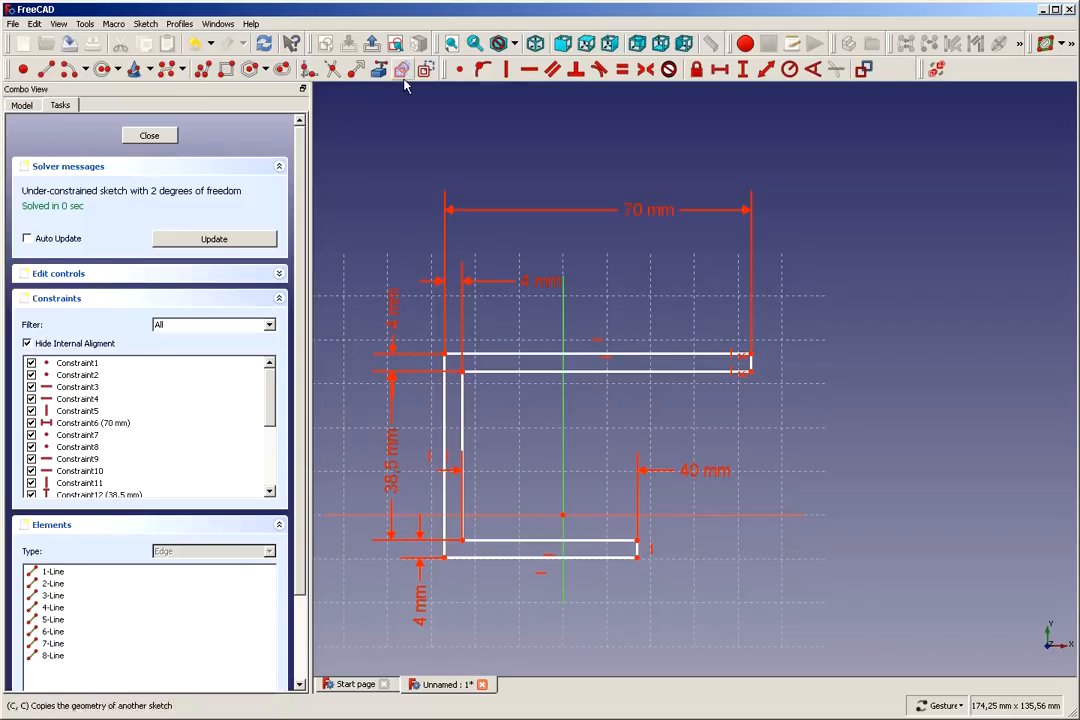
Fix the profile's inner lower-left corner to the origin with a coincident constraint and close the sketch
{"action": "left_click", "coordinate": [459, 72]}
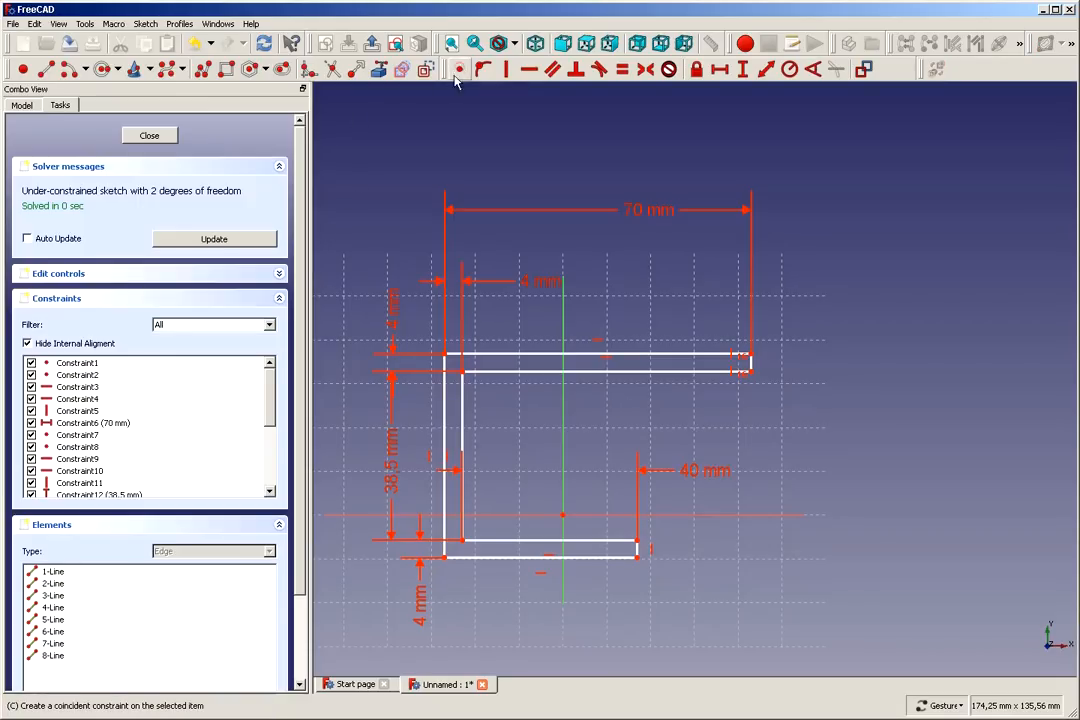
{"action": "left_click", "coordinate": [458, 540]}
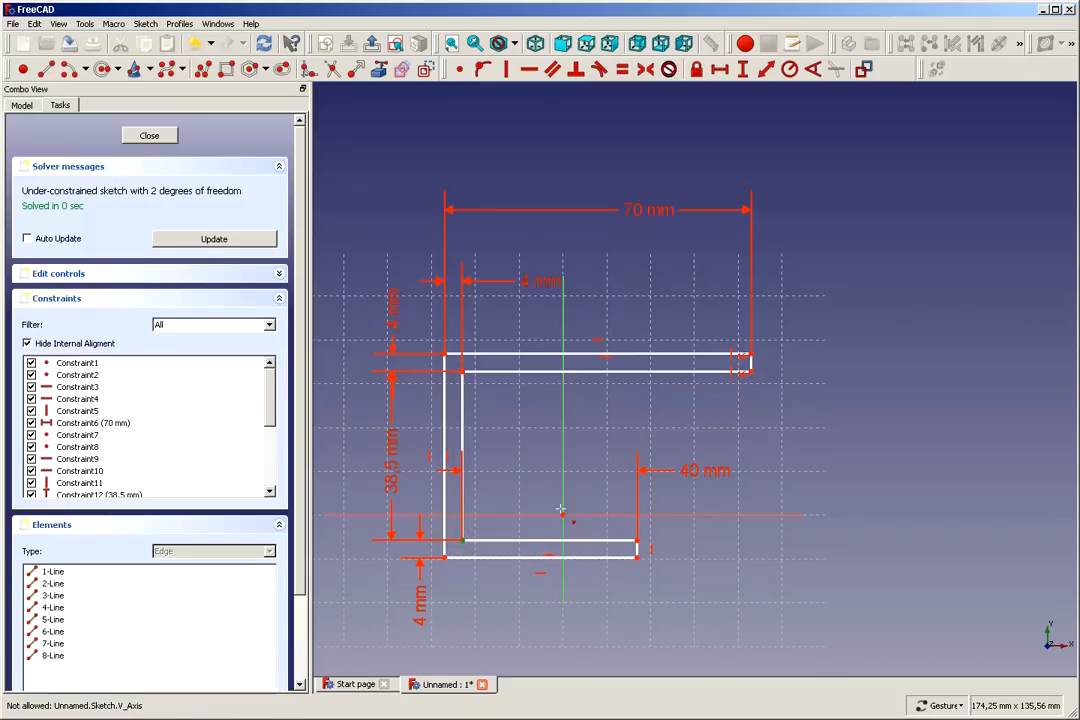
{"action": "left_click", "coordinate": [563, 515]}
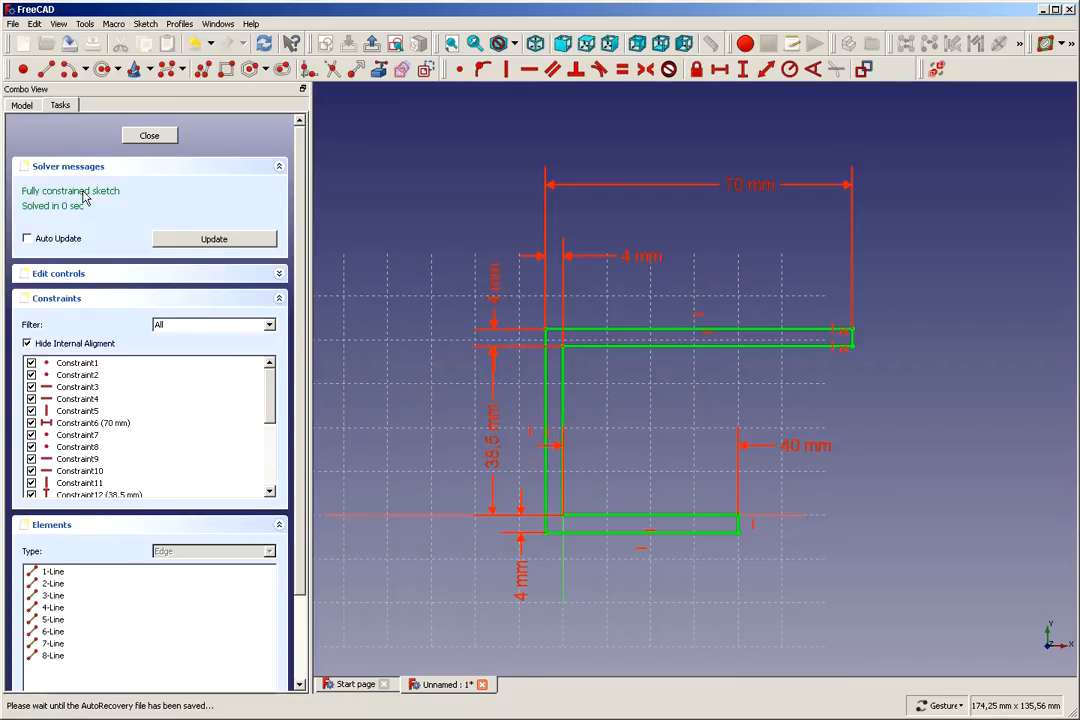
{"action": "left_click", "coordinate": [140, 135]}
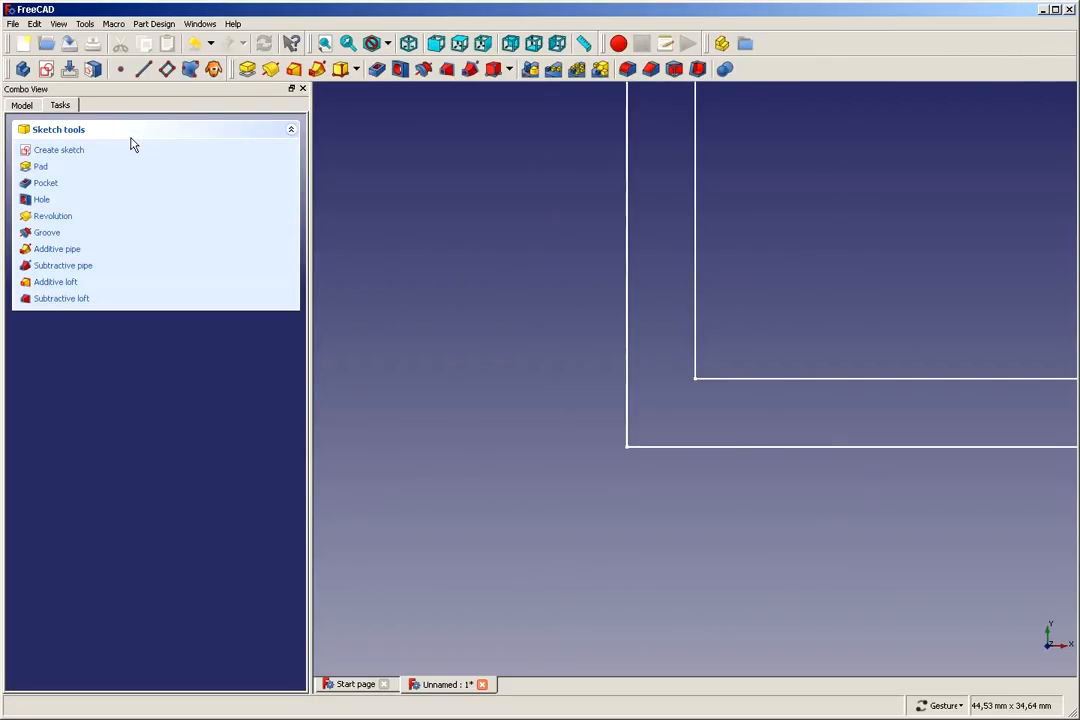
{"action": "left_click", "coordinate": [325, 44]}
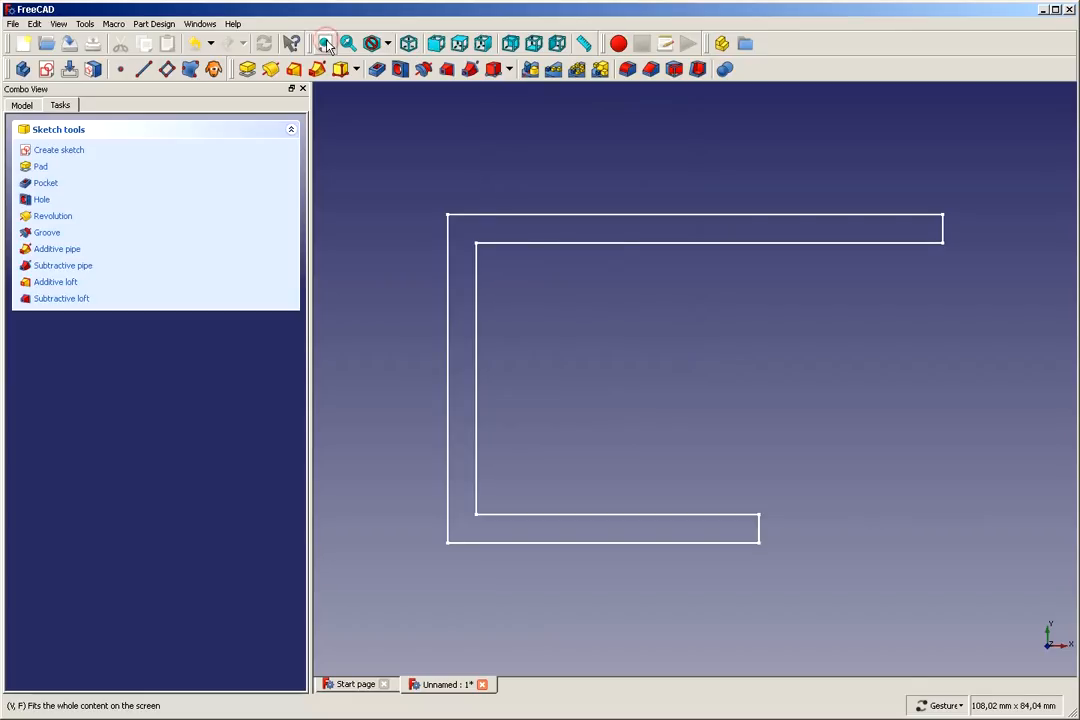
Save the document under the file name clamp
{"action": "left_click", "coordinate": [13, 24]}
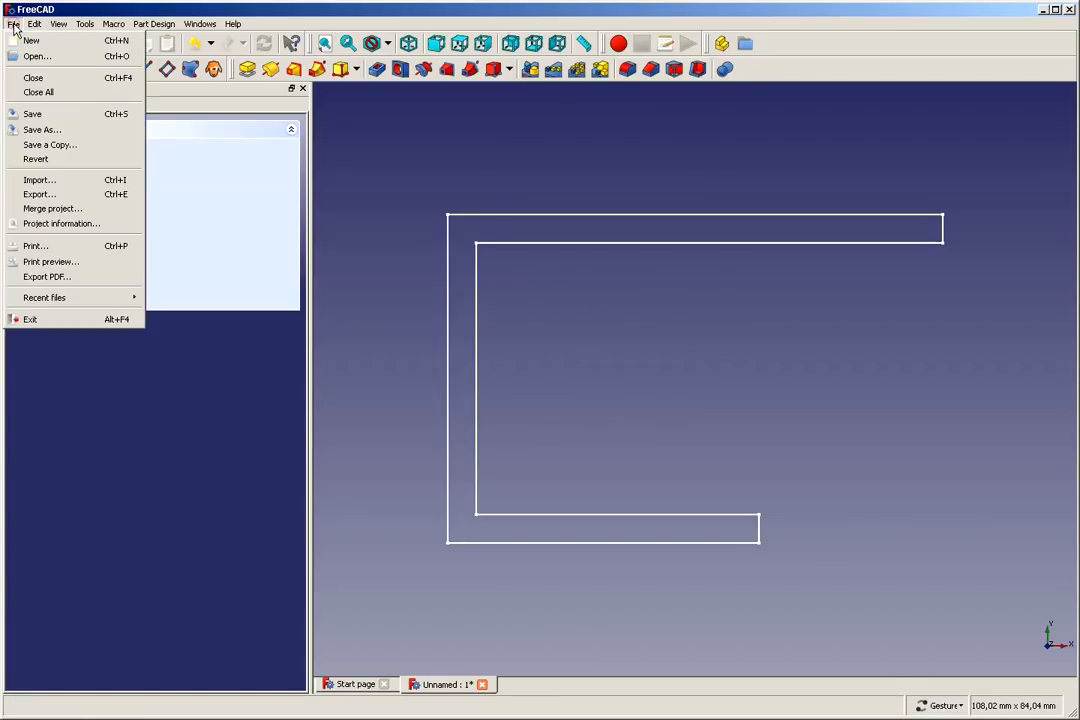
{"action": "left_click", "coordinate": [44, 115]}
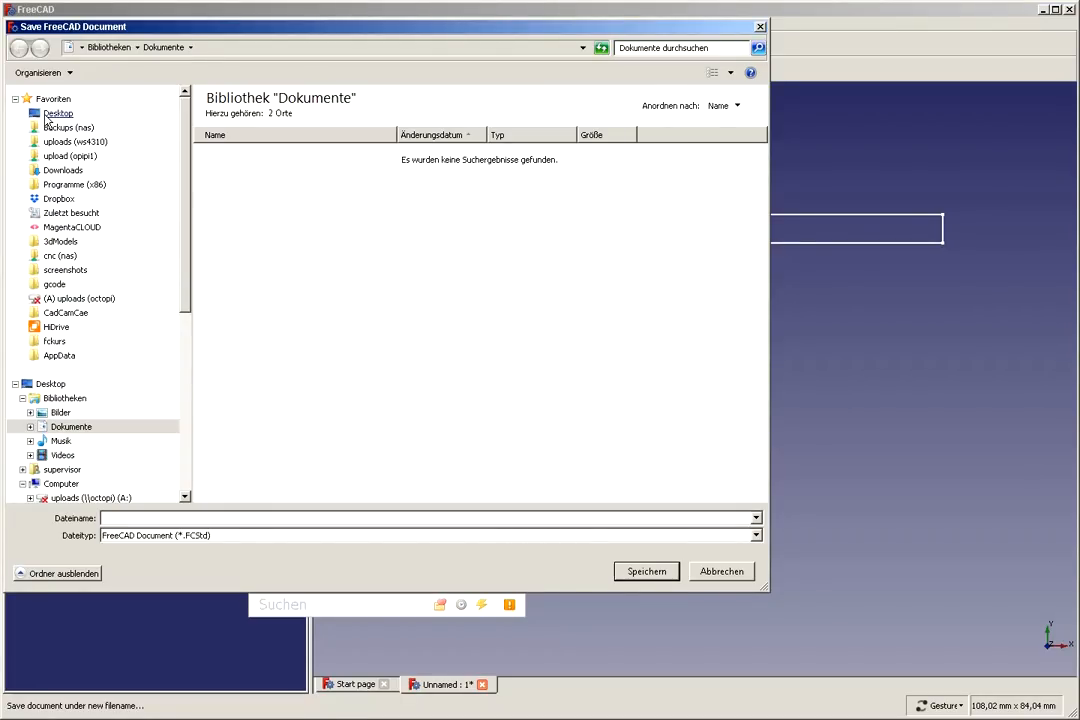
{"action": "type", "text": "clamp"}
{"action": "key", "text": "Return"}
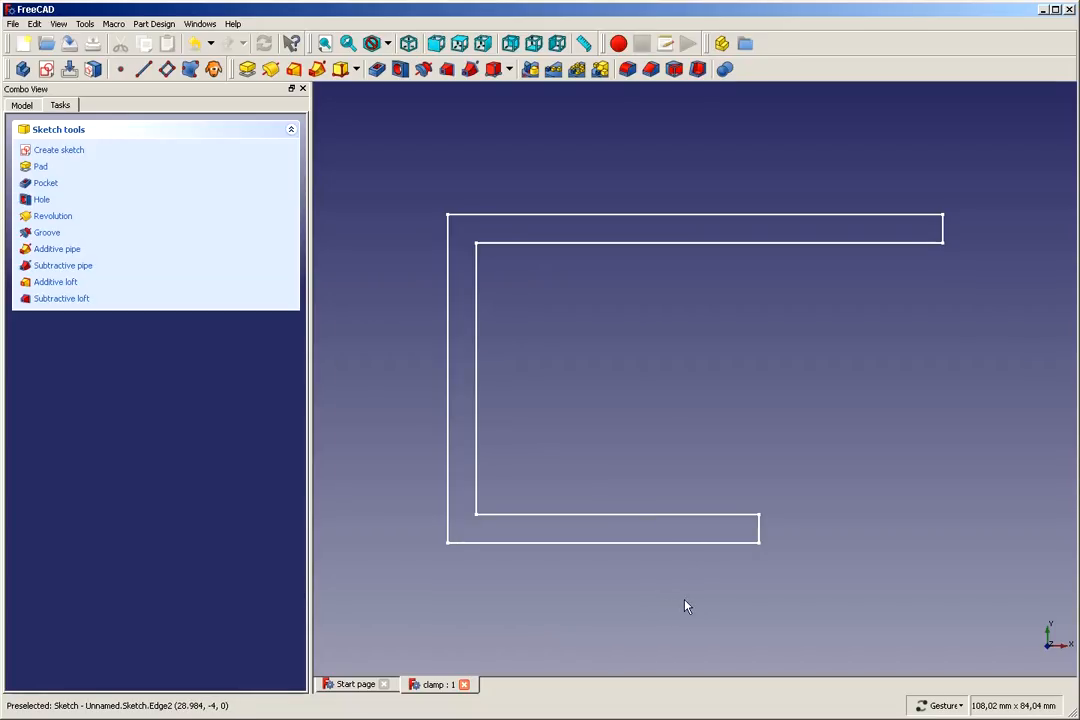
Compare the available sketch tasks with the clamp document's model tree, ending on the model tree
{"action": "left_click", "coordinate": [21, 105]}
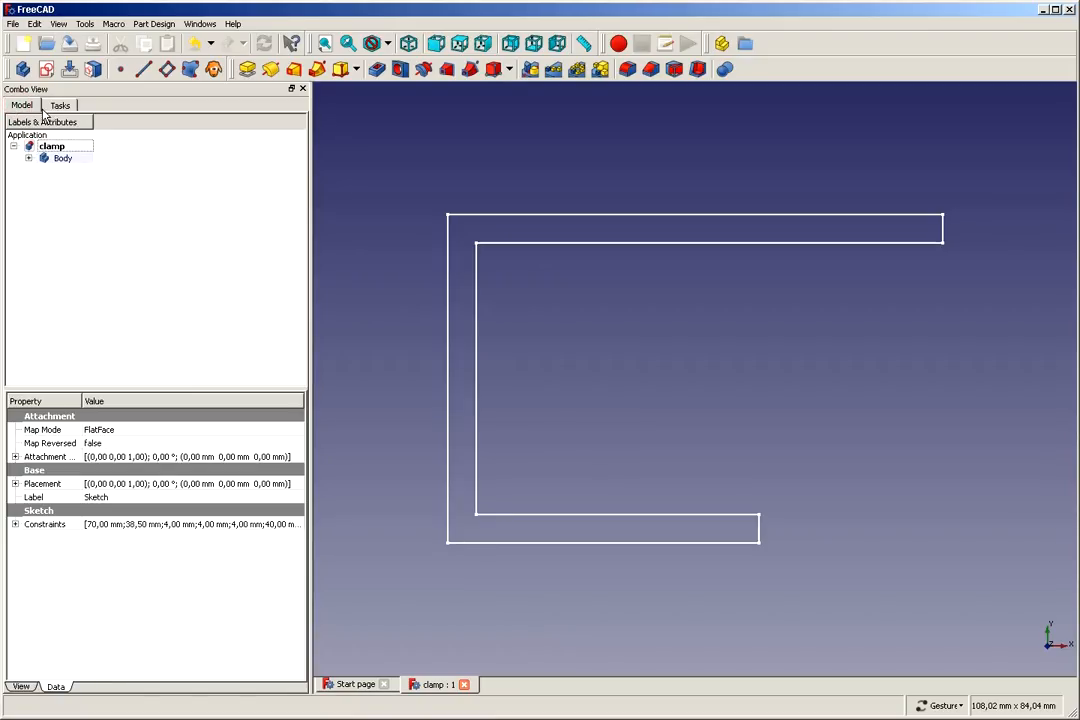
{"action": "left_click", "coordinate": [56, 106]}
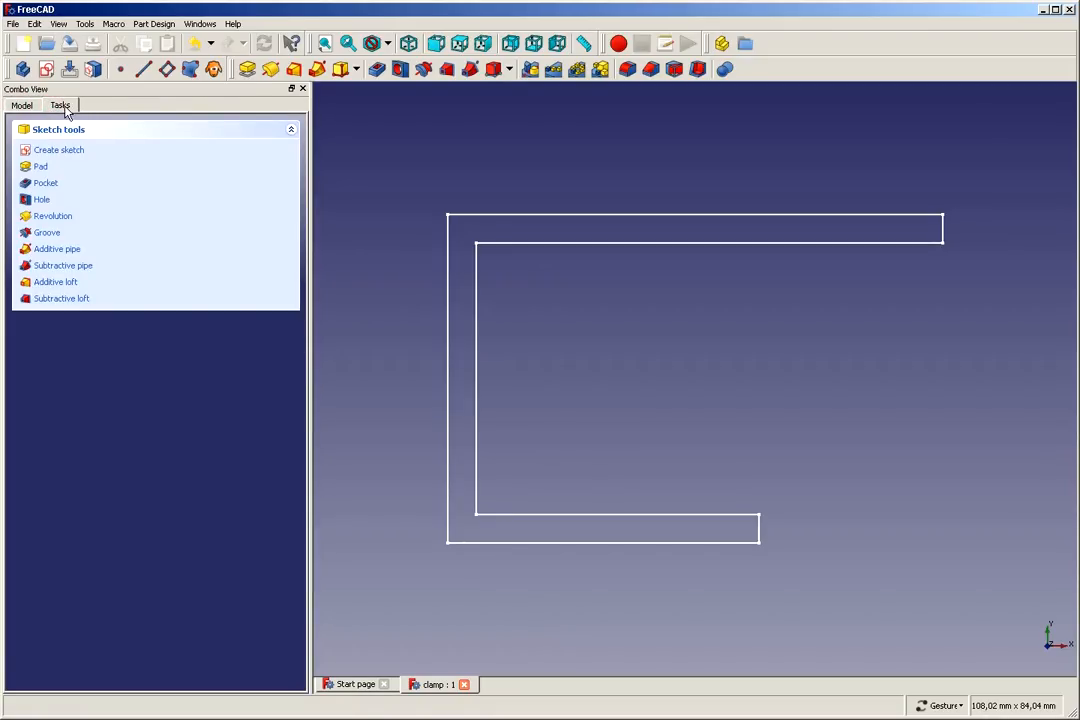
{"action": "left_click", "coordinate": [20, 106]}
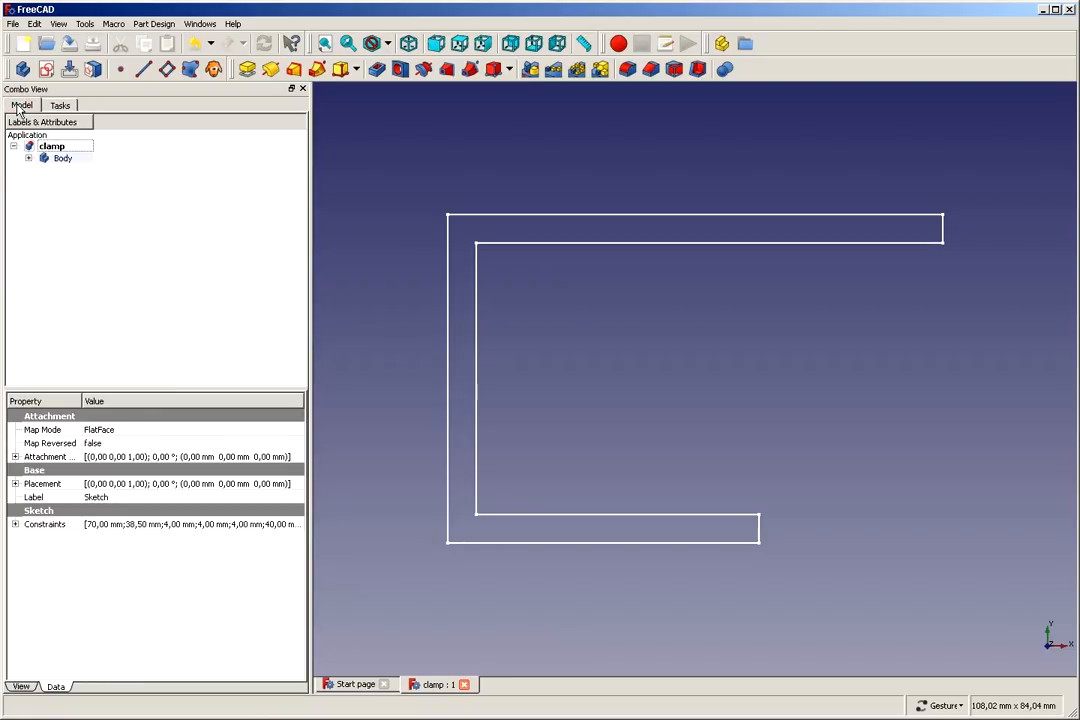
Expand the Body and its Origin in the model tree and clear the sketch selection
{"action": "left_click", "coordinate": [29, 158]}
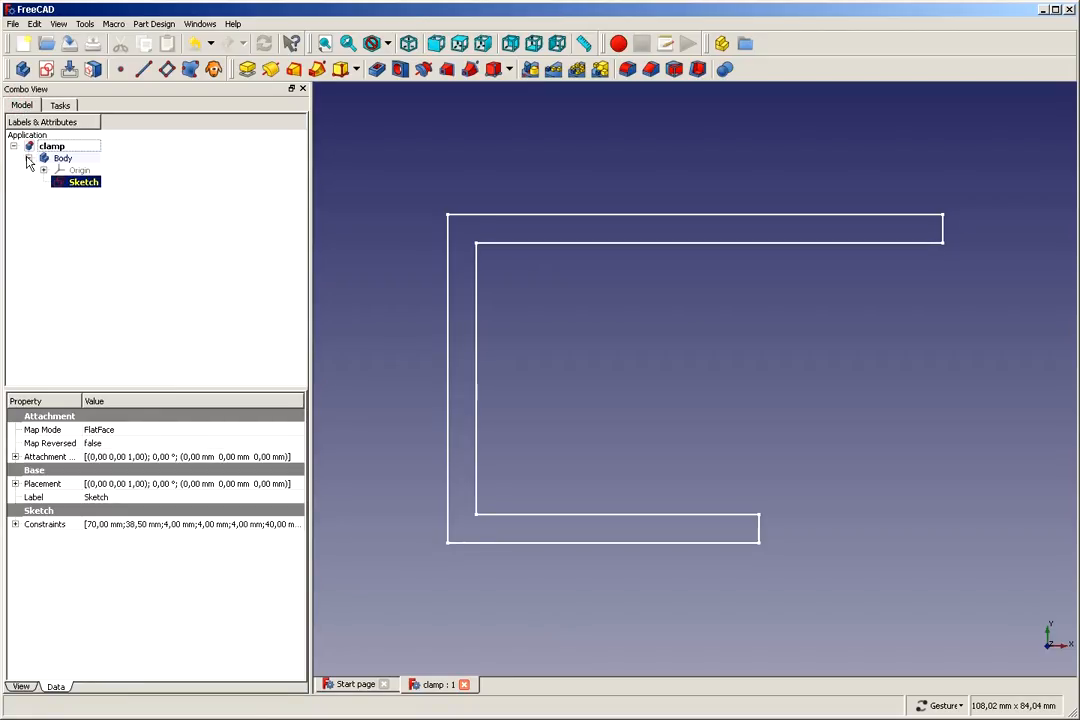
{"action": "left_click", "coordinate": [44, 171]}
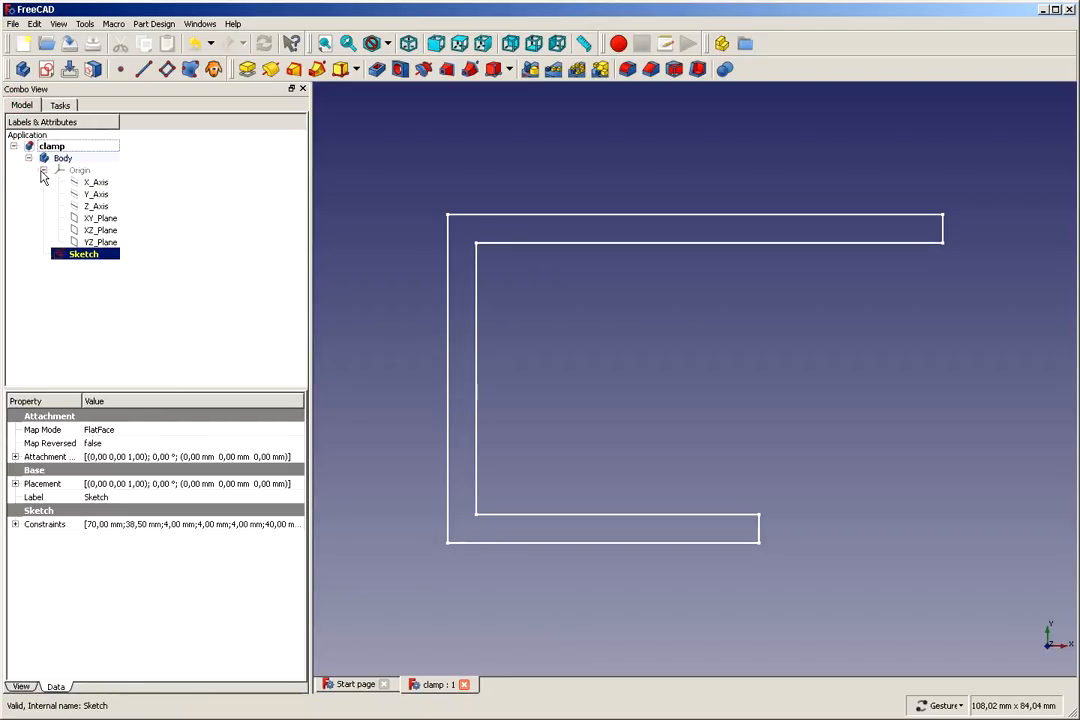
{"action": "left_click", "coordinate": [93, 288]}
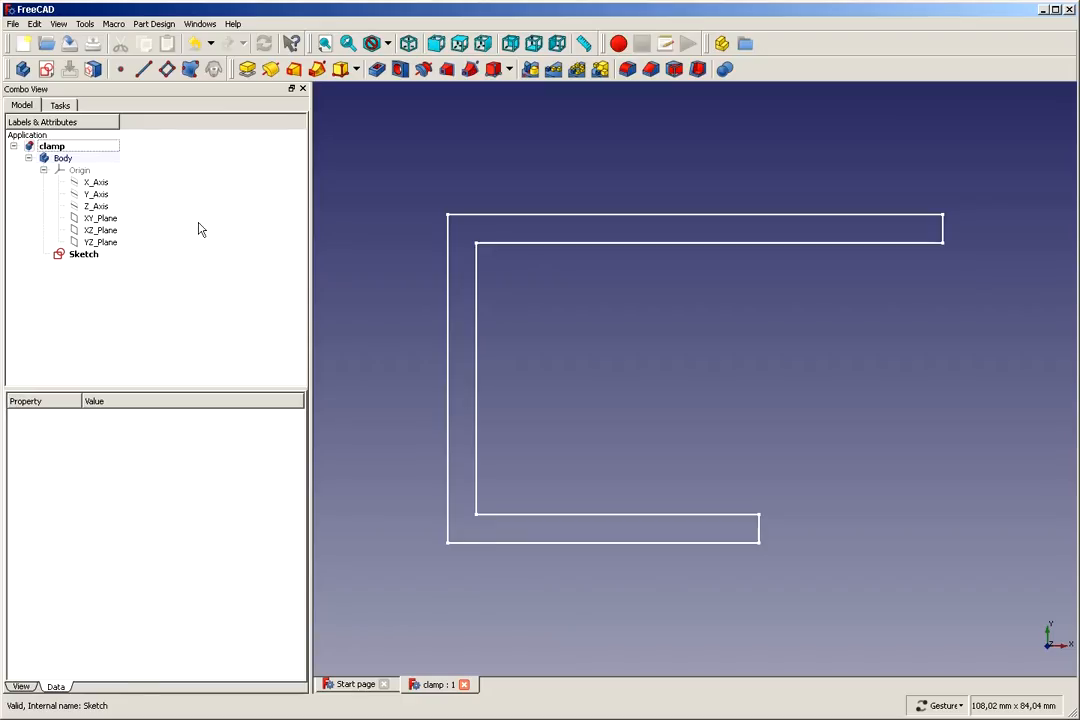
Pad the C-shaped clamp profile with a length of 15 mm
{"action": "left_click", "coordinate": [247, 72]}
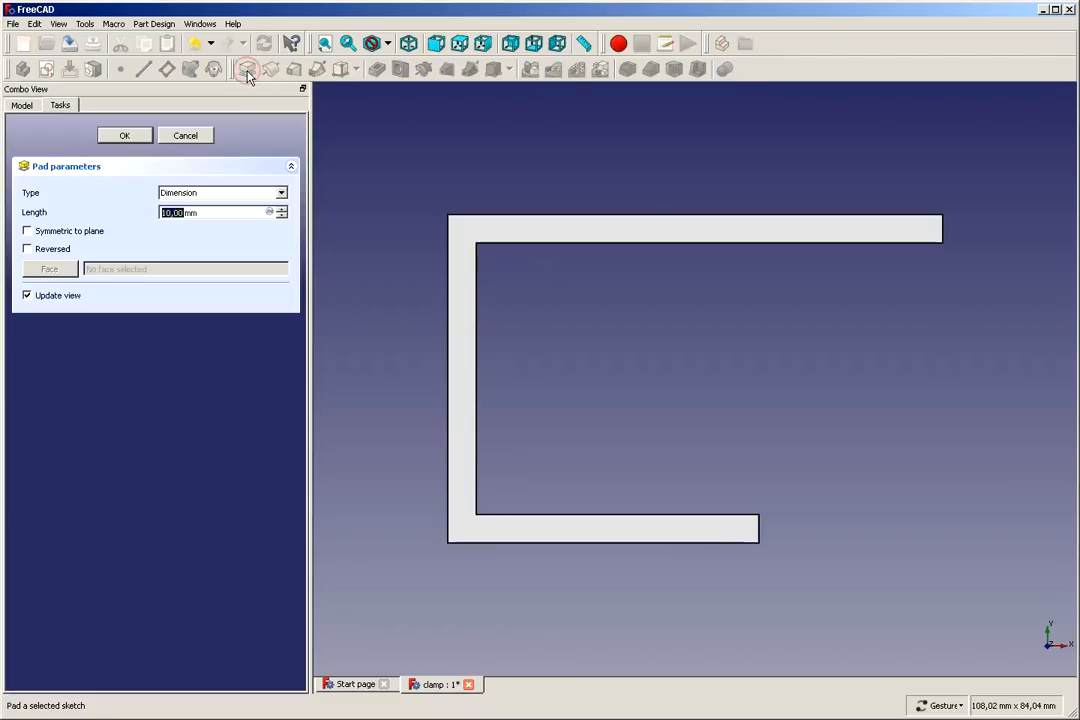
{"action": "left_click_drag", "start_coordinate": [839, 592], "coordinate": [760, 530]}
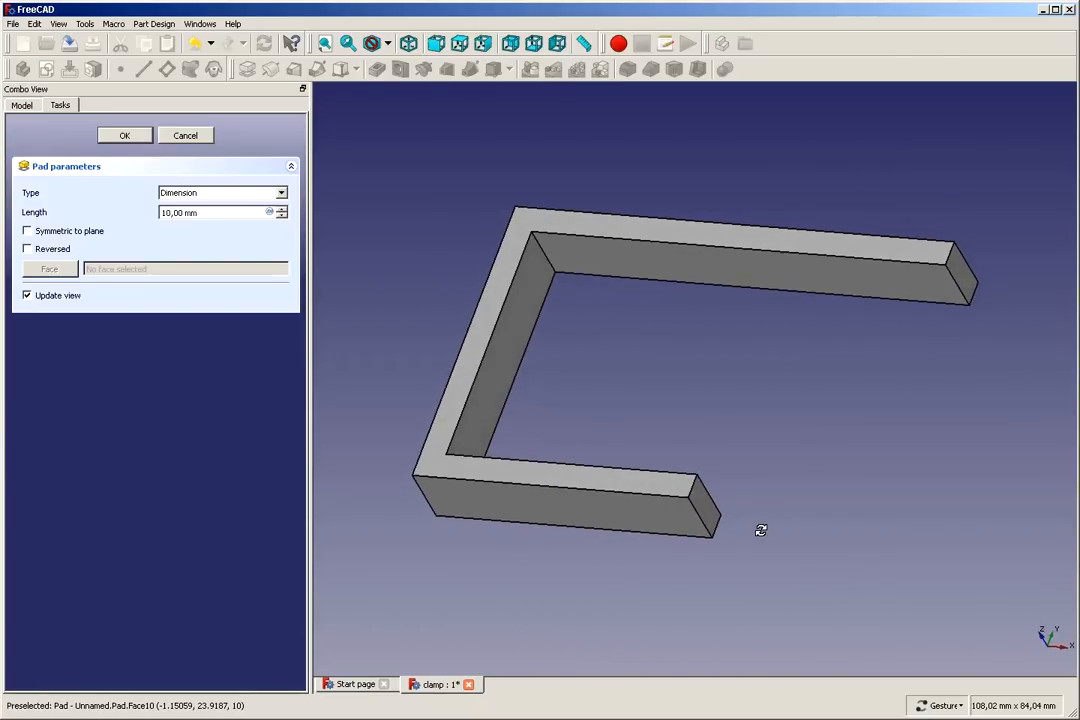
{"action": "left_click", "coordinate": [702, 522]}
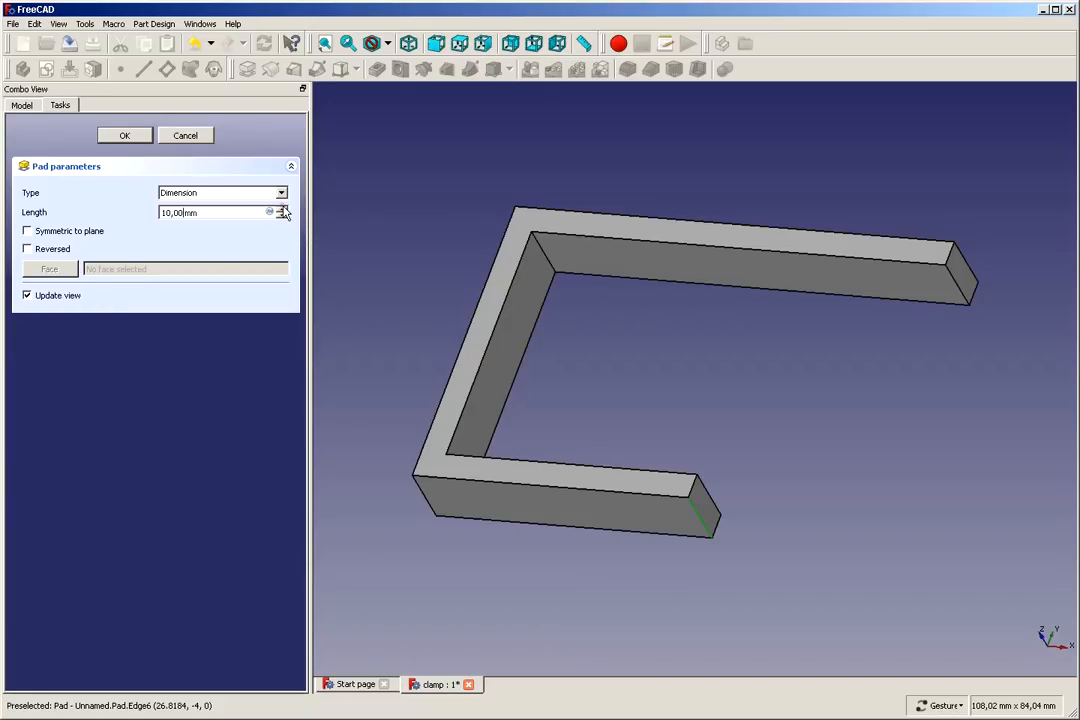
{"action": "left_click_drag", "start_coordinate": [207, 214], "coordinate": [155, 216]}
{"action": "type", "text": "1"}
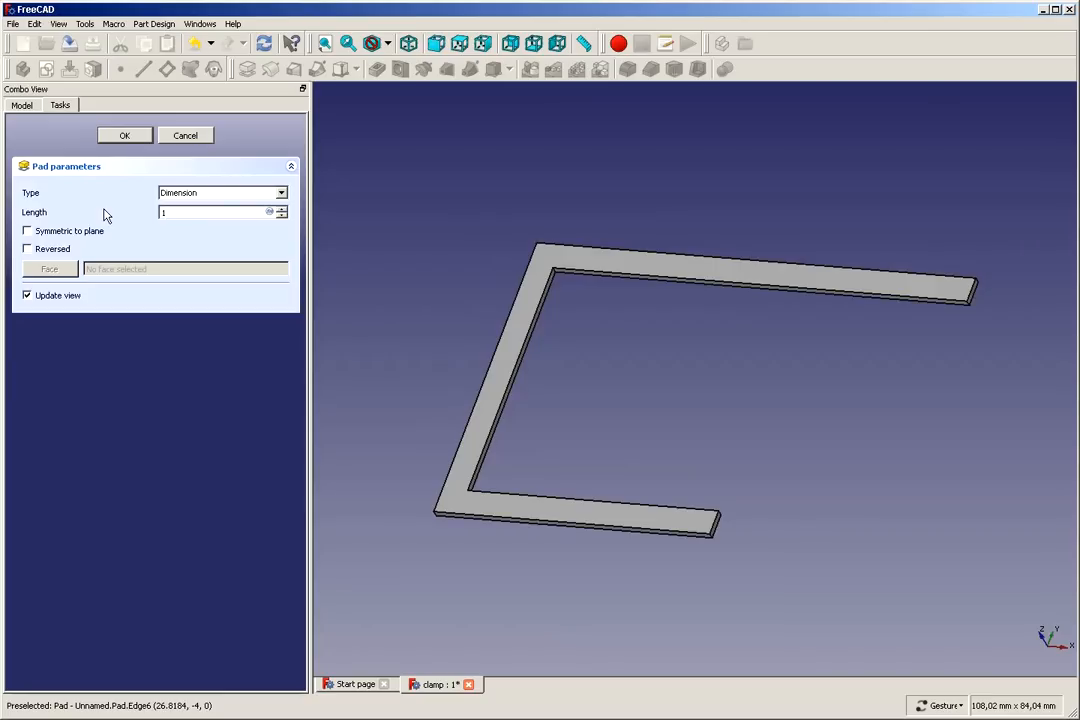
{"action": "type", "text": "5"}
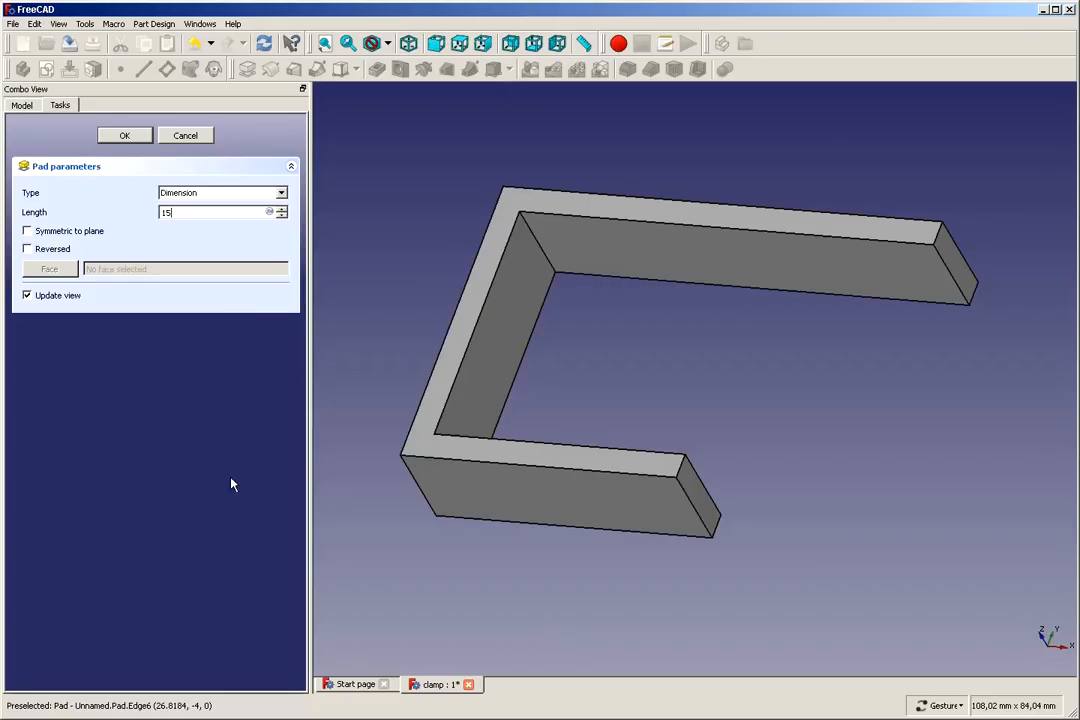
Make the pad symmetric to the sketch plane and show the body's origin planes, selecting the XY plane to check the symmetry
{"action": "left_click", "coordinate": [27, 231]}
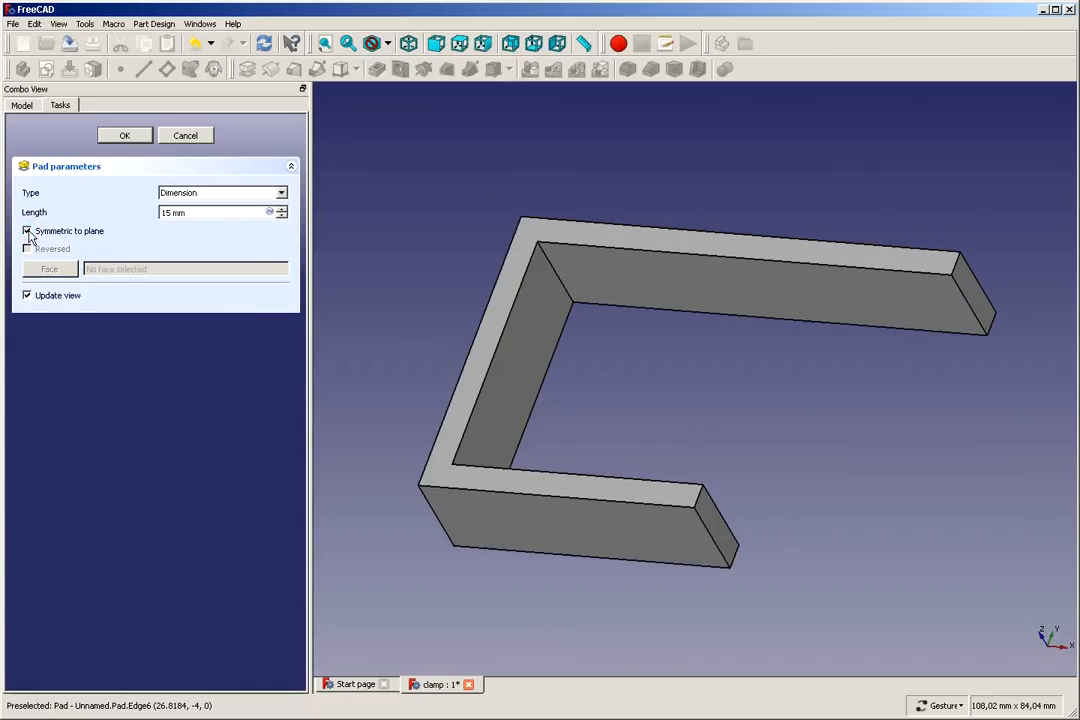
{"action": "left_click", "coordinate": [21, 105]}
{"action": "left_click", "coordinate": [77, 171]}
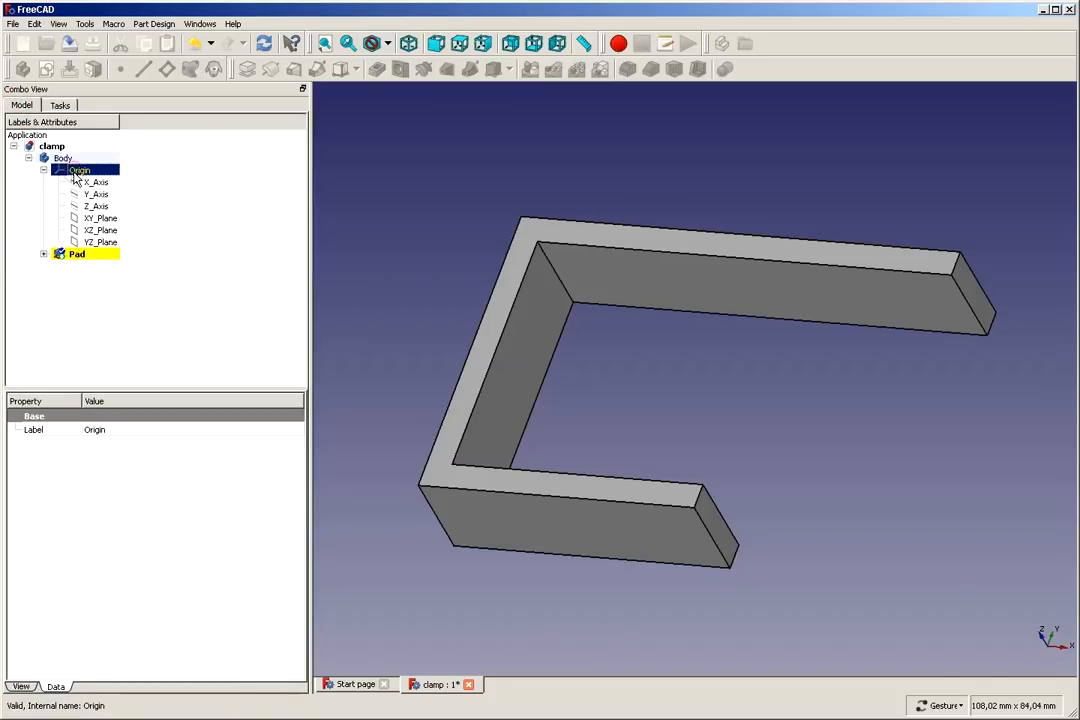
{"action": "key", "text": "space"}
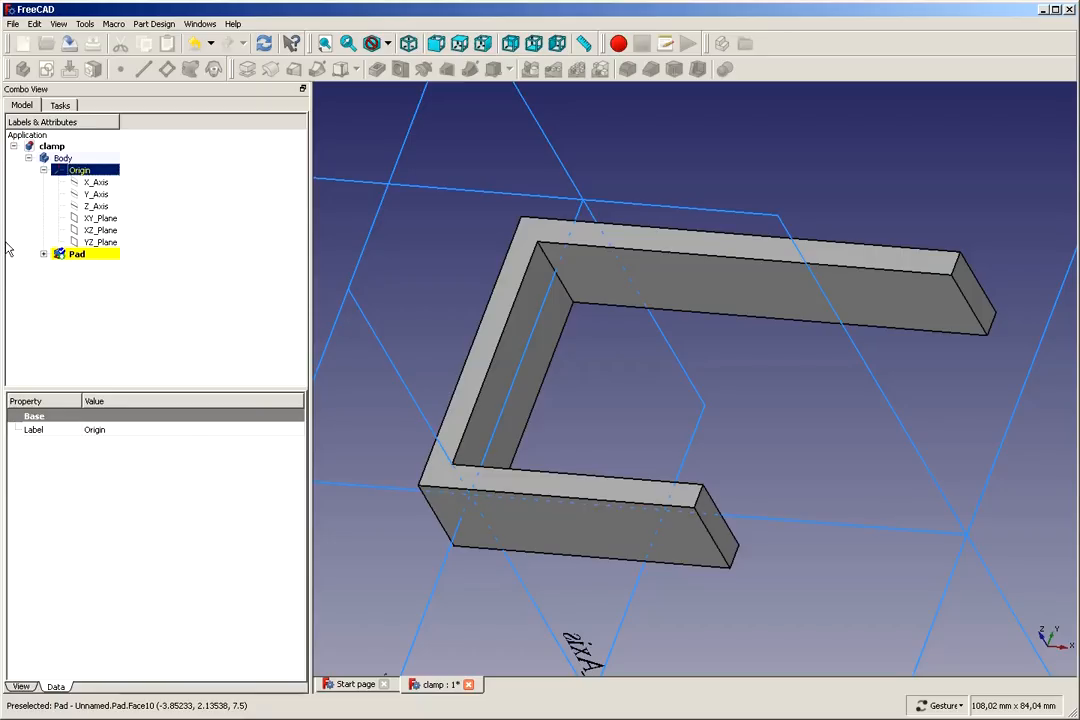
{"action": "left_click_drag", "start_coordinate": [455, 505], "coordinate": [716, 518]}
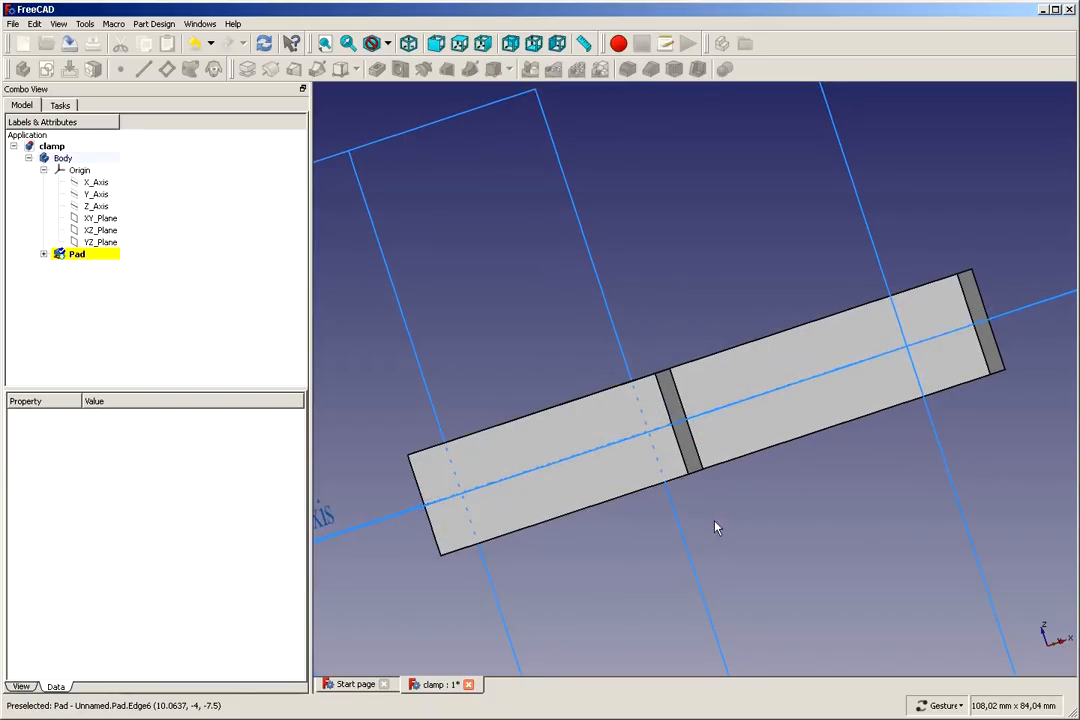
{"action": "left_click", "coordinate": [728, 411]}
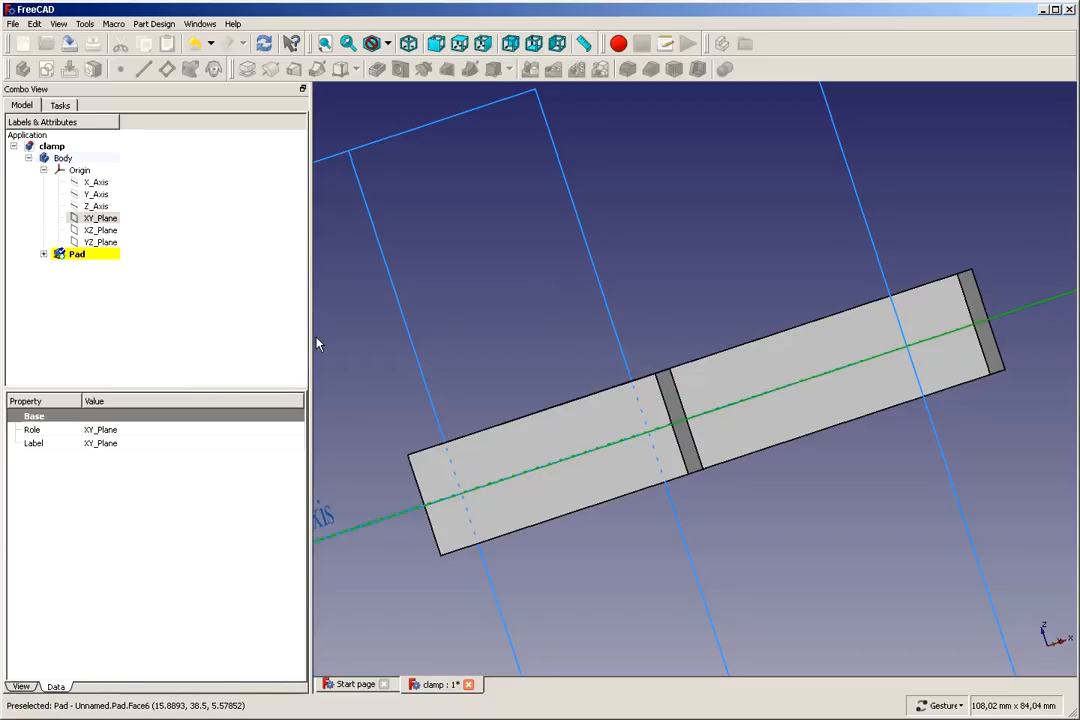
Switch the pad's Symmetric to plane option off and on repeatedly to compare its position about the XY plane, leaving it off
{"action": "left_click", "coordinate": [60, 105]}
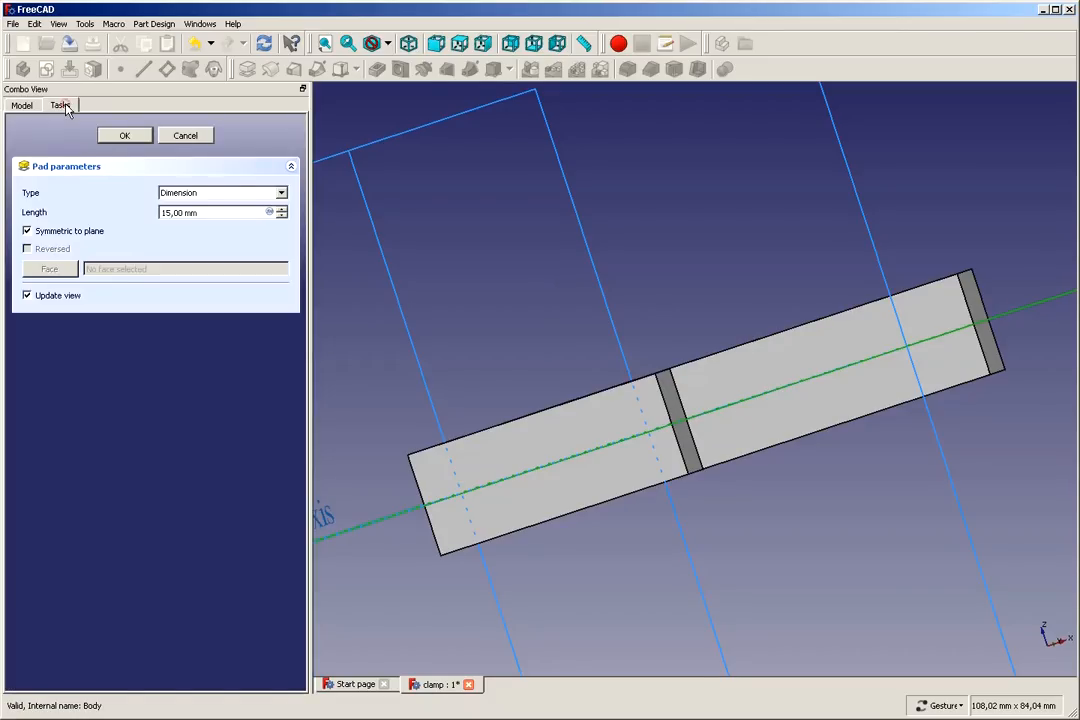
{"action": "left_click", "coordinate": [27, 231]}
{"action": "left_click", "coordinate": [27, 231]}
{"action": "left_click", "coordinate": [27, 231]}
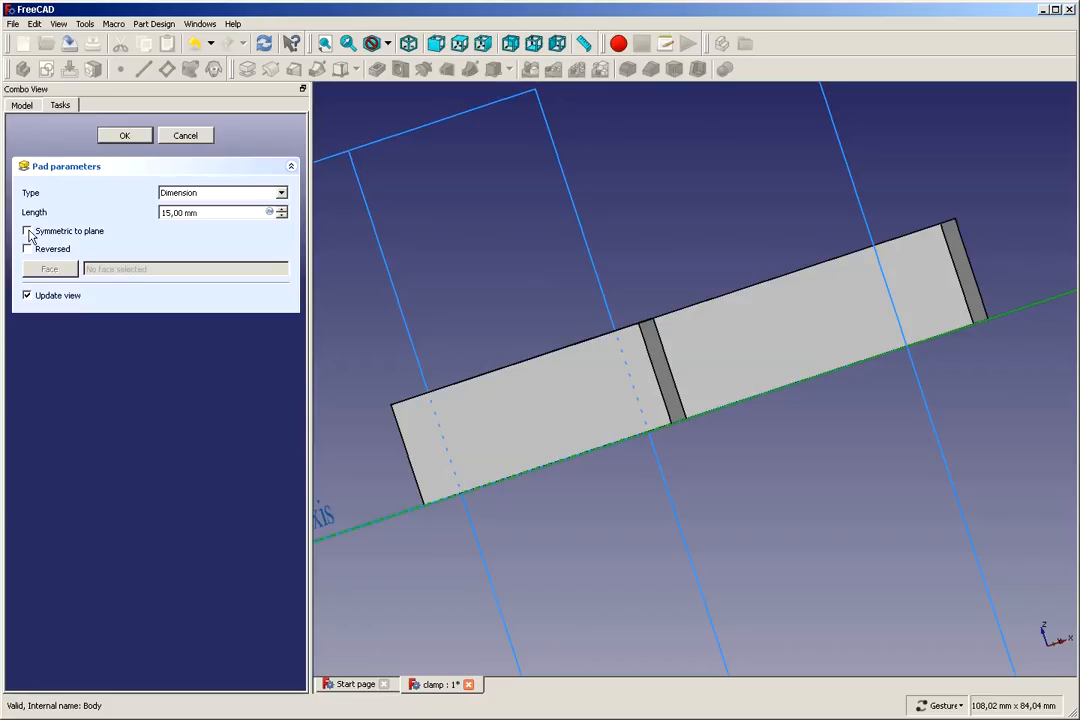
{"action": "left_click", "coordinate": [27, 231]}
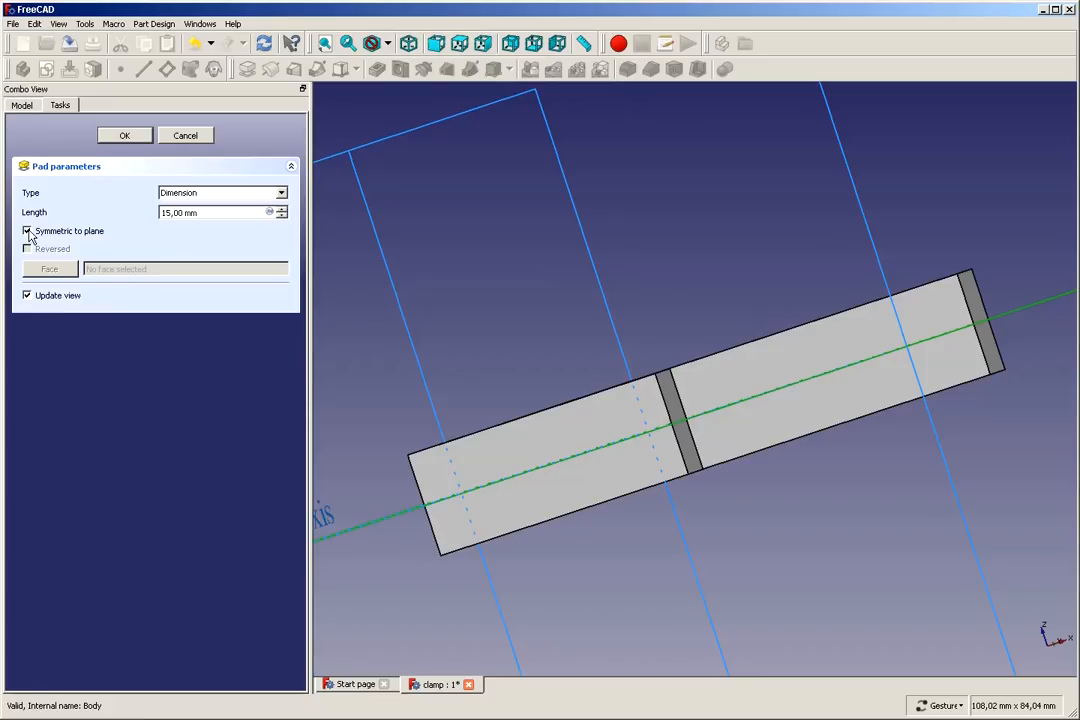
{"action": "left_click", "coordinate": [28, 232]}
Try the pad's Reversed option to compare both directions, leave it off and accept the pad
{"action": "left_click", "coordinate": [27, 250]}
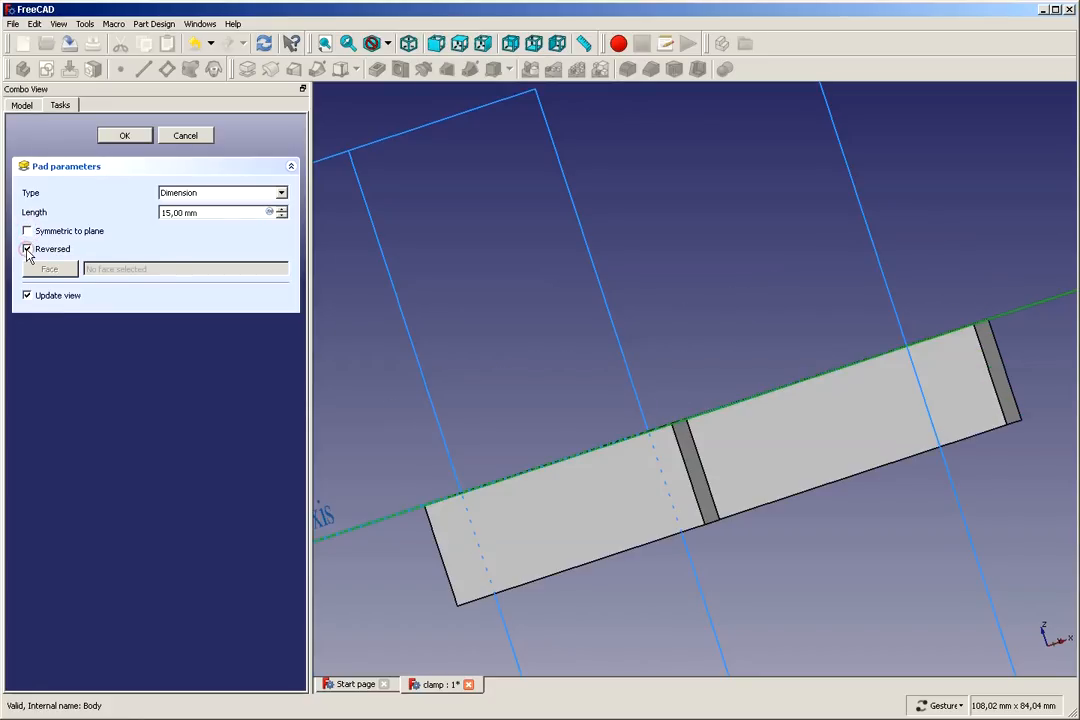
{"action": "left_click", "coordinate": [27, 250]}
{"action": "left_click", "coordinate": [27, 250]}
{"action": "left_click", "coordinate": [27, 250]}
{"action": "left_click", "coordinate": [27, 250]}
{"action": "left_click", "coordinate": [27, 250]}
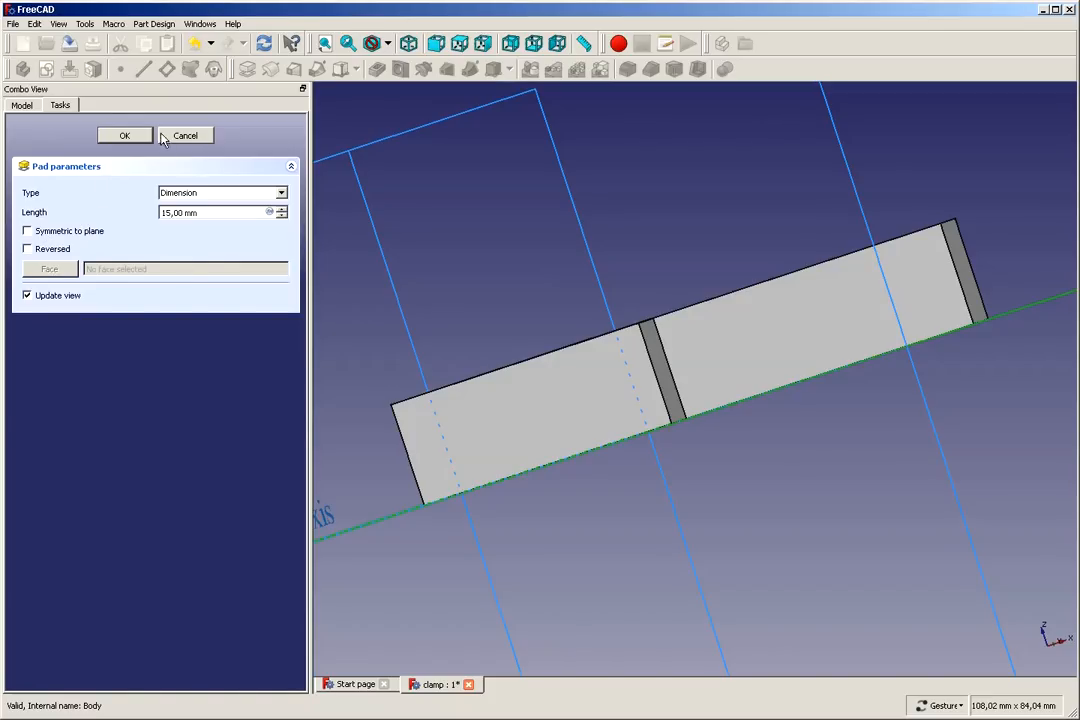
{"action": "left_click", "coordinate": [124, 137]}
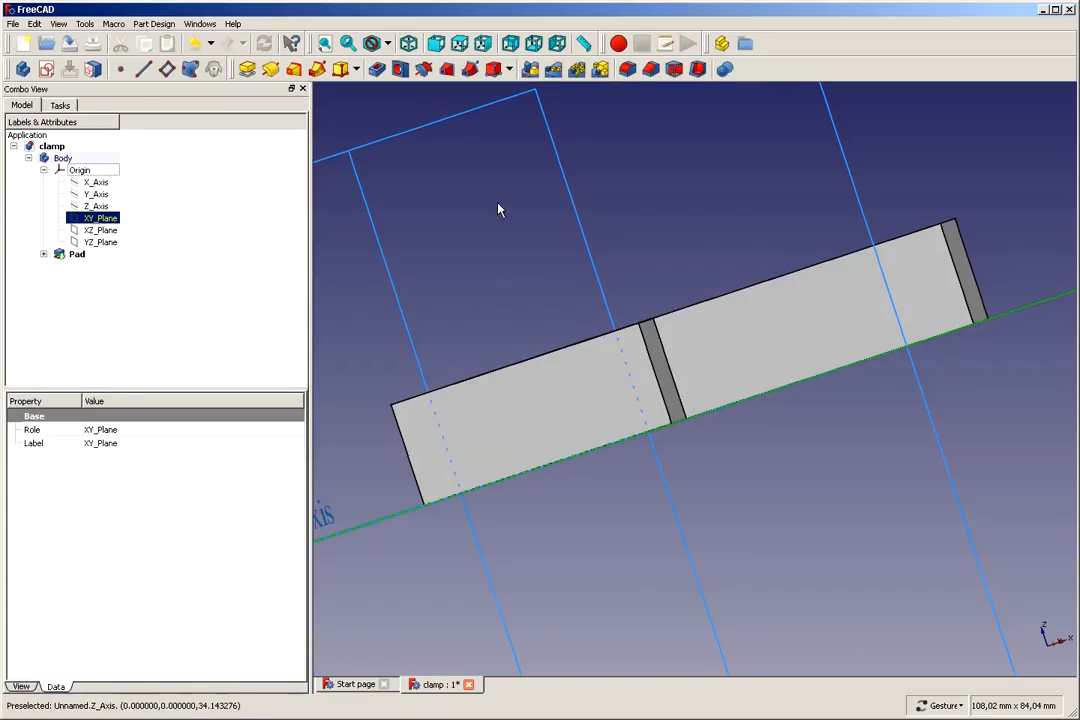
Show the clamp in an isometric view with orthographic projection and hide the body's origin axes and planes
{"action": "left_click", "coordinate": [408, 43]}
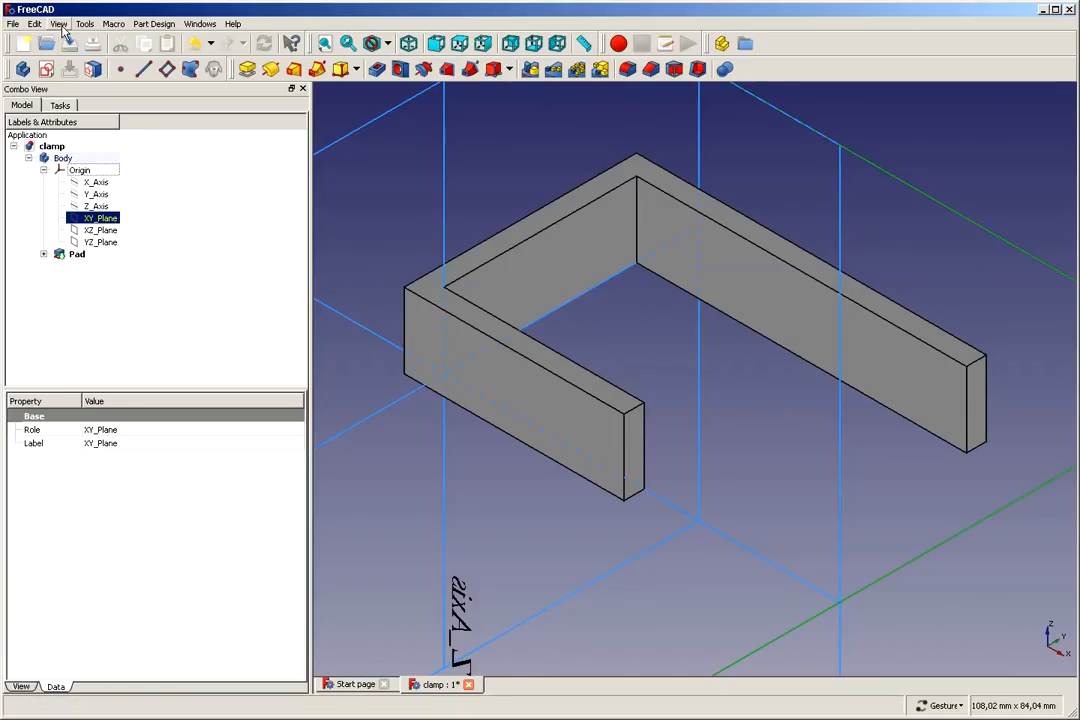
{"action": "left_click", "coordinate": [58, 23]}
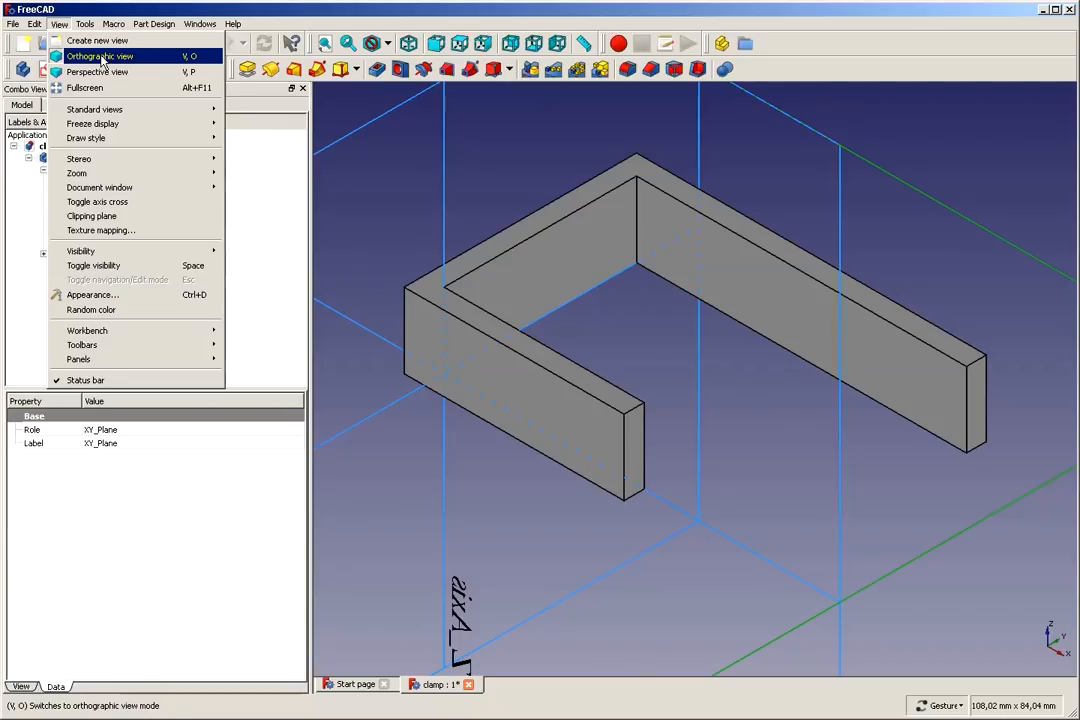
{"action": "left_click", "coordinate": [101, 60]}
{"action": "scroll", "coordinate": [475, 429], "scroll_direction": "down", "scroll_amount": 4}
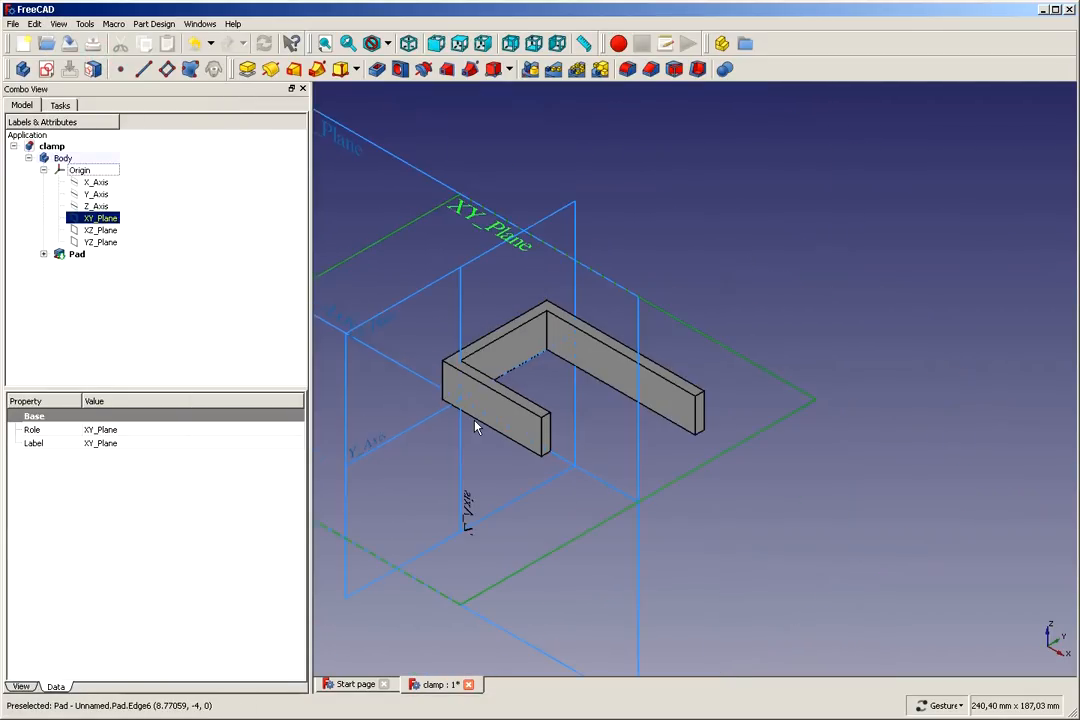
{"action": "left_click", "coordinate": [80, 171]}
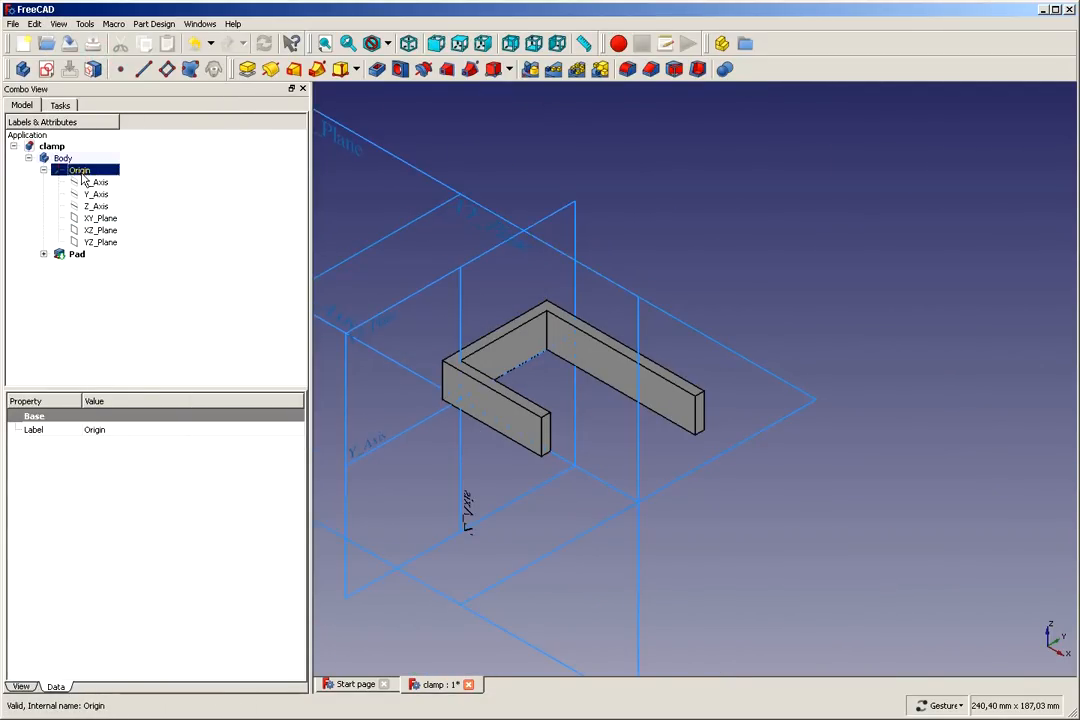
{"action": "key", "text": "space"}
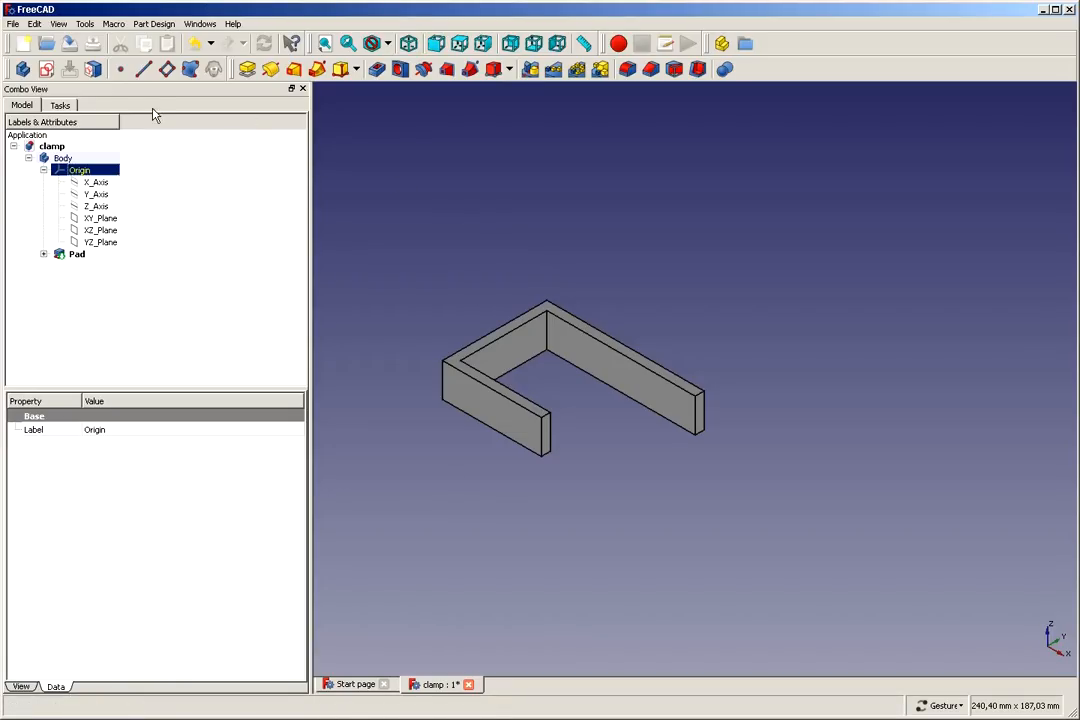
Examine the clamp's flat faces one by one: the long arm's inner face, the short arm's outer face and the web's inner face
{"action": "left_click", "coordinate": [622, 385]}
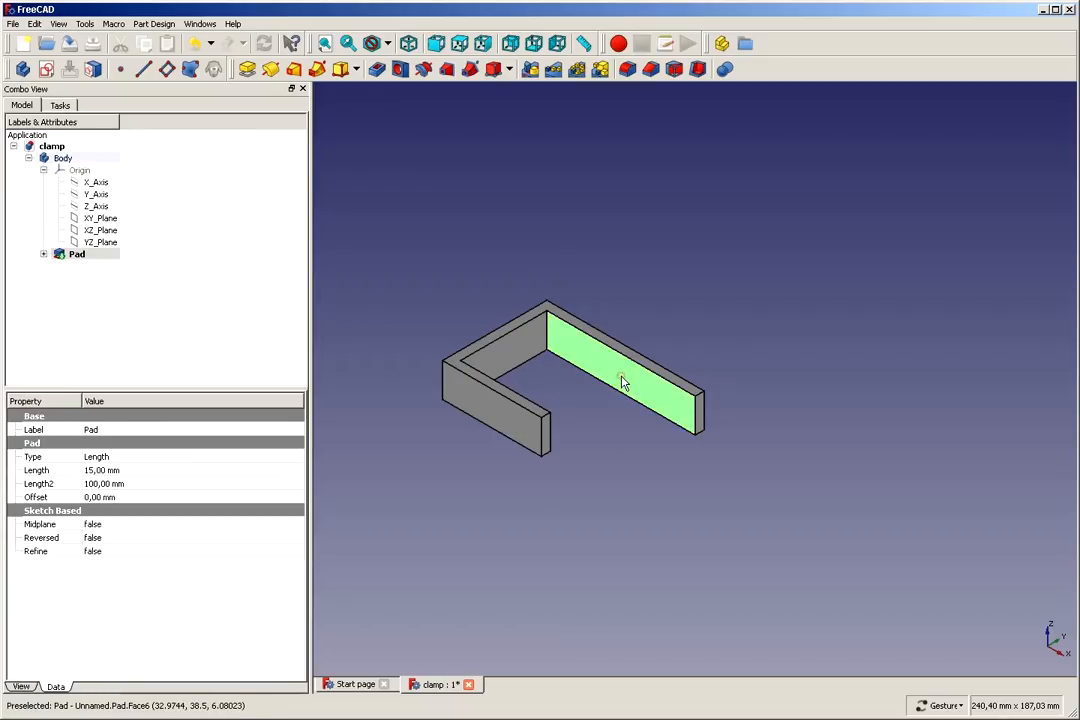
{"action": "left_click", "coordinate": [507, 430]}
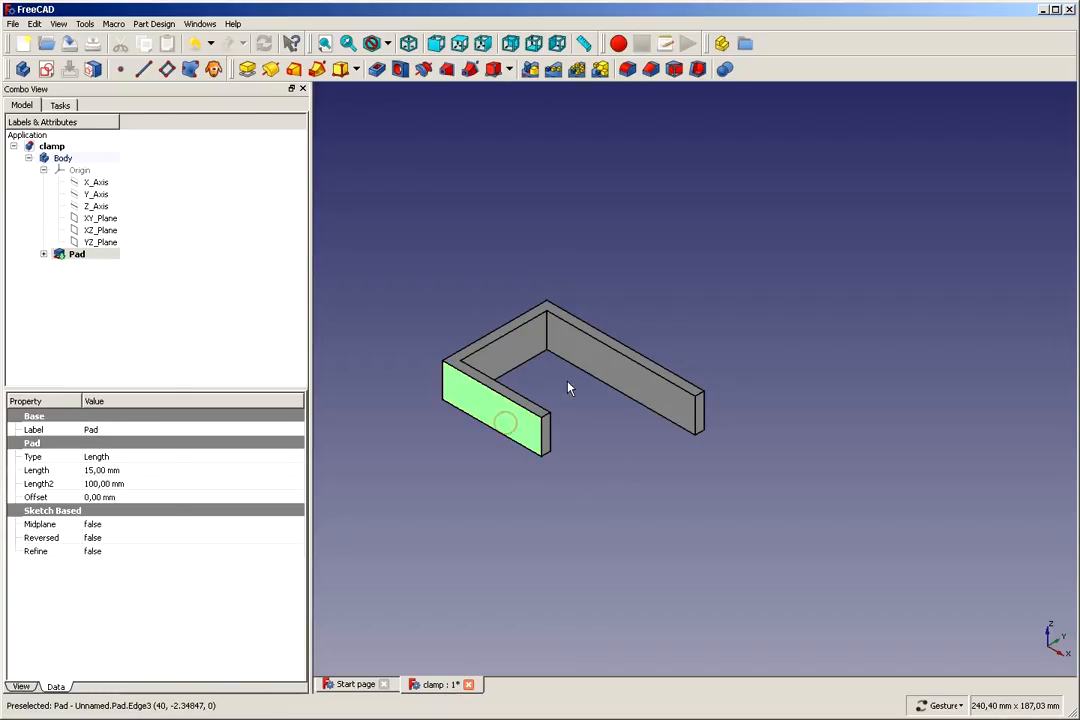
{"action": "left_click", "coordinate": [518, 343]}
{"action": "left_click", "coordinate": [608, 376]}
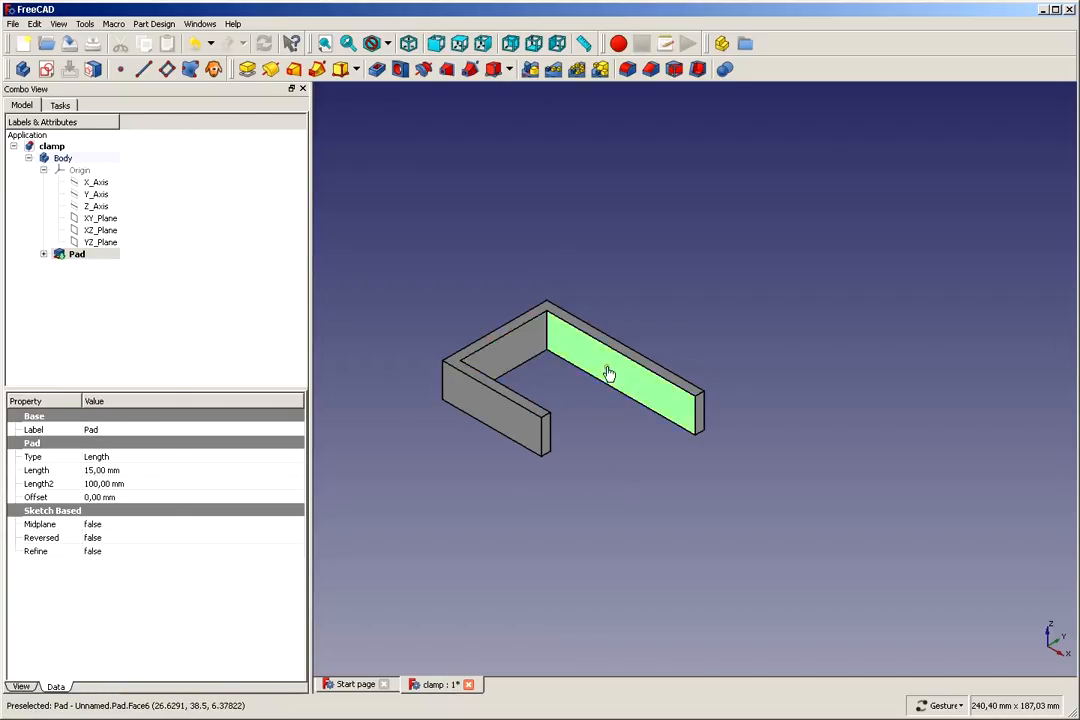
{"action": "left_click", "coordinate": [658, 486]}
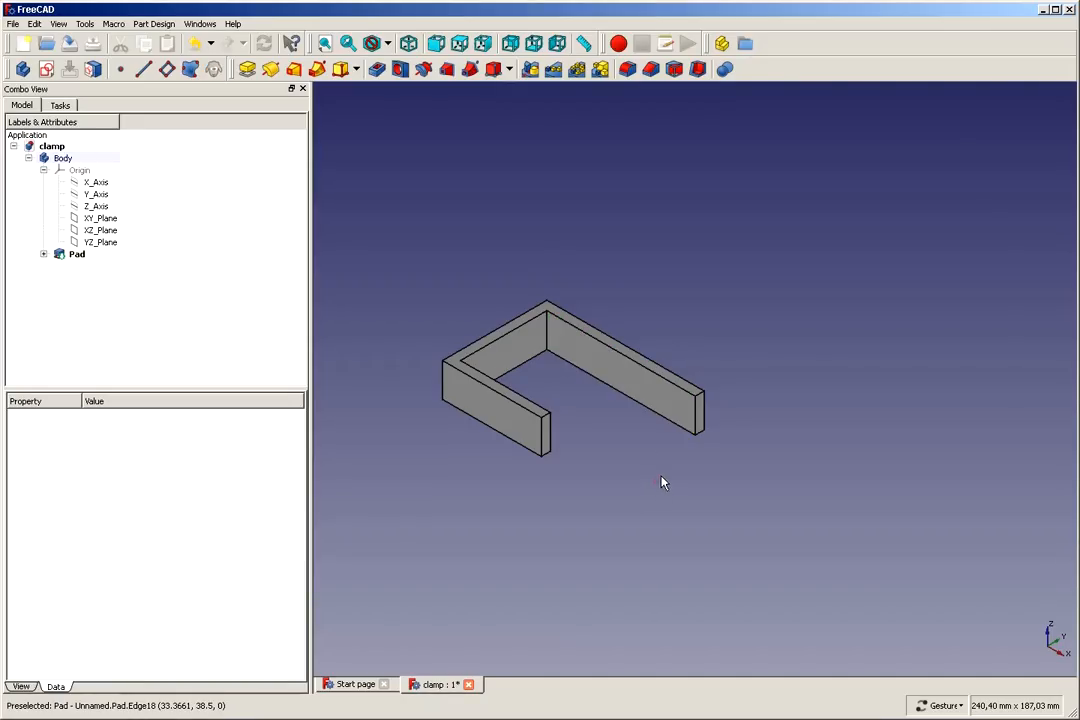
{"action": "left_click", "coordinate": [679, 413]}
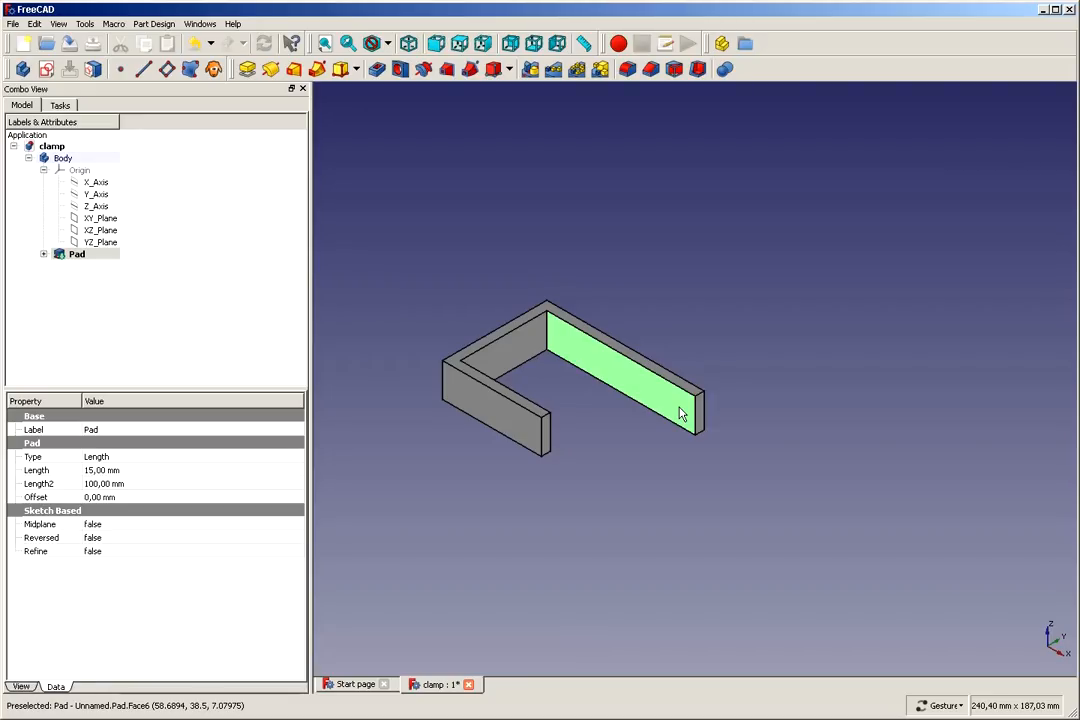
{"action": "left_click", "coordinate": [146, 303]}
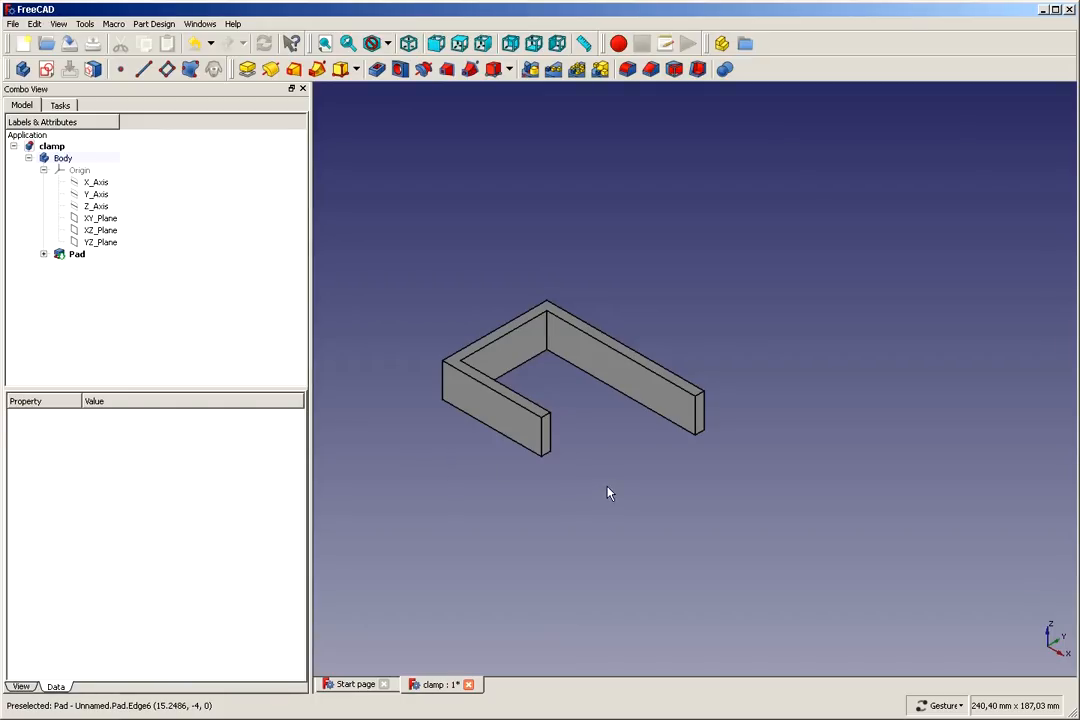
{"action": "left_click", "coordinate": [637, 388]}
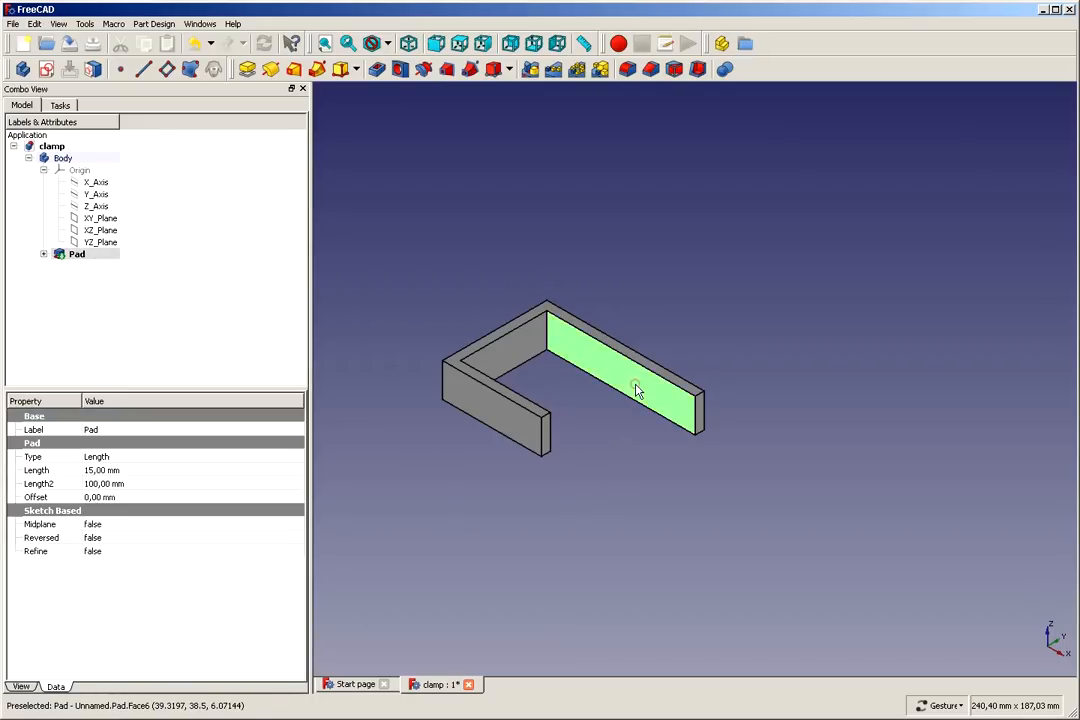
{"action": "left_click", "coordinate": [500, 352]}
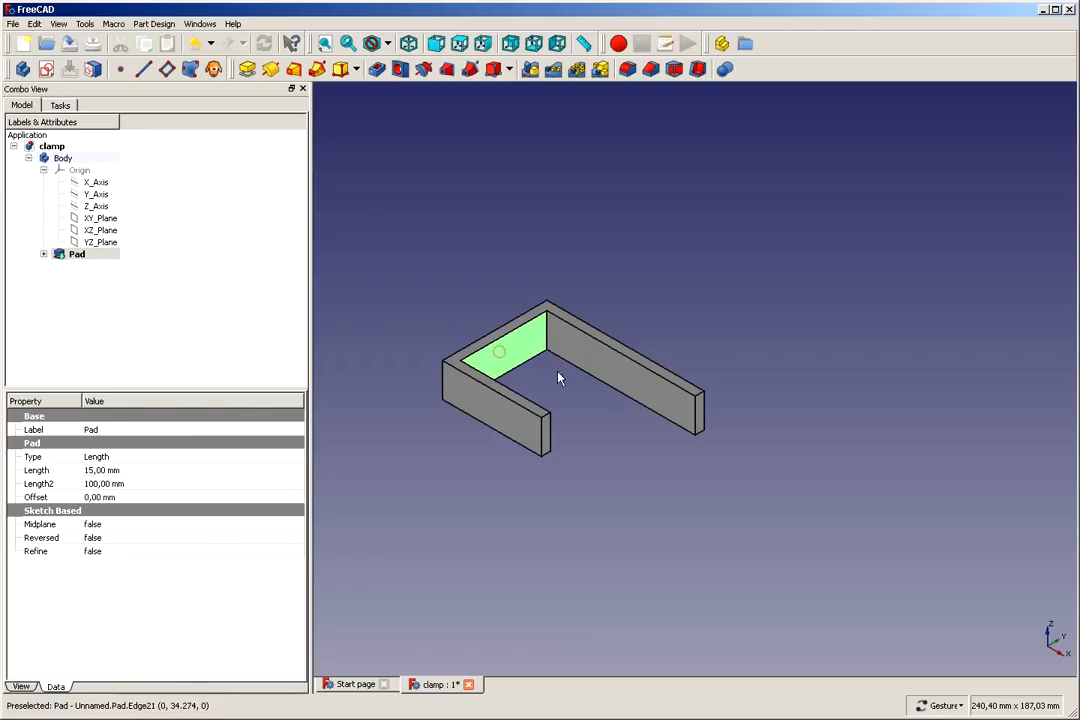
{"action": "left_click", "coordinate": [482, 413]}
{"action": "left_click", "coordinate": [610, 458]}
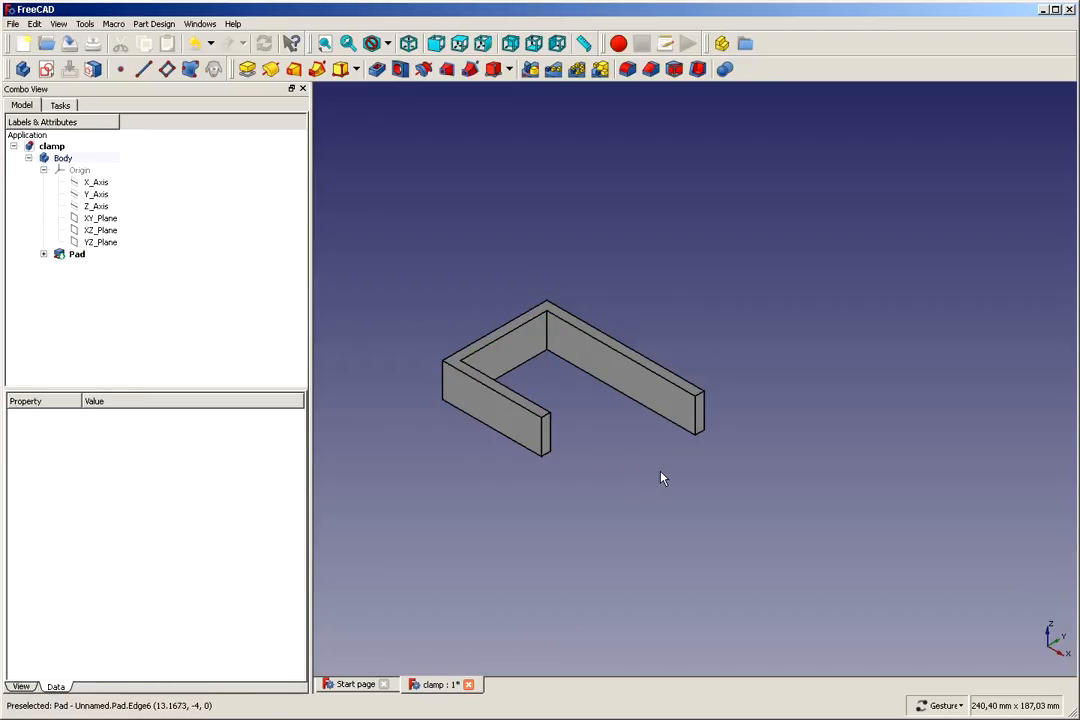
Create a new sketch on the inner face of the clamp's long arm
{"action": "left_click_drag", "start_coordinate": [640, 469], "coordinate": [623, 479]}
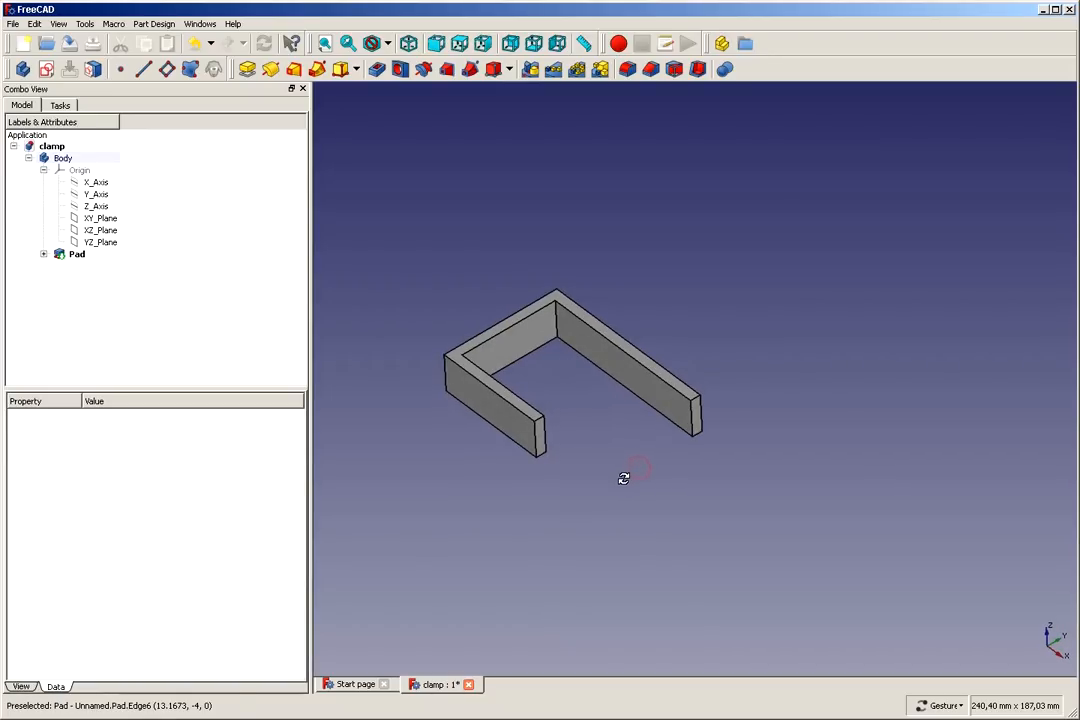
{"action": "left_click", "coordinate": [83, 174]}
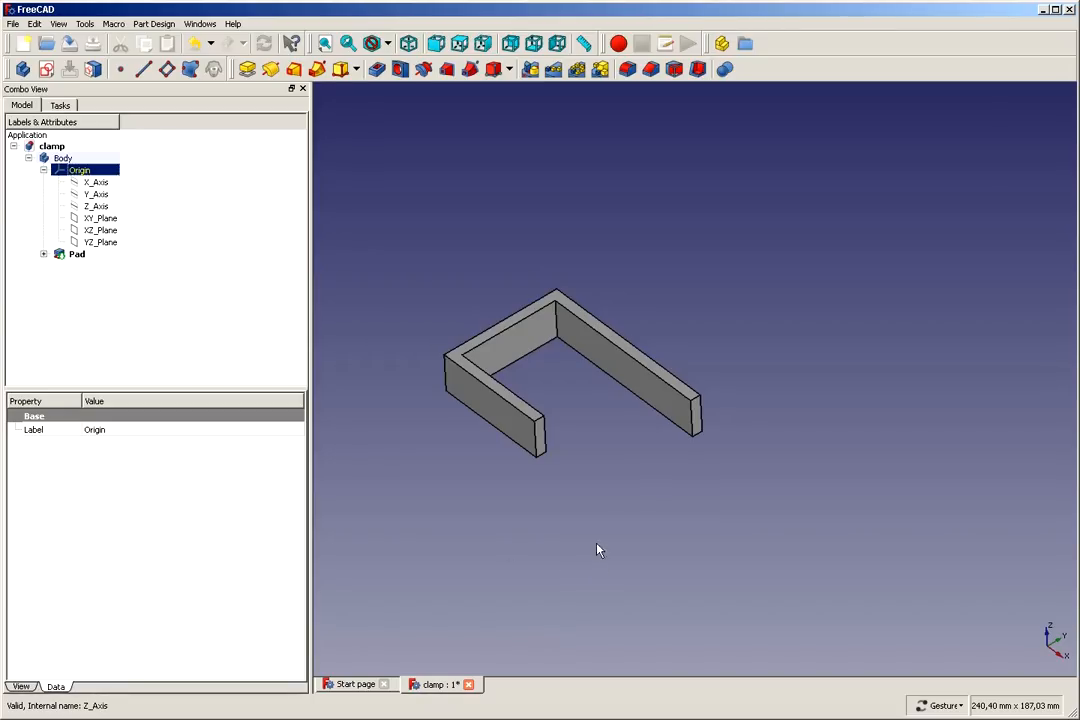
{"action": "left_click_drag", "start_coordinate": [614, 531], "coordinate": [634, 488]}
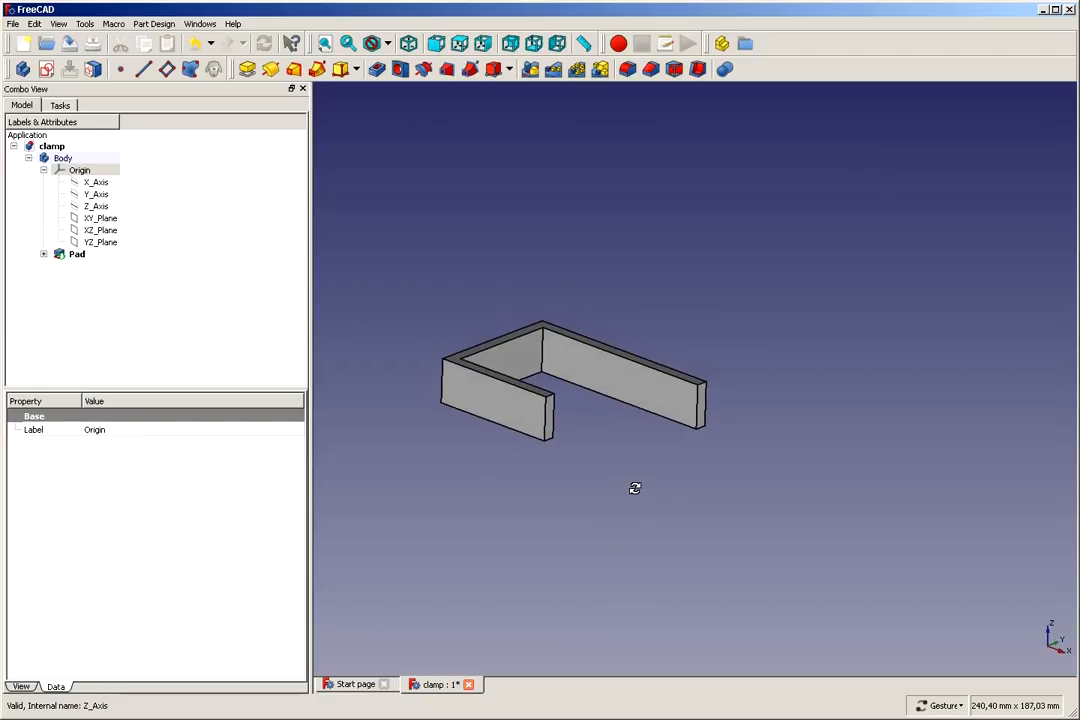
{"action": "left_click", "coordinate": [664, 407]}
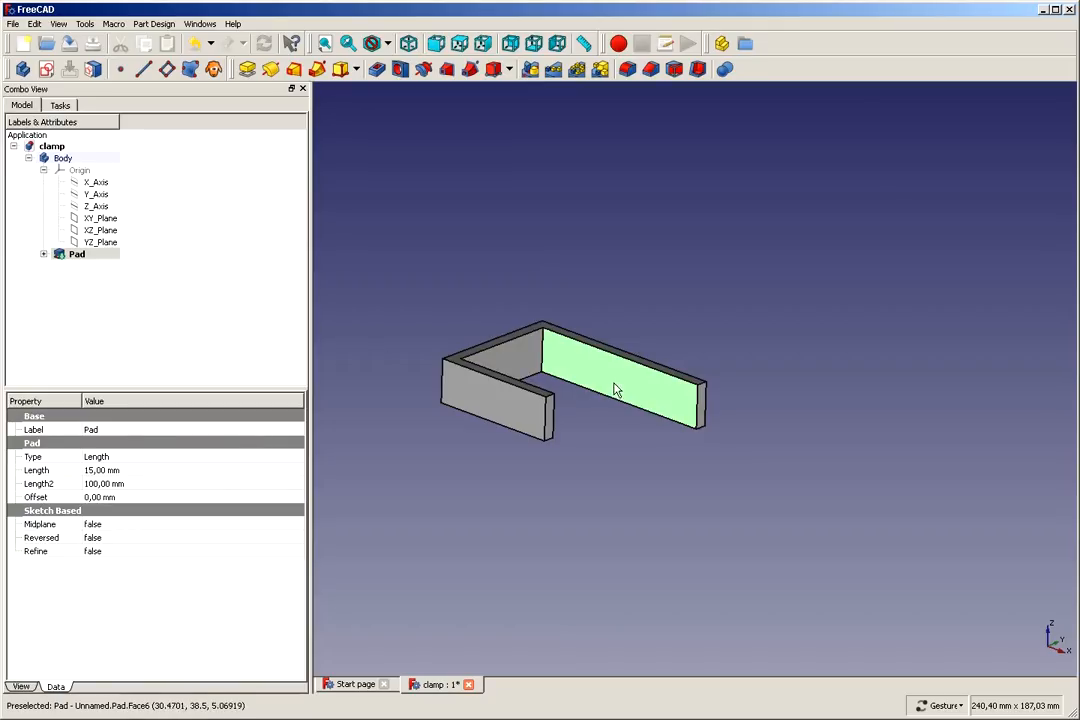
{"action": "left_click", "coordinate": [46, 70]}
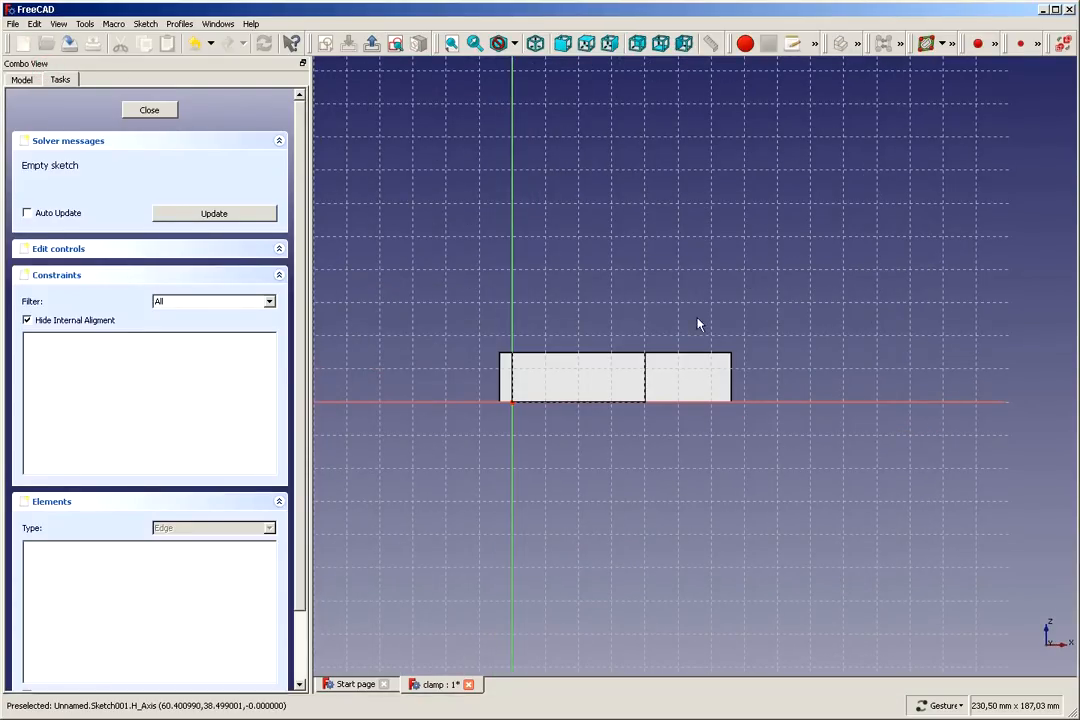
Arrange the collapsed sketch geometry and constraint tool groups in a second row so that all their tools are accessible
{"action": "scroll", "coordinate": [677, 315], "scroll_direction": "up", "scroll_amount": 3}
{"action": "scroll", "coordinate": [677, 315], "scroll_direction": "down", "scroll_amount": 2}
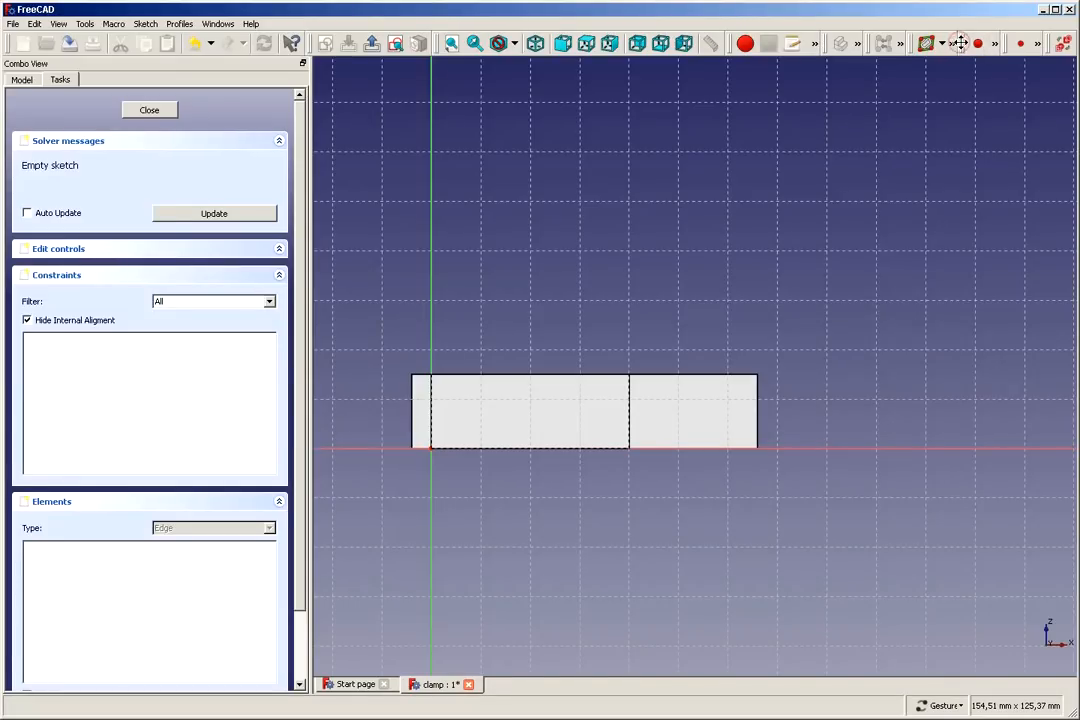
{"action": "mouse_move", "coordinate": [960, 47]}
{"action": "left_mouse_down"}
{"action": "mouse_move", "coordinate": [880, 92]}
{"action": "mouse_move", "coordinate": [530, 101]}
{"action": "mouse_move", "coordinate": [228, 66]}
{"action": "left_mouse_up"}
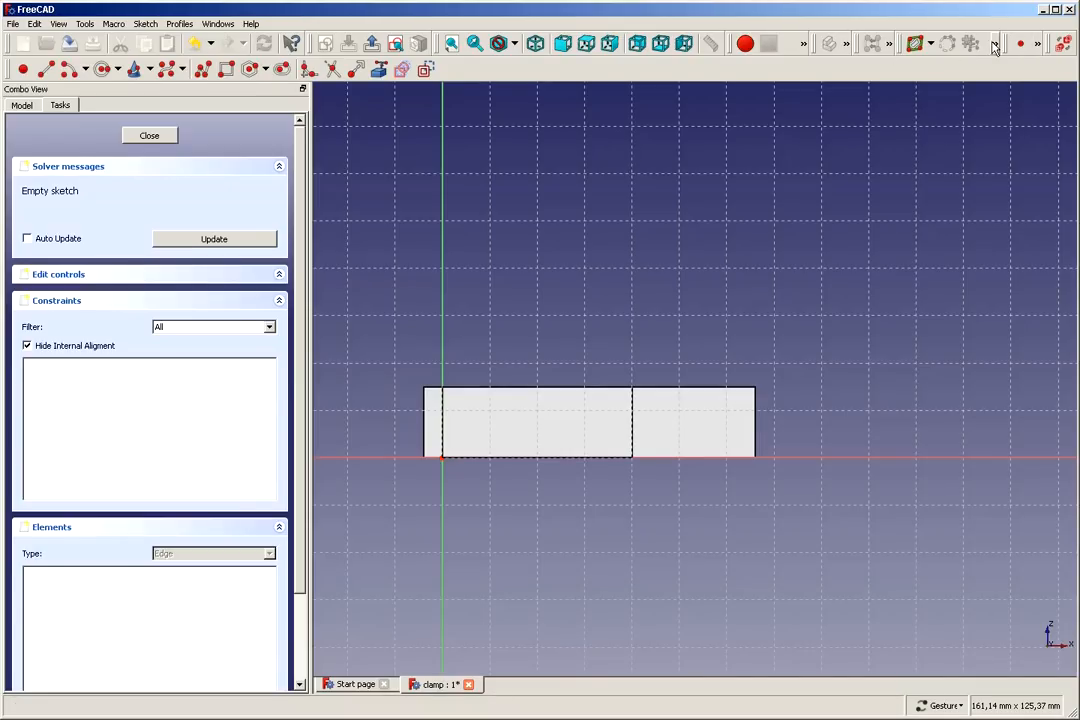
{"action": "mouse_move", "coordinate": [1006, 44]}
{"action": "left_mouse_down"}
{"action": "mouse_move", "coordinate": [677, 84]}
{"action": "mouse_move", "coordinate": [678, 72]}
{"action": "left_mouse_up"}
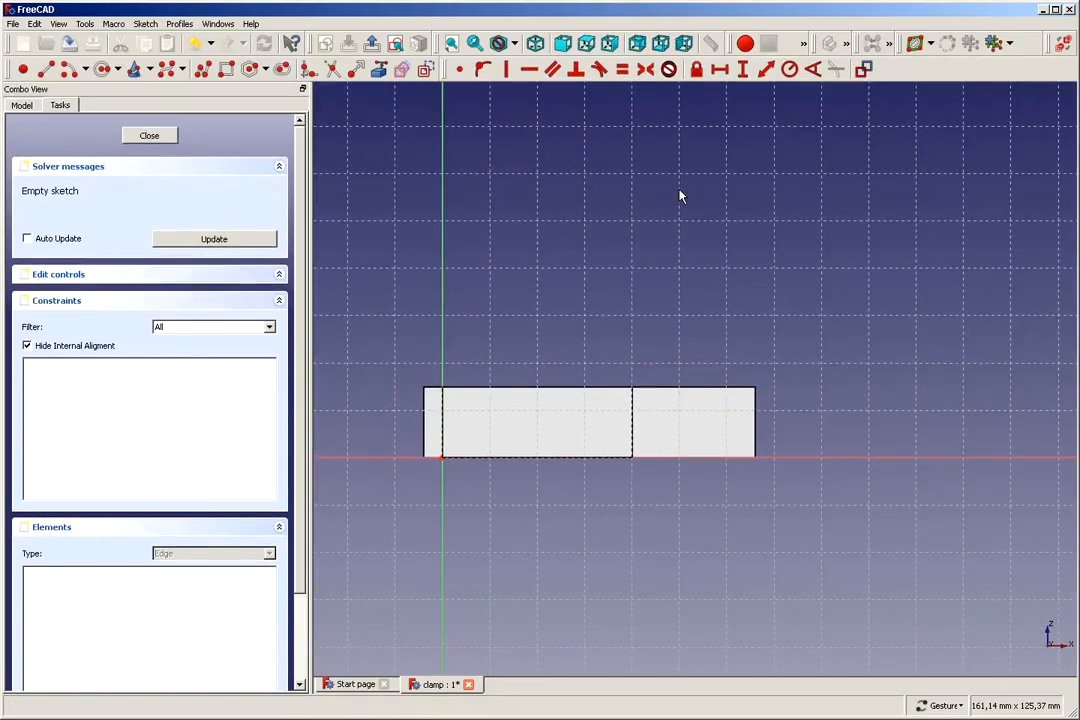
Sketch a rectangle about 12 mm wide and 23 mm high overlapping the free end of the long arm
{"action": "left_click", "coordinate": [226, 70]}
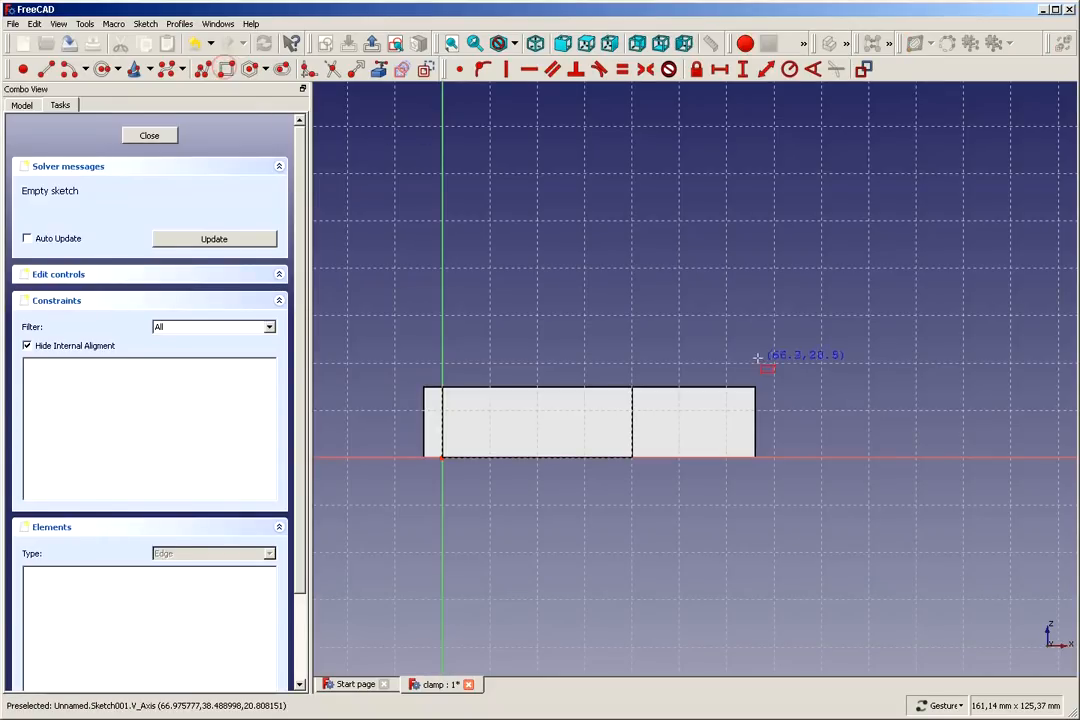
{"action": "left_click", "coordinate": [721, 366]}
{"action": "left_click", "coordinate": [778, 475]}
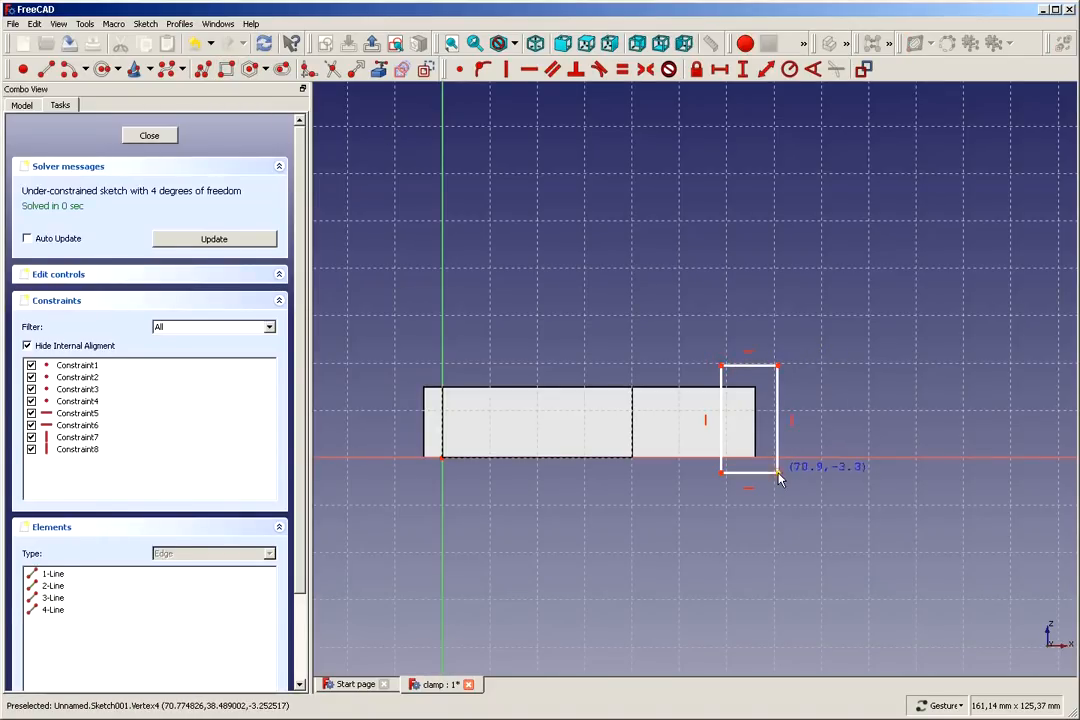
{"action": "right_click", "coordinate": [811, 412]}
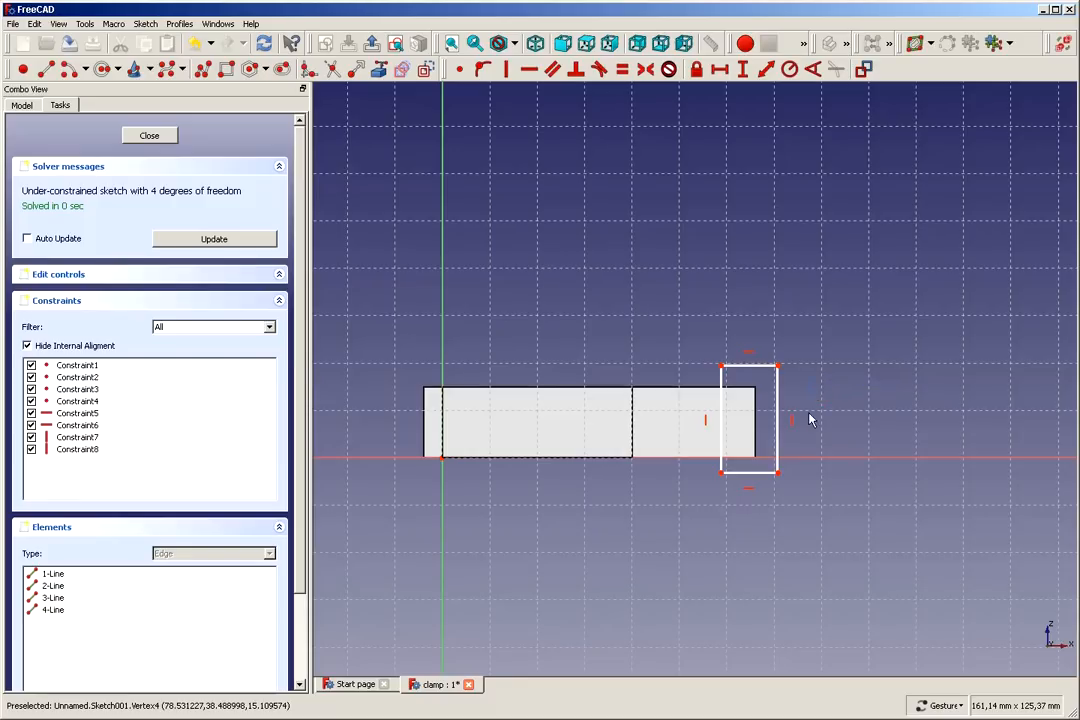
Try to line up the rectangle's upper and lower edges with the arm's outline freehand and bring its outer edge closer
{"action": "scroll", "coordinate": [803, 429], "scroll_direction": "up", "scroll_amount": 6}
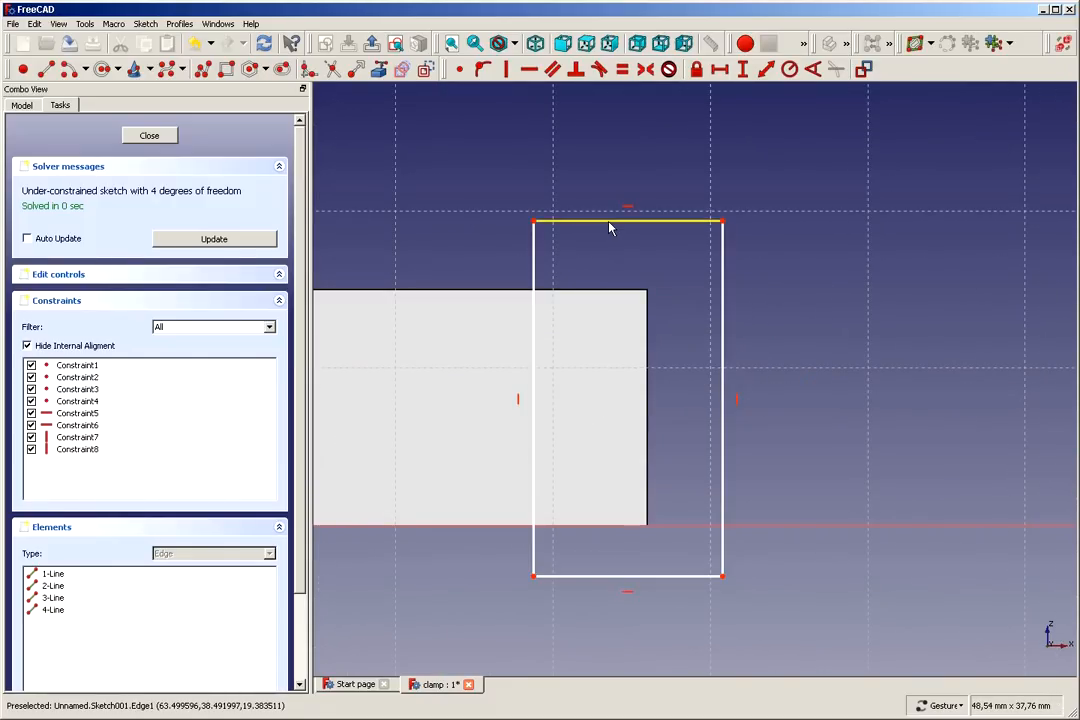
{"action": "left_click_drag", "start_coordinate": [610, 224], "coordinate": [596, 297]}
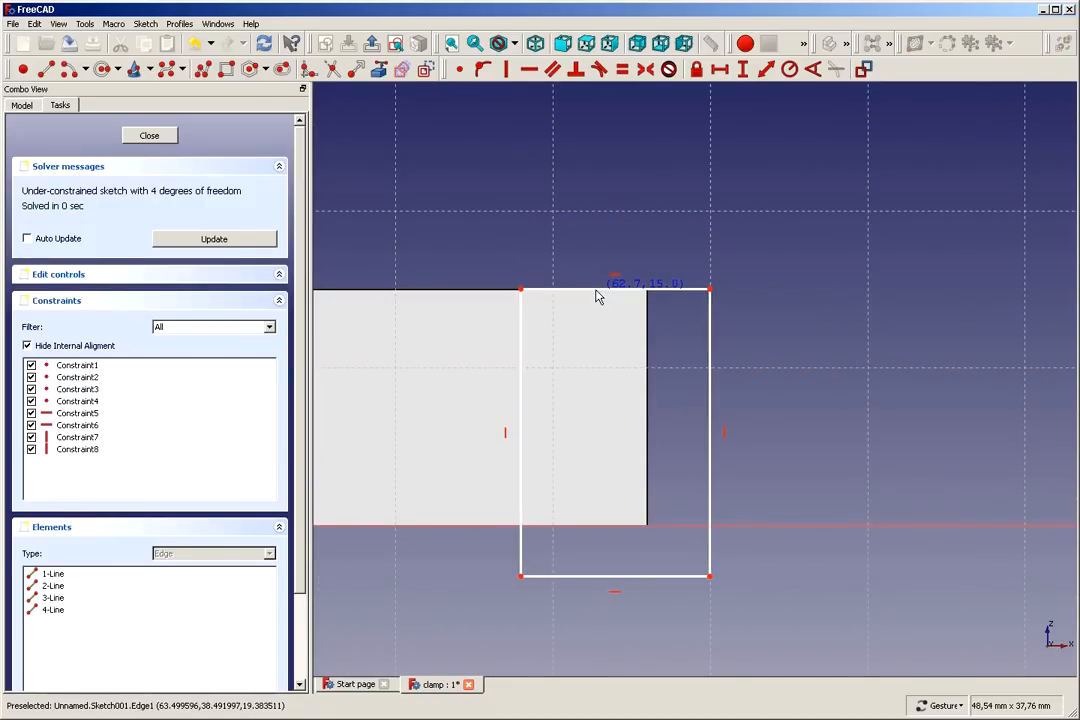
{"action": "left_click_drag", "start_coordinate": [600, 581], "coordinate": [598, 525]}
{"action": "left_click_drag", "start_coordinate": [706, 403], "coordinate": [675, 386]}
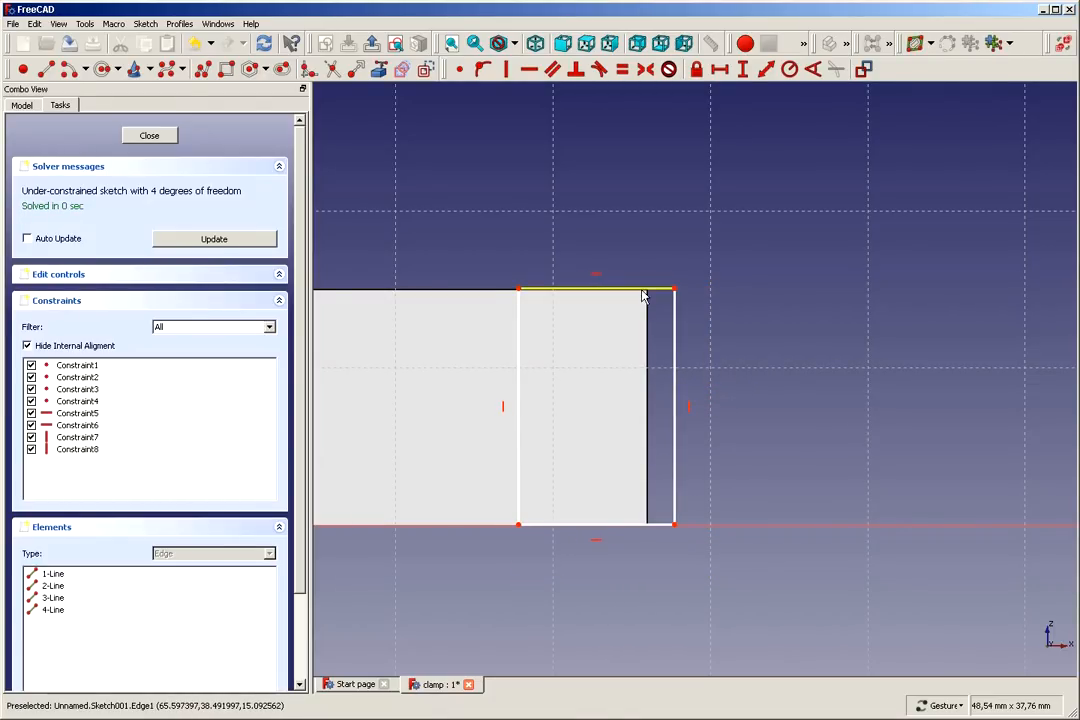
Move the rectangle's upper and lower edges about 2 mm beyond the arm's outline and nudge its outer edge inward
{"action": "left_click_drag", "start_coordinate": [629, 287], "coordinate": [643, 260]}
{"action": "left_click_drag", "start_coordinate": [603, 533], "coordinate": [599, 562]}
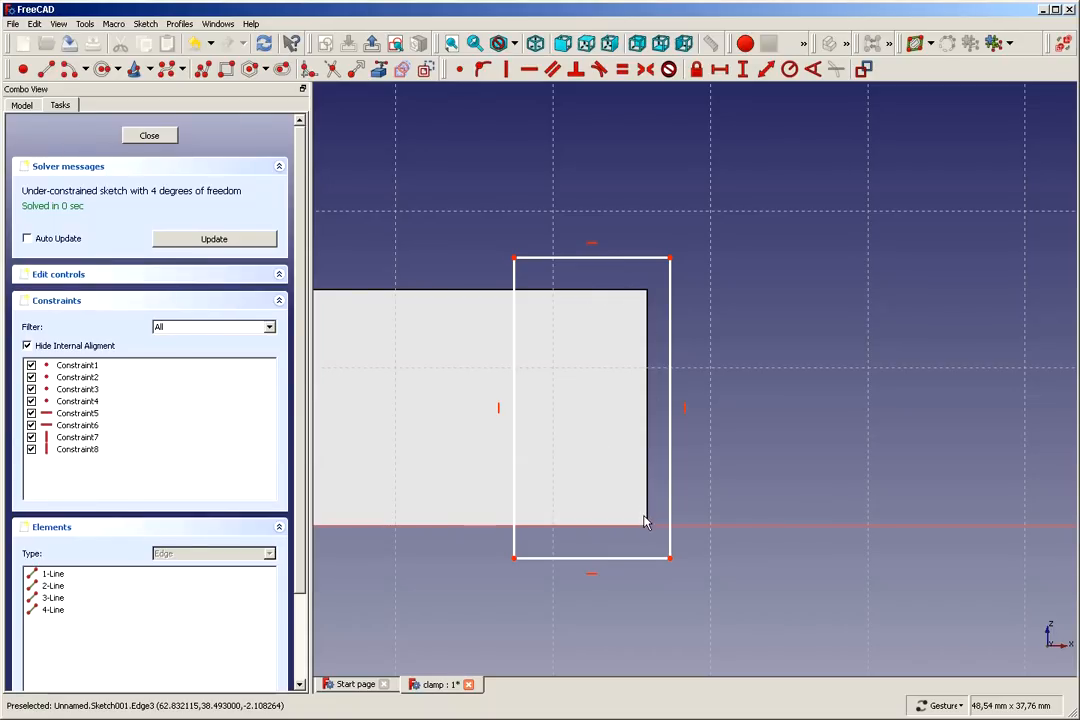
{"action": "mouse_move", "coordinate": [673, 436]}
{"action": "left_mouse_down"}
{"action": "mouse_move", "coordinate": [646, 436]}
{"action": "mouse_move", "coordinate": [670, 436]}
{"action": "left_mouse_up"}
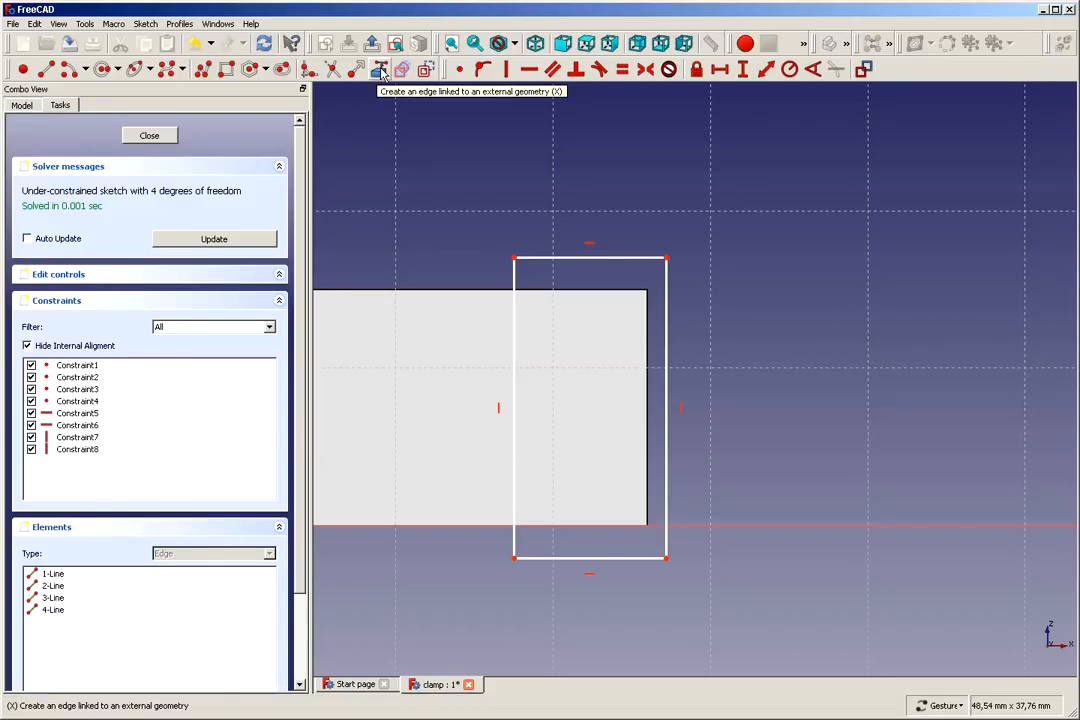
Start the external geometry tool and make the pad's base sketch visible in the model tree, hiding the pad temporarily
{"action": "left_click", "coordinate": [380, 68]}
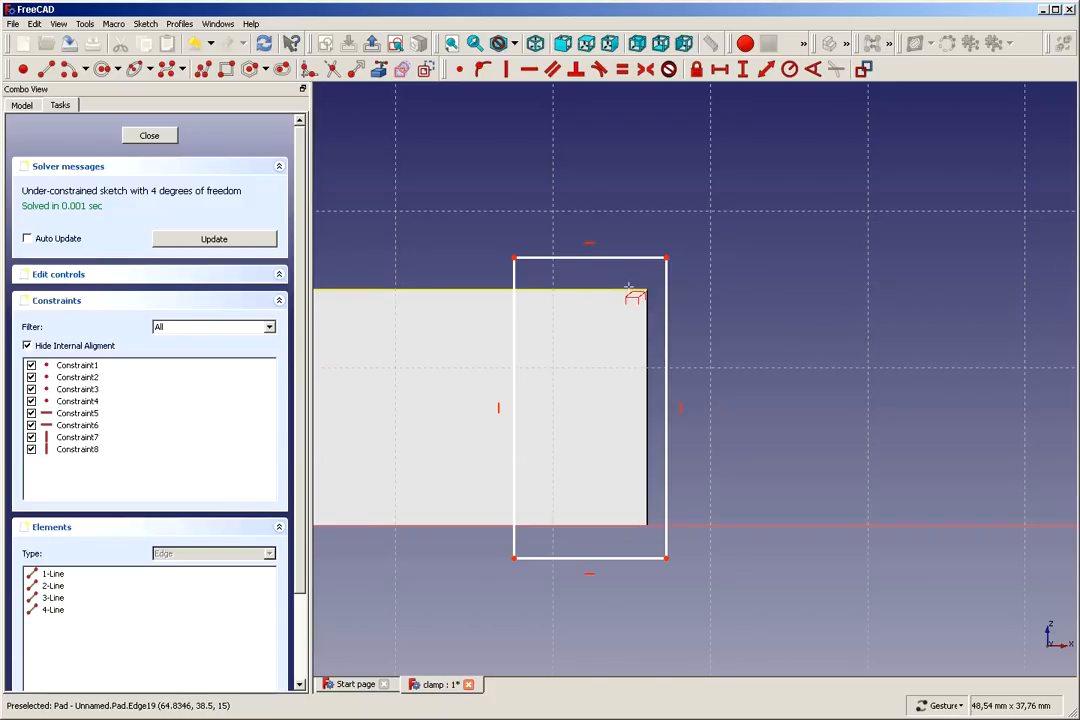
{"action": "key", "text": "Escape"}
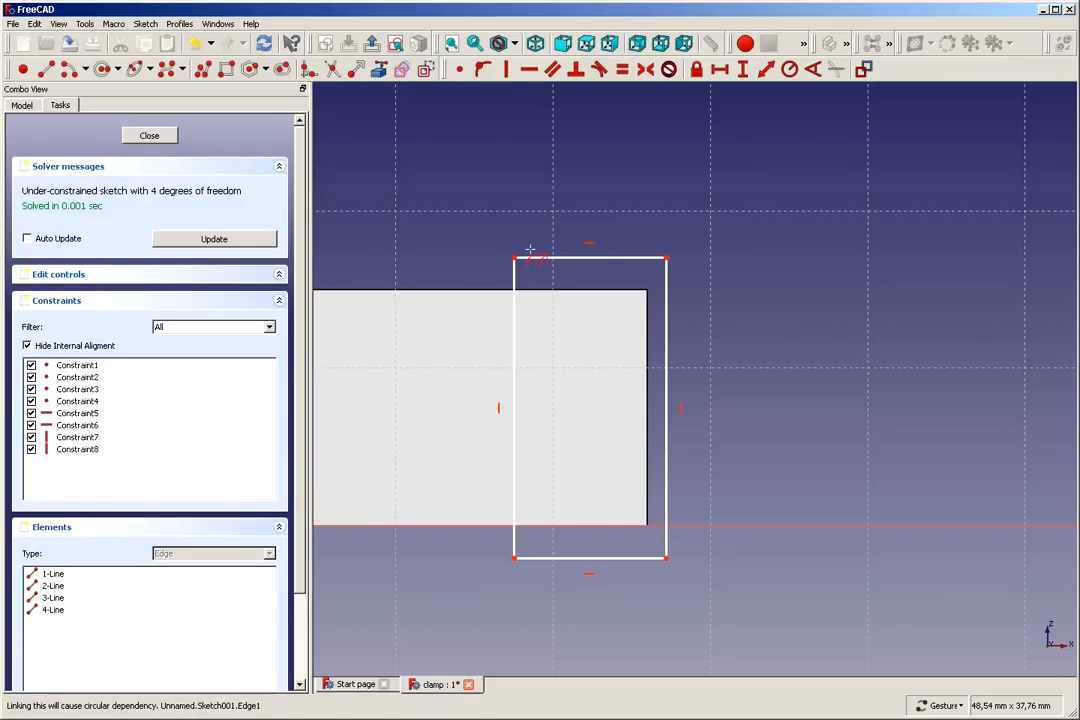
{"action": "left_click", "coordinate": [24, 105]}
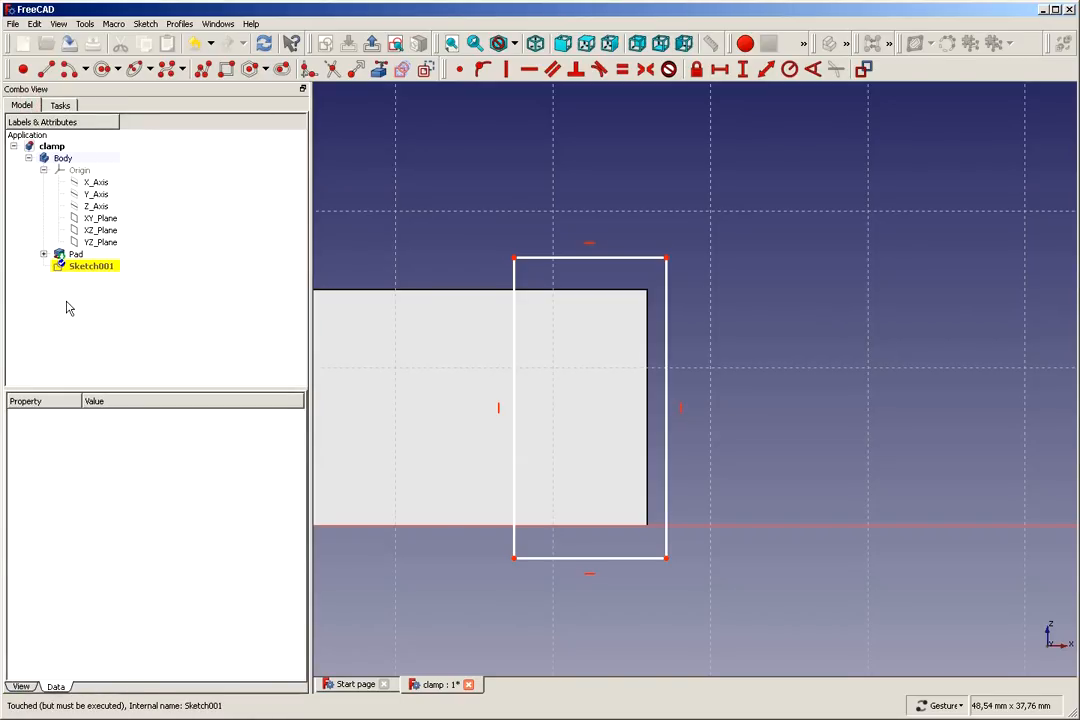
{"action": "left_click", "coordinate": [43, 255]}
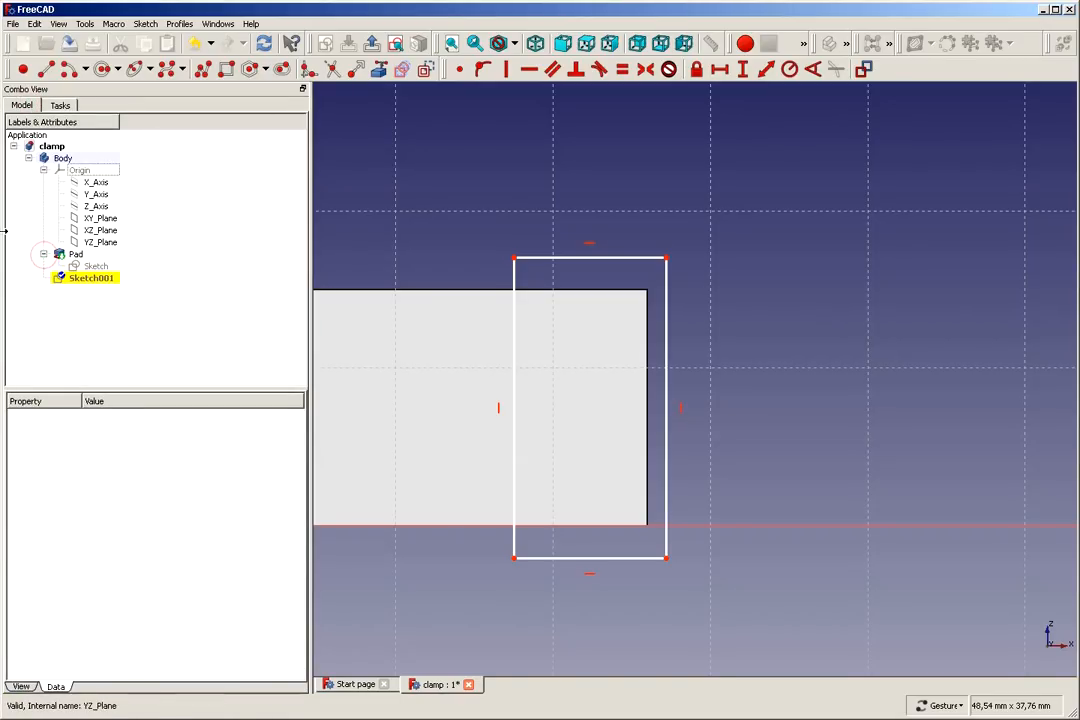
{"action": "left_click", "coordinate": [75, 255]}
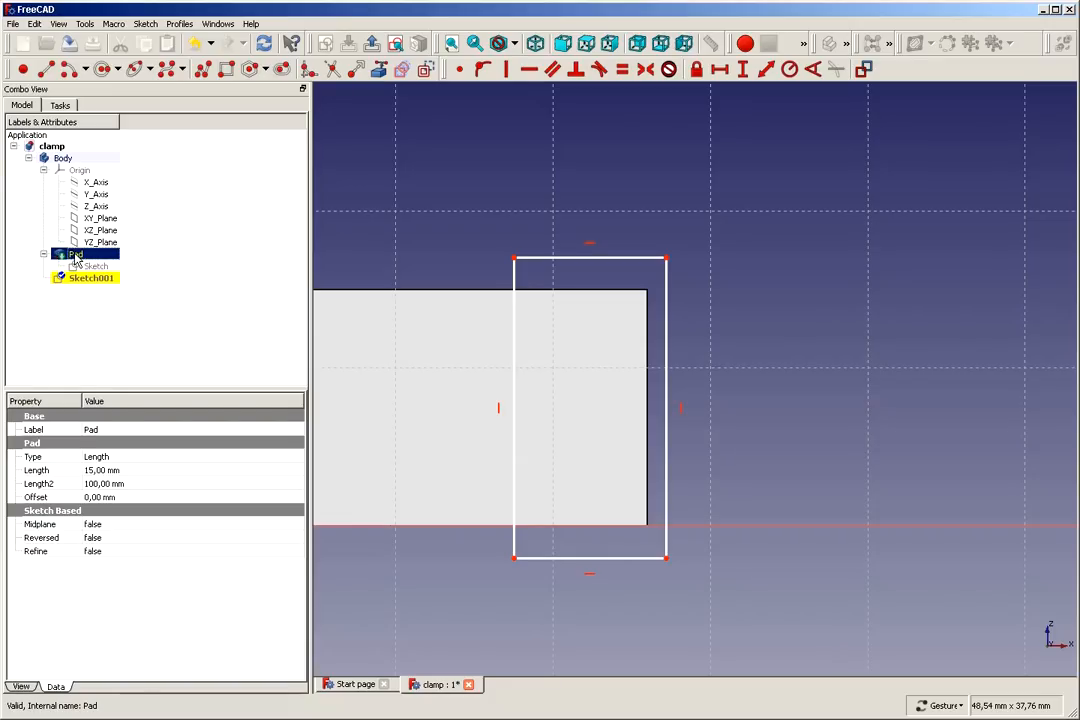
{"action": "key", "text": "space"}
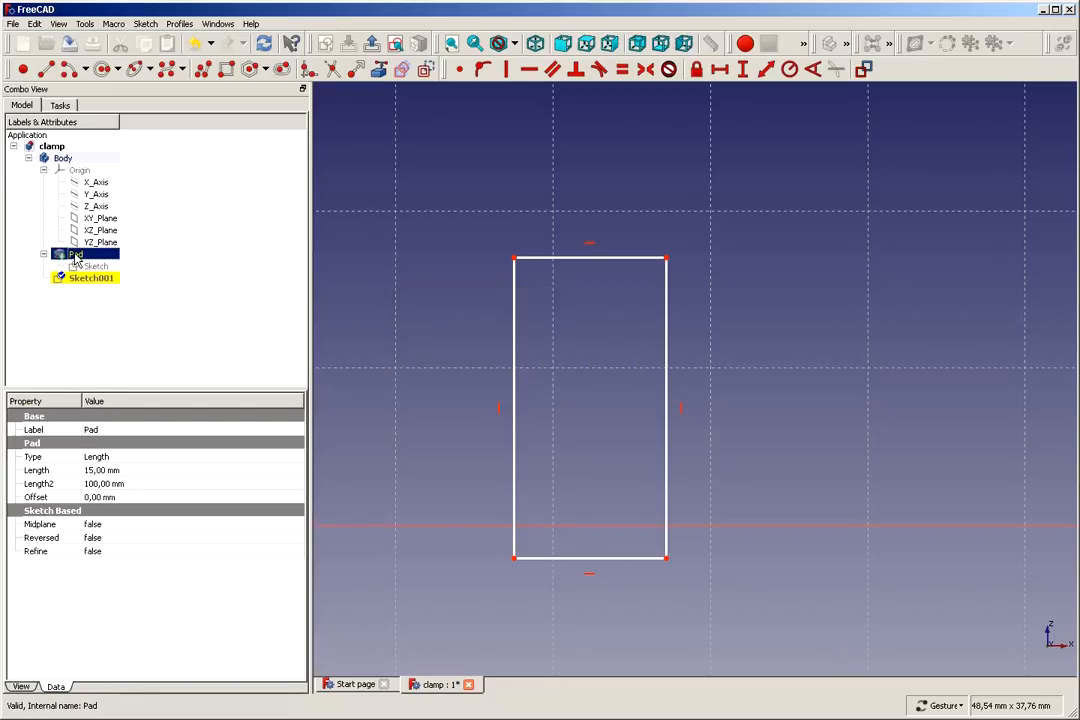
{"action": "left_click", "coordinate": [95, 266]}
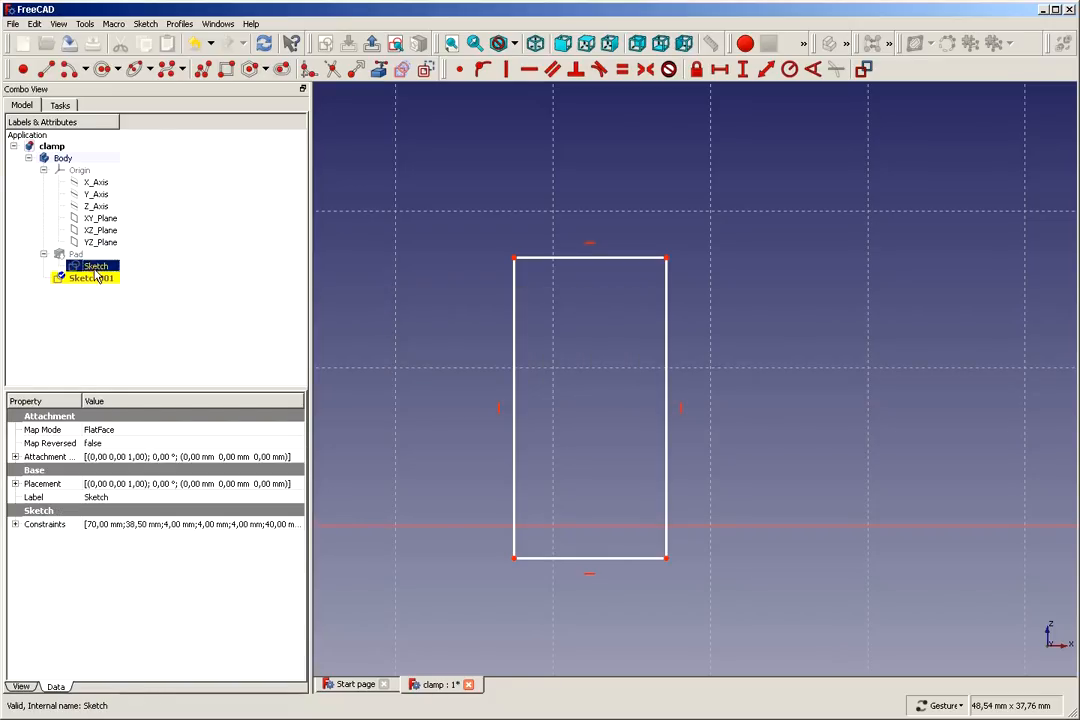
{"action": "left_click", "coordinate": [73, 256]}
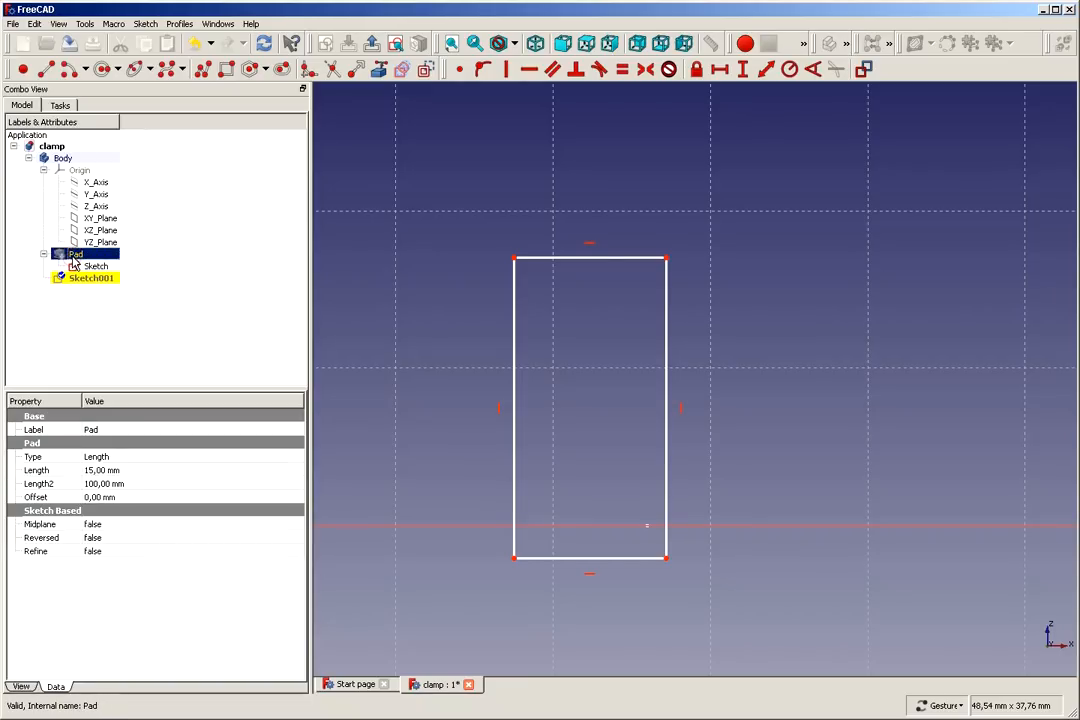
{"action": "key", "text": "space"}
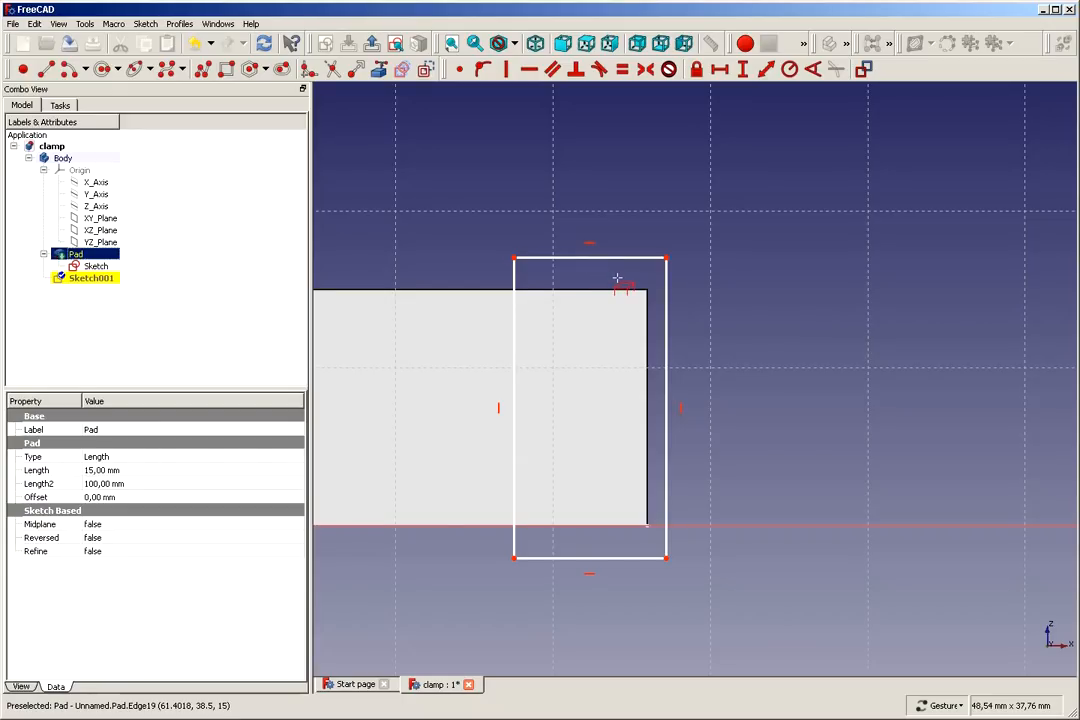
Link the long arm's upper edge and its vertical end edge into the sketch as external geometry
{"action": "left_click", "coordinate": [622, 290]}
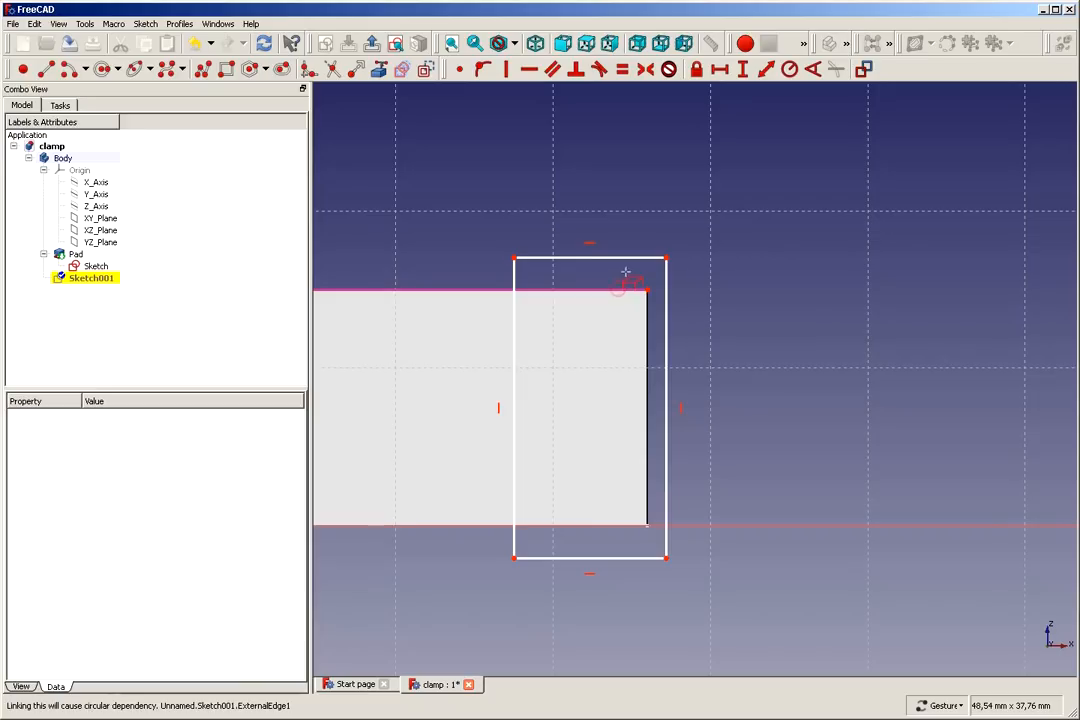
{"action": "left_click", "coordinate": [650, 493]}
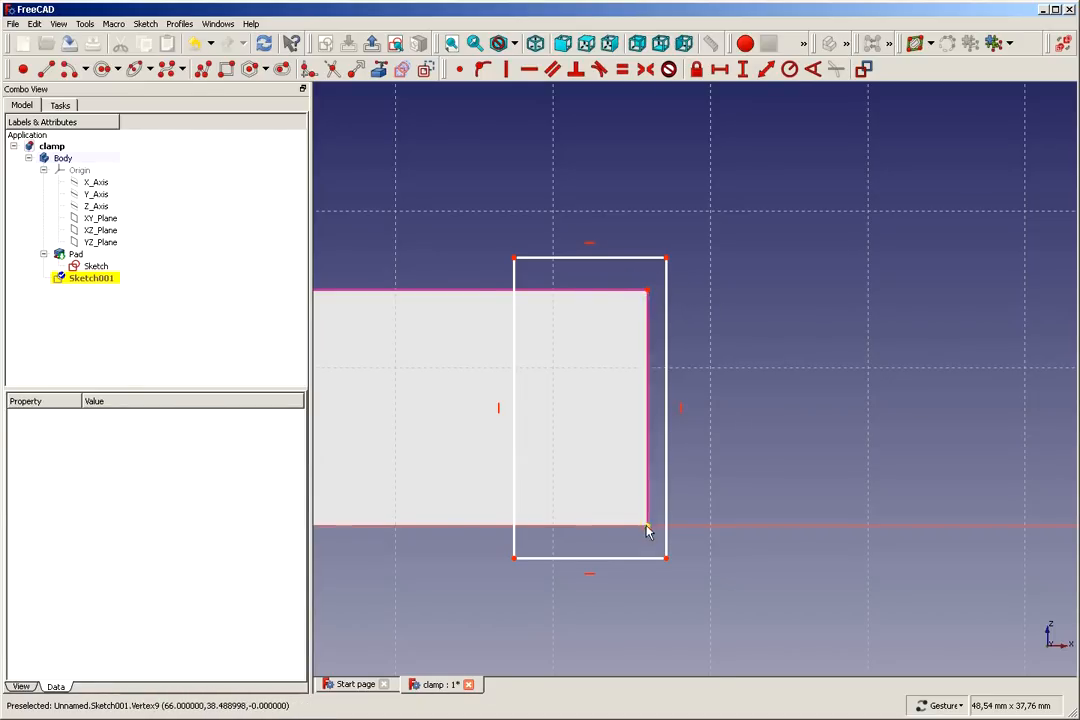
{"action": "left_click", "coordinate": [702, 226]}
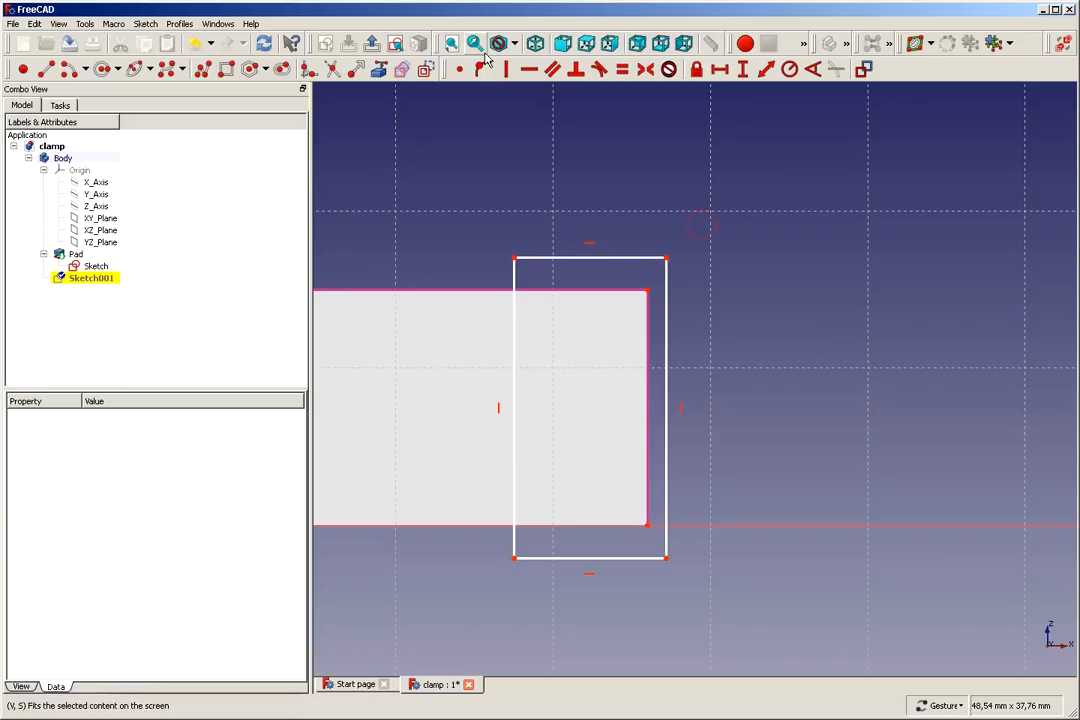
Make the rectangle's two outer corners coincident with the upper and lower corners of the arm's free end
{"action": "left_click", "coordinate": [667, 255]}
{"action": "left_click", "coordinate": [647, 288]}
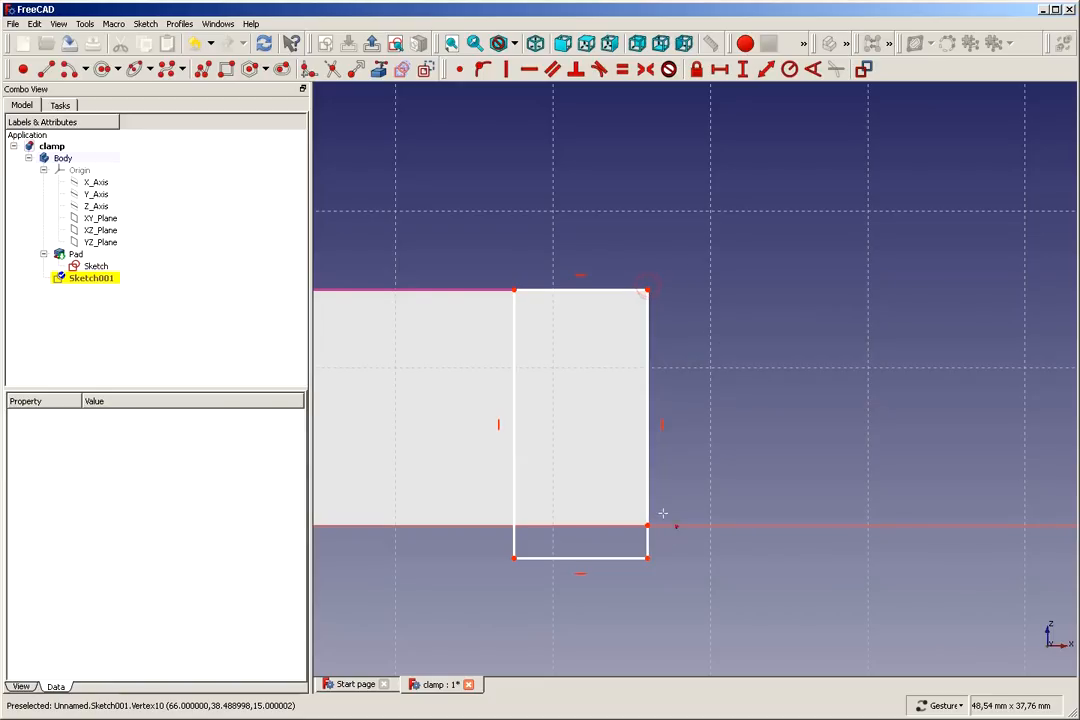
{"action": "left_click", "coordinate": [647, 559]}
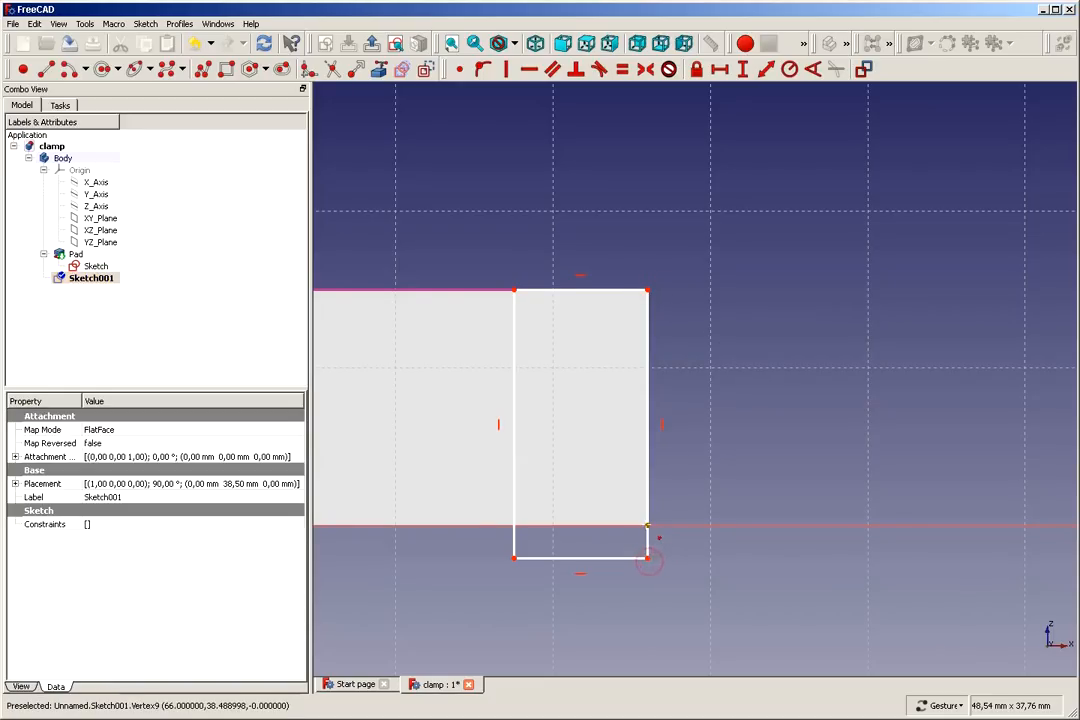
{"action": "left_click", "coordinate": [647, 525]}
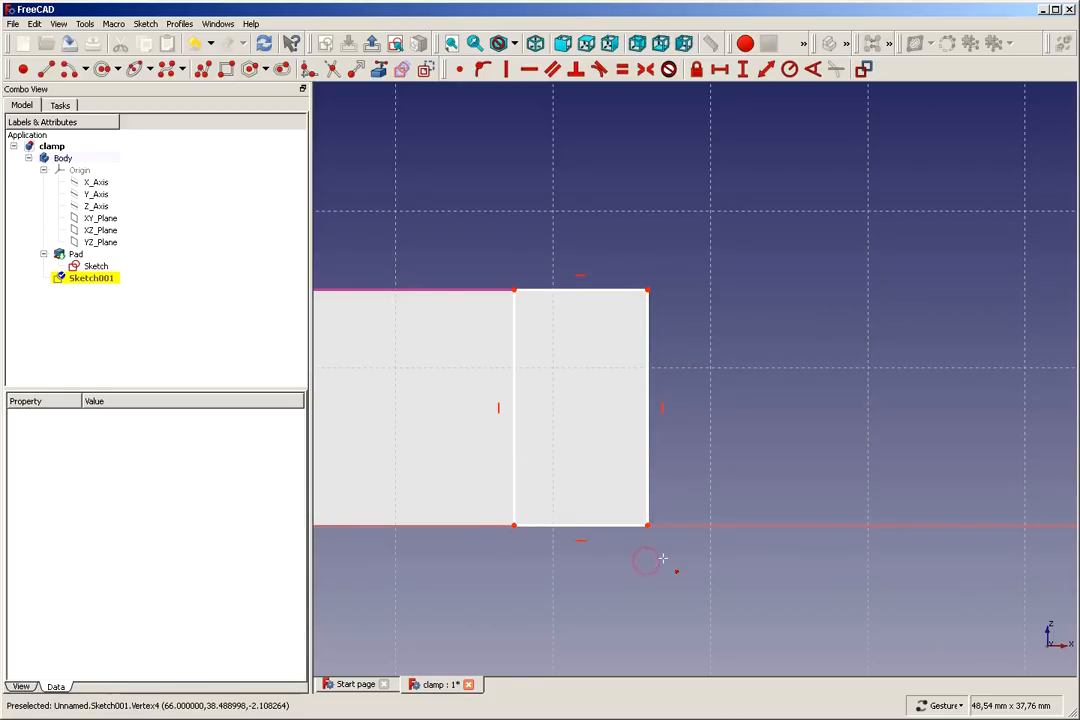
Constrain the rectangle's horizontal width to 10 mm
{"action": "mouse_move", "coordinate": [515, 332]}
{"action": "left_mouse_down"}
{"action": "mouse_move", "coordinate": [446, 330]}
{"action": "mouse_move", "coordinate": [519, 334]}
{"action": "left_mouse_up"}
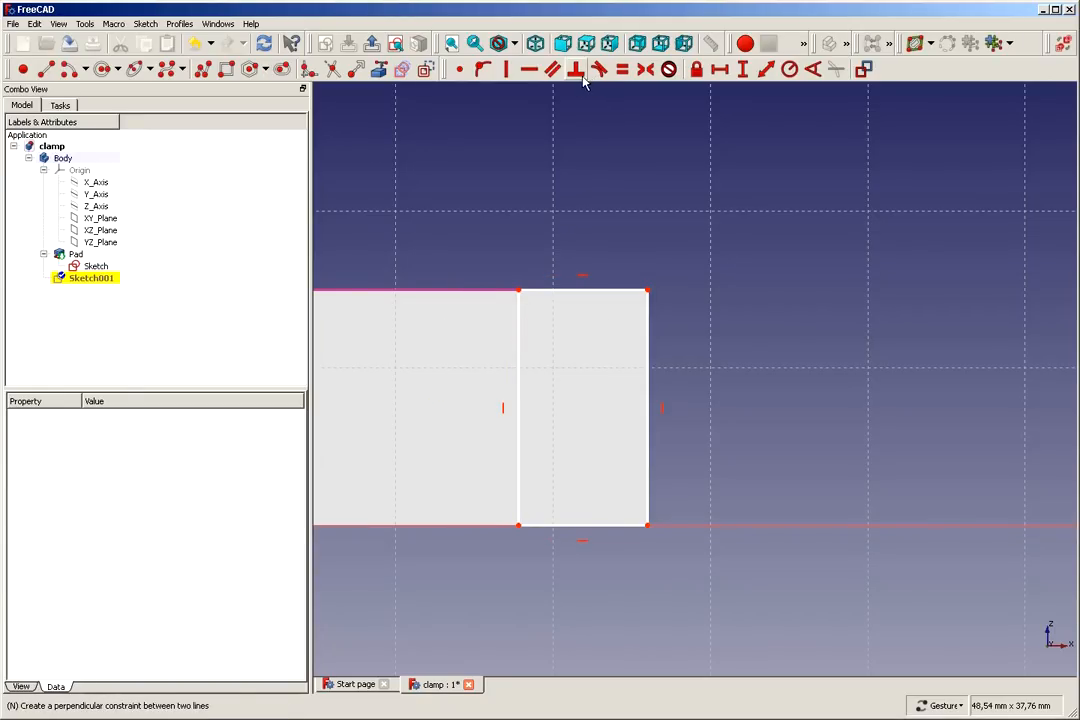
{"action": "left_click", "coordinate": [720, 70]}
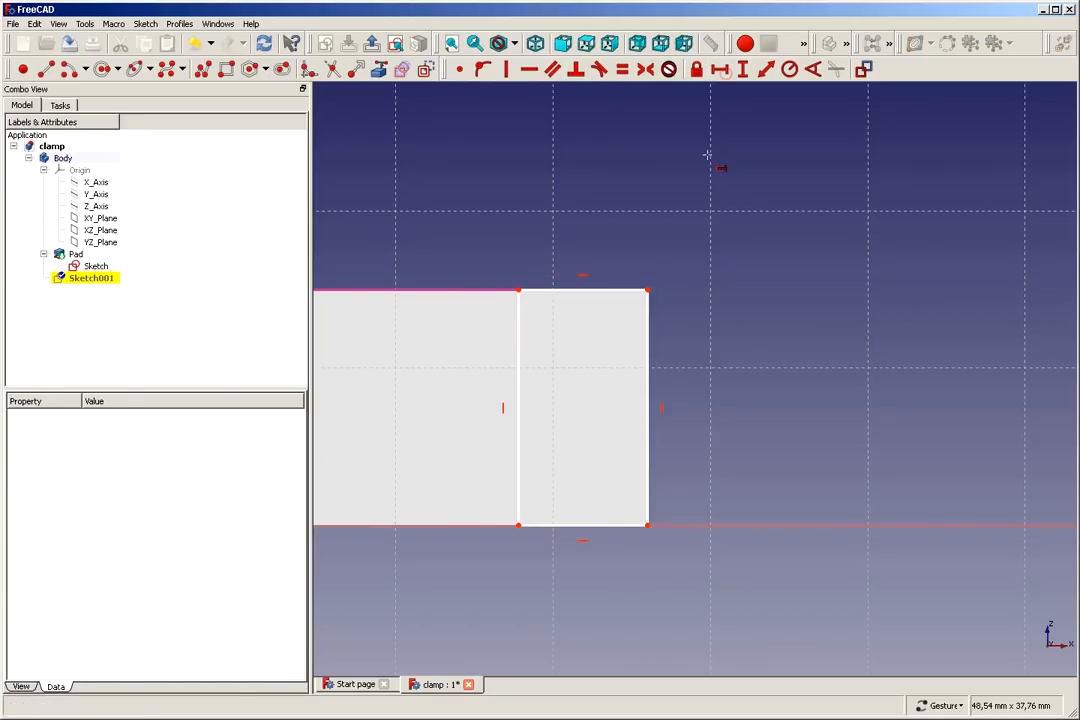
{"action": "left_click", "coordinate": [584, 289]}
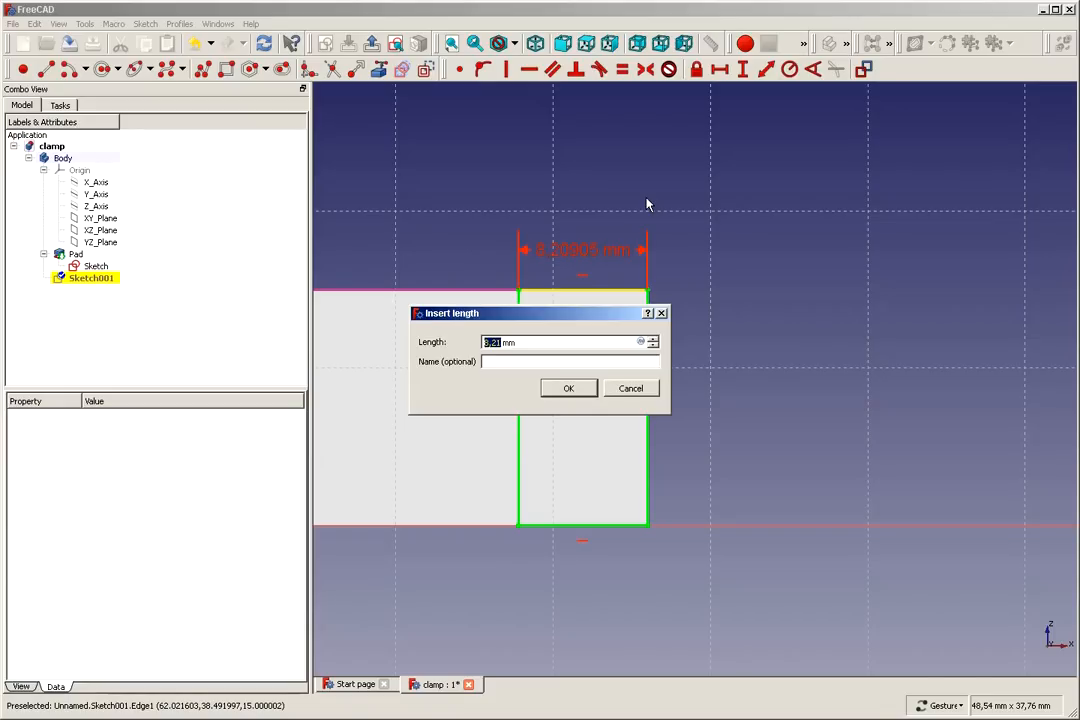
{"action": "type", "text": "10"}
{"action": "left_click", "coordinate": [567, 390]}
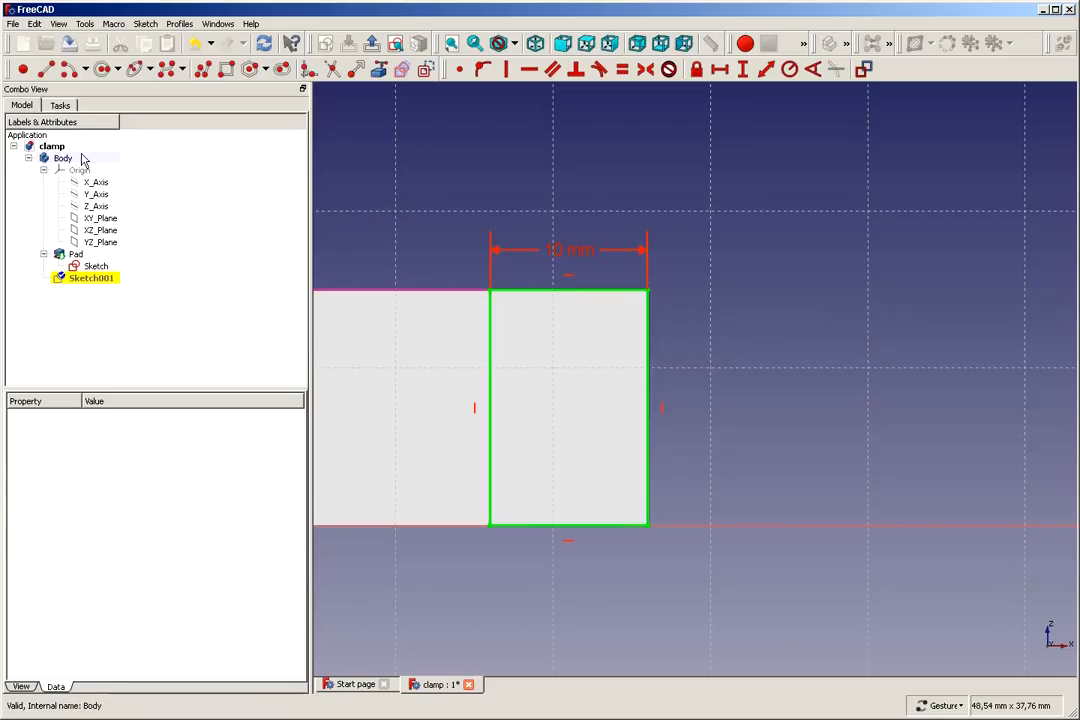
Close the finished rectangle sketch and move the Part Design modeling tools onto their own row
{"action": "left_click", "coordinate": [64, 106]}
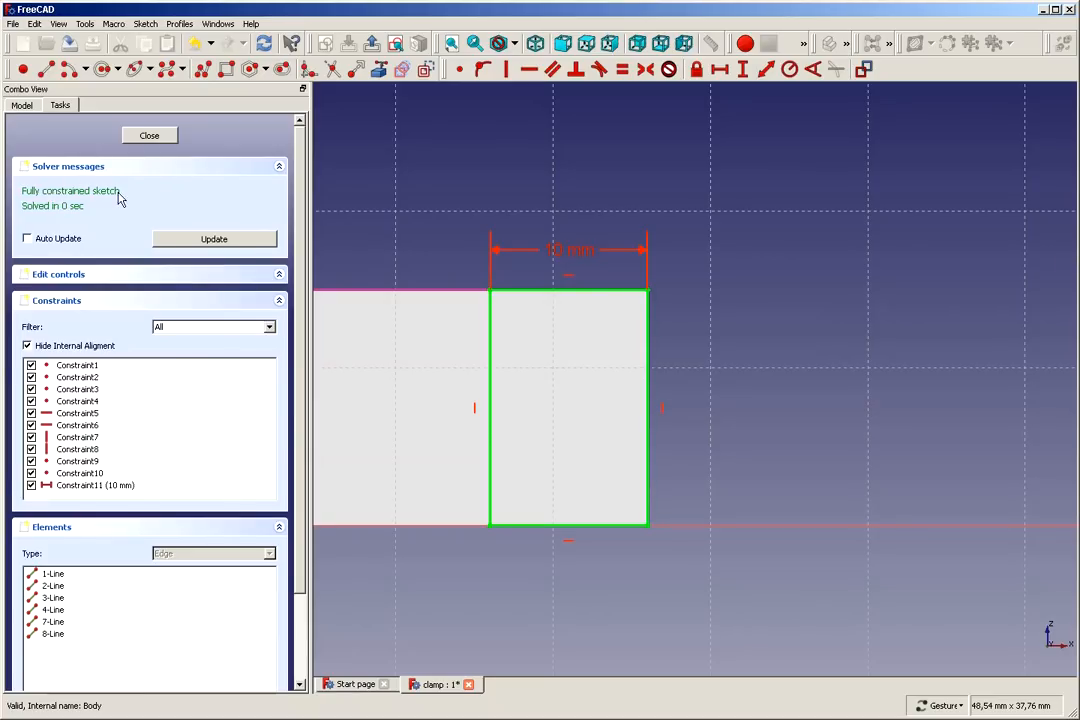
{"action": "left_click", "coordinate": [131, 135]}
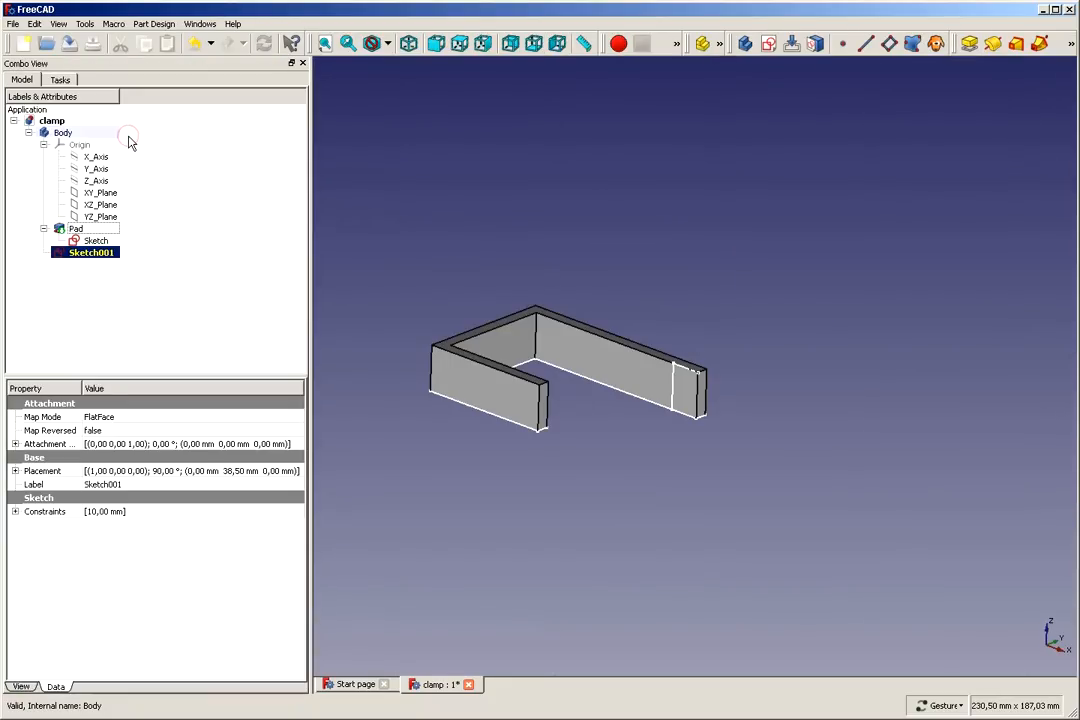
{"action": "mouse_move", "coordinate": [848, 343]}
{"action": "left_mouse_down"}
{"action": "mouse_move", "coordinate": [817, 380]}
{"action": "mouse_move", "coordinate": [825, 344]}
{"action": "left_mouse_up"}
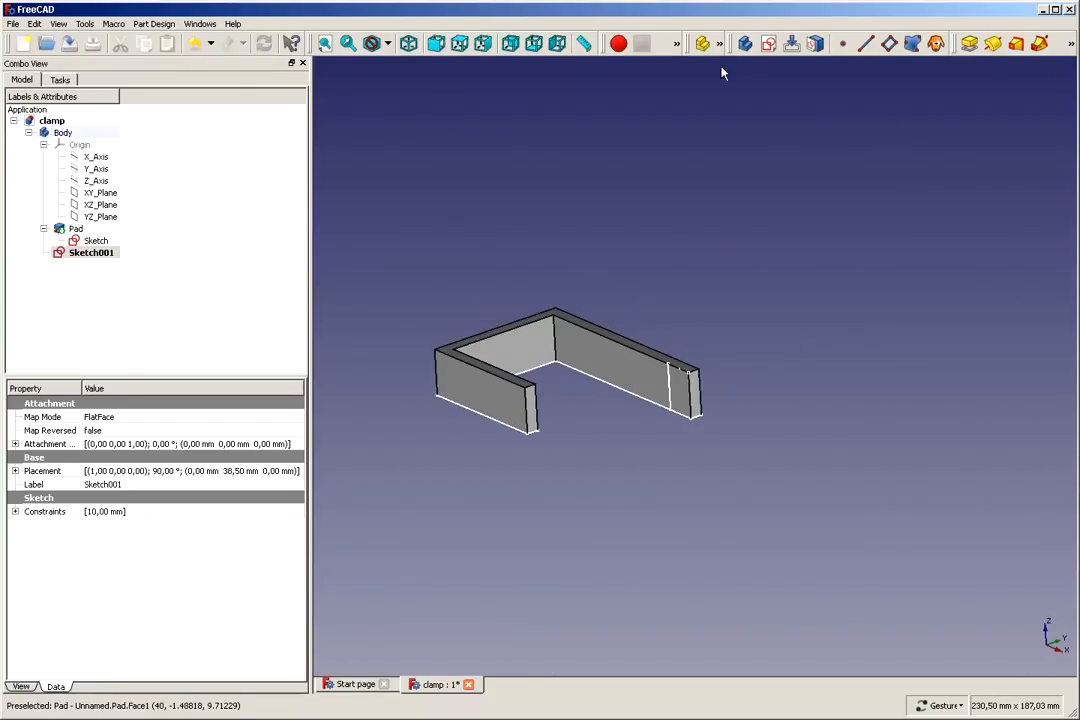
{"action": "left_click_drag", "start_coordinate": [958, 43], "coordinate": [247, 70]}
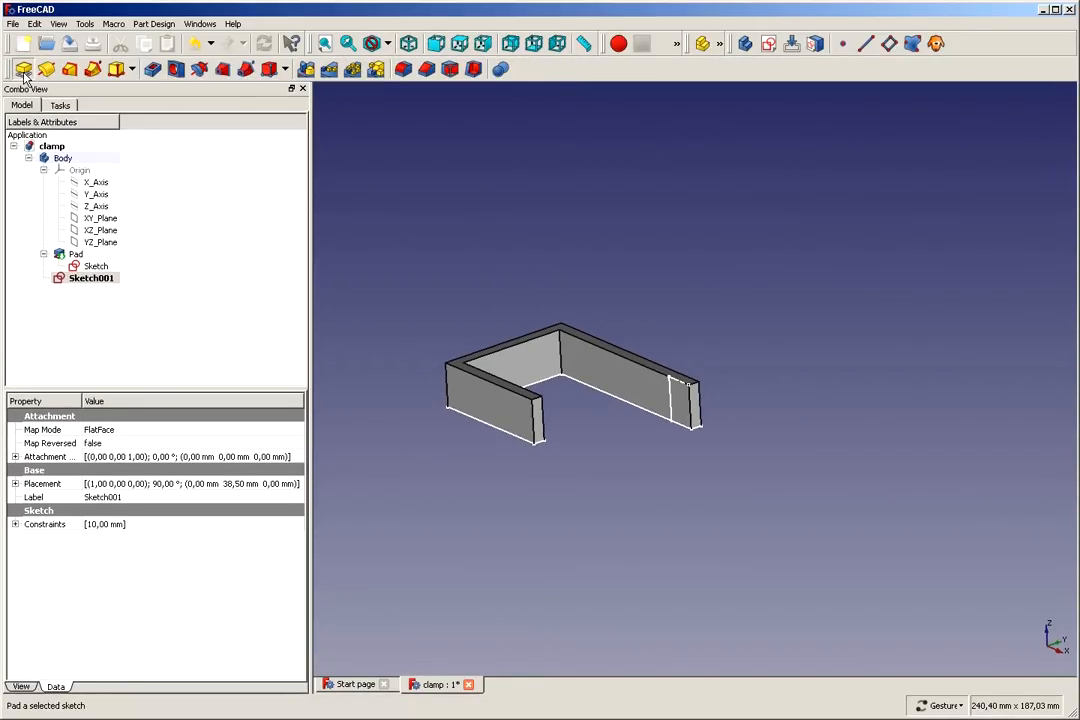
Pad the rectangle sketch 2.5 mm inward from the end of the long arm
{"action": "left_click", "coordinate": [23, 69]}
{"action": "scroll", "coordinate": [712, 490], "scroll_direction": "up", "scroll_amount": 2}
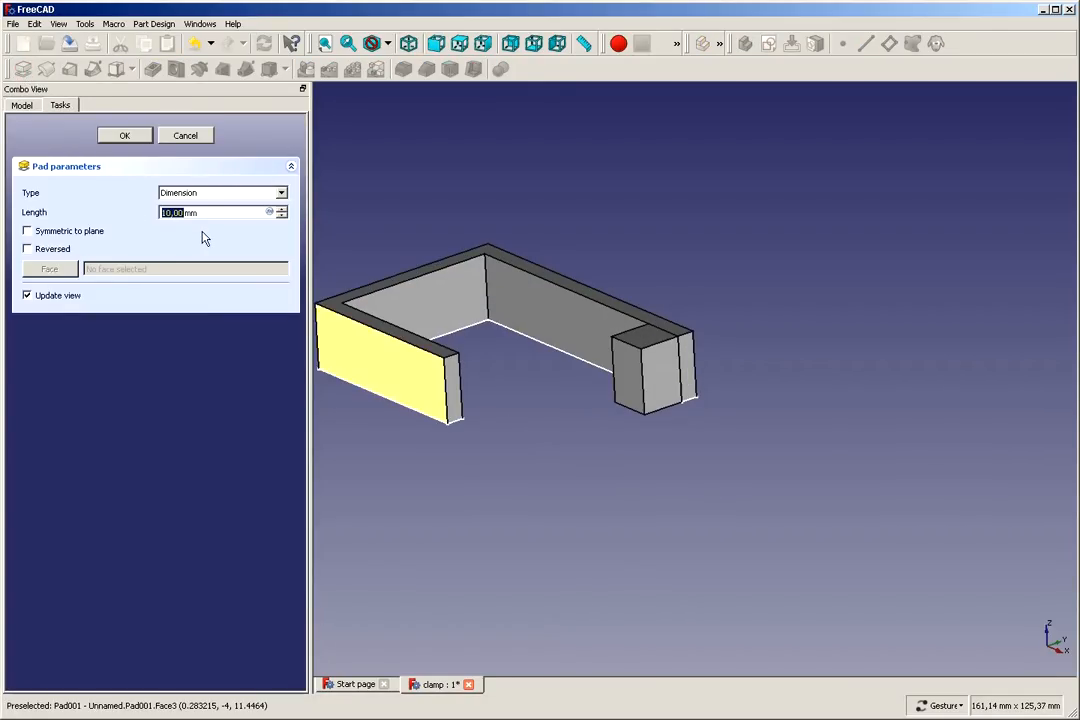
{"action": "type", "text": "2"}
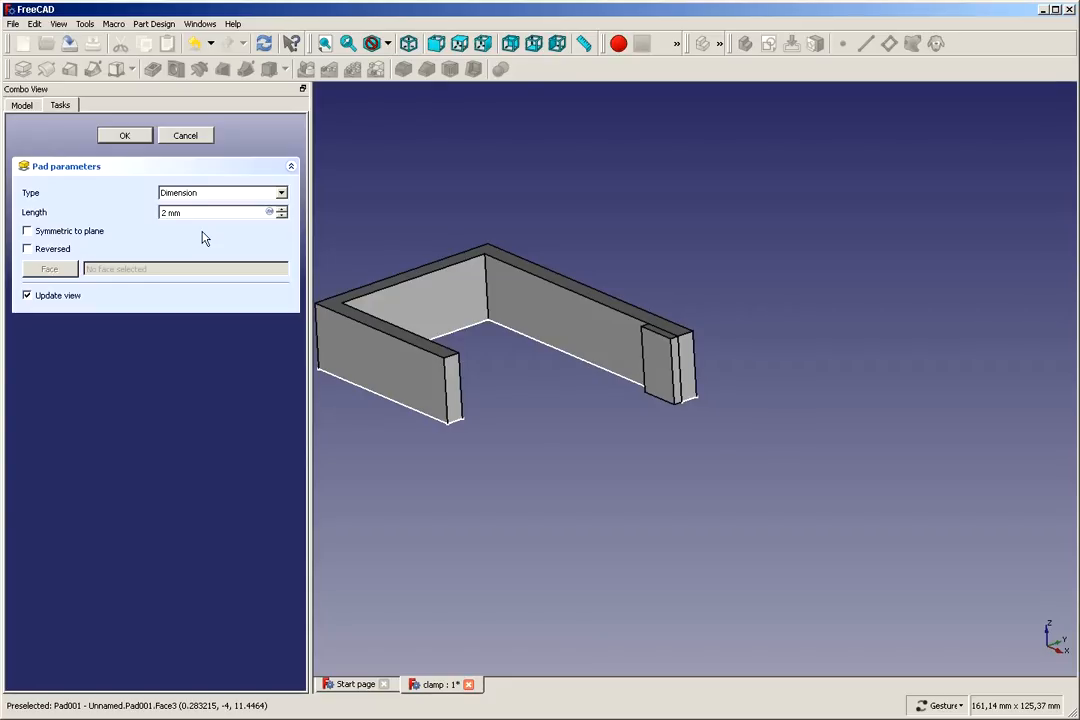
{"action": "type", "text": ",5"}
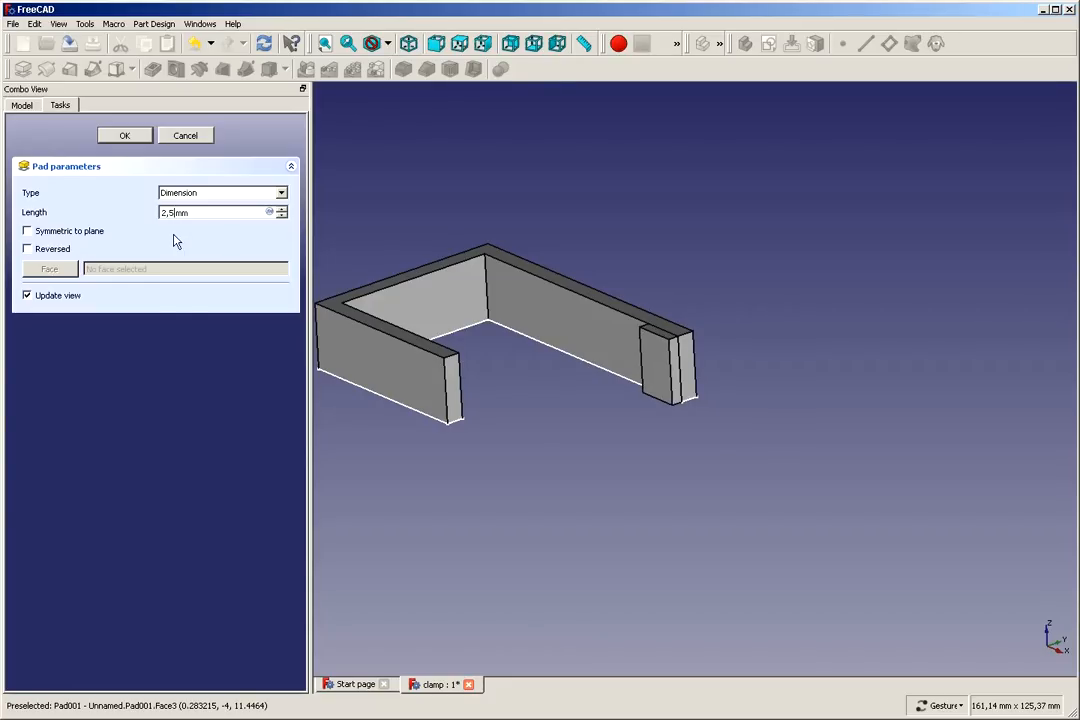
{"action": "left_click", "coordinate": [113, 137]}
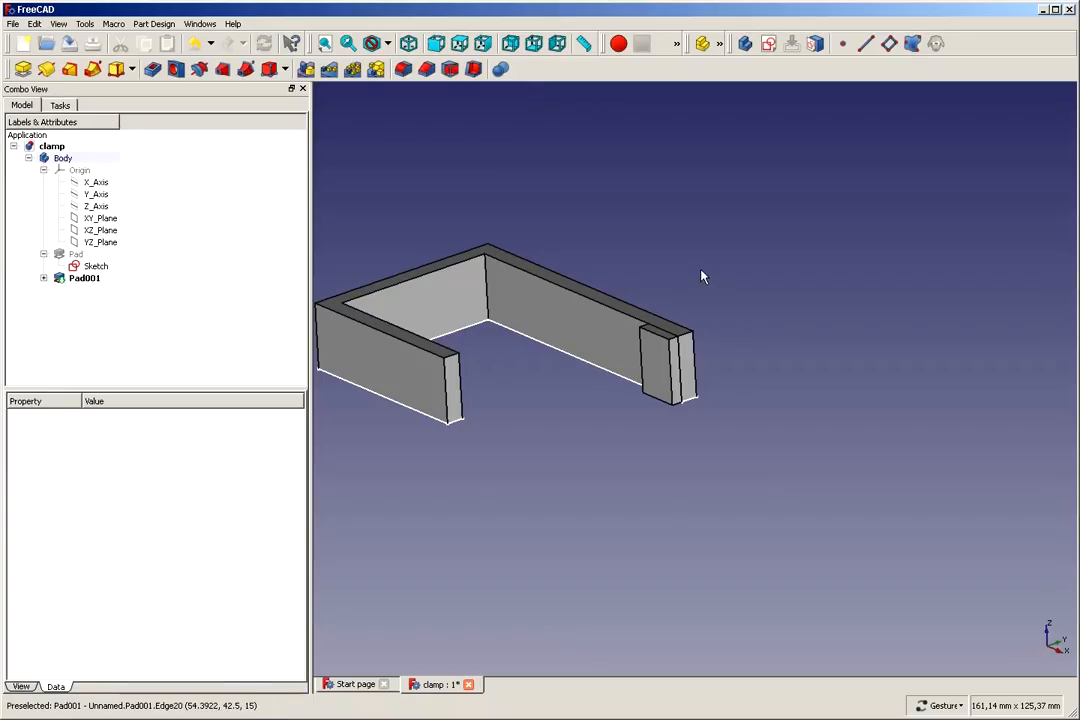
Chamfer the outer vertical edge of the small pad at the long arm's free end by 2 mm
{"action": "left_click_drag", "start_coordinate": [701, 272], "coordinate": [802, 377]}
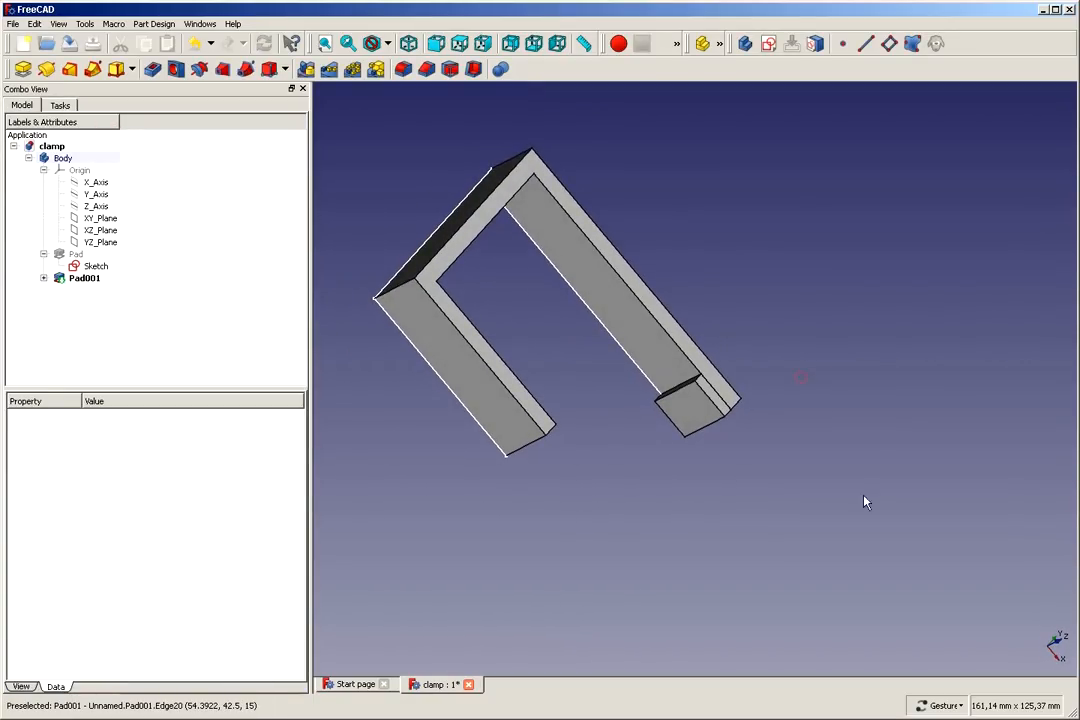
{"action": "left_click_drag", "start_coordinate": [866, 502], "coordinate": [774, 374]}
{"action": "scroll", "coordinate": [765, 355], "scroll_direction": "up", "scroll_amount": 4}
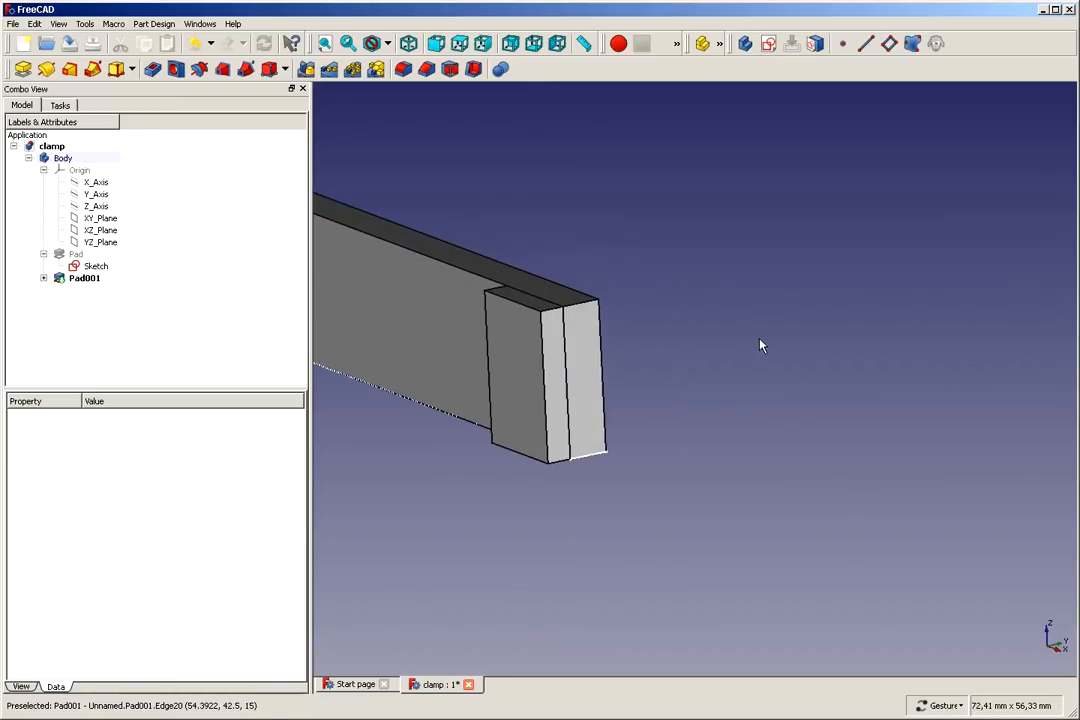
{"action": "left_click", "coordinate": [612, 195]}
{"action": "left_click", "coordinate": [545, 389]}
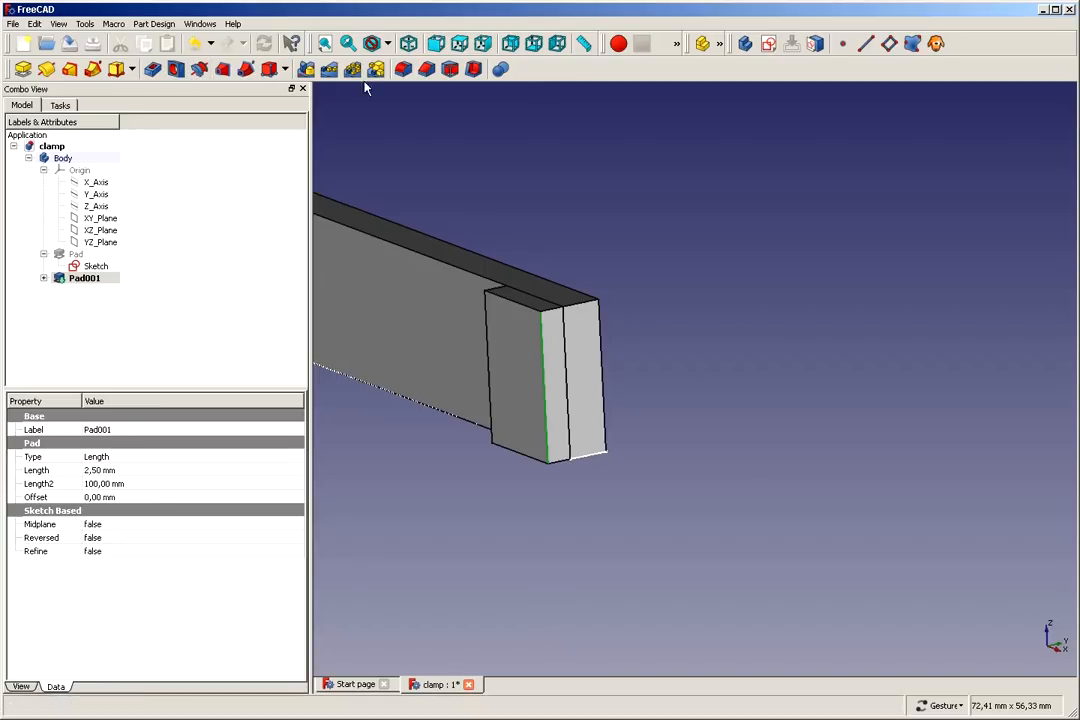
{"action": "left_click", "coordinate": [425, 69]}
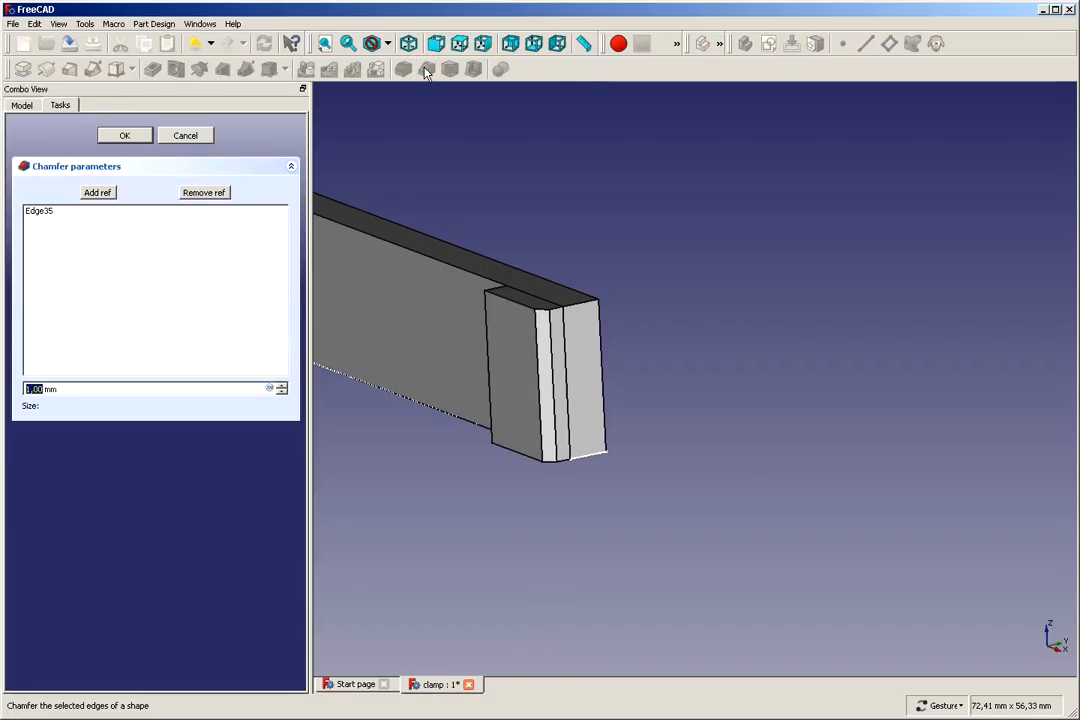
{"action": "left_click", "coordinate": [281, 385]}
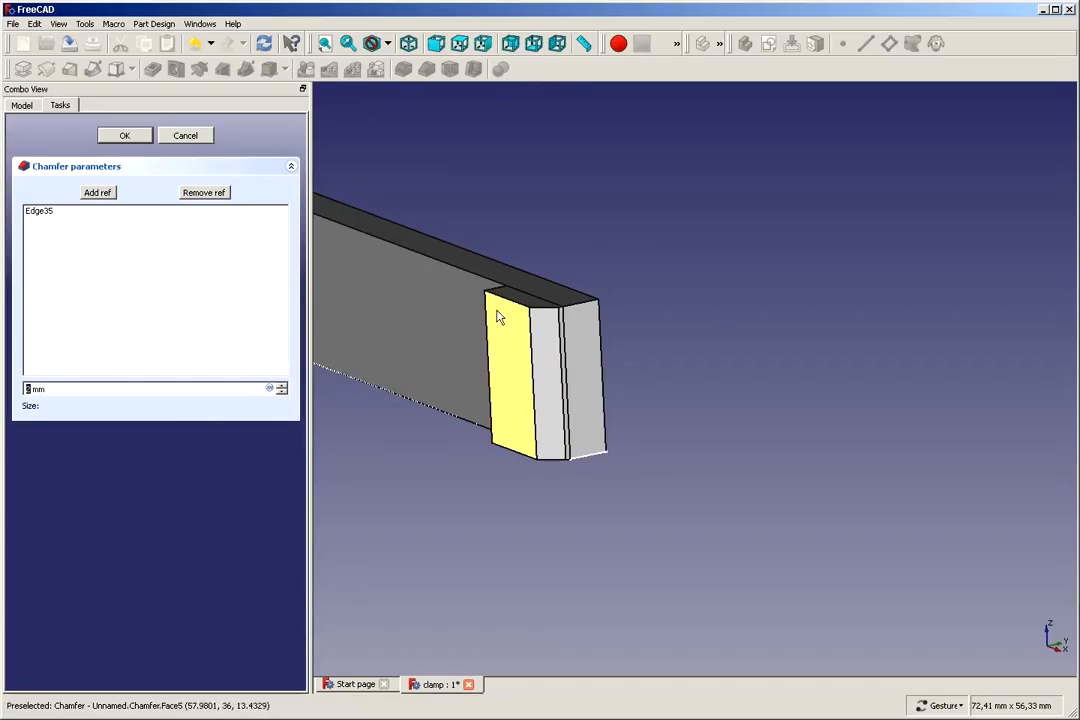
{"action": "left_click", "coordinate": [122, 133]}
Save the clamp document and hide the first pad's base sketch
{"action": "left_click_drag", "start_coordinate": [588, 253], "coordinate": [643, 353]}
{"action": "scroll", "coordinate": [640, 343], "scroll_direction": "down", "scroll_amount": 8}
{"action": "scroll", "coordinate": [639, 341], "scroll_direction": "up", "scroll_amount": 4}
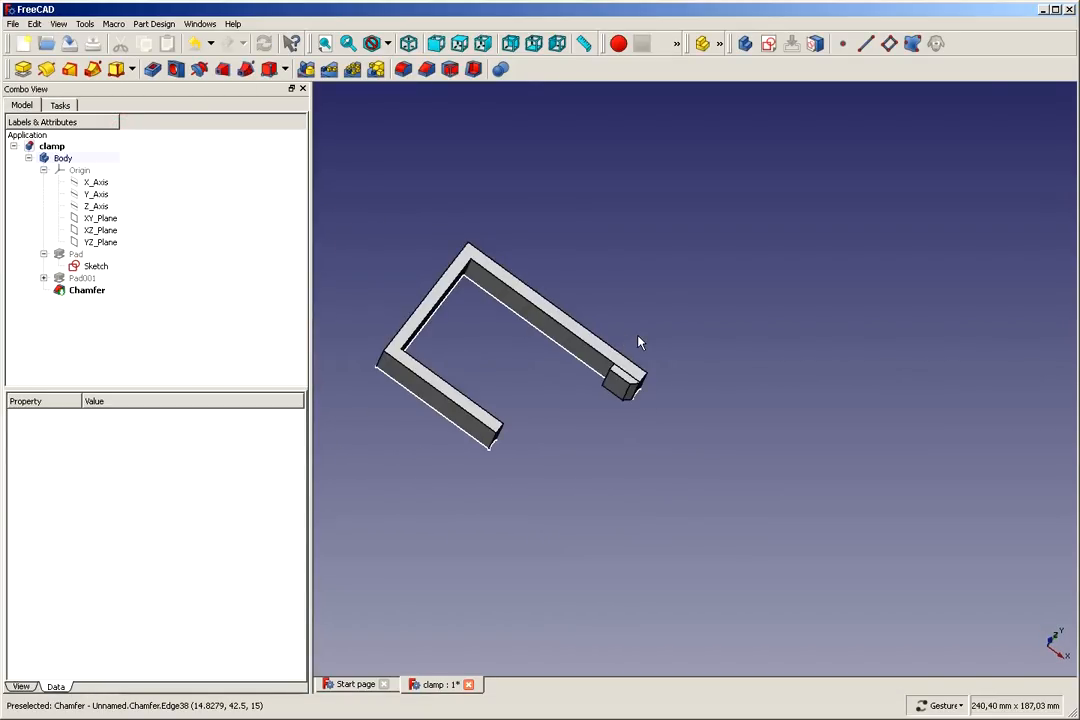
{"action": "mouse_move", "coordinate": [521, 305]}
{"action": "left_mouse_down"}
{"action": "mouse_move", "coordinate": [557, 234]}
{"action": "mouse_move", "coordinate": [480, 244]}
{"action": "mouse_move", "coordinate": [508, 267]}
{"action": "mouse_move", "coordinate": [511, 247]}
{"action": "left_mouse_up"}
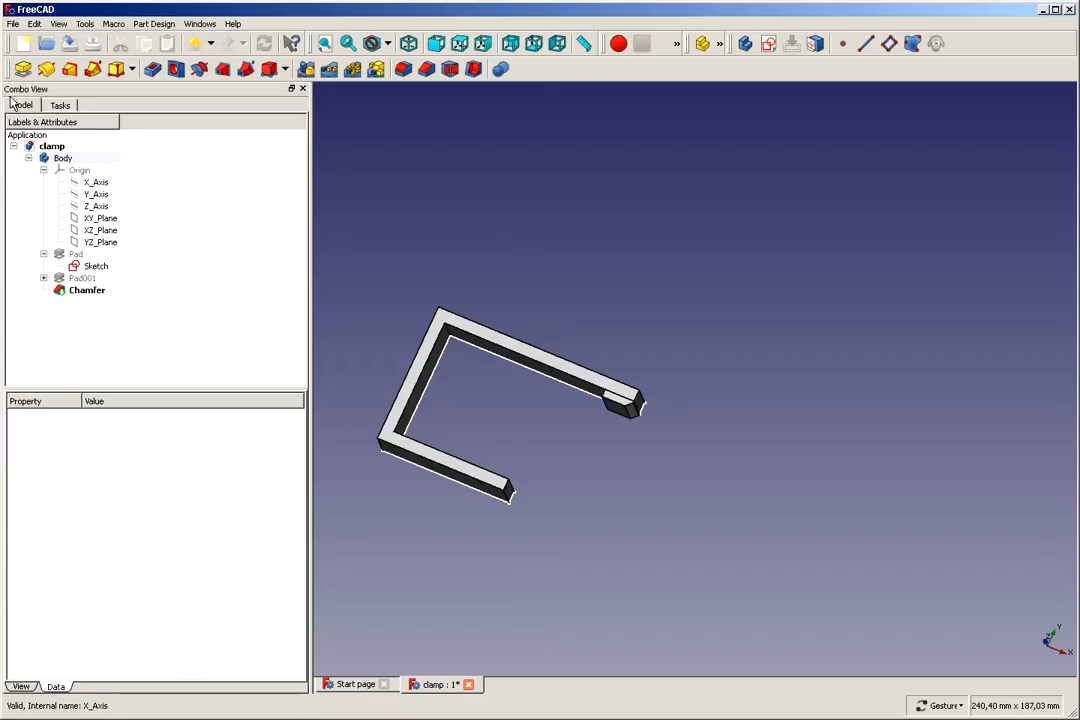
{"action": "left_click", "coordinate": [13, 23]}
{"action": "left_click", "coordinate": [32, 113]}
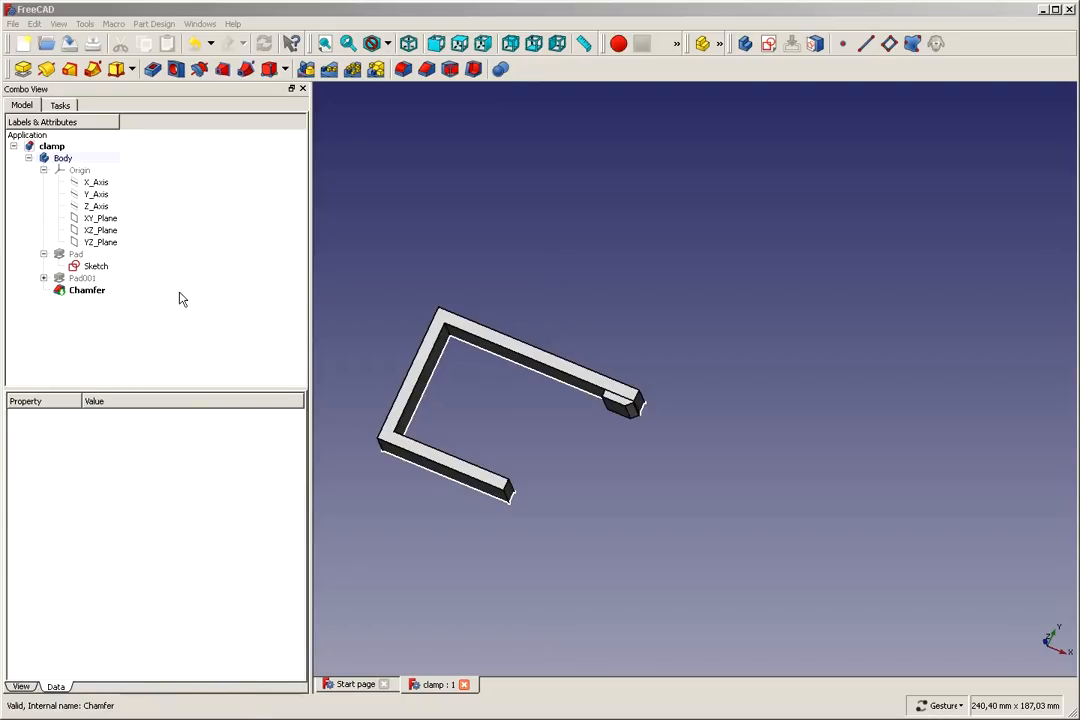
{"action": "left_click", "coordinate": [100, 267]}
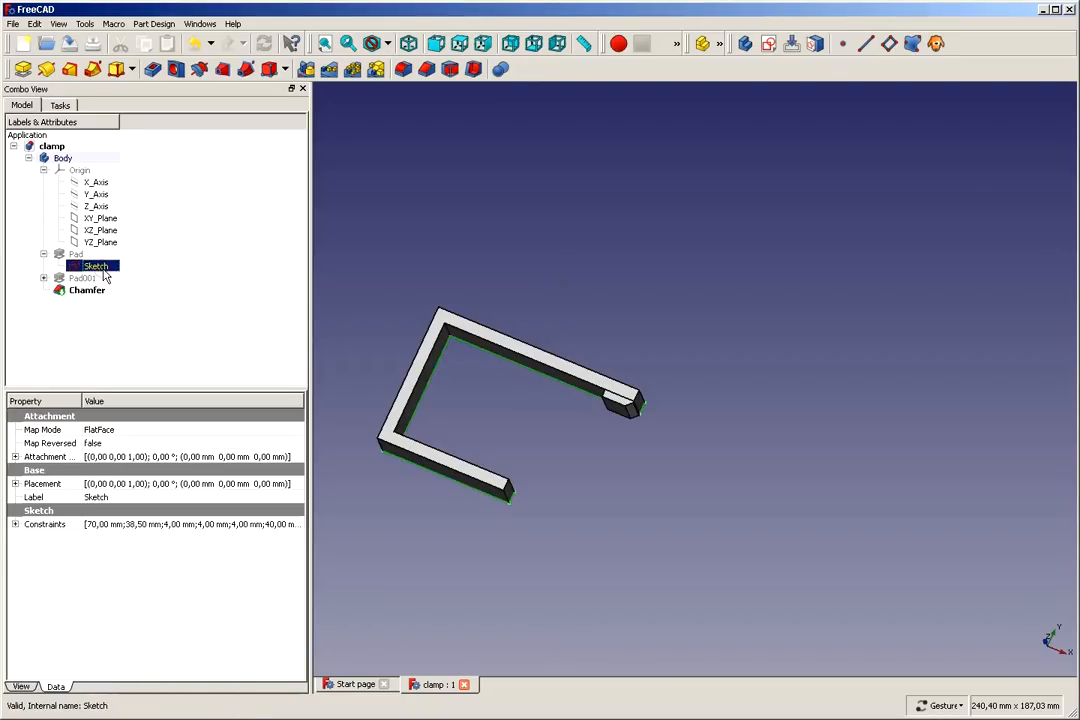
{"action": "left_click", "coordinate": [165, 286]}
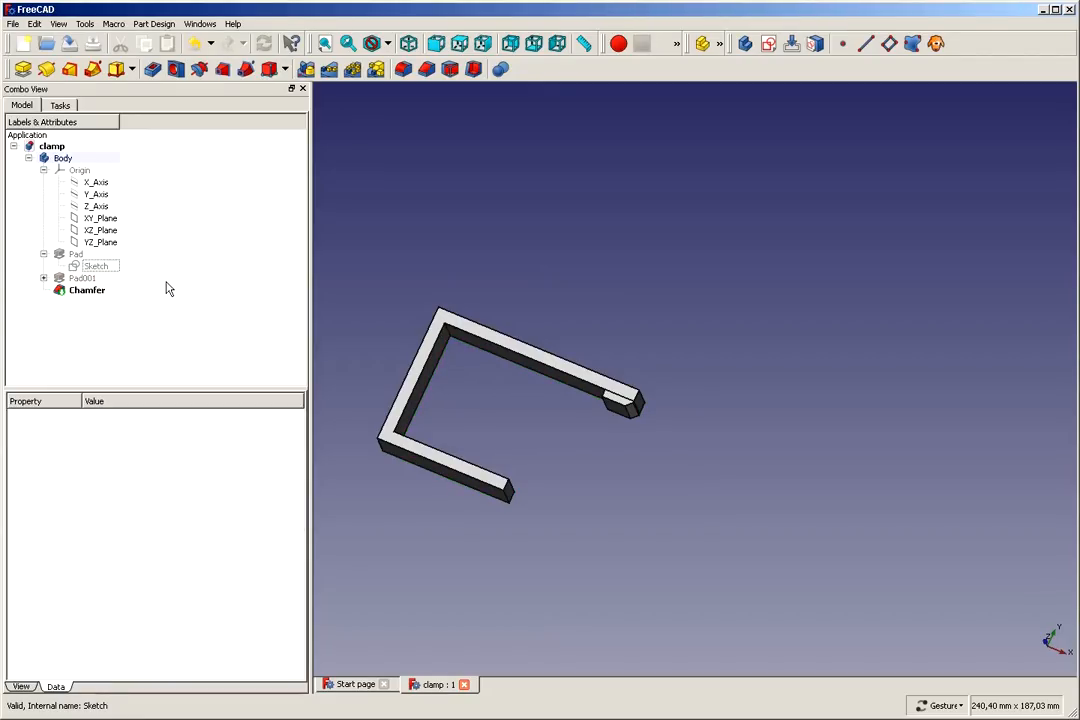
Select the Chamfer feature in the model tree and switch to the Mesh Design workbench
{"action": "left_click", "coordinate": [87, 291]}
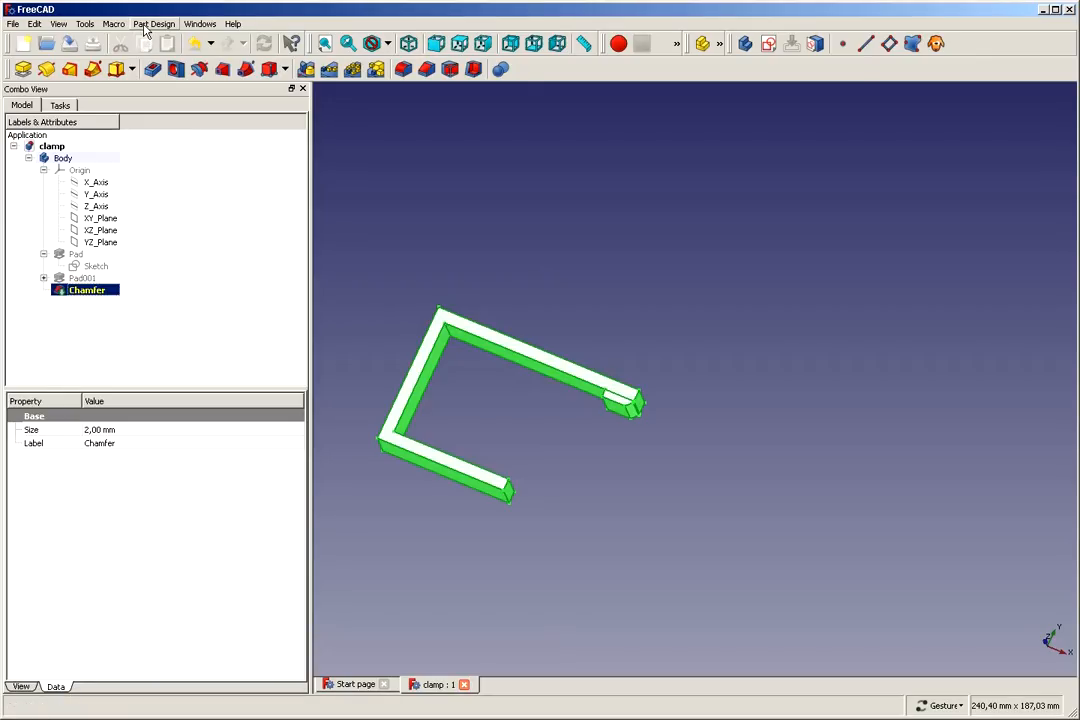
{"action": "left_click", "coordinate": [80, 24]}
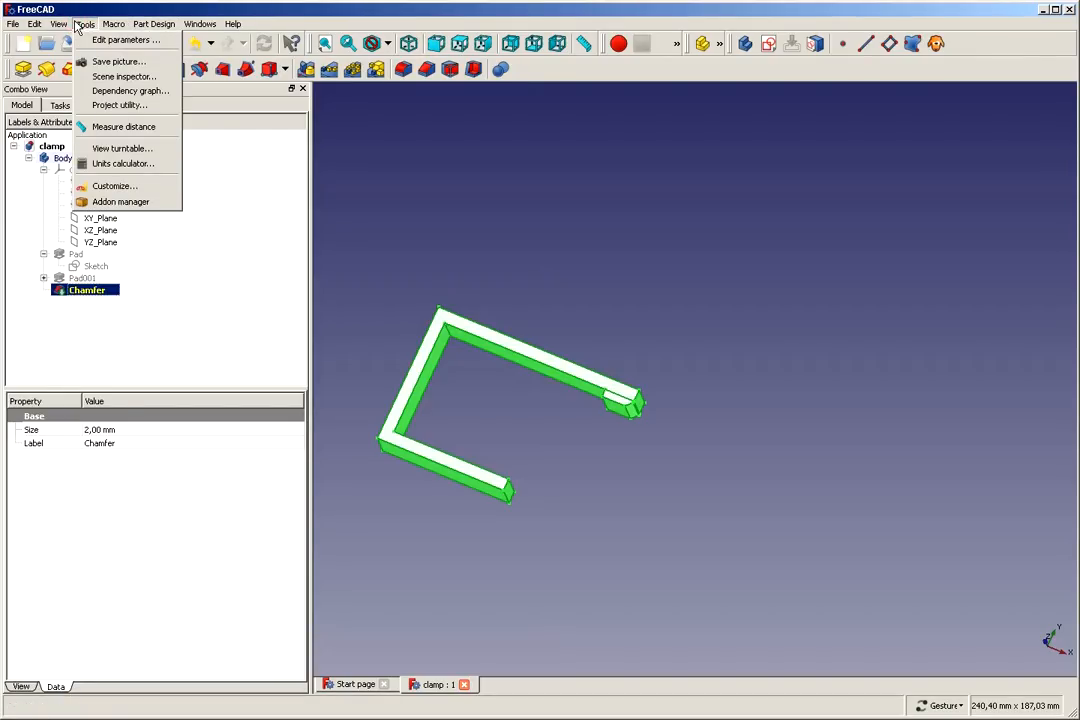
{"action": "mouse_move", "coordinate": [57, 22]}
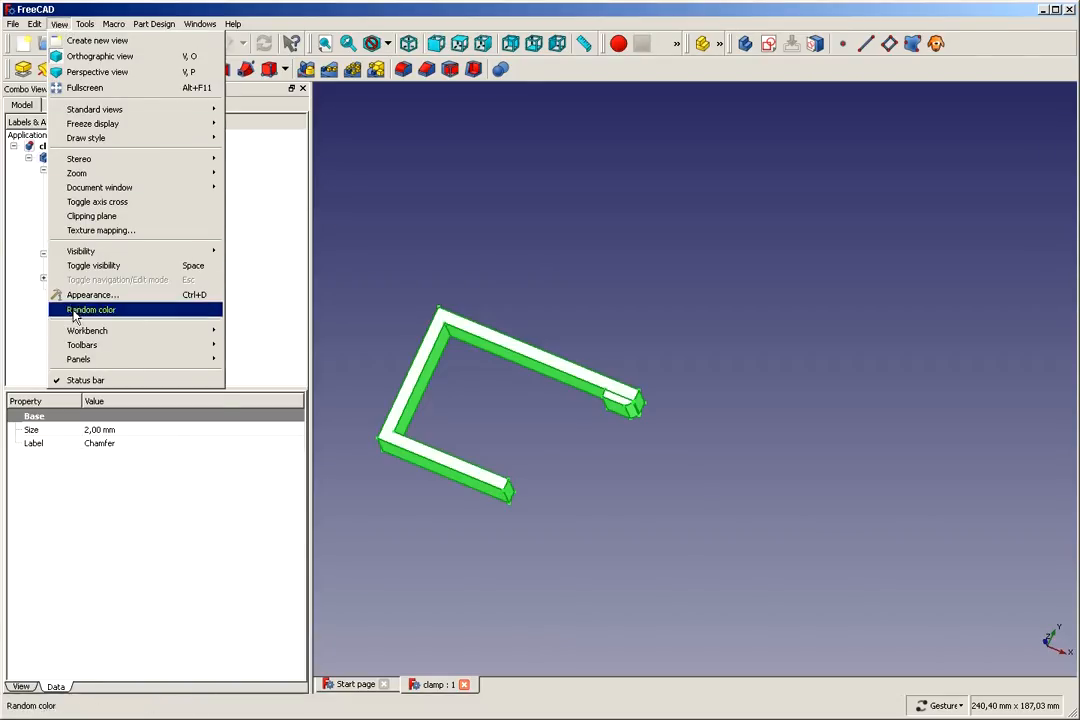
{"action": "mouse_move", "coordinate": [115, 336]}
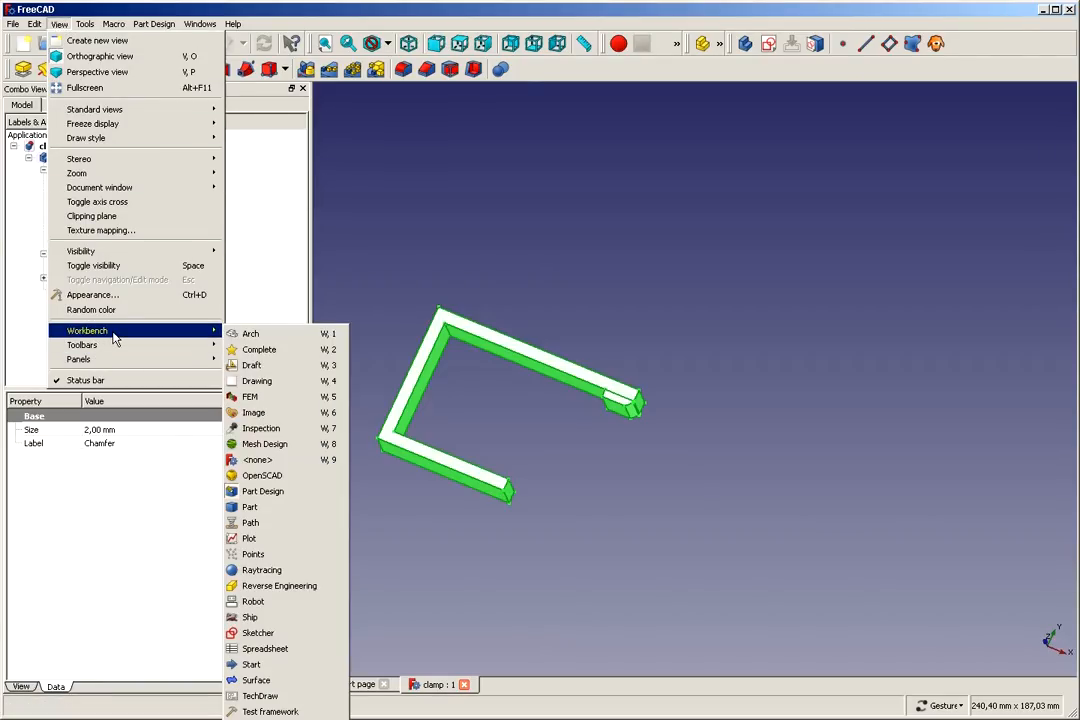
{"action": "left_click", "coordinate": [266, 446]}
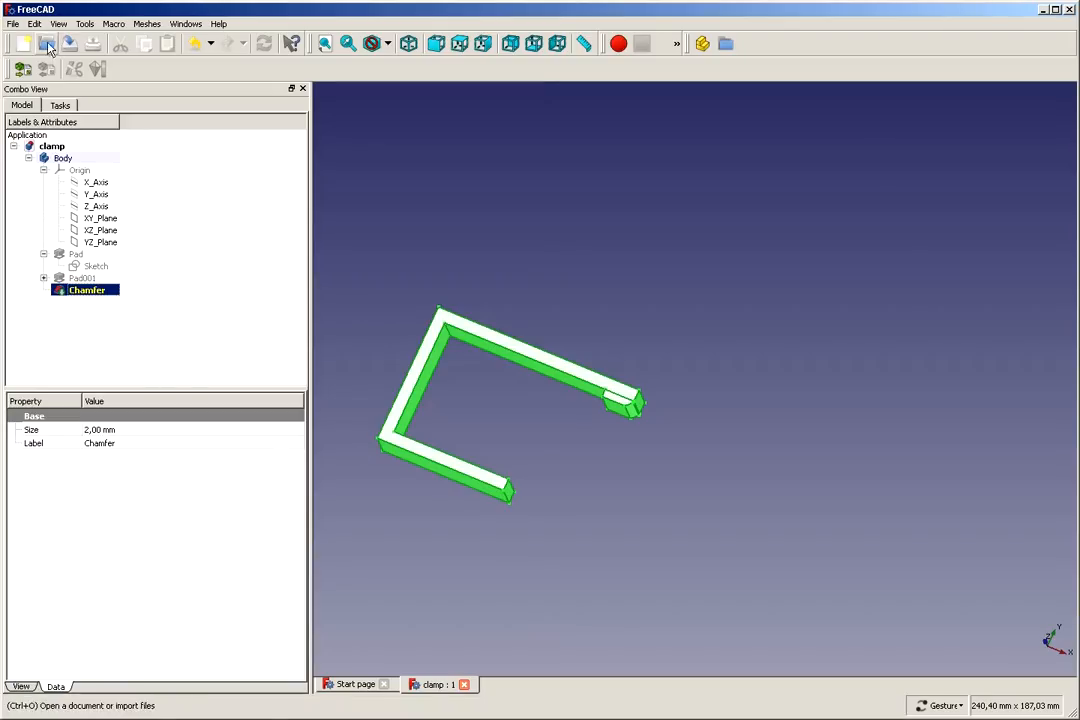
{"action": "left_click", "coordinate": [13, 23]}
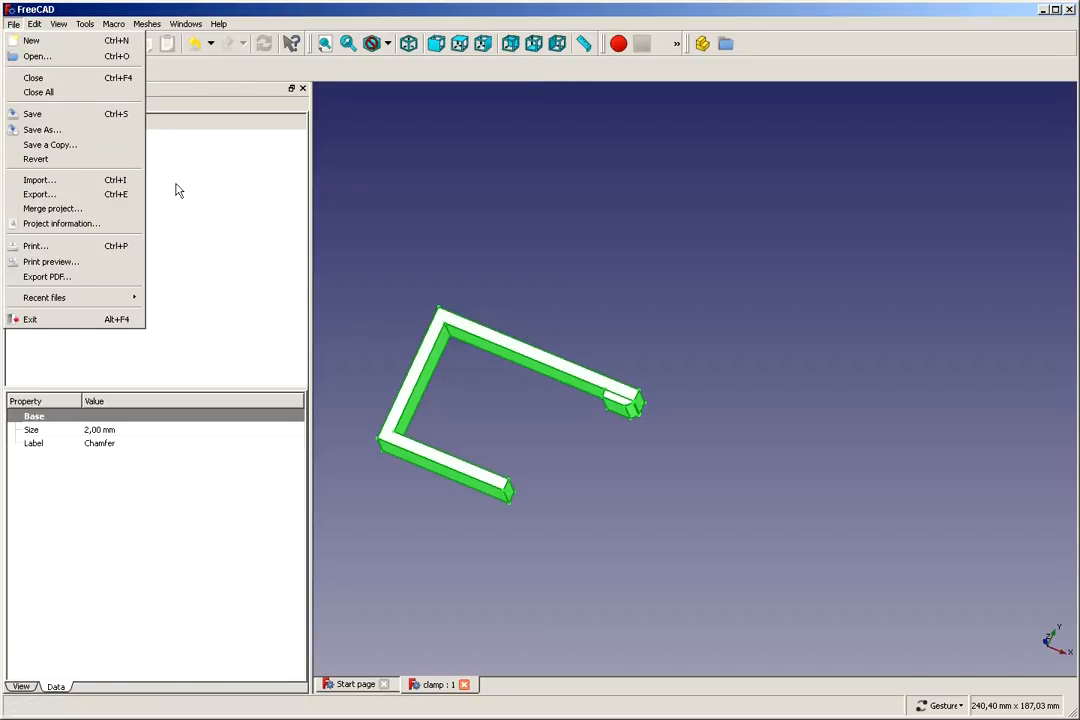
{"action": "left_click", "coordinate": [224, 180]}
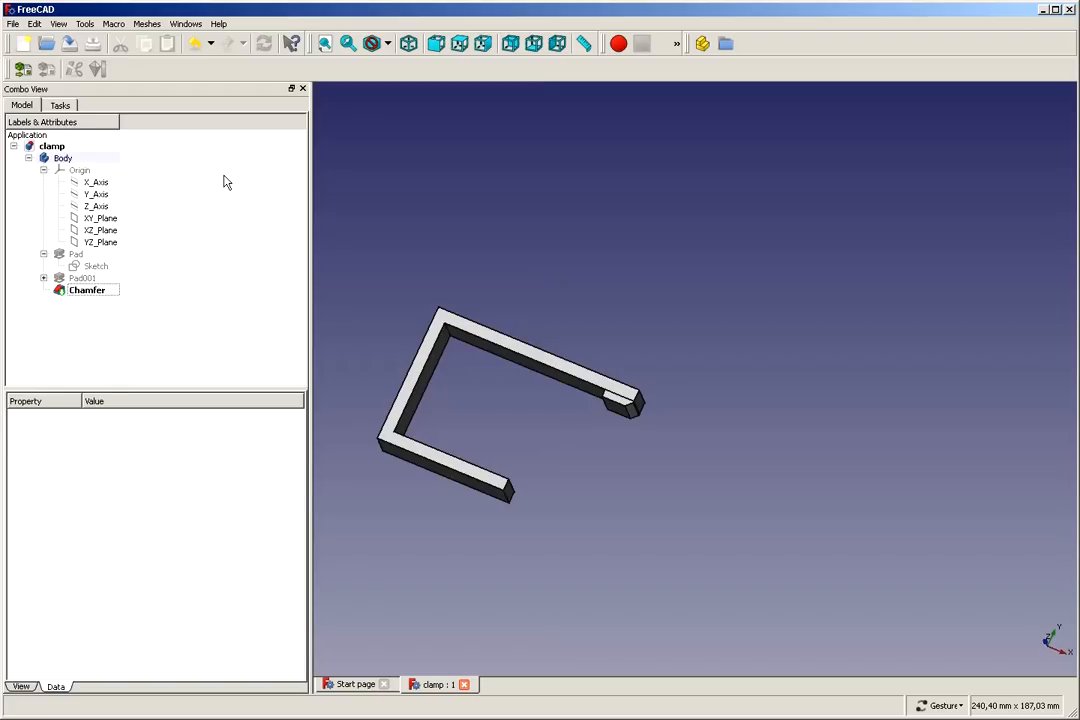
Create a mesh from the Chamfer shape using the Standard meshing option
{"action": "left_click", "coordinate": [100, 293]}
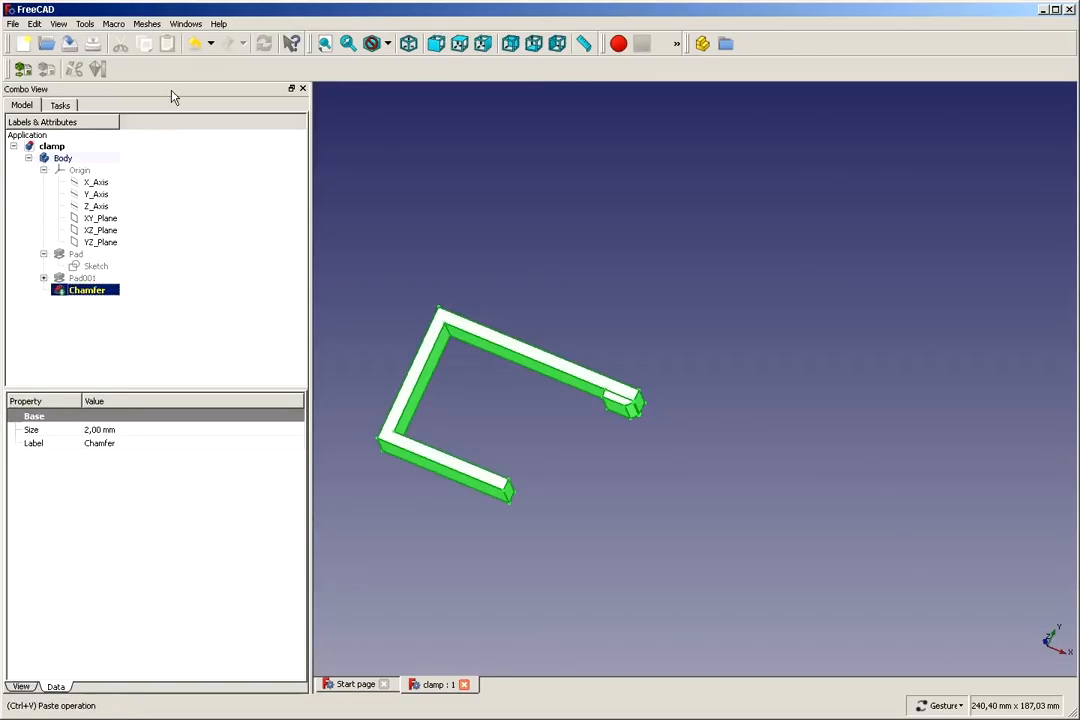
{"action": "left_click", "coordinate": [154, 28]}
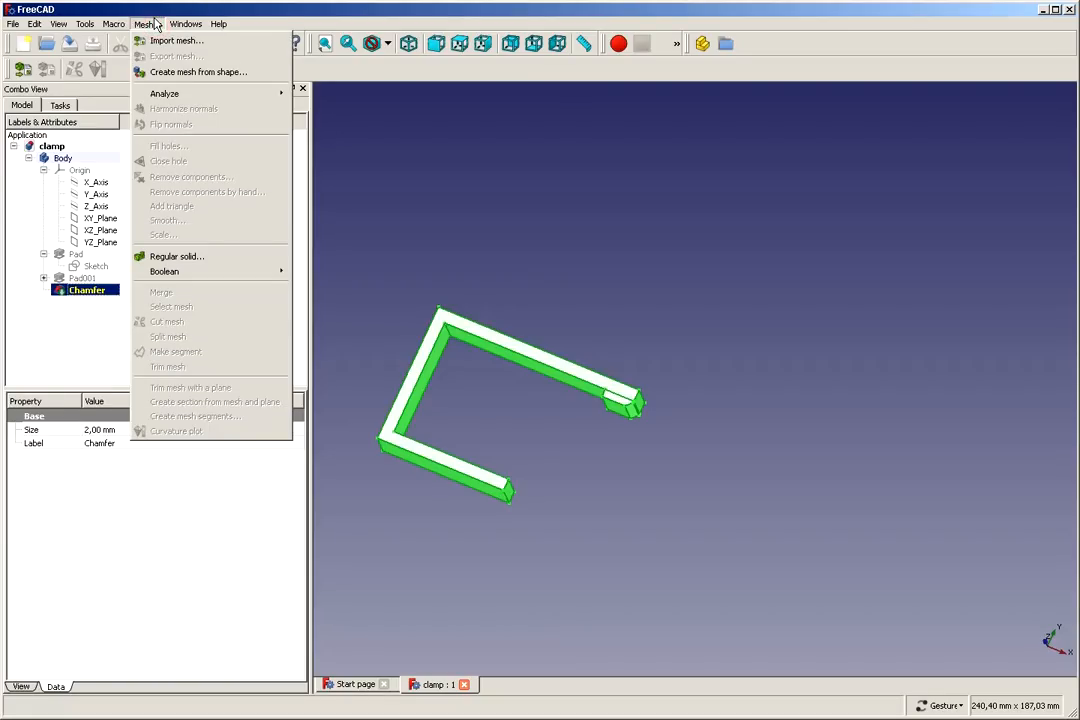
{"action": "left_click", "coordinate": [196, 74]}
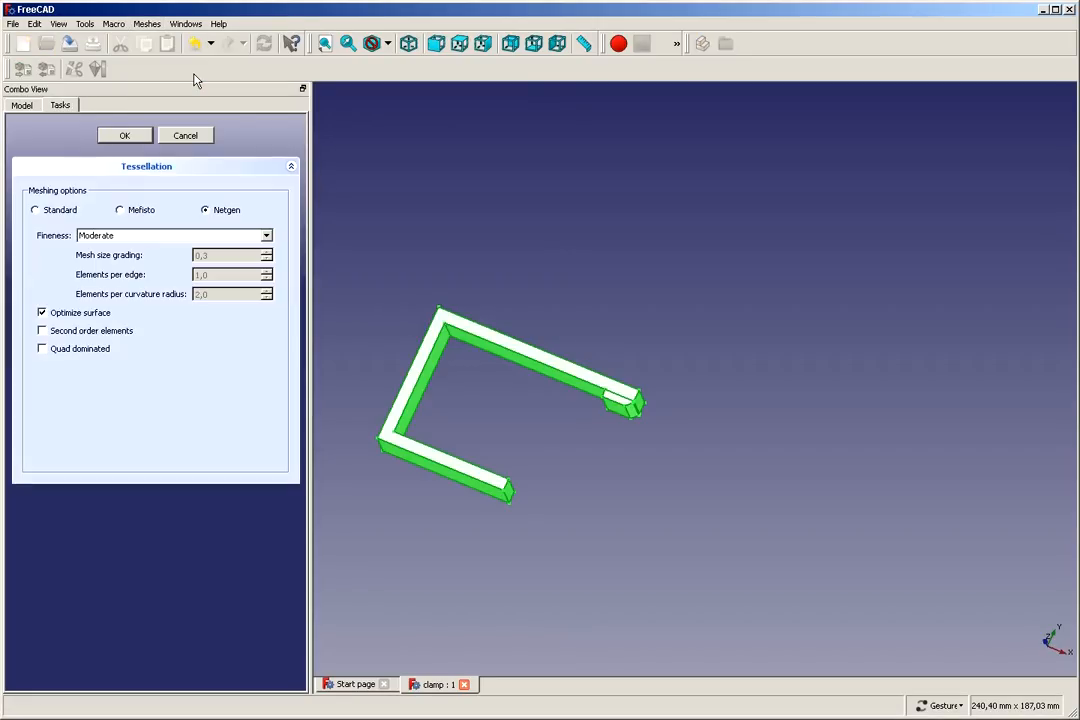
{"action": "left_click", "coordinate": [35, 211]}
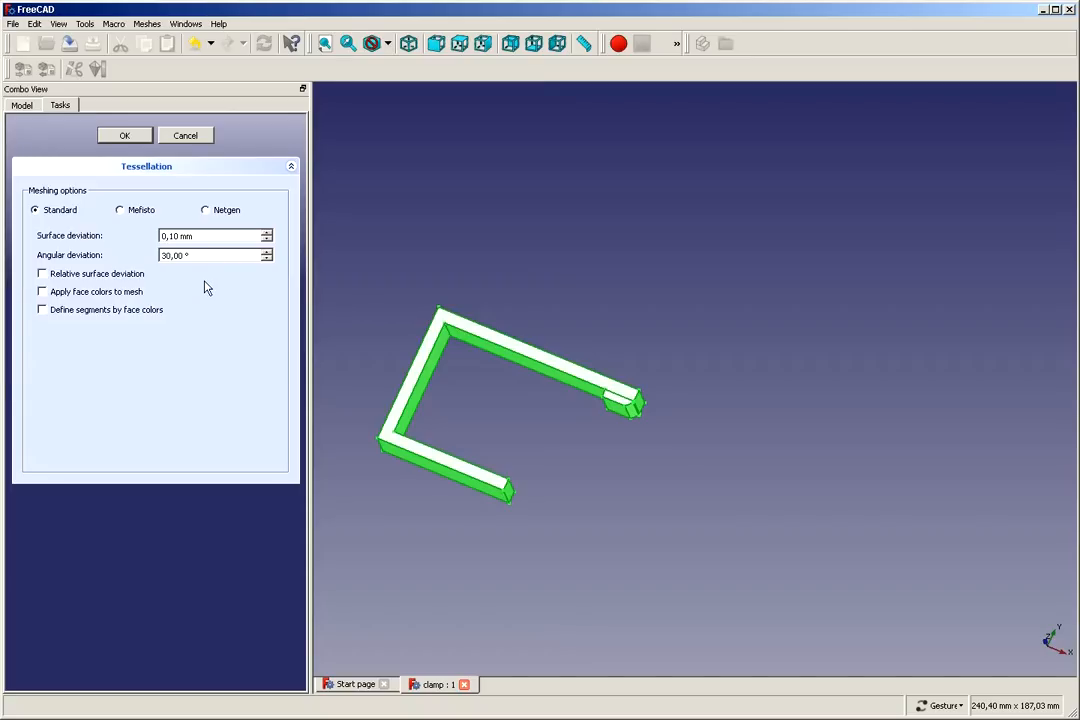
{"action": "left_click", "coordinate": [125, 137]}
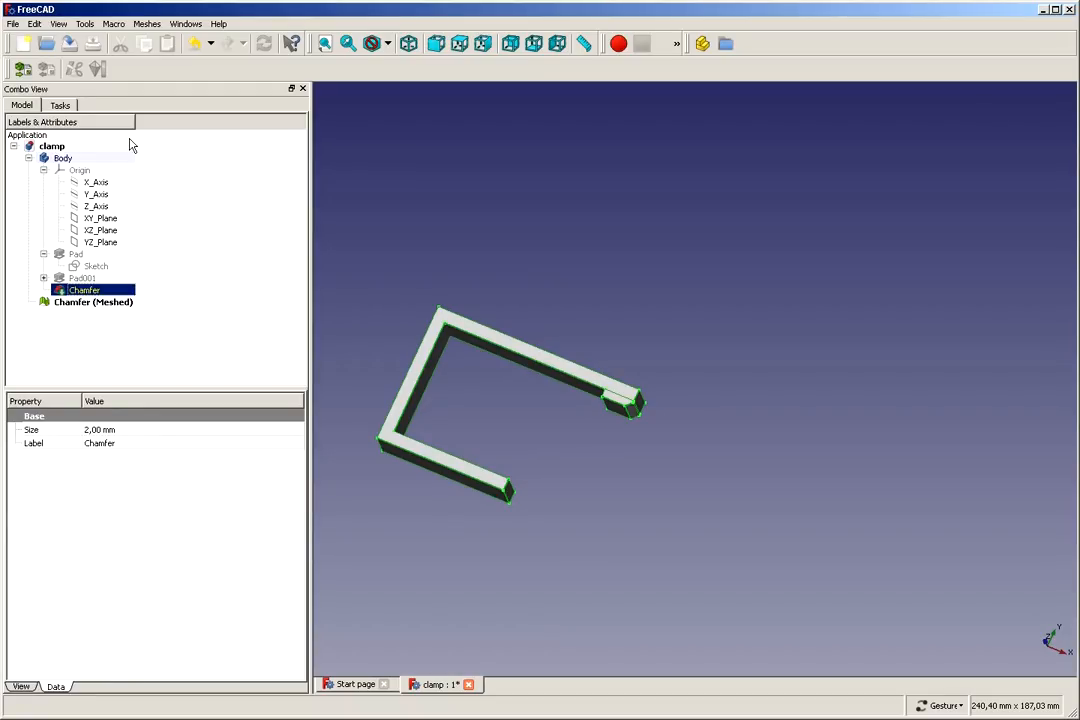
Hide the original Chamfer solid and select the meshed clamp to view it on its own
{"action": "left_click", "coordinate": [198, 306]}
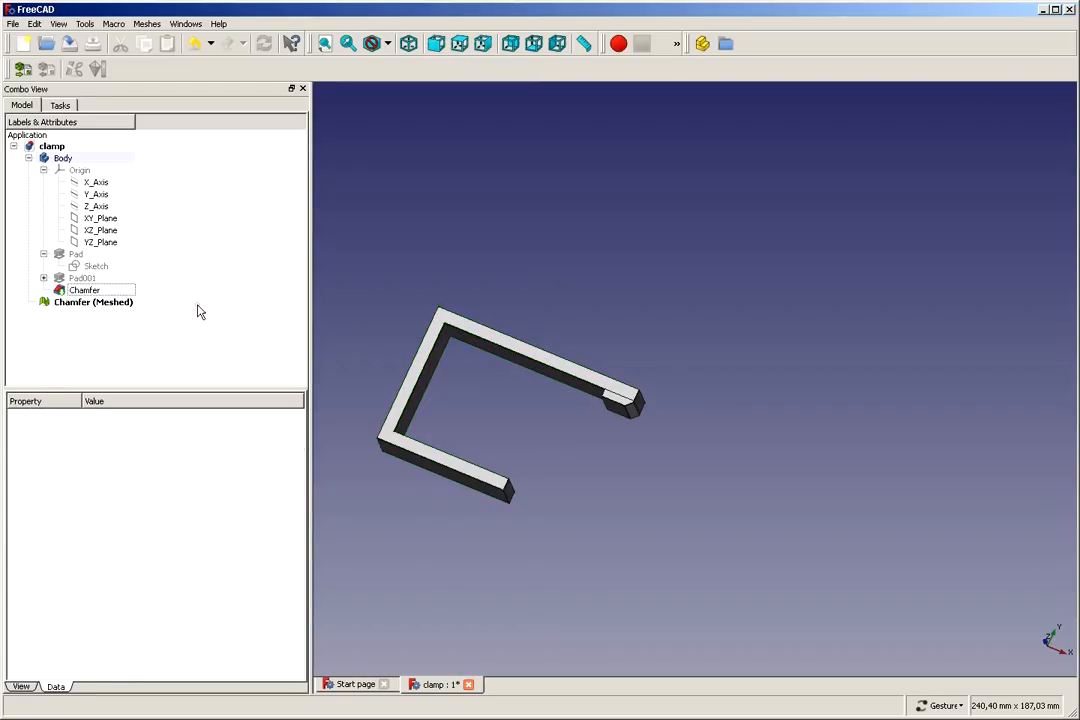
{"action": "left_click", "coordinate": [106, 292]}
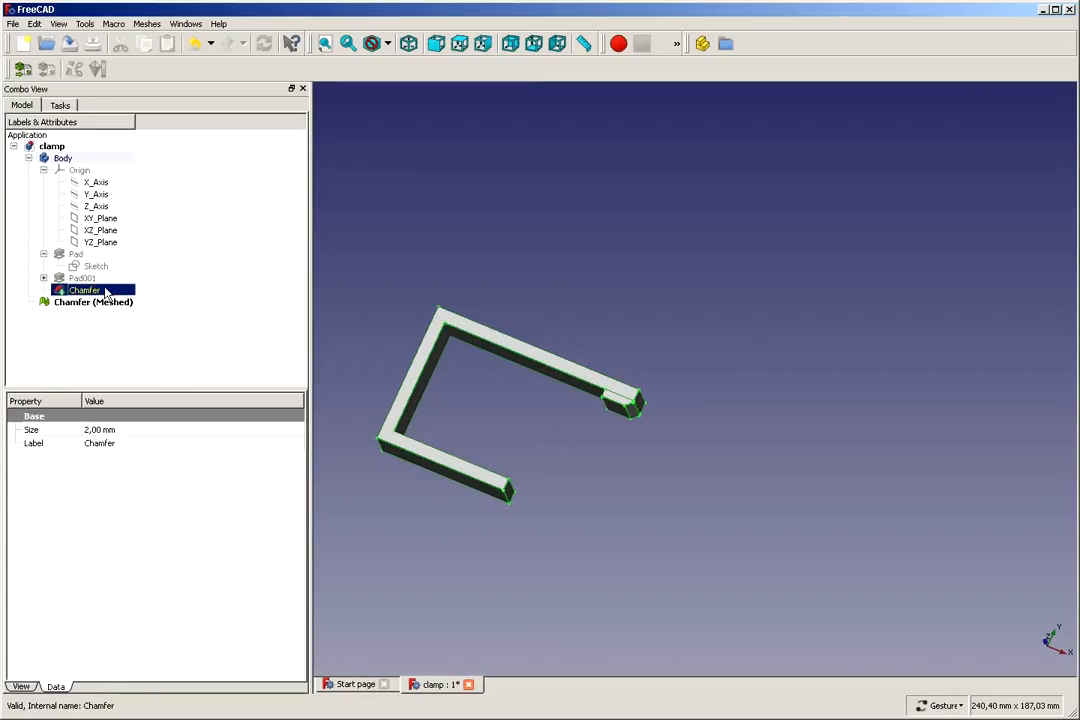
{"action": "key", "text": "space"}
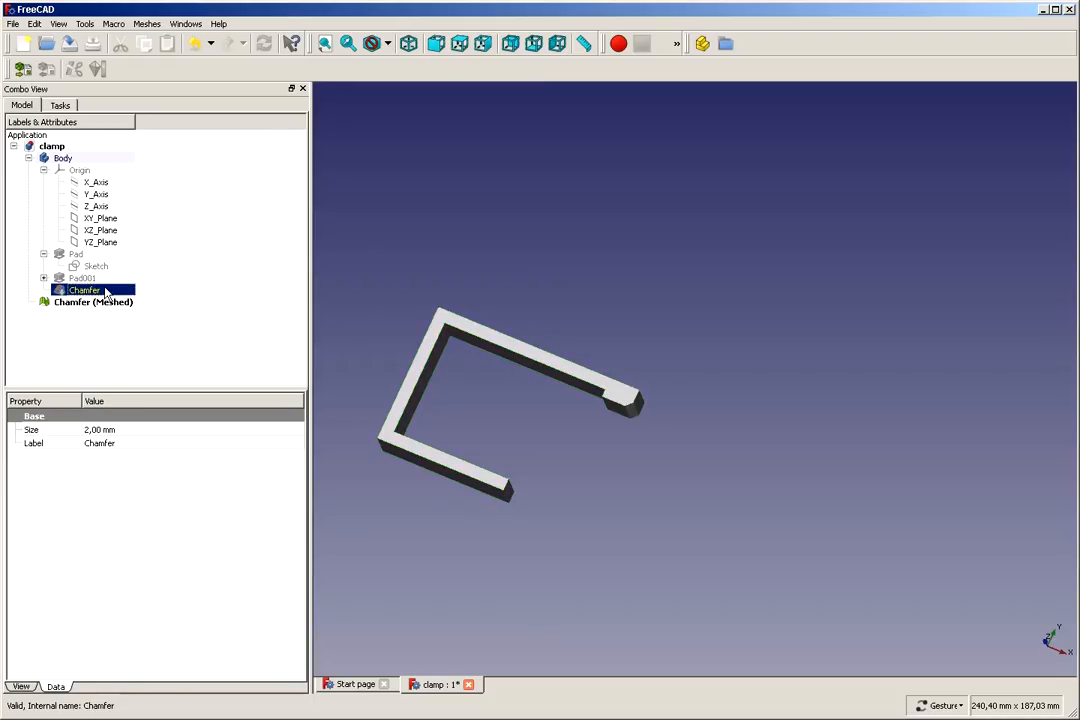
{"action": "left_click", "coordinate": [90, 303]}
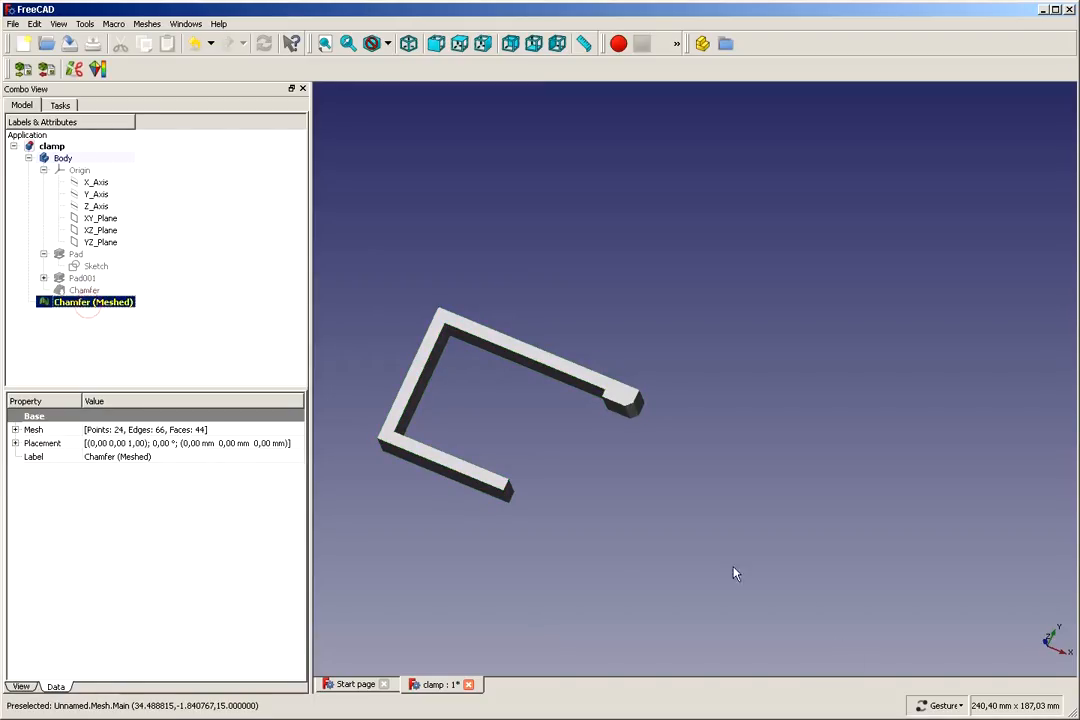
{"action": "left_click_drag", "start_coordinate": [629, 574], "coordinate": [620, 518]}
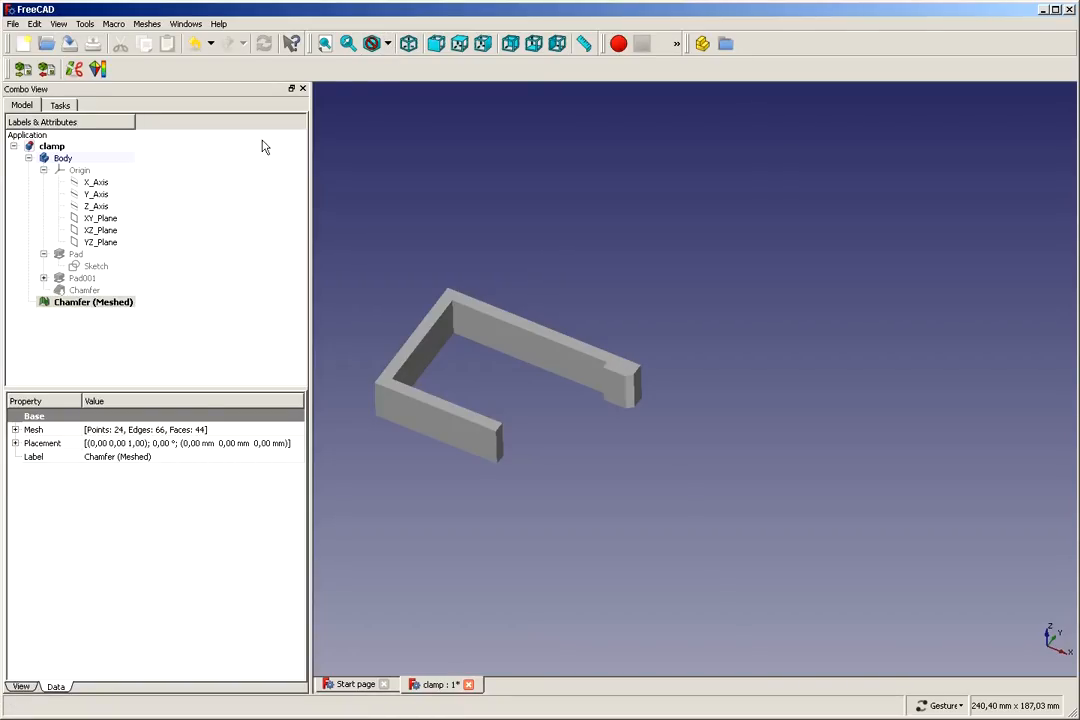
Display the clamp mesh in the Wireframe draw style to examine its triangulation
{"action": "left_click", "coordinate": [388, 44]}
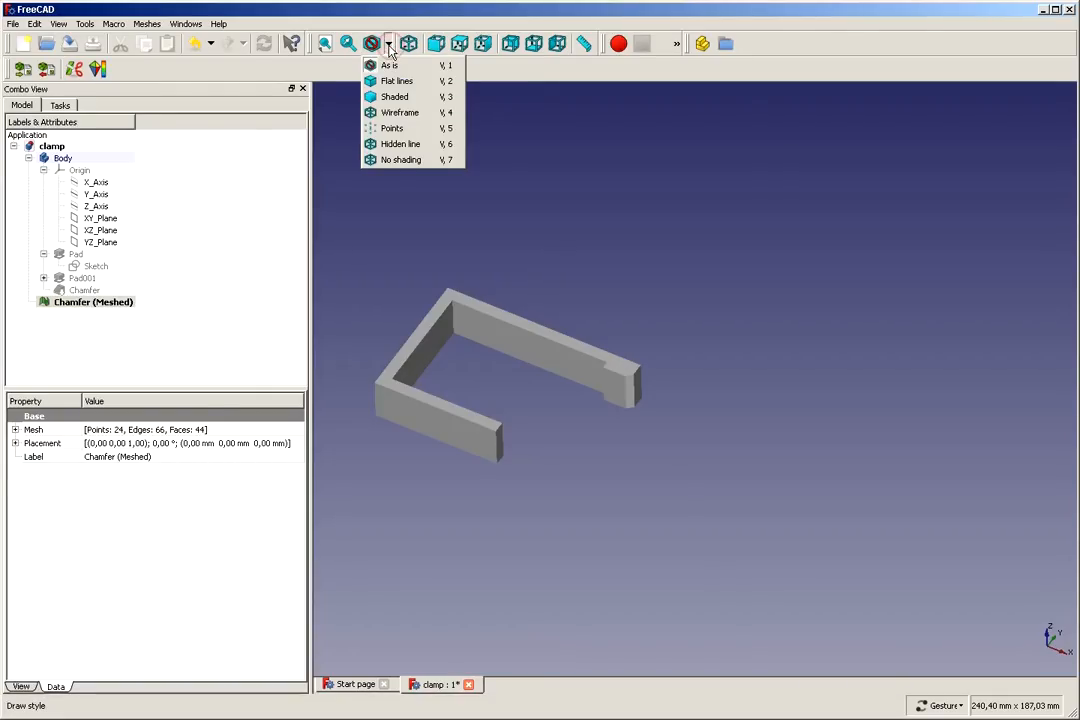
{"action": "left_click", "coordinate": [401, 116]}
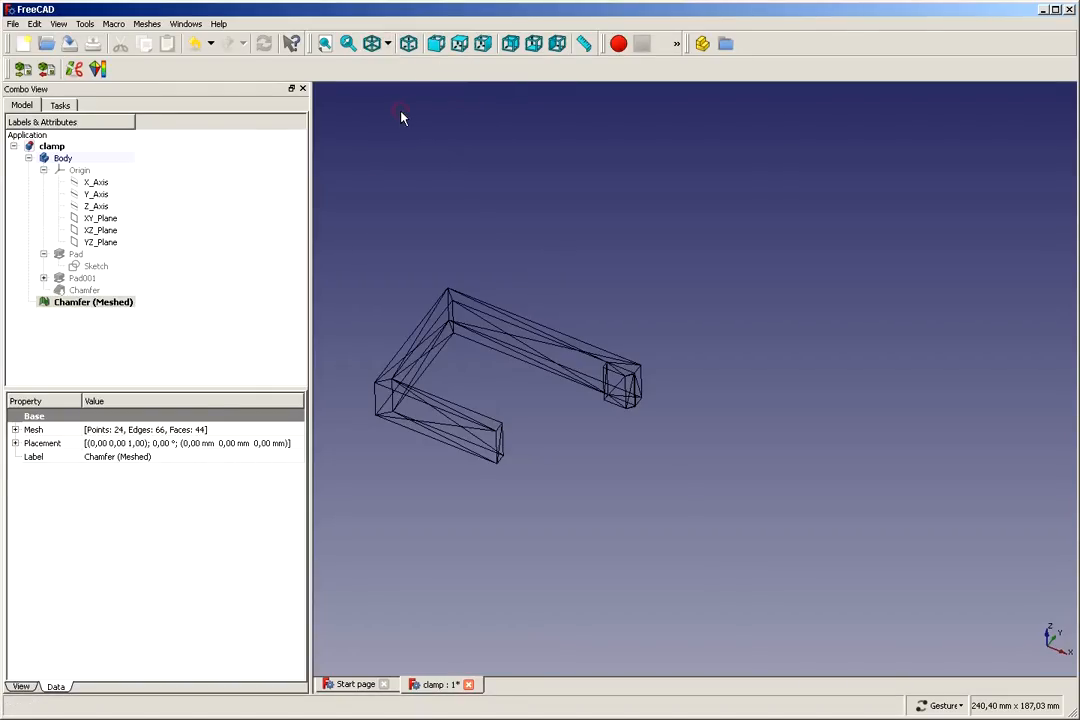
{"action": "scroll", "coordinate": [485, 375], "scroll_direction": "up", "scroll_amount": 3}
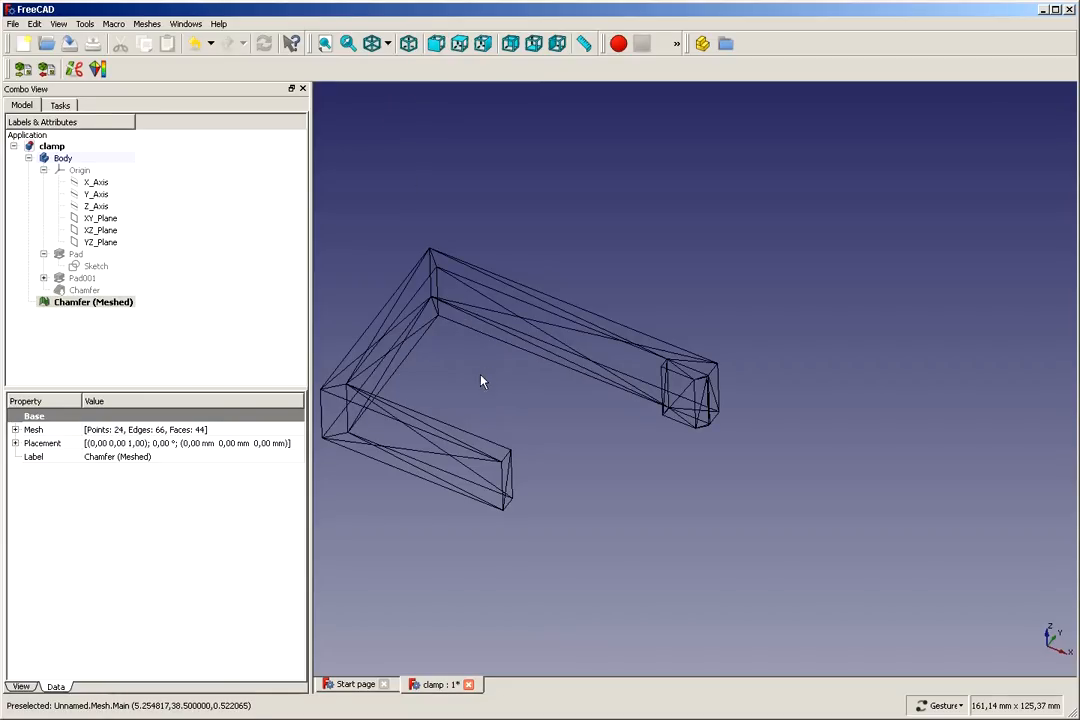
{"action": "left_click_drag", "start_coordinate": [586, 460], "coordinate": [723, 494]}
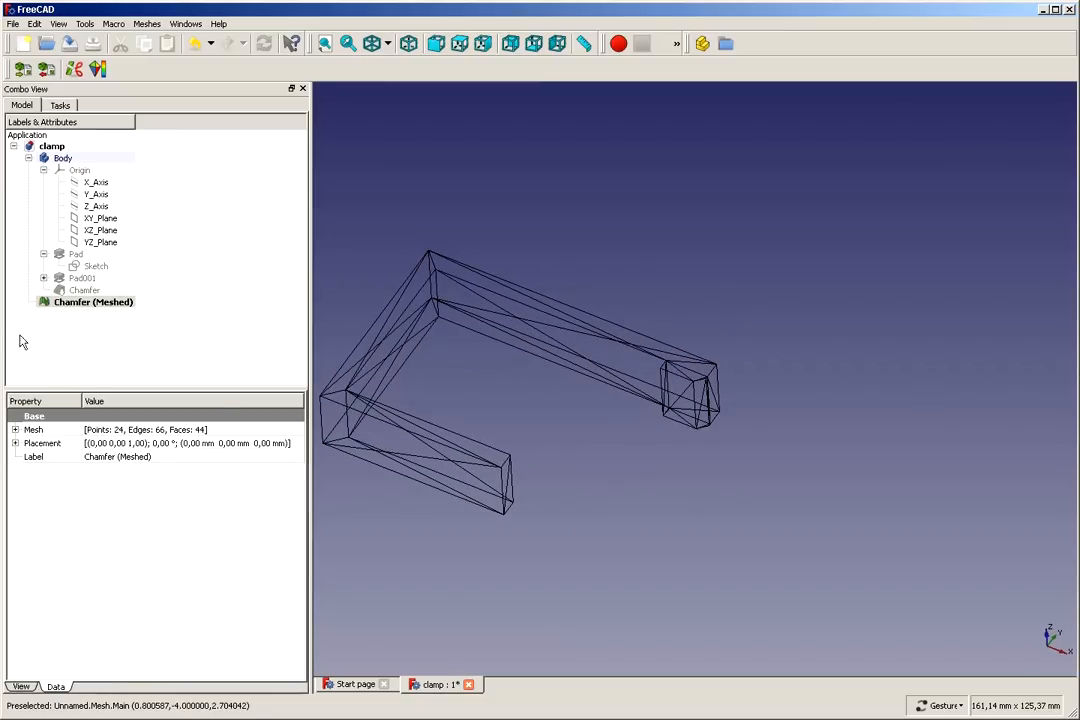
Show the original Chamfer solid and hide its mesh to examine the solid's wireframe edges around the end pad
{"action": "left_click", "coordinate": [88, 290]}
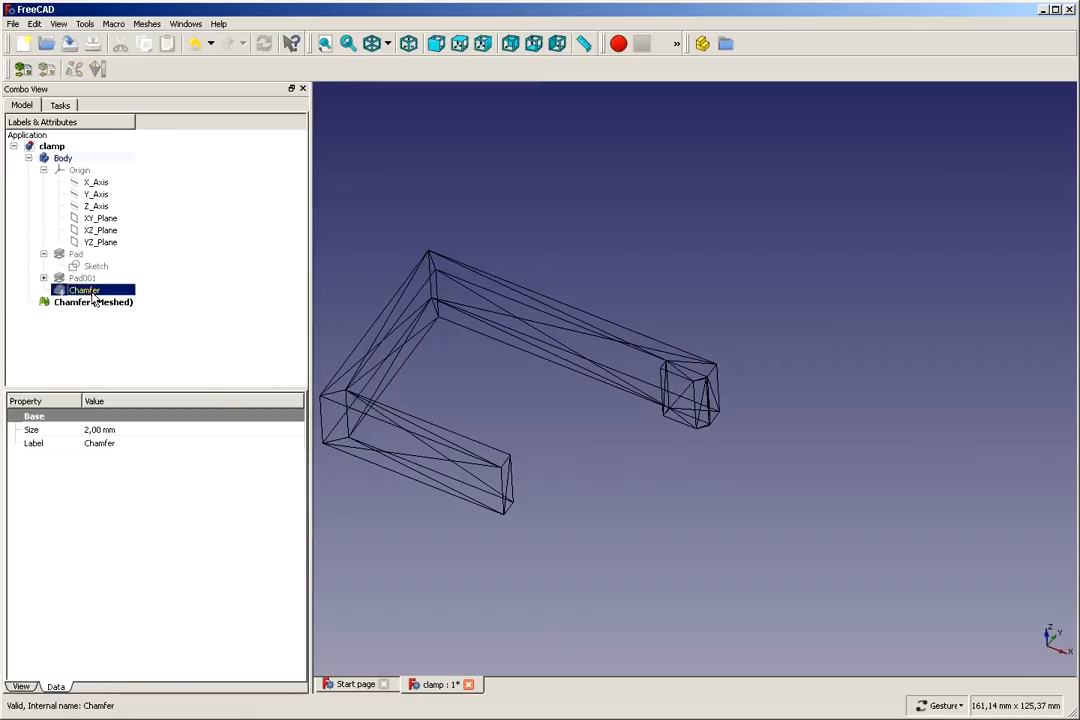
{"action": "left_click", "coordinate": [88, 303]}
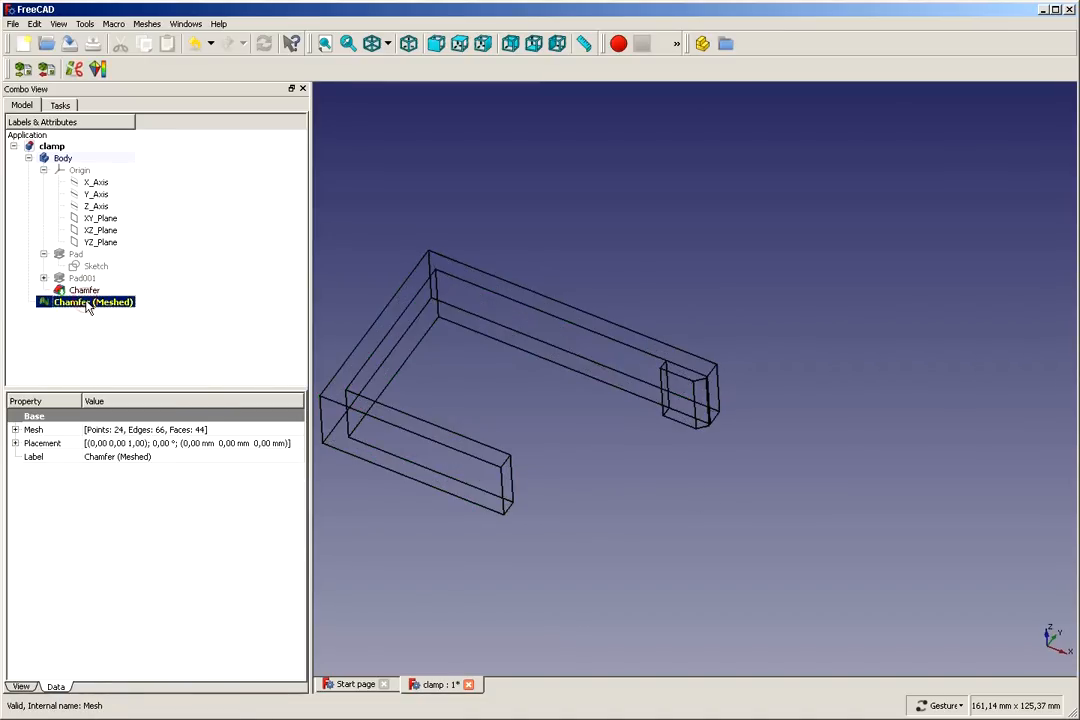
{"action": "mouse_move", "coordinate": [588, 500]}
{"action": "left_mouse_down"}
{"action": "mouse_move", "coordinate": [625, 503]}
{"action": "mouse_move", "coordinate": [622, 444]}
{"action": "mouse_move", "coordinate": [586, 497]}
{"action": "left_mouse_up"}
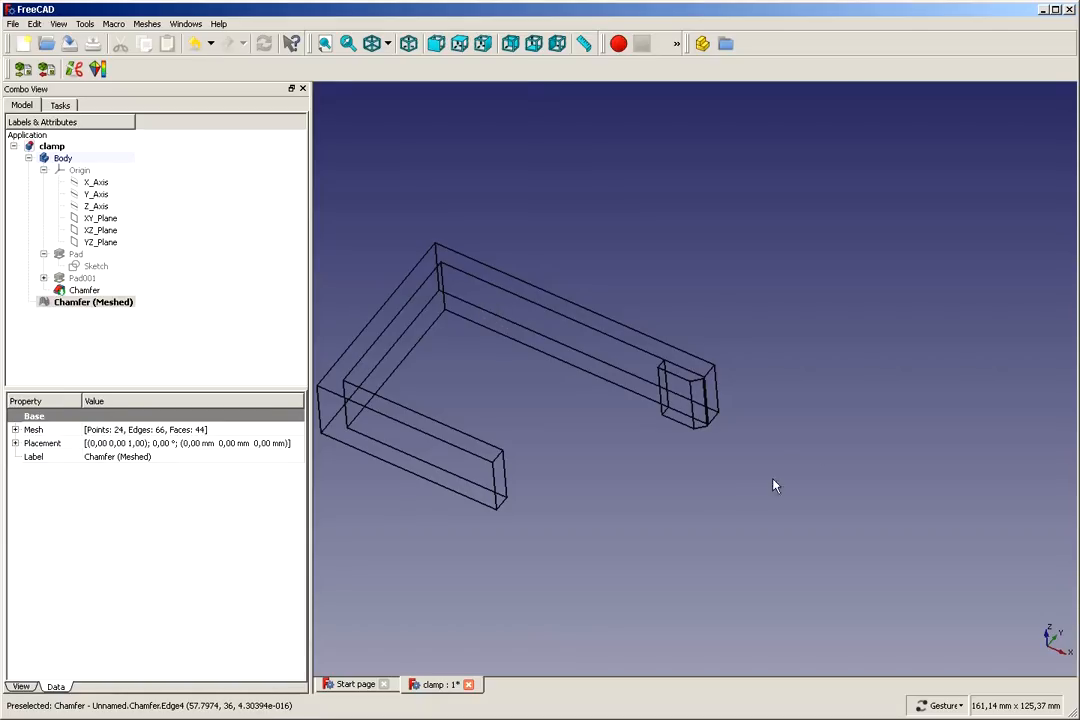
{"action": "scroll", "coordinate": [694, 451], "scroll_direction": "up", "scroll_amount": 5}
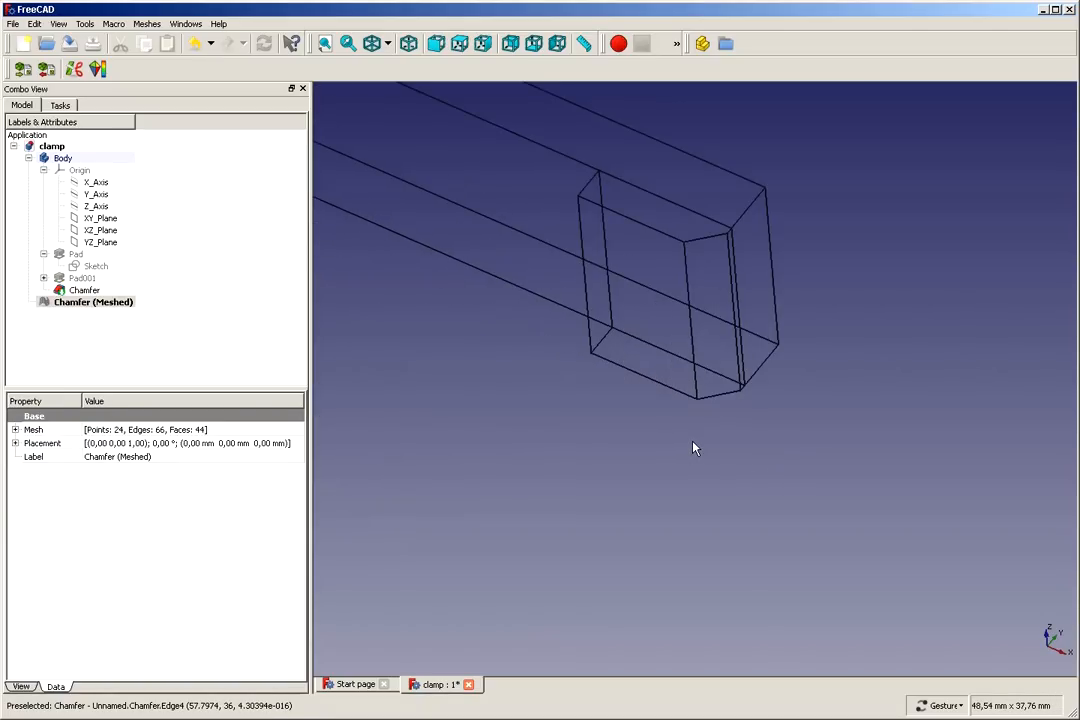
{"action": "scroll", "coordinate": [694, 451], "scroll_direction": "down", "scroll_amount": 2}
{"action": "scroll", "coordinate": [694, 449], "scroll_direction": "down", "scroll_amount": 4}
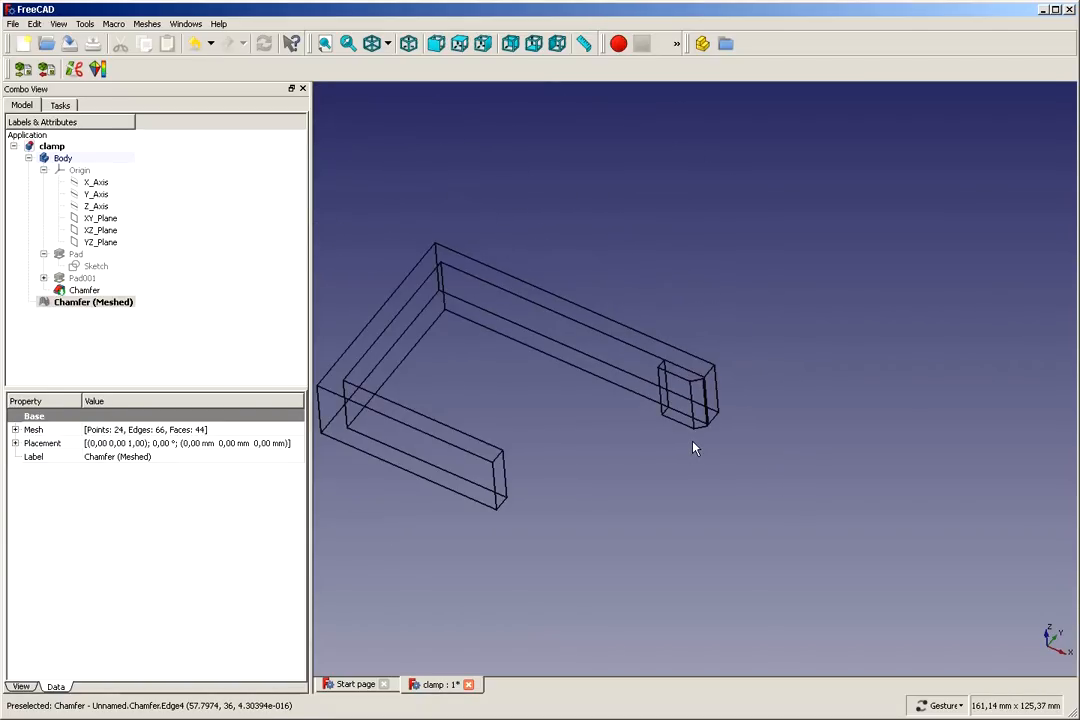
Hide the Chamfer solid again and show the Chamfer (Meshed) object in its place
{"action": "left_click", "coordinate": [66, 290]}
{"action": "key", "text": "space"}
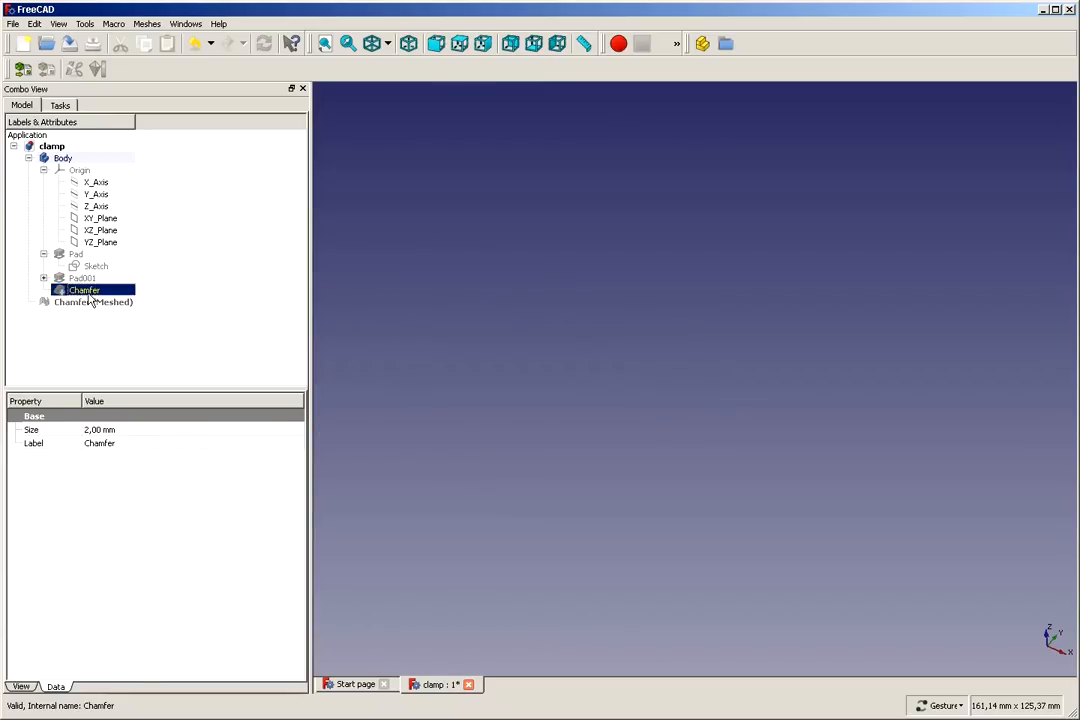
{"action": "left_click", "coordinate": [77, 302]}
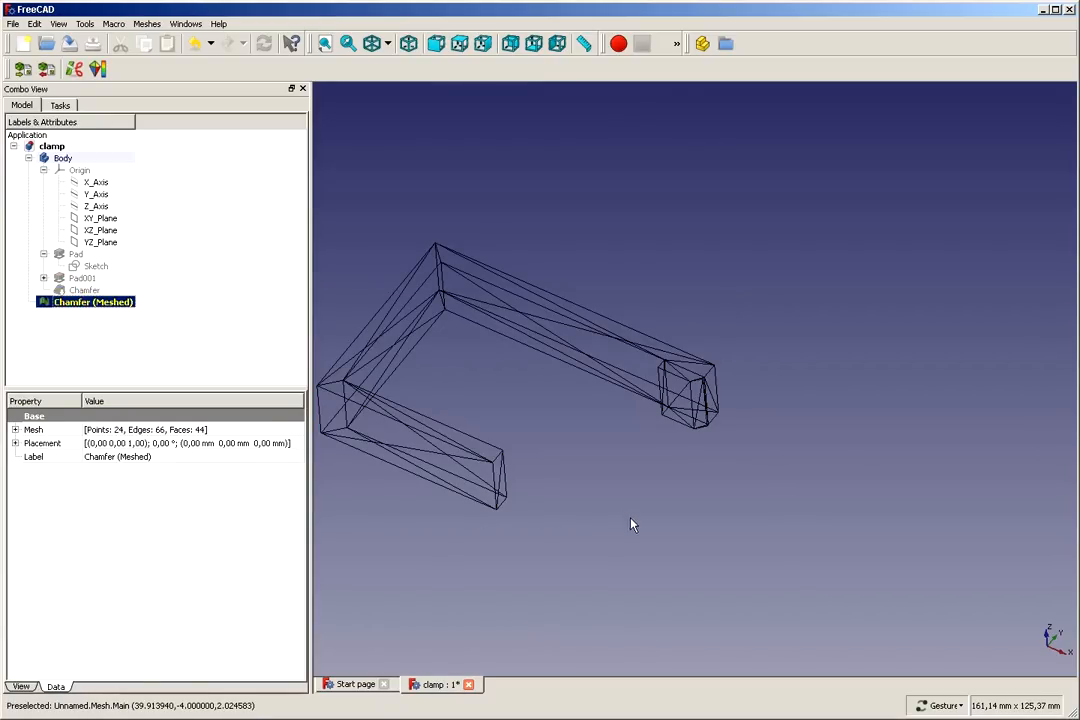
{"action": "scroll", "coordinate": [555, 530], "scroll_direction": "down", "scroll_amount": 1}
{"action": "scroll", "coordinate": [522, 488], "scroll_direction": "up", "scroll_amount": 1}
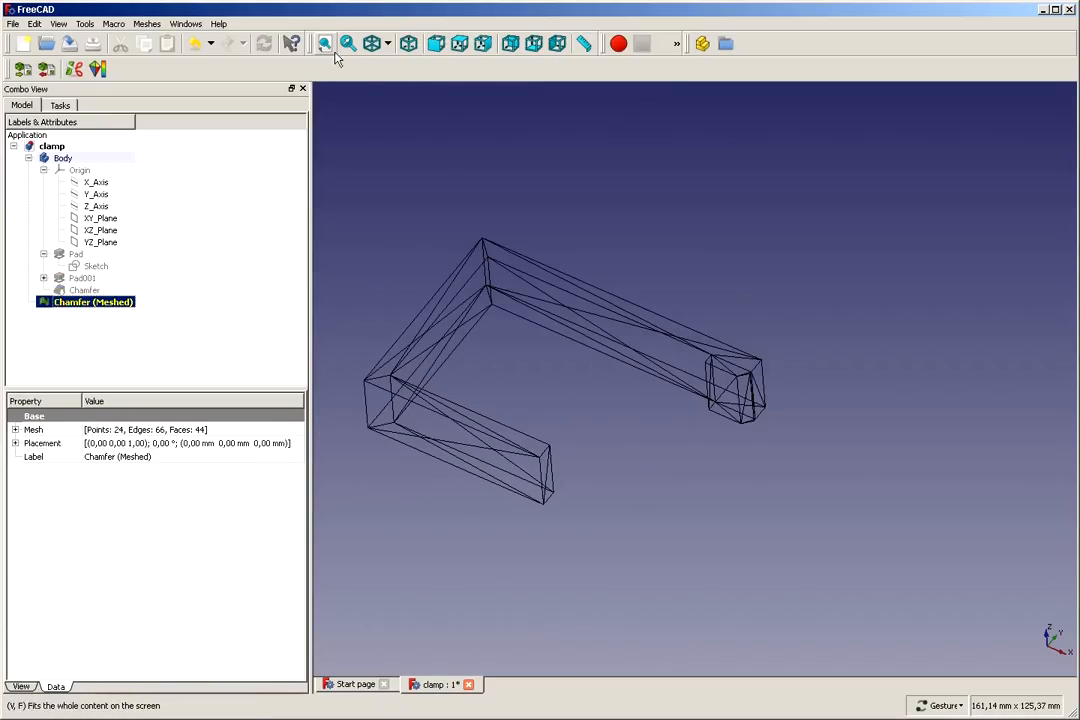
Return the draw style to As is and clear the selection
{"action": "left_click", "coordinate": [388, 43]}
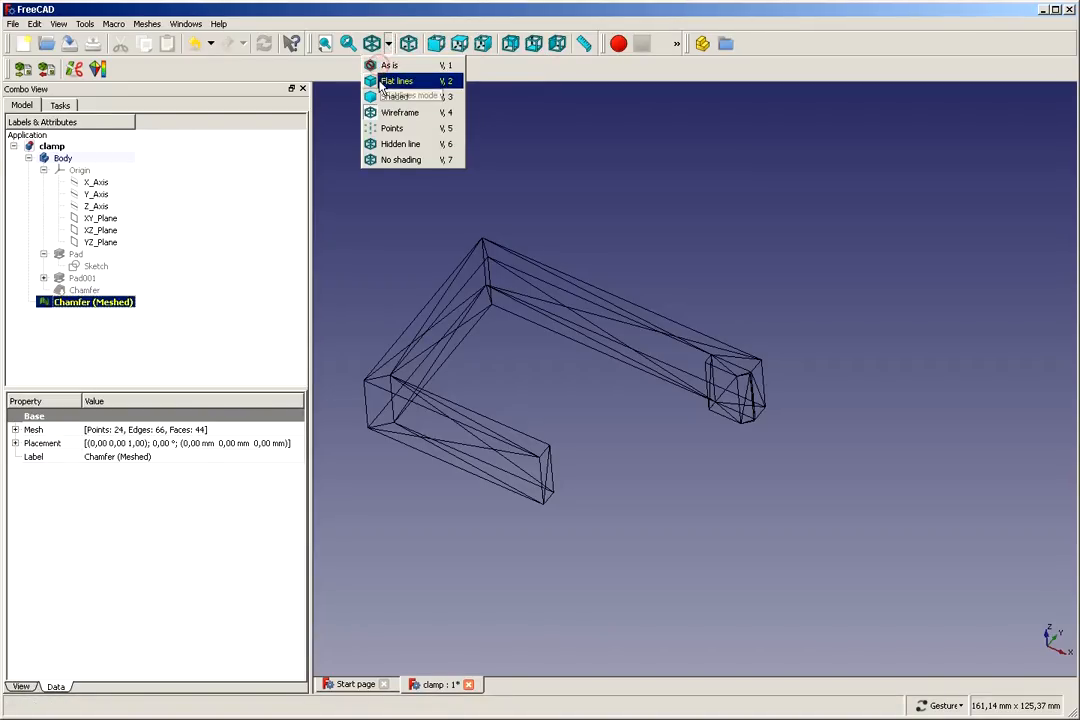
{"action": "left_click", "coordinate": [381, 67]}
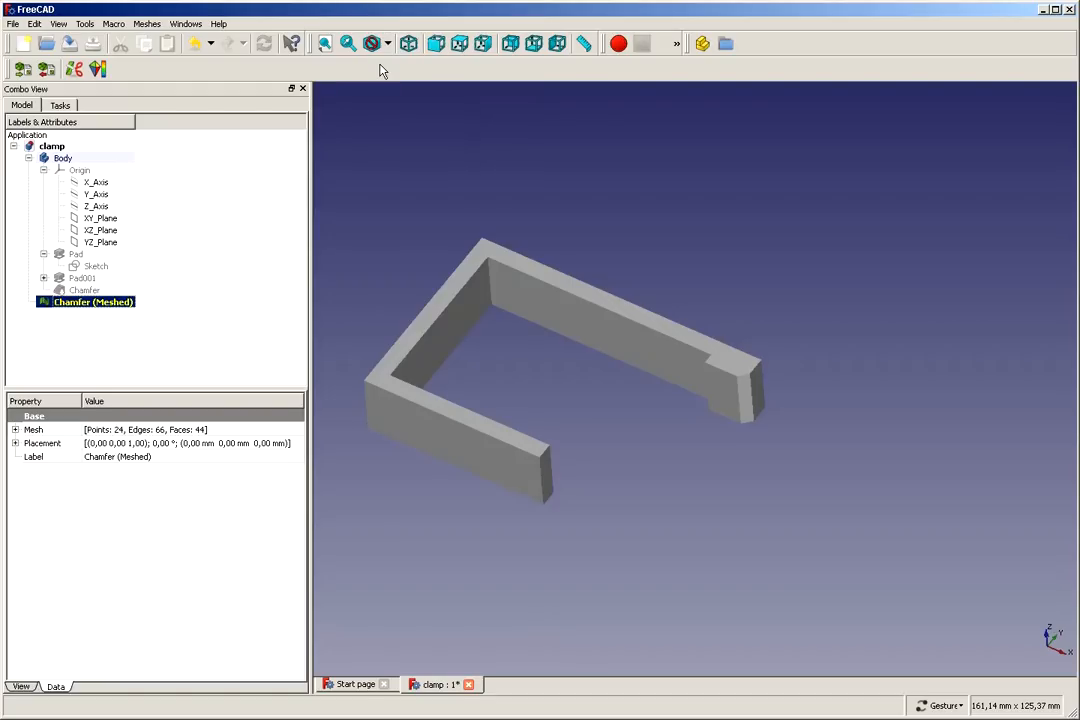
{"action": "left_click", "coordinate": [365, 158]}
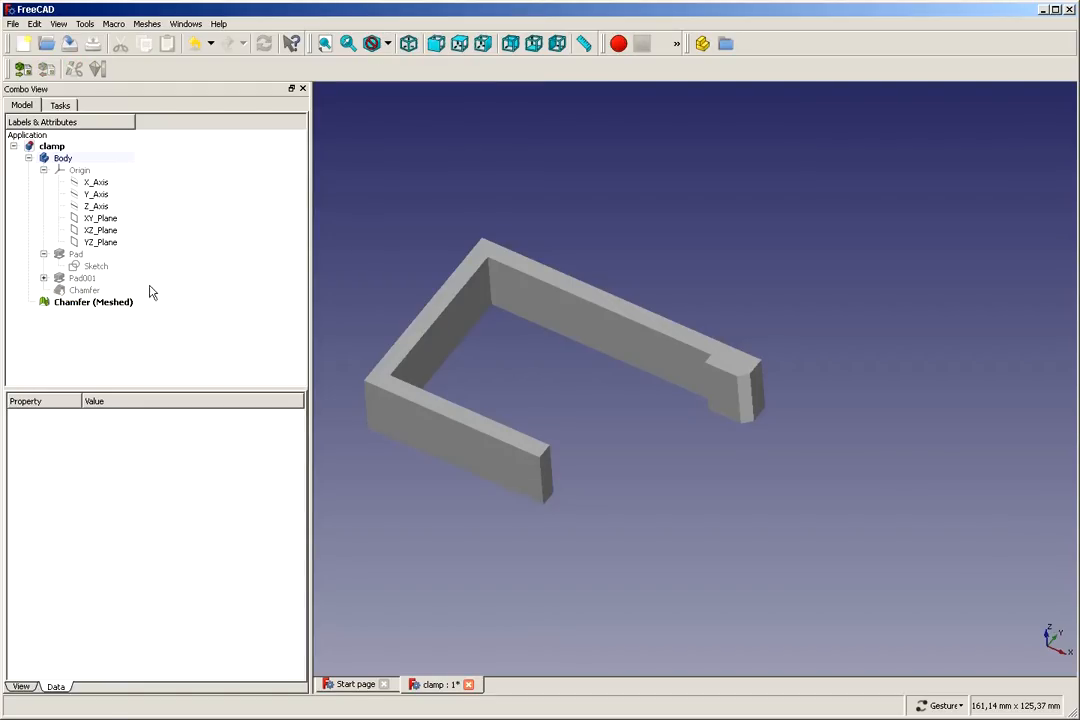
Export the Chamfer (Meshed) object to the Dokumente library as a Binary STL file named clamp
{"action": "left_click", "coordinate": [105, 306]}
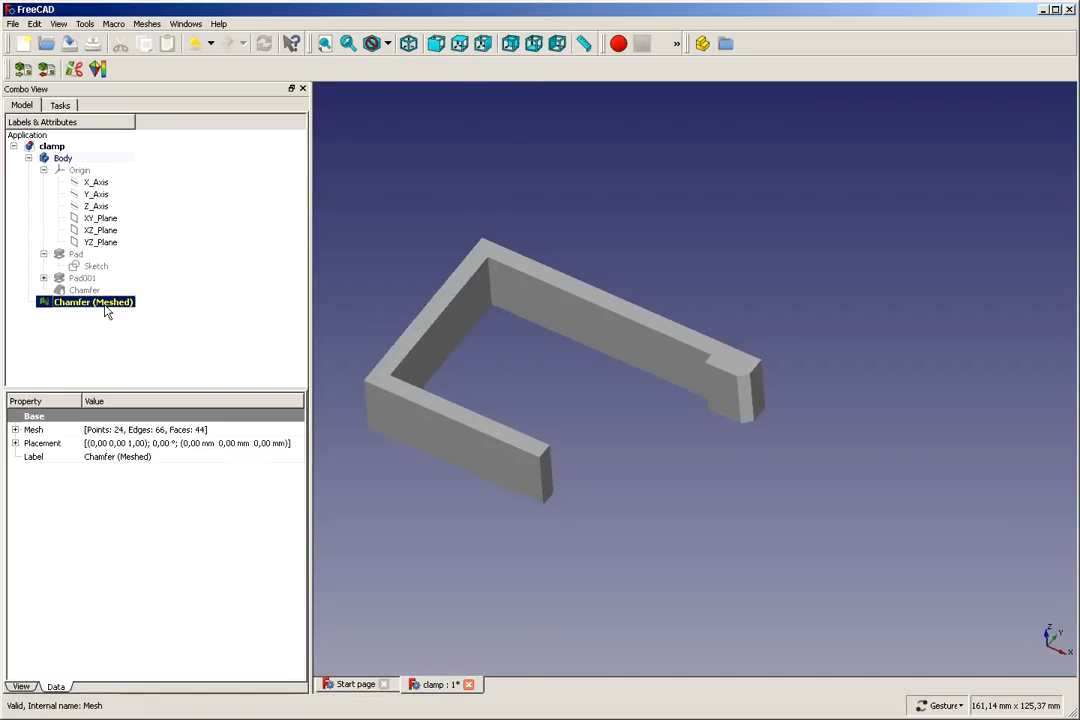
{"action": "right_click", "coordinate": [106, 312]}
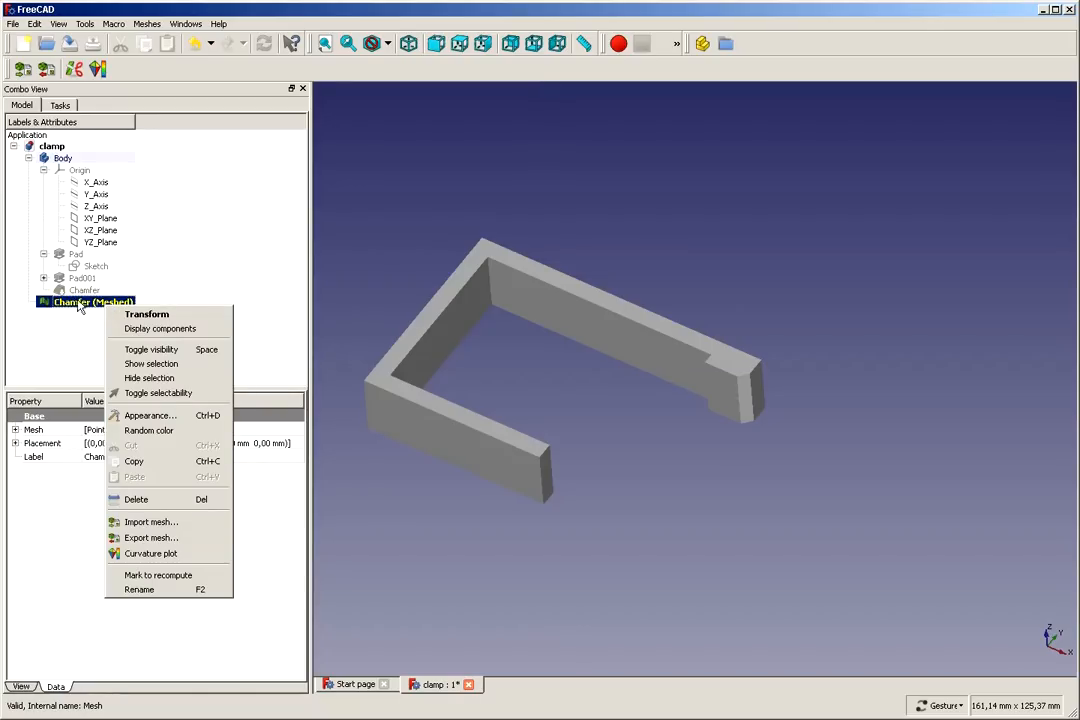
{"action": "left_click", "coordinate": [150, 538]}
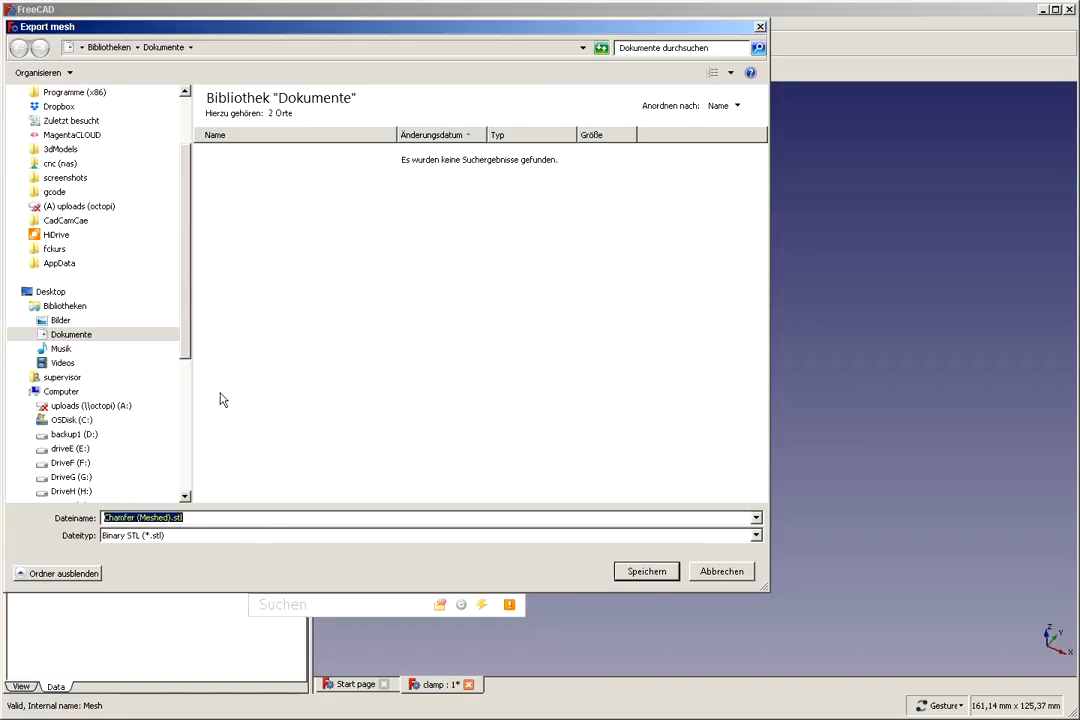
{"action": "type", "text": "clamp"}
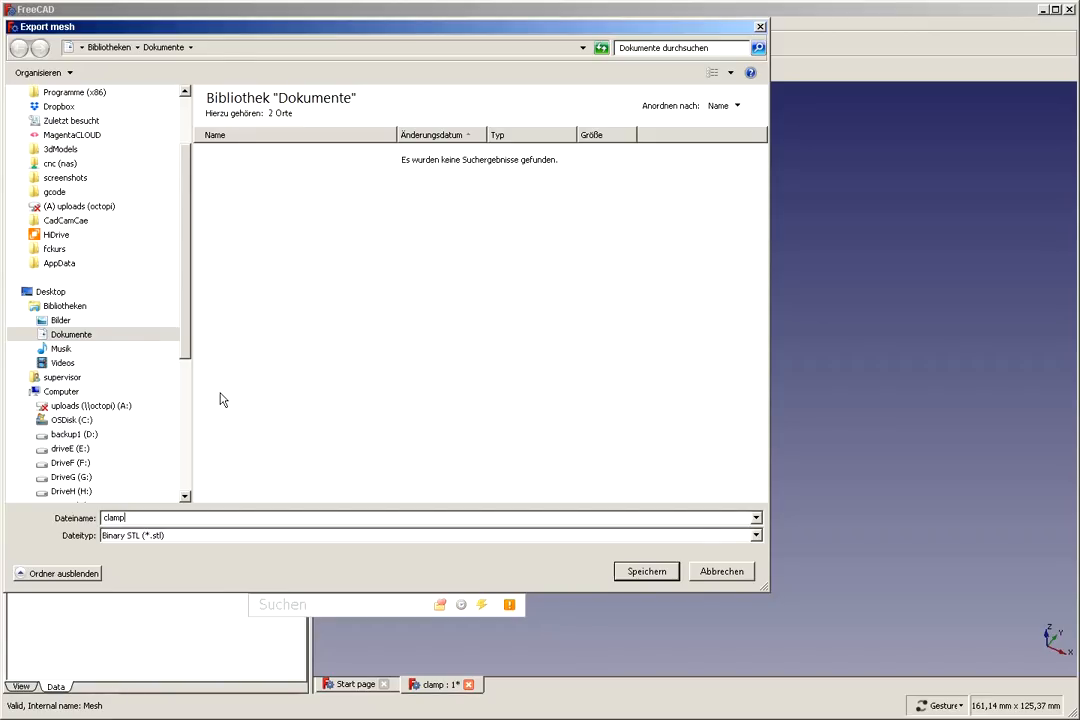
{"action": "key", "text": "Return"}
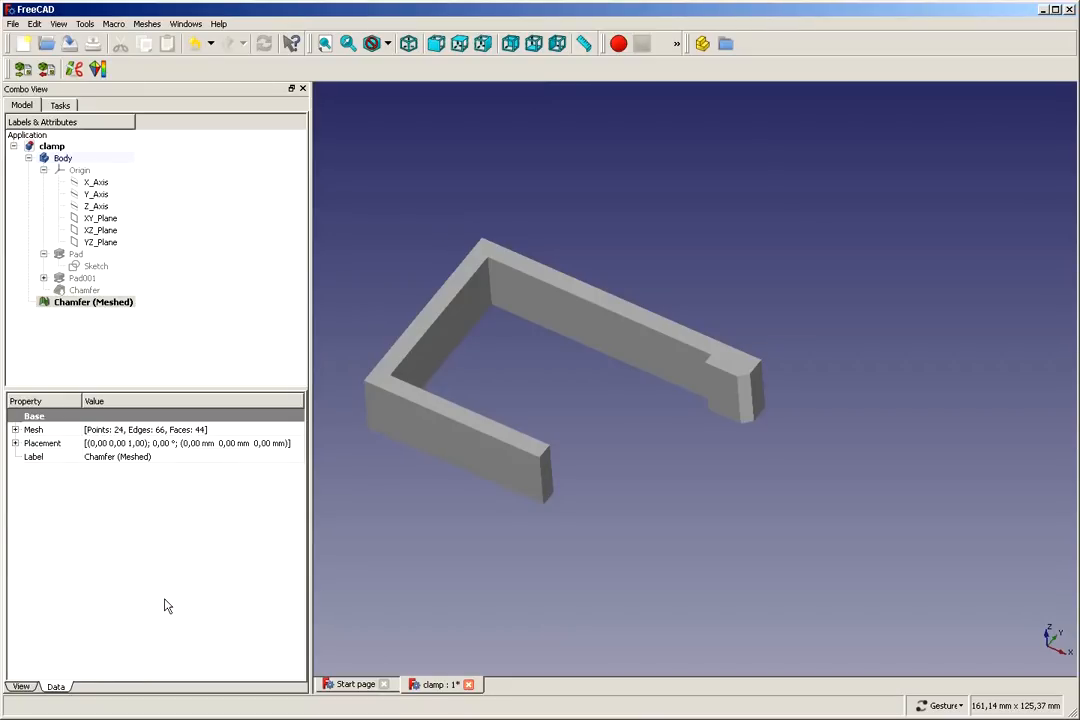
Save the clamp document with its mesh
{"action": "left_click", "coordinate": [12, 24]}
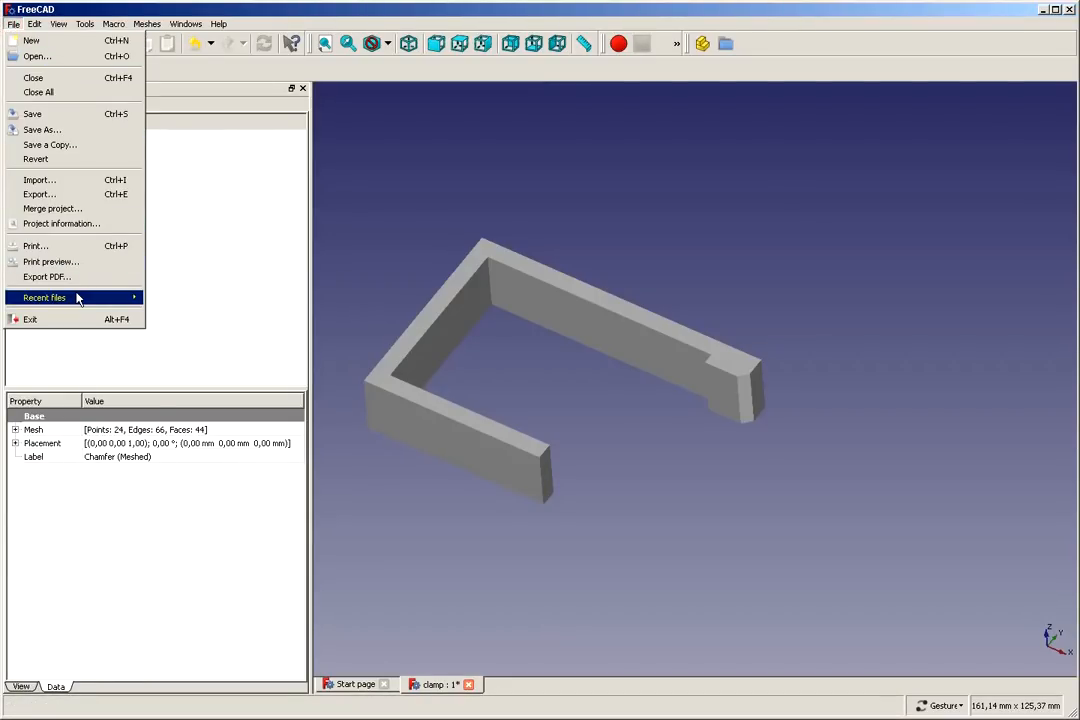
{"action": "mouse_move", "coordinate": [77, 298]}
{"action": "left_click", "coordinate": [183, 300]}
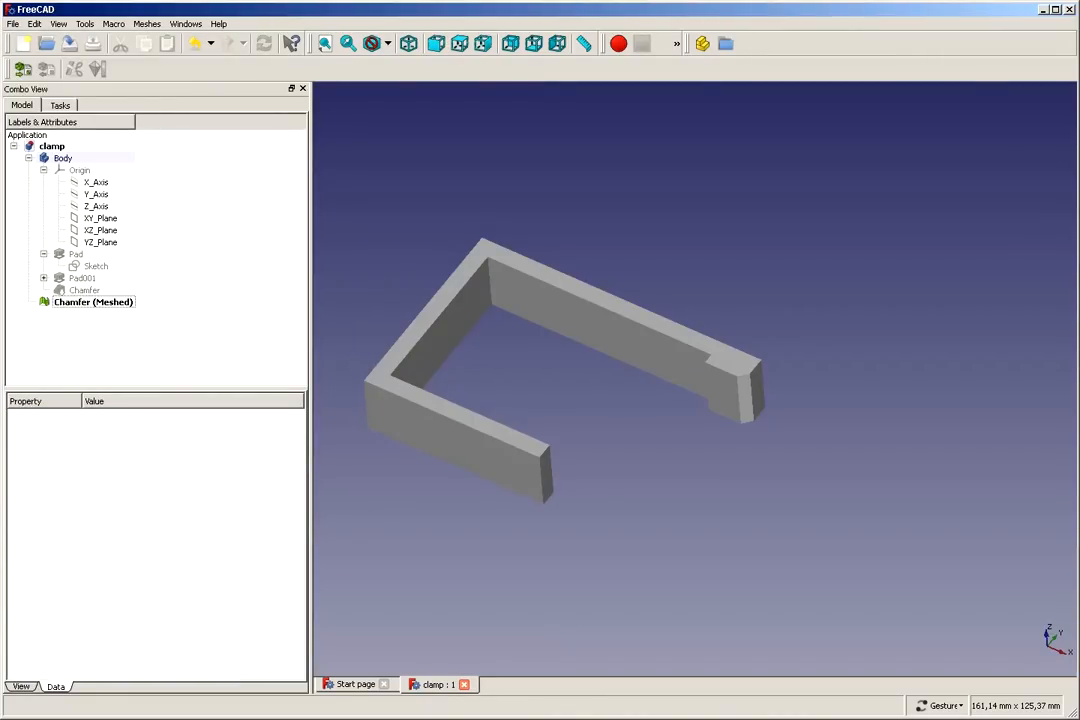
Switch to the STL viewer, examine the exported clamp from several angles and from above, and close the viewer
{"action": "key", "text": "alt+Tab"}
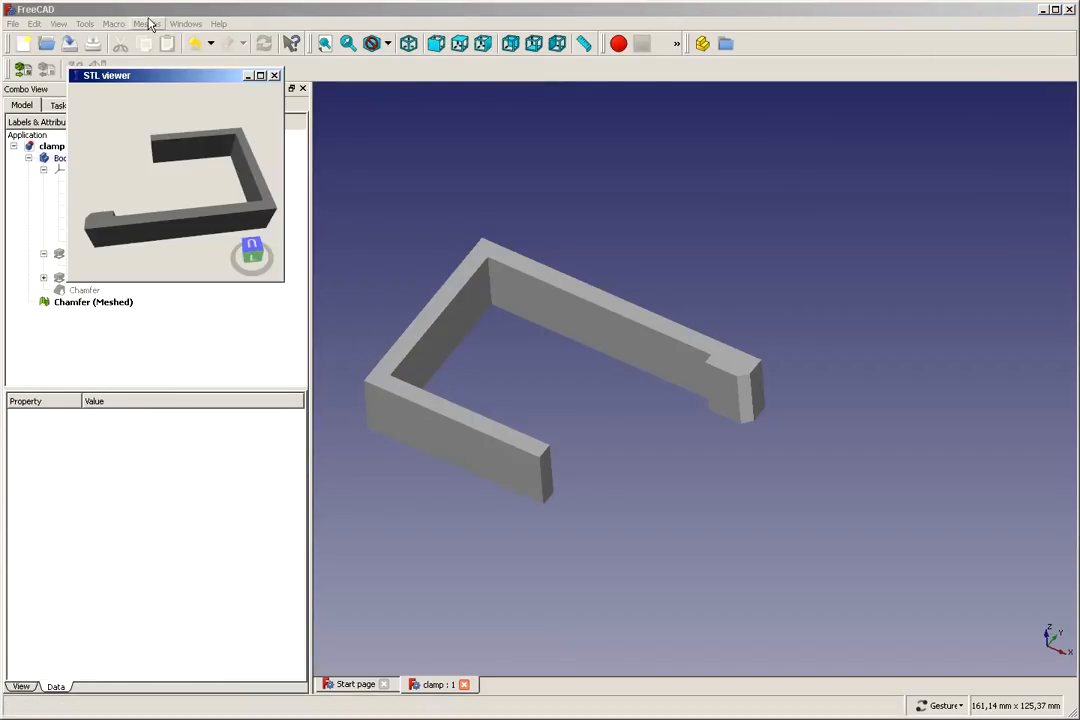
{"action": "left_click_drag", "start_coordinate": [143, 79], "coordinate": [575, 160]}
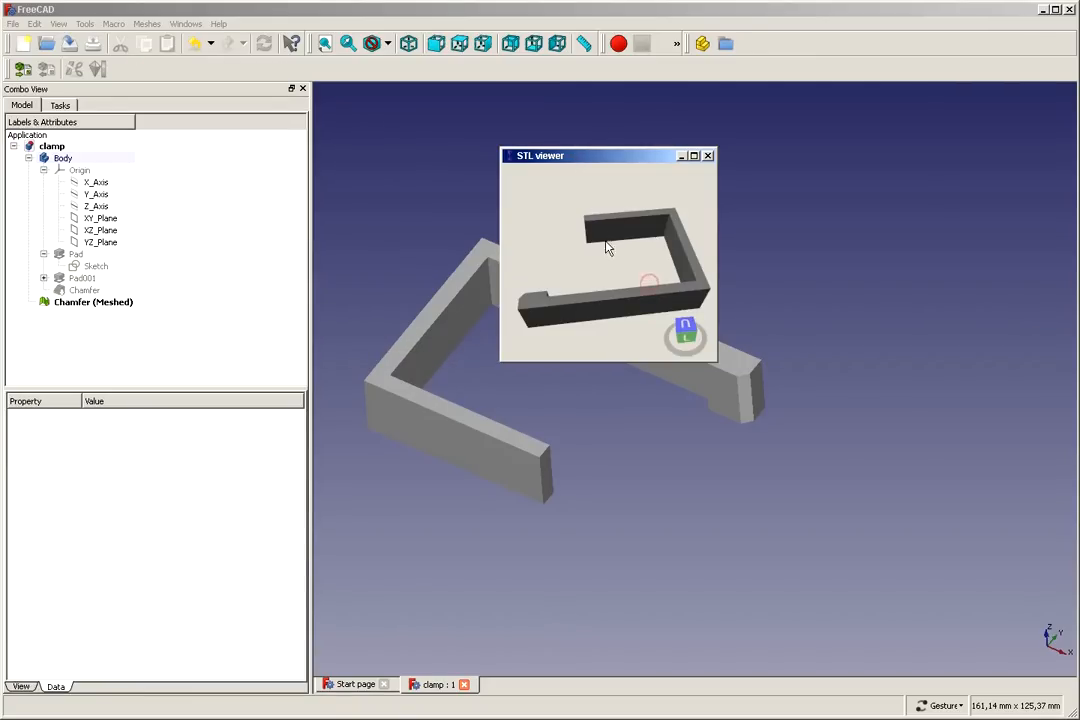
{"action": "left_click_drag", "start_coordinate": [575, 280], "coordinate": [680, 347]}
{"action": "left_click", "coordinate": [678, 343]}
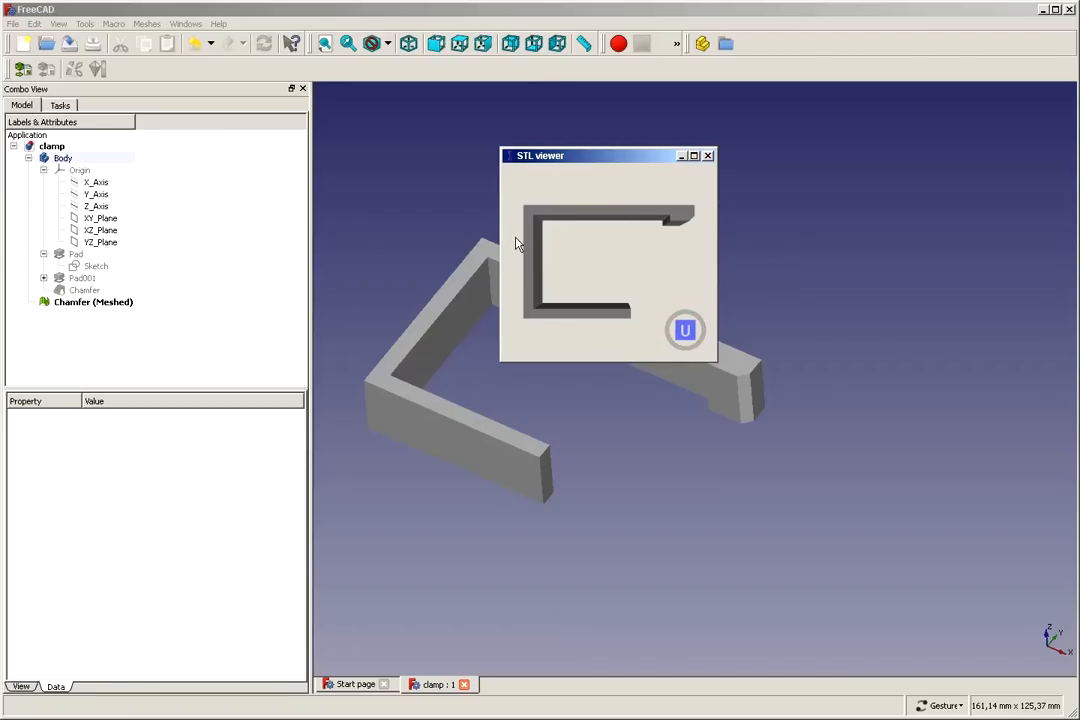
{"action": "left_click", "coordinate": [707, 156]}
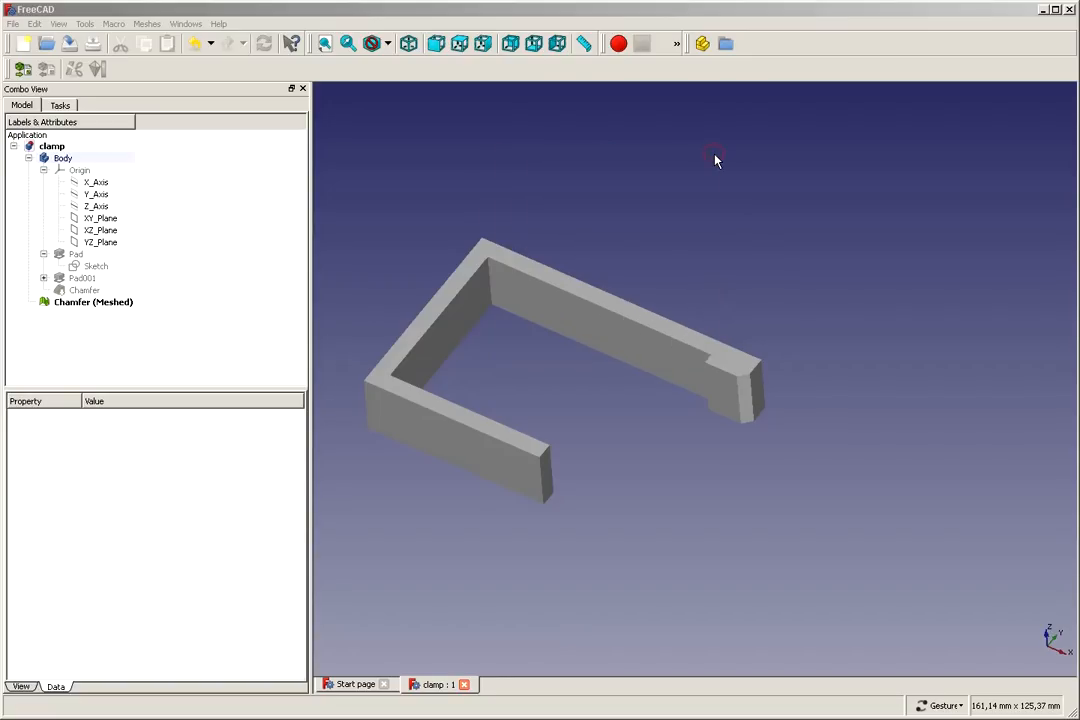